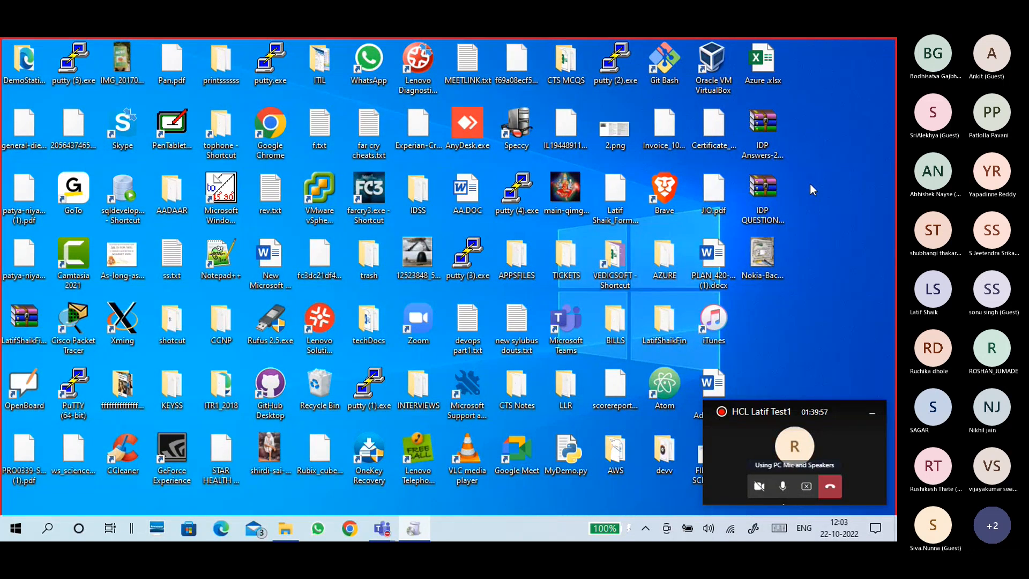
- Show the hidden notification-area icons while the VMware installer launches
click(645, 528)
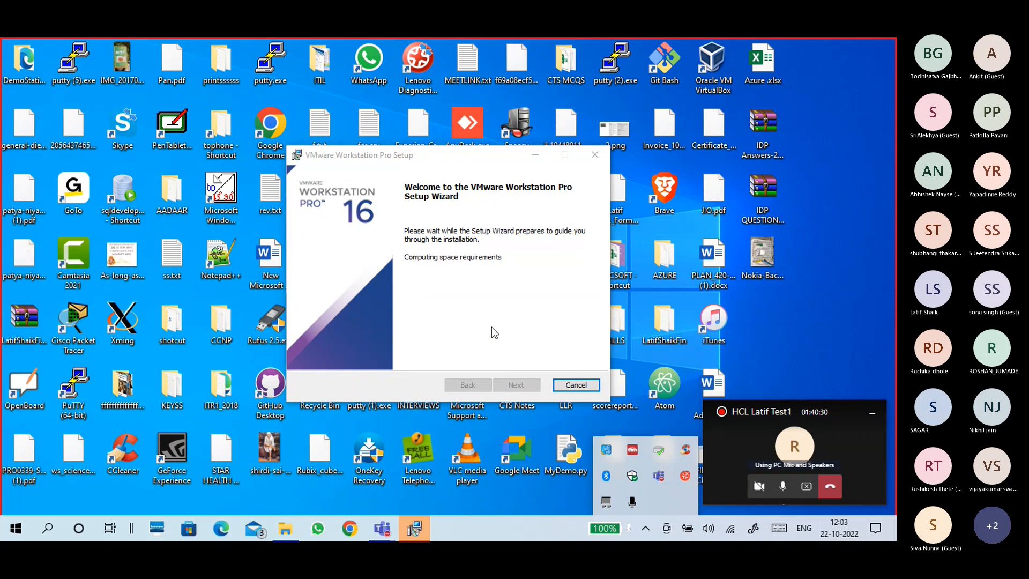
- Dismiss the tray flyout and move the Setup window up and to the left
click(498, 496)
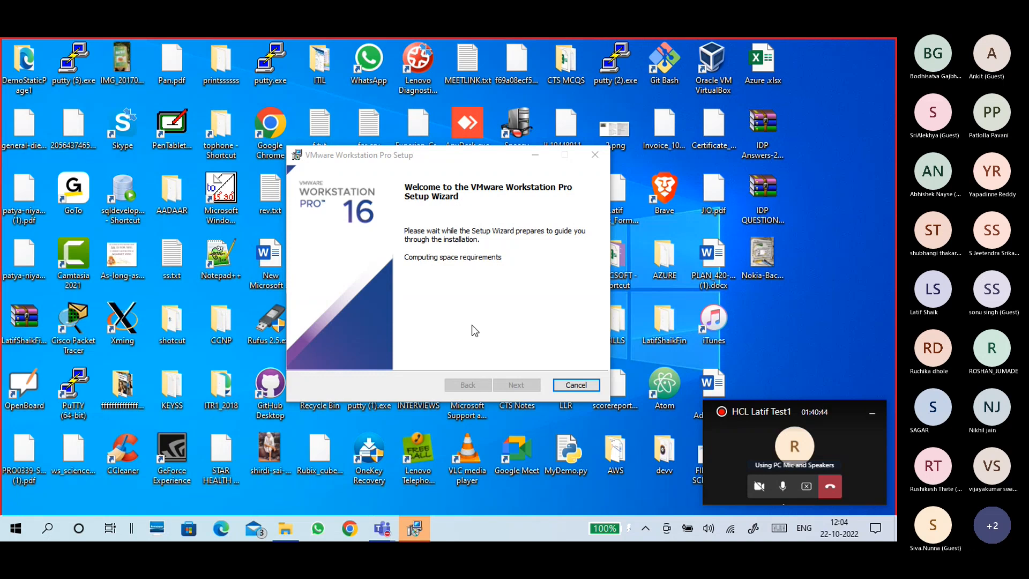
drag(420, 156, 395, 111)
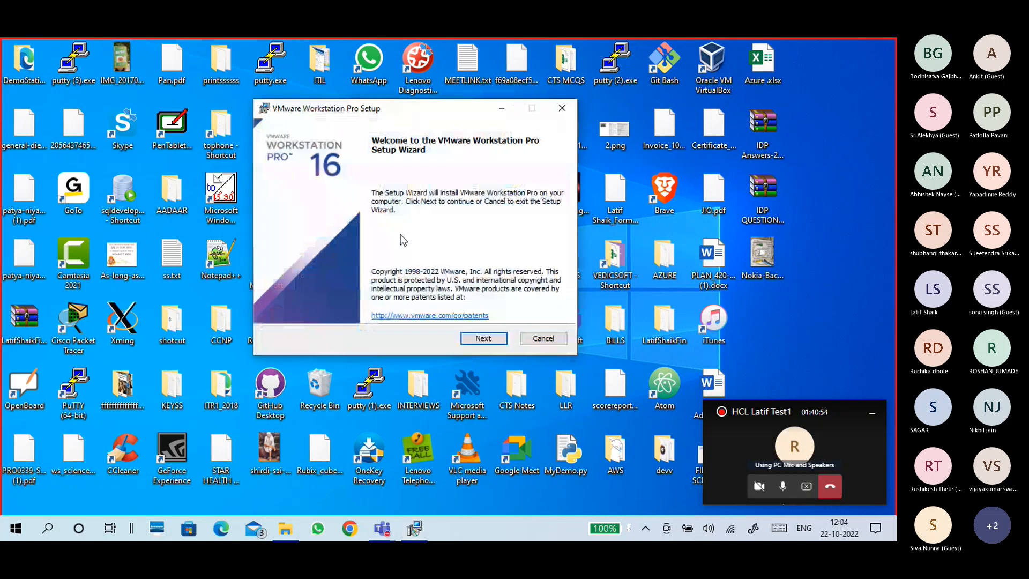
- Accept the VMware license agreement terms and advance to the Custom Setup page
click(485, 341)
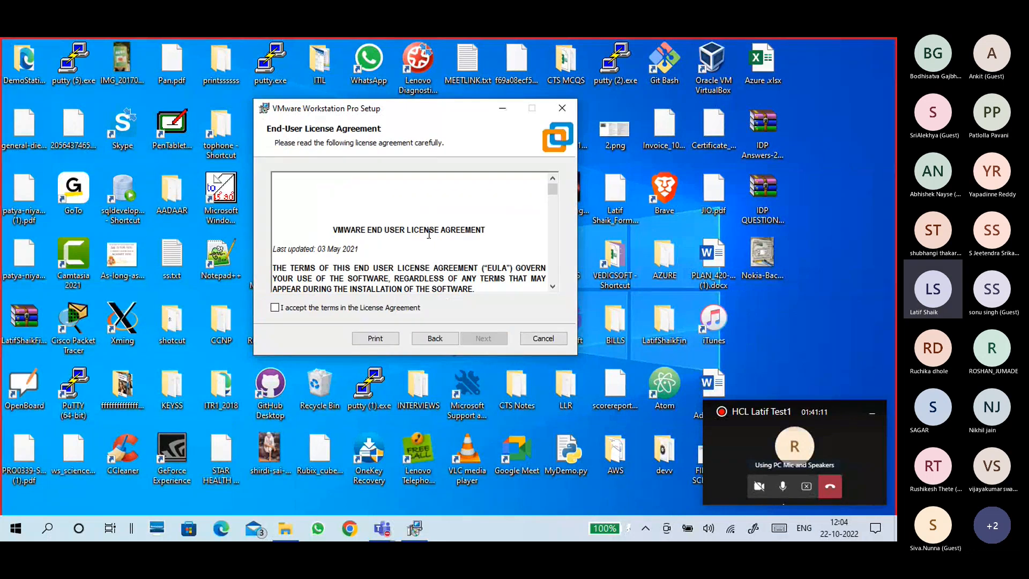
scroll(411, 260, down, 5)
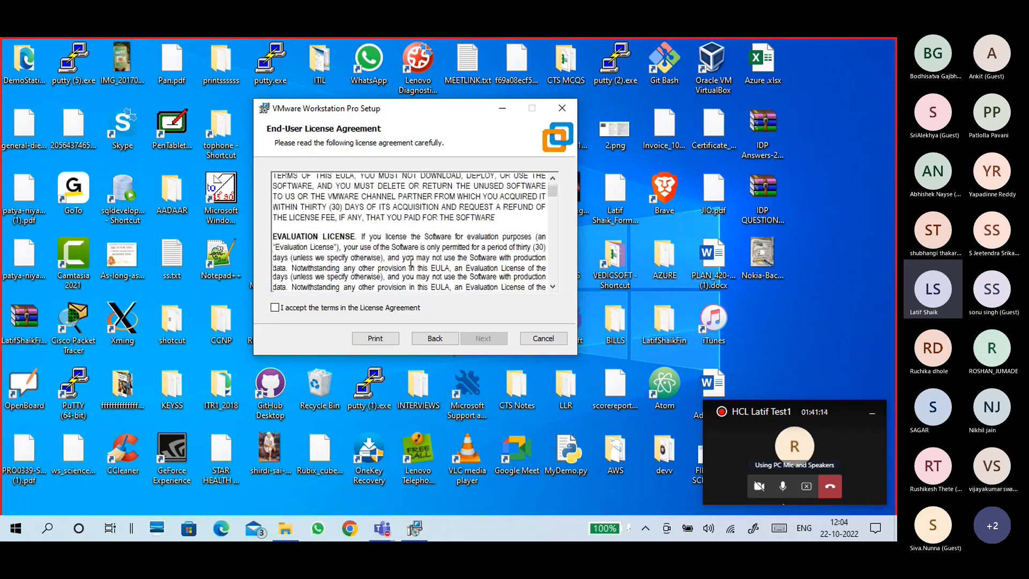
scroll(410, 262, down, 1)
click(311, 308)
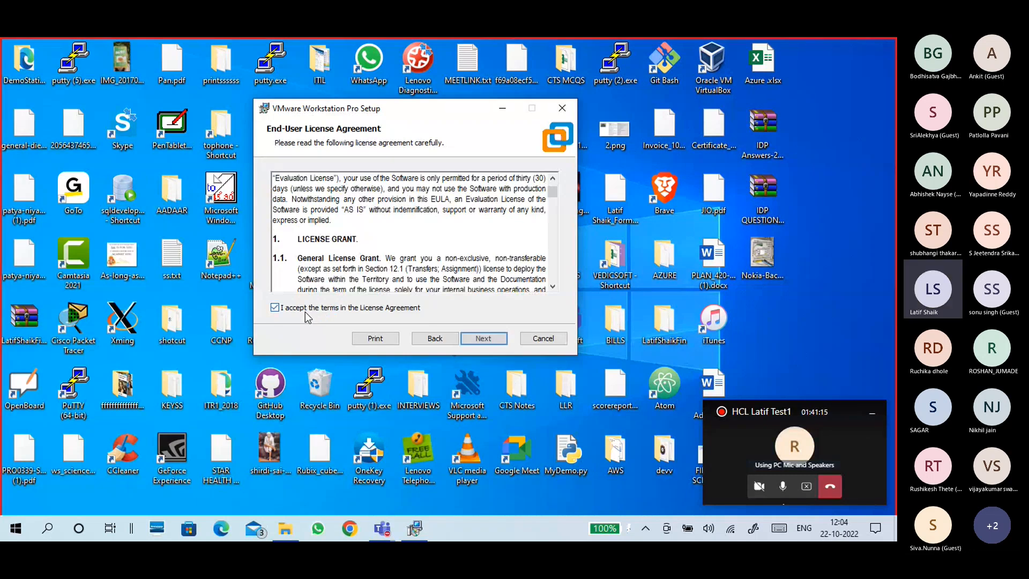
click(484, 337)
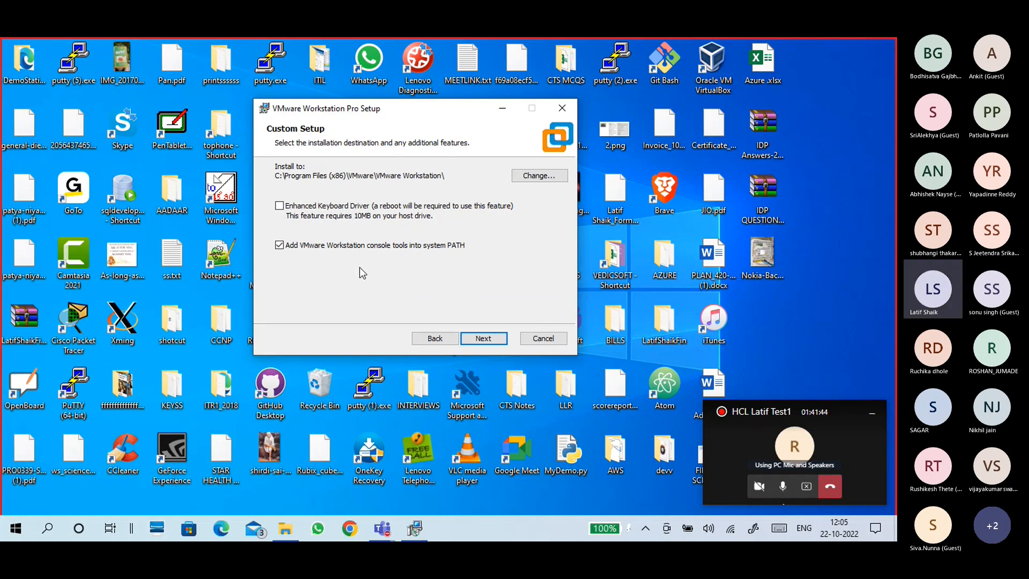
- Keep the default install folder, and disable product update checks and CEIP participation
click(482, 338)
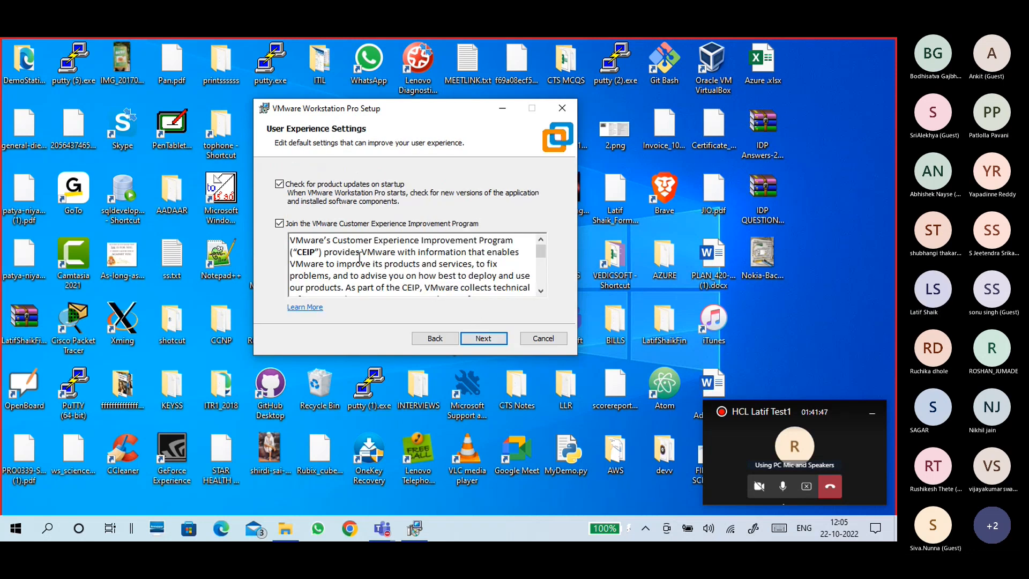
click(313, 194)
click(314, 221)
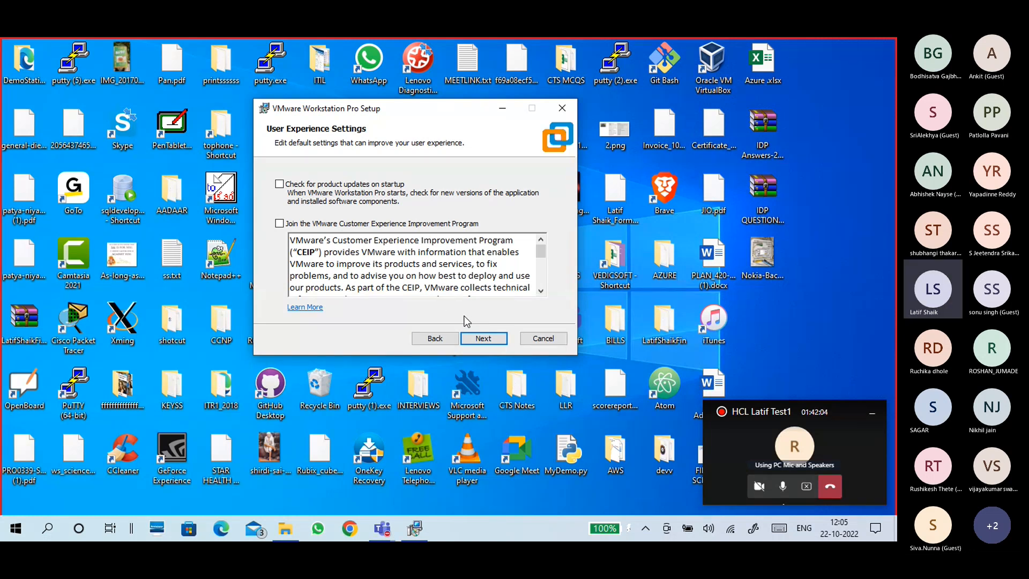
click(483, 338)
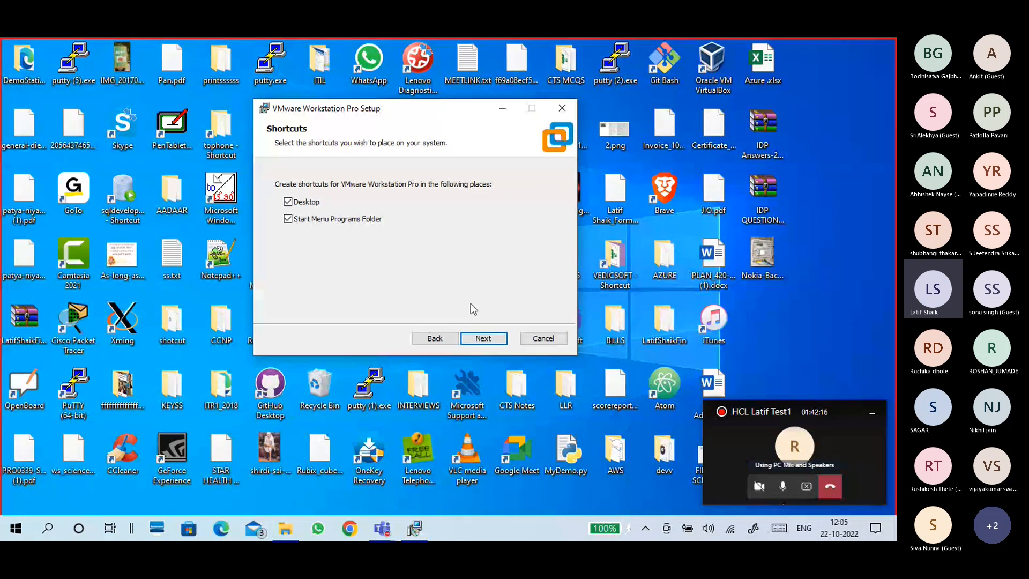
- Keep the Desktop and Start Menu shortcuts and proceed to Ready to install
click(492, 340)
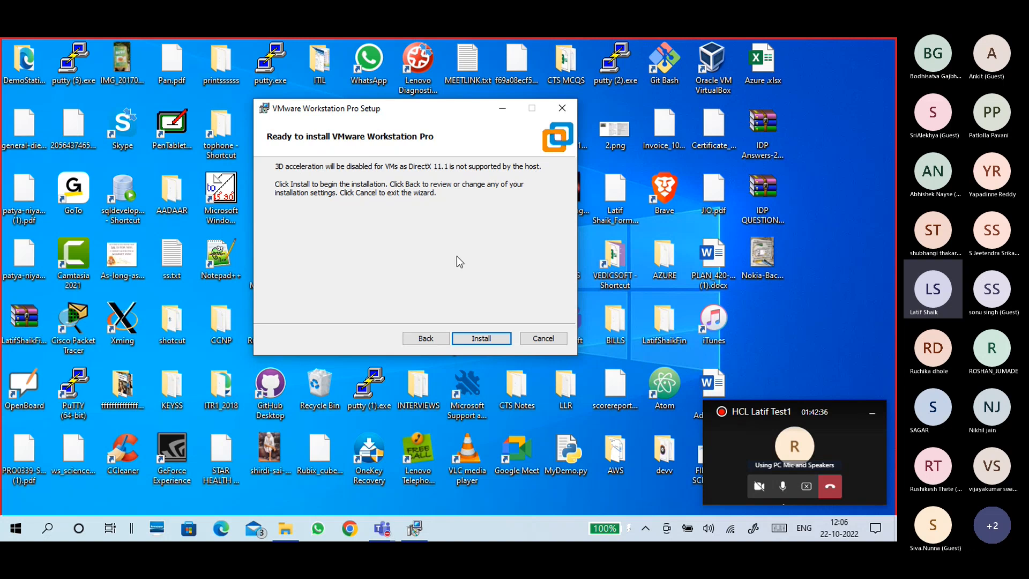
- Start the VMware installation, reposition its window, and bring up Chrome from the taskbar
click(479, 338)
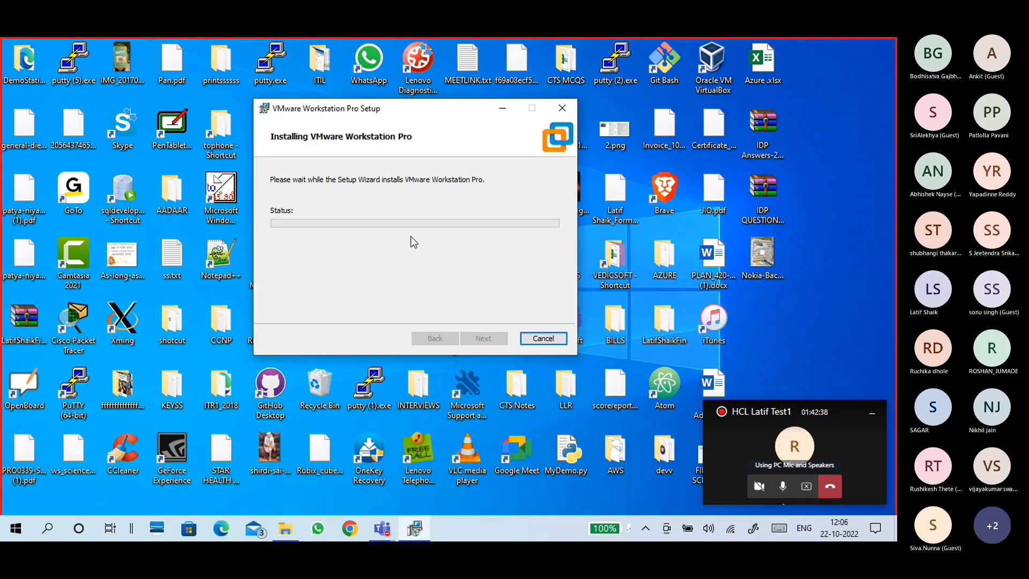
mouse_move(369, 115)
mouse_down()
mouse_move(384, 123)
mouse_move(364, 106)
mouse_up()
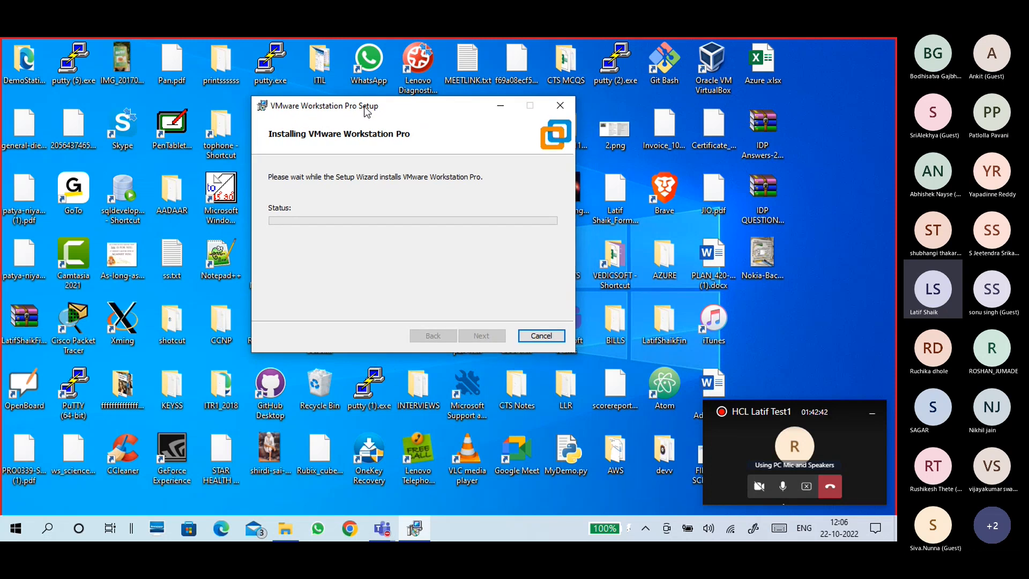
drag(364, 106, 361, 108)
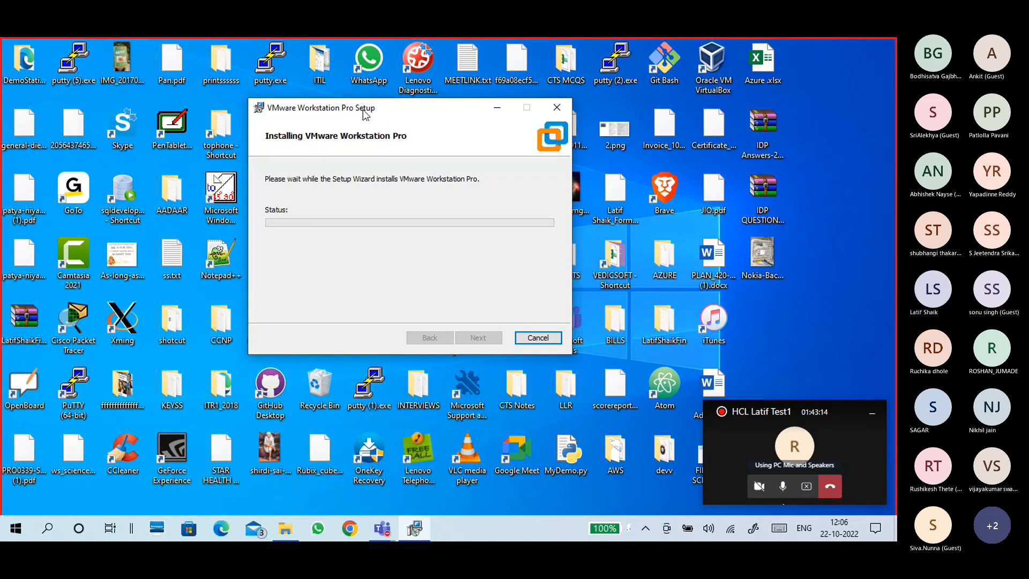
mouse_move(363, 112)
mouse_down()
mouse_move(375, 114)
mouse_move(365, 115)
mouse_up()
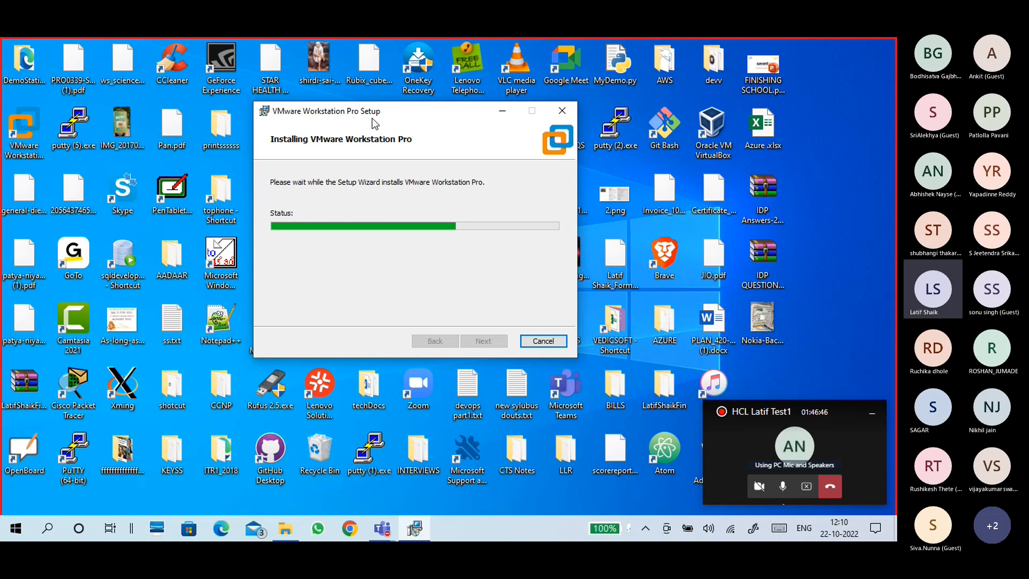
click(353, 532)
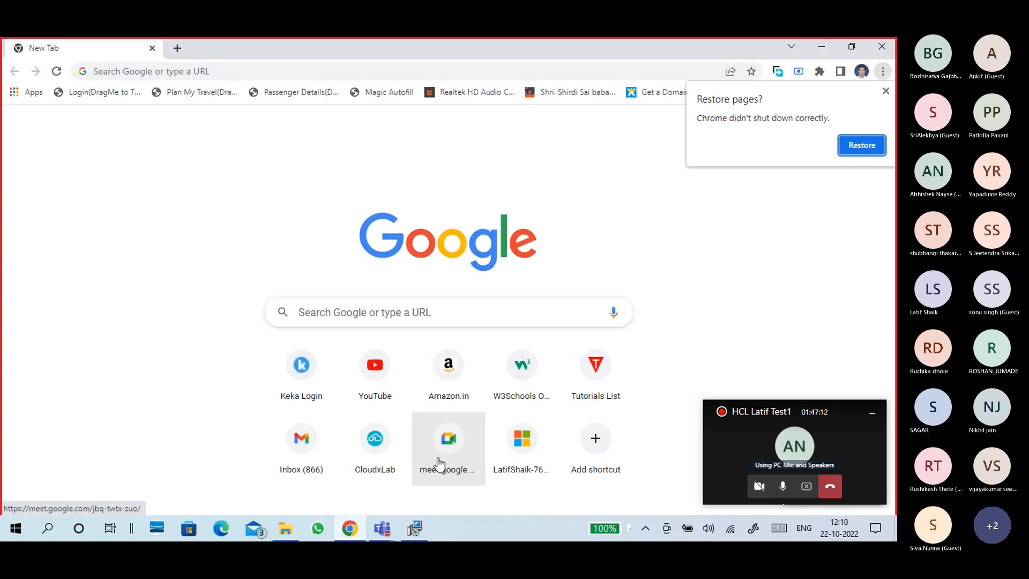
- Search Google for 'vmware workstation 16 pro license key' using the suggestion list
click(886, 91)
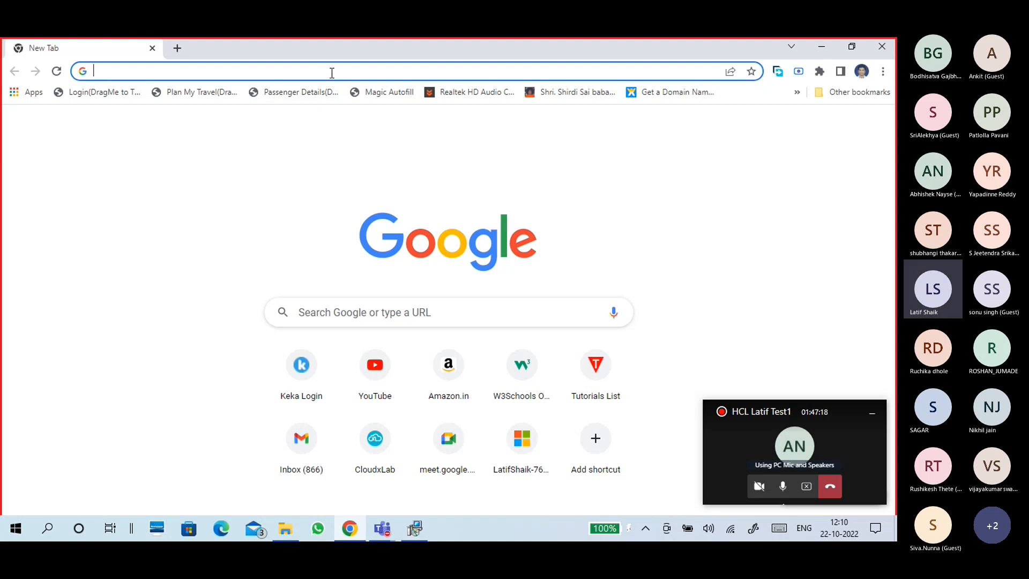
text(vmware)
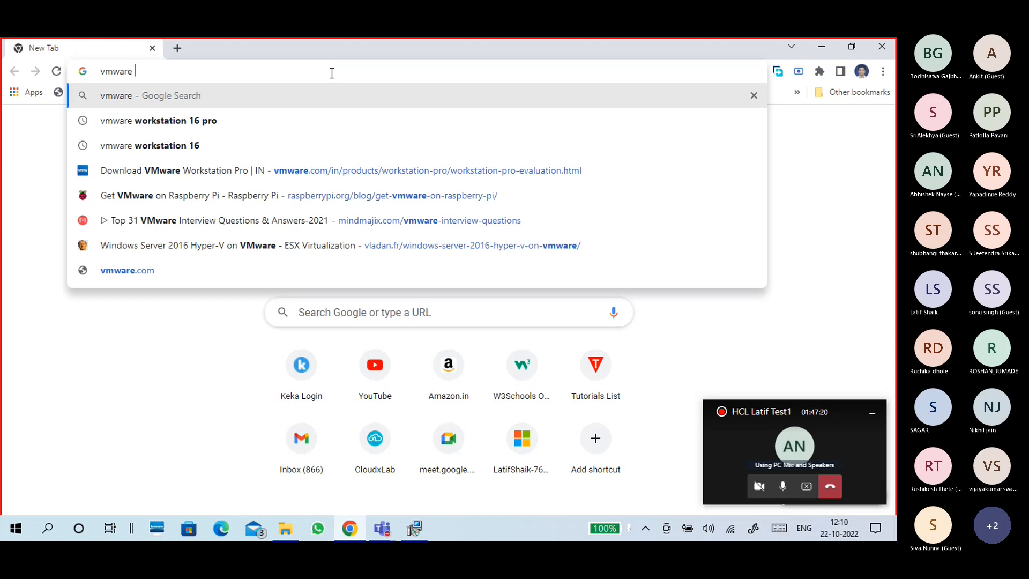
key(Down)
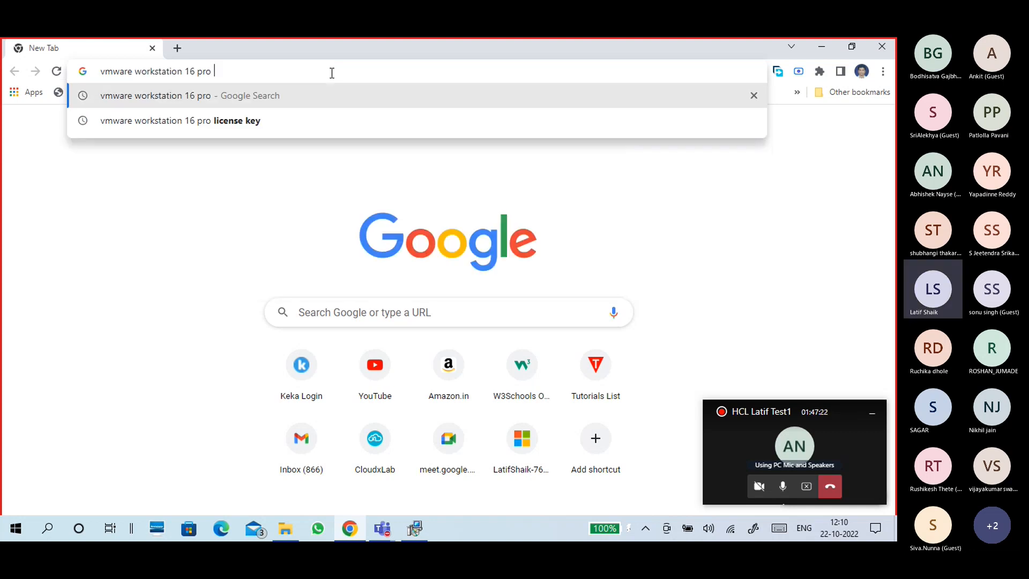
key(Down)
key(Return)
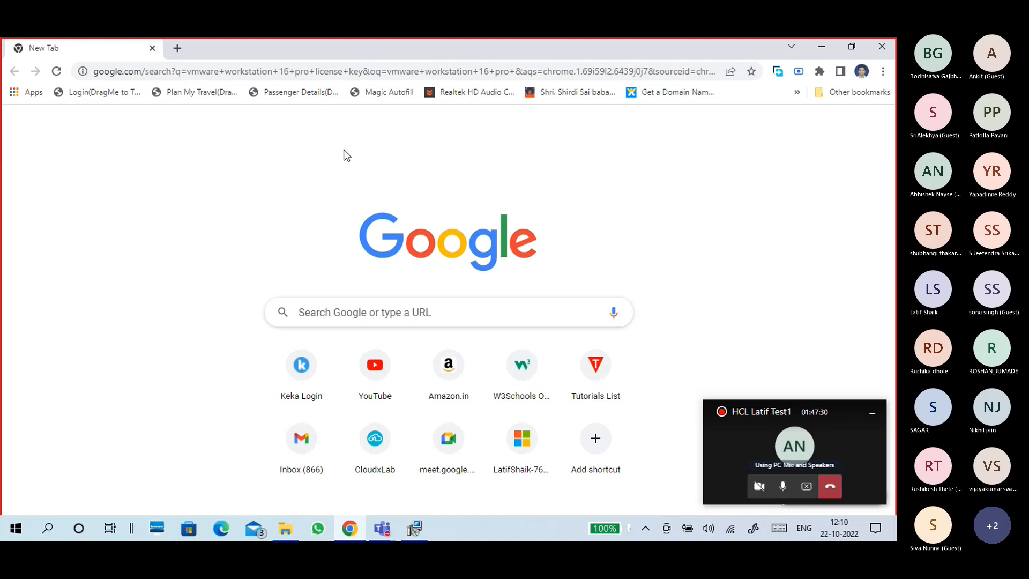
- Open a second tab with YouTube, then return to the search results tab
click(177, 48)
click(116, 46)
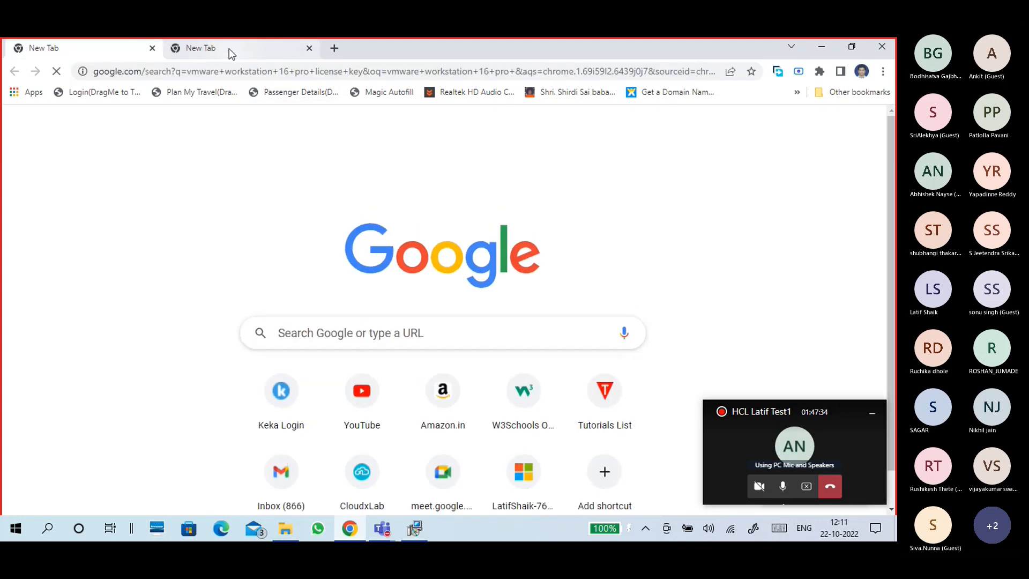
click(229, 48)
click(351, 346)
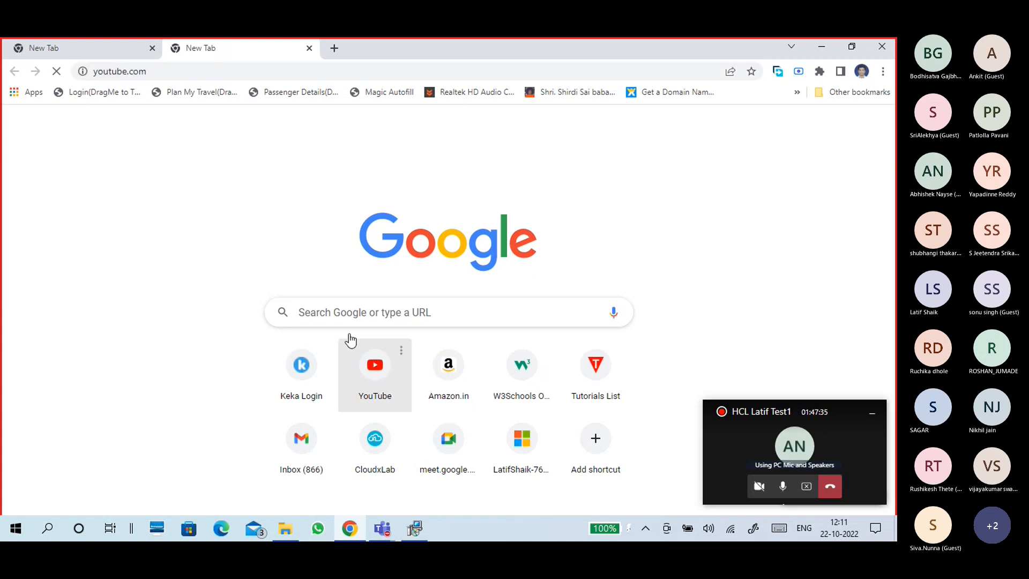
click(110, 53)
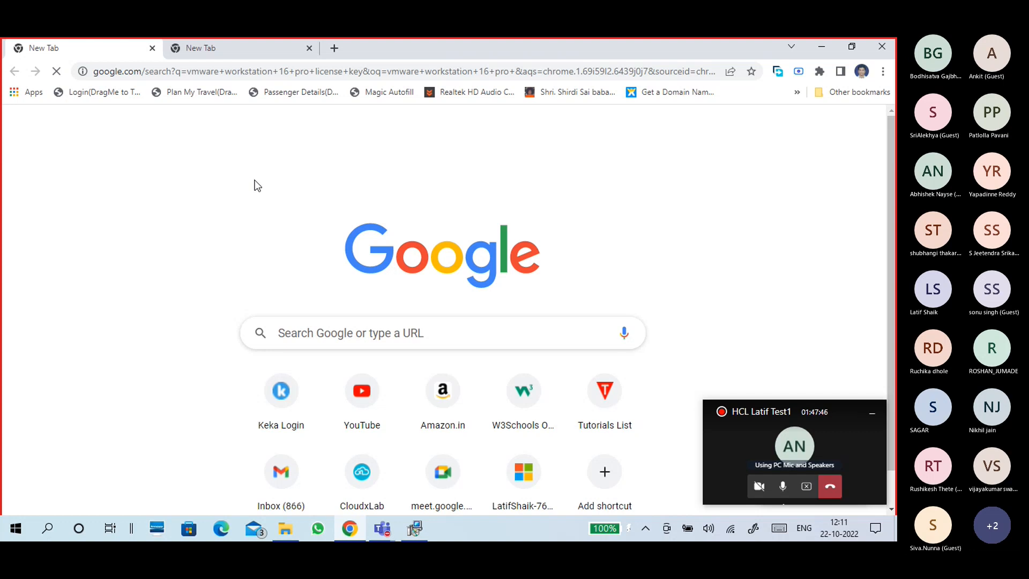
- Check the installation progress, then open the gist.github.com license-key result in a new tab
click(414, 529)
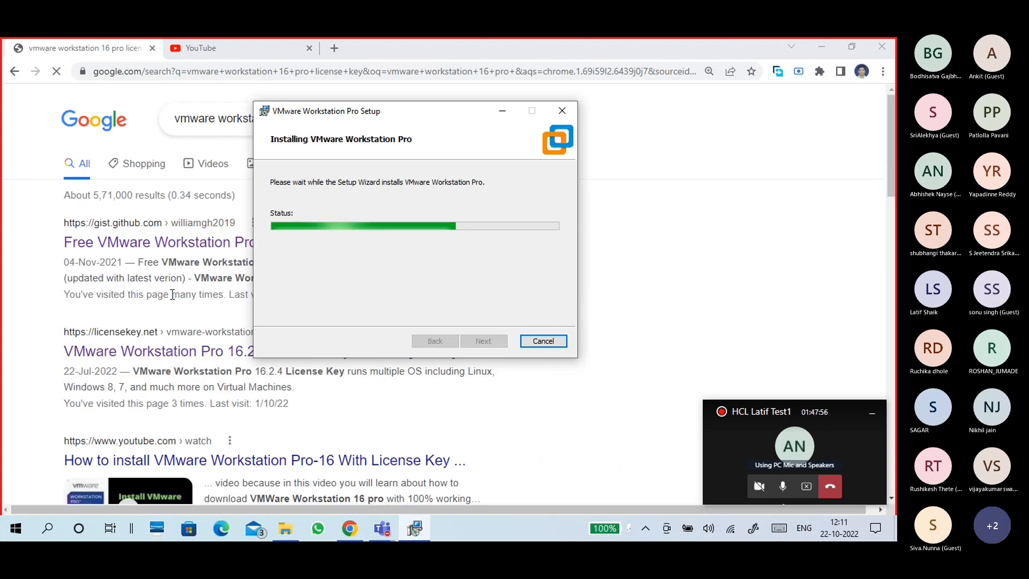
click(160, 288)
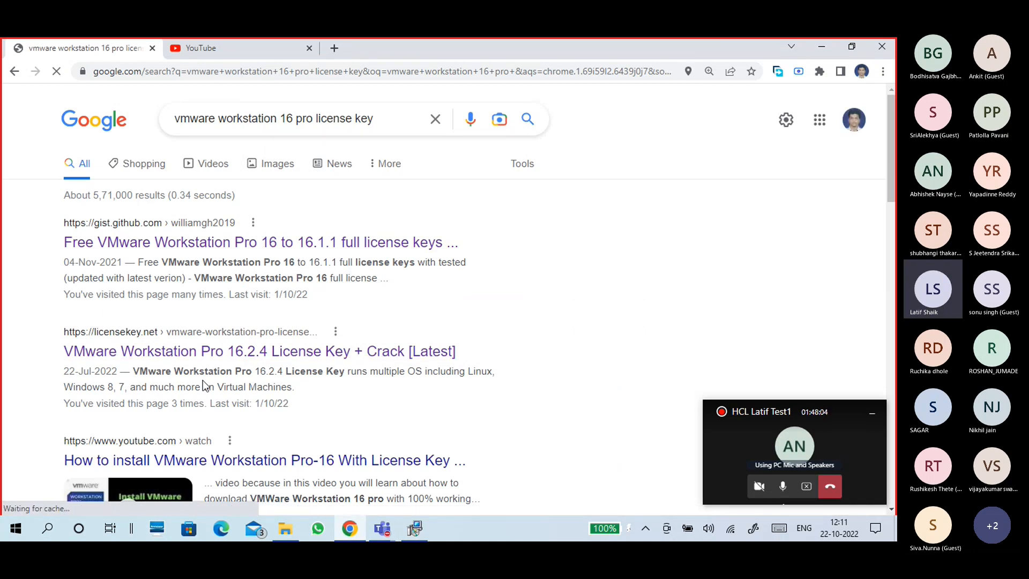
scroll(214, 388, down, 1)
scroll(221, 391, down, 8)
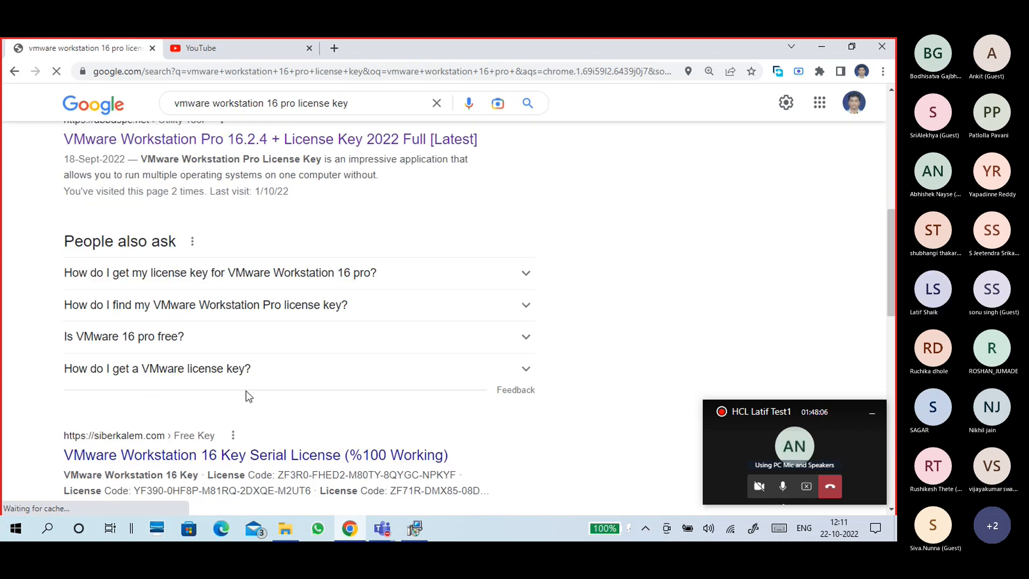
scroll(255, 412, down, 5)
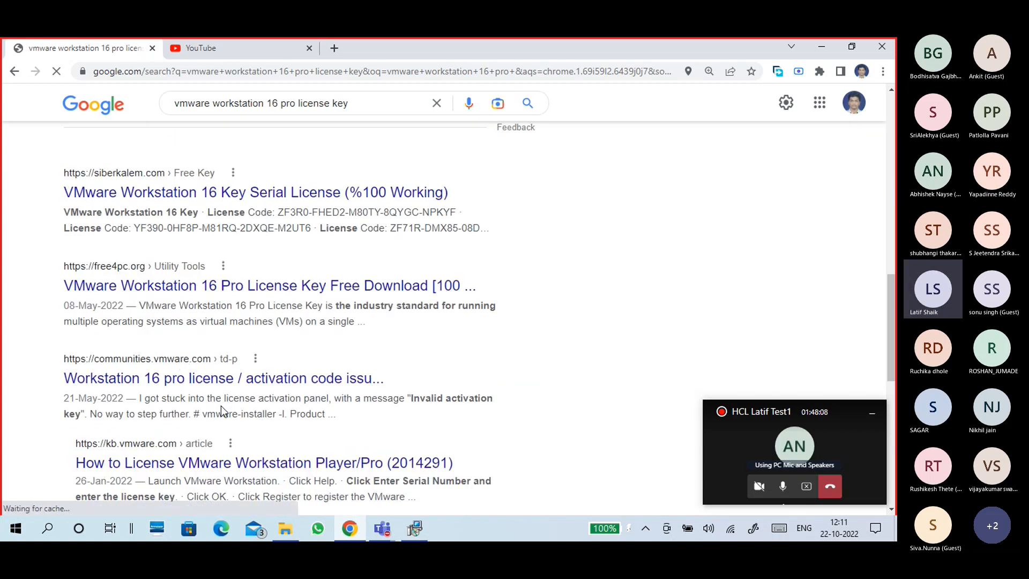
scroll(221, 408, up, 6)
scroll(221, 406, up, 10)
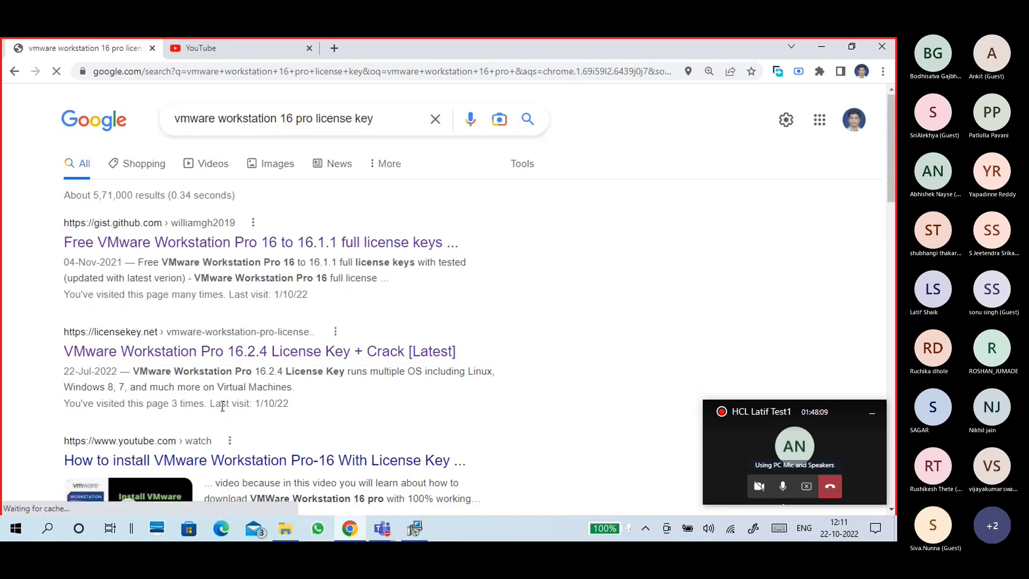
middle_click(188, 249)
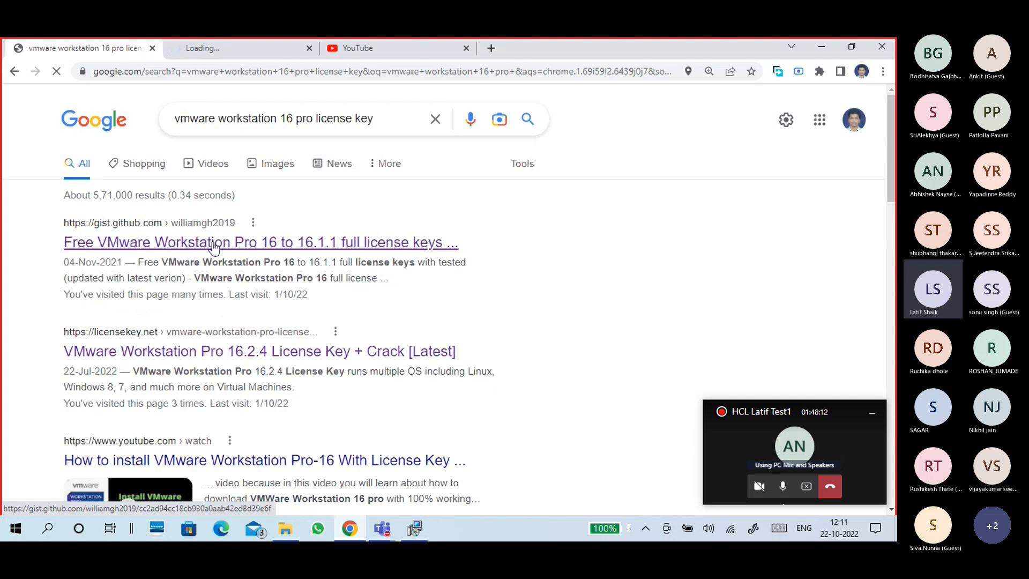
- Copy the Nov 4, 2021 license key from line 9 of the gist code block
click(218, 47)
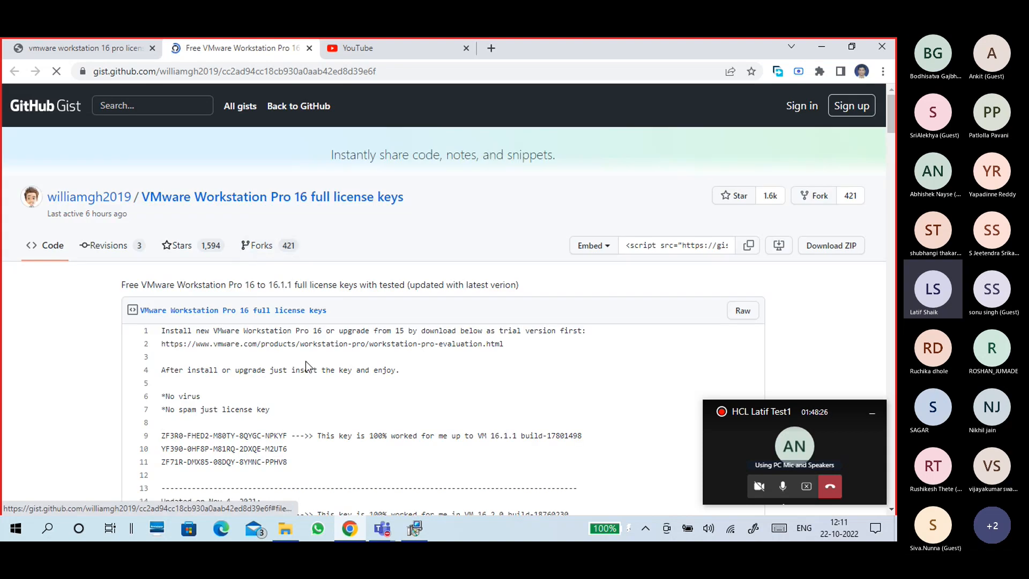
scroll(332, 337, down, 3)
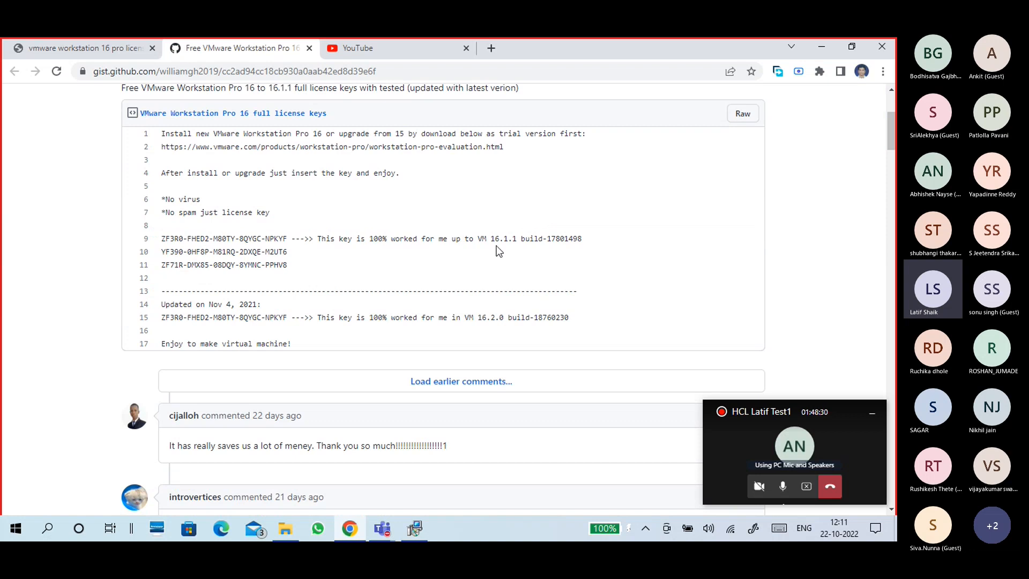
mouse_move(162, 238)
mouse_down()
mouse_move(290, 242)
mouse_move(160, 253)
mouse_up()
scroll(284, 263, down, 1)
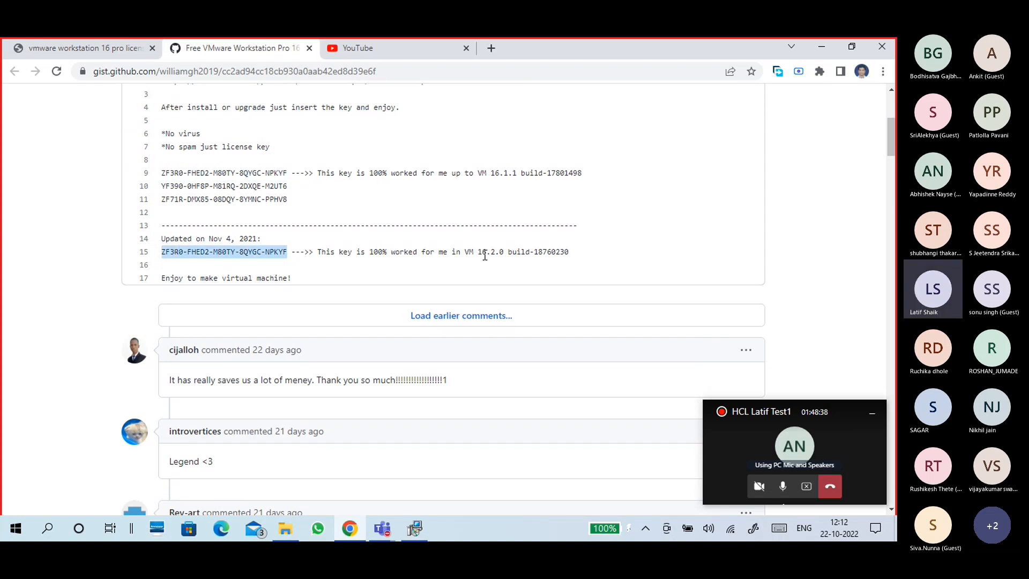
right_click(273, 252)
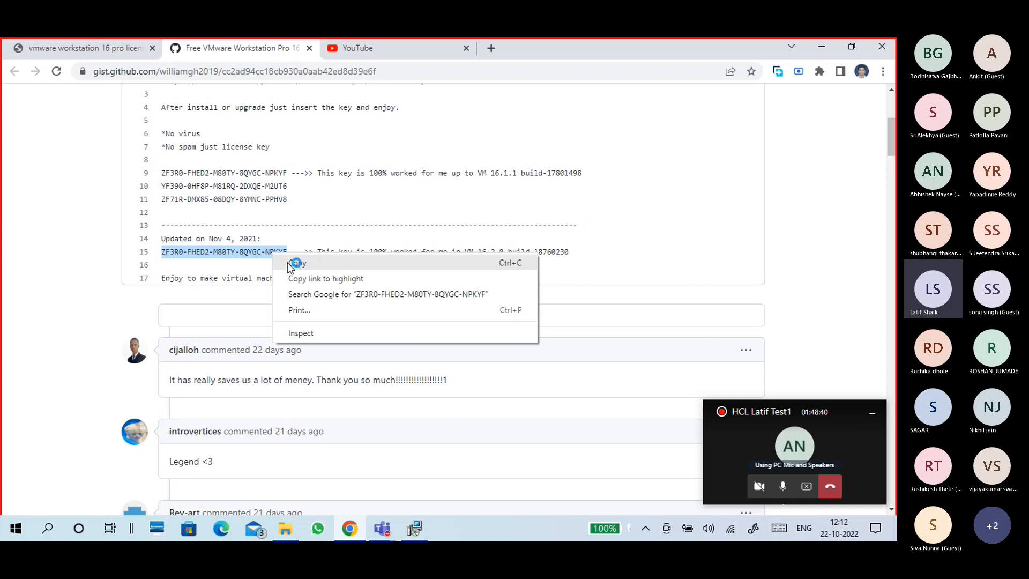
click(294, 261)
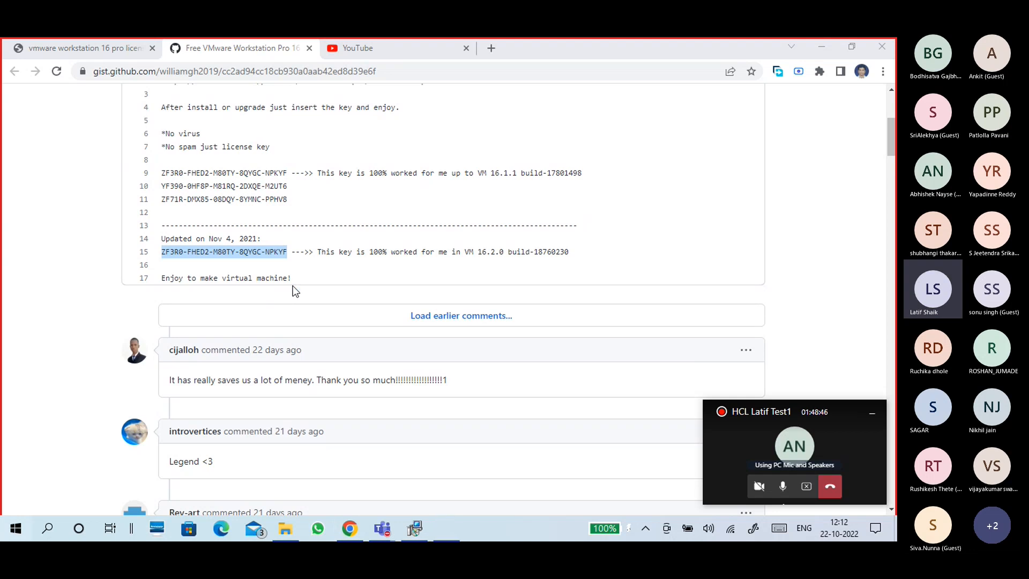
- Launch Notepad from a Start menu search for 'notepad'
key(super)
text(no)
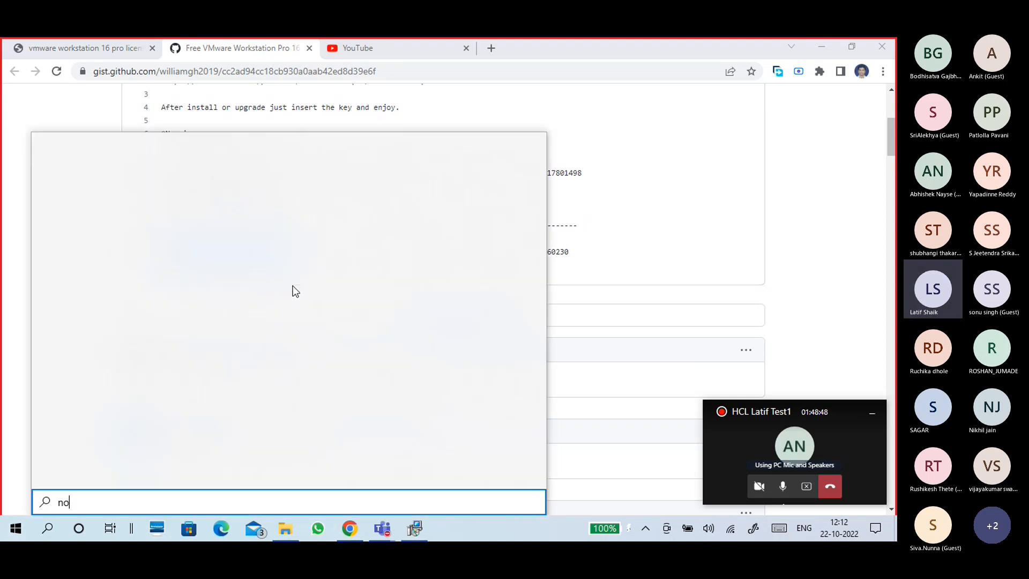
text(tepad)
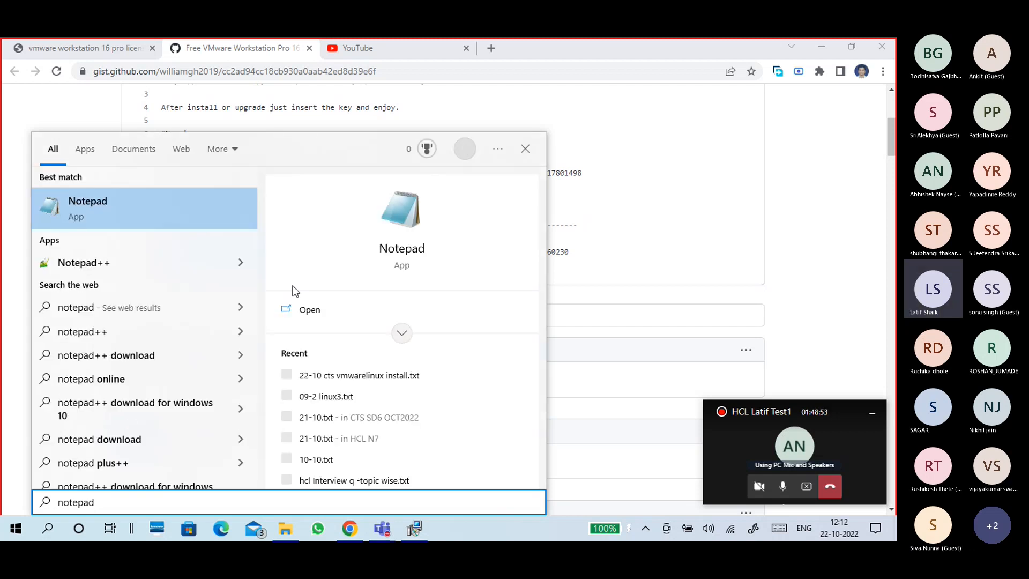
key(Return)
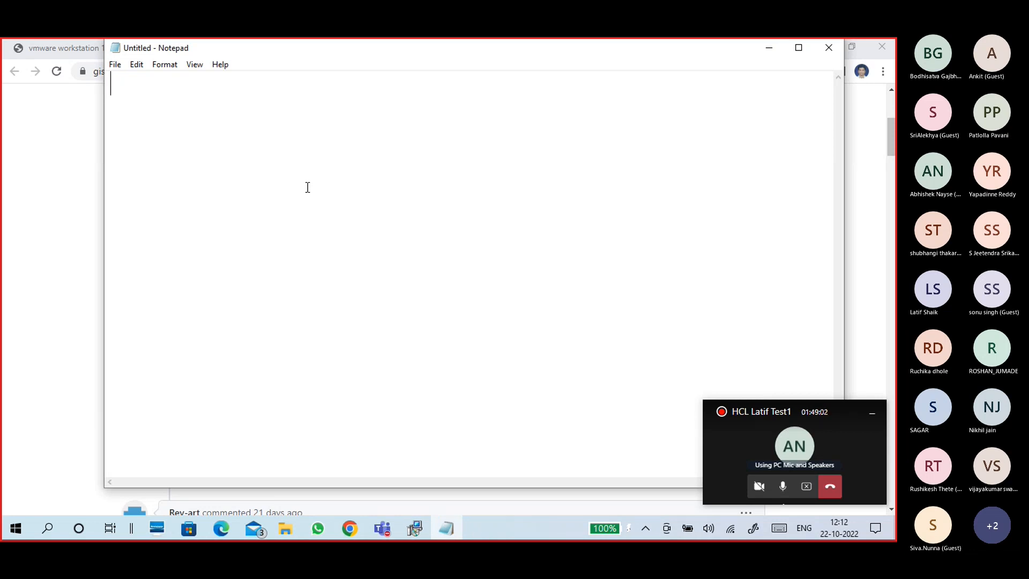
- Paste the license key into Notepad and bring up the Save As dialog
key(ctrl+v)
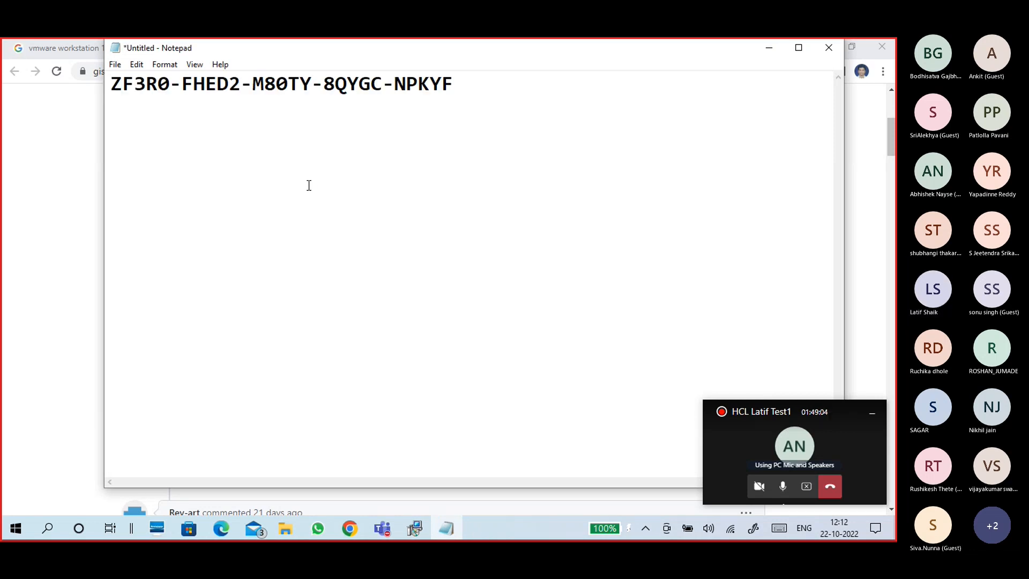
click(115, 65)
click(130, 124)
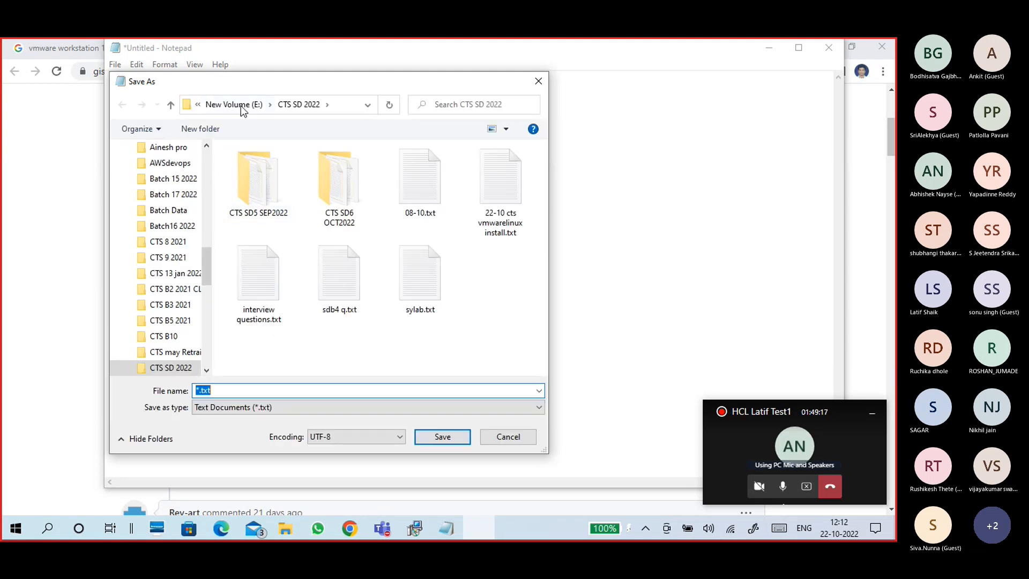
- Target the New Volume (E:) drive and start the file name as 'vmware'
click(241, 105)
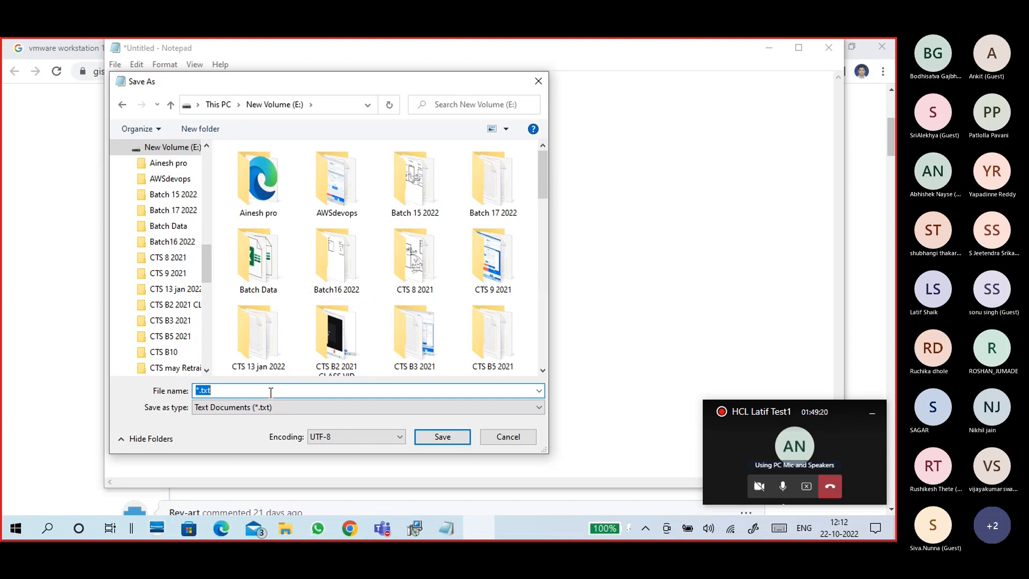
text(vmware 1)
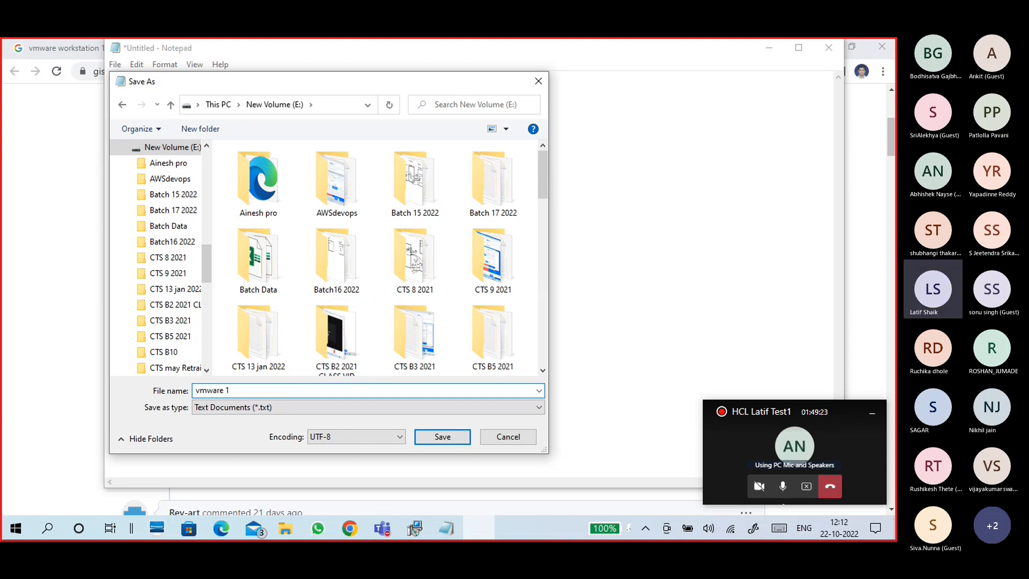
key(BackSpace)
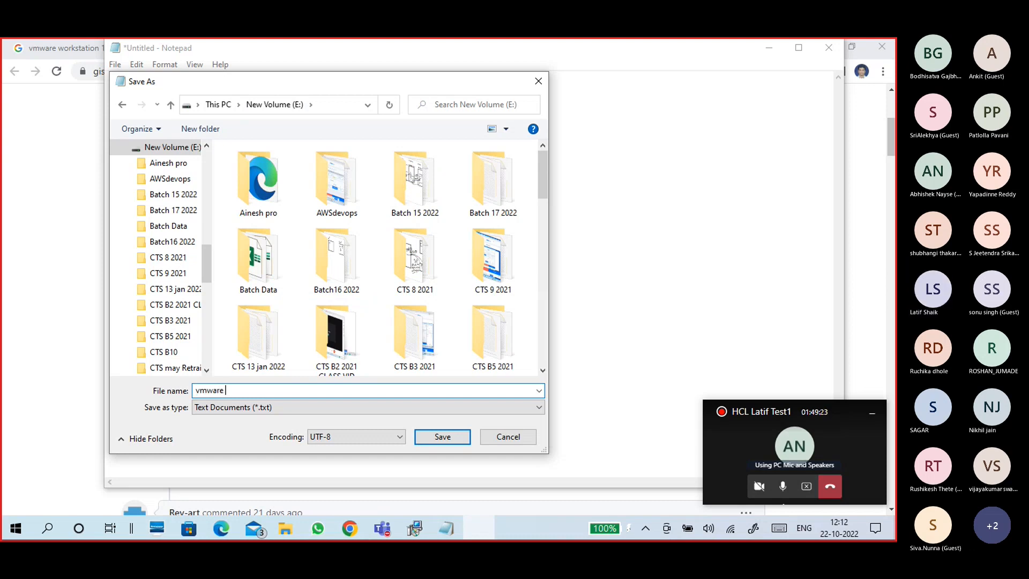
double_click(271, 391)
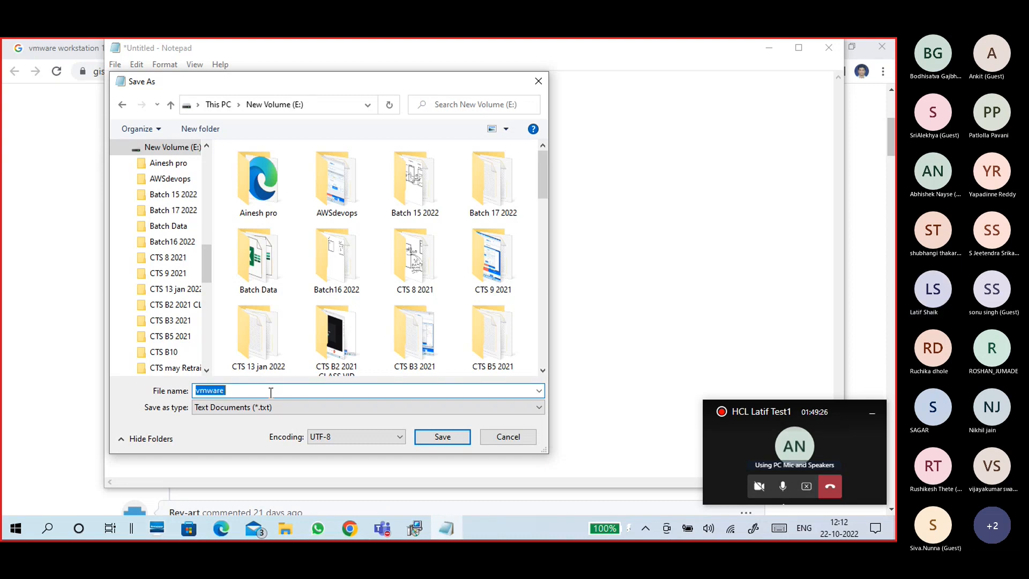
click(271, 392)
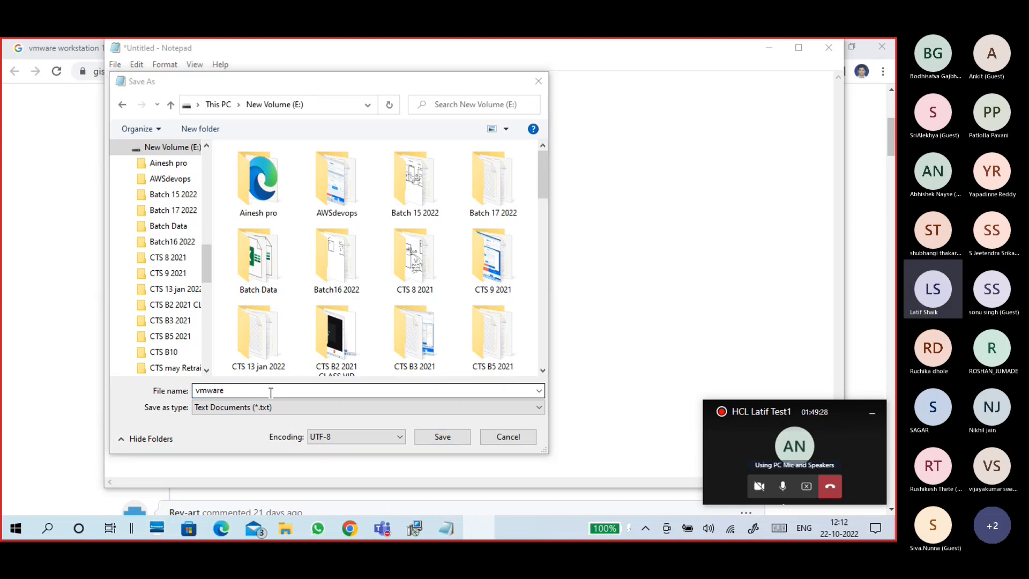
click(271, 391)
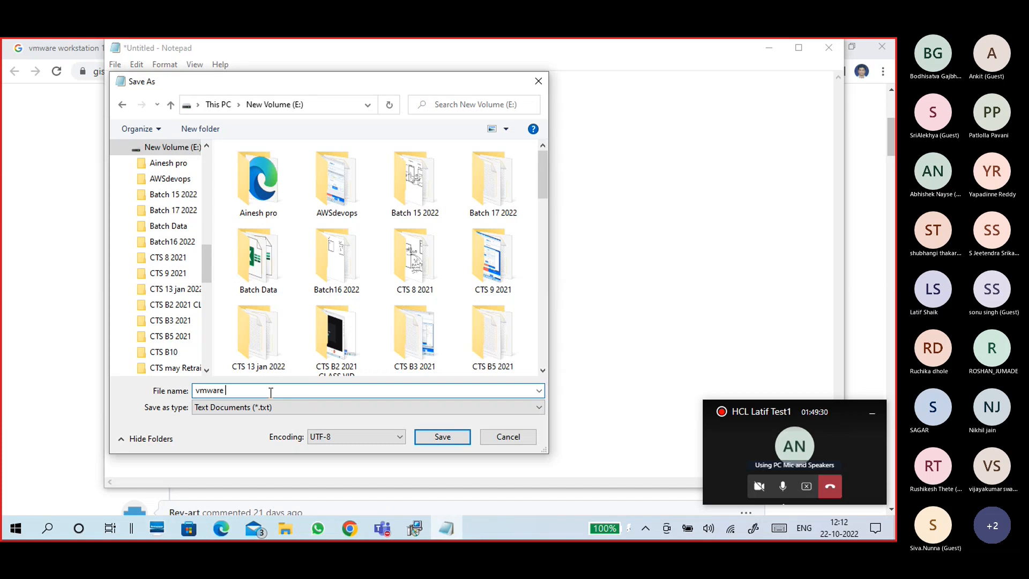
- Complete the file name as 'vmware 16pro 16.2' and save the key file
text(16pro 1)
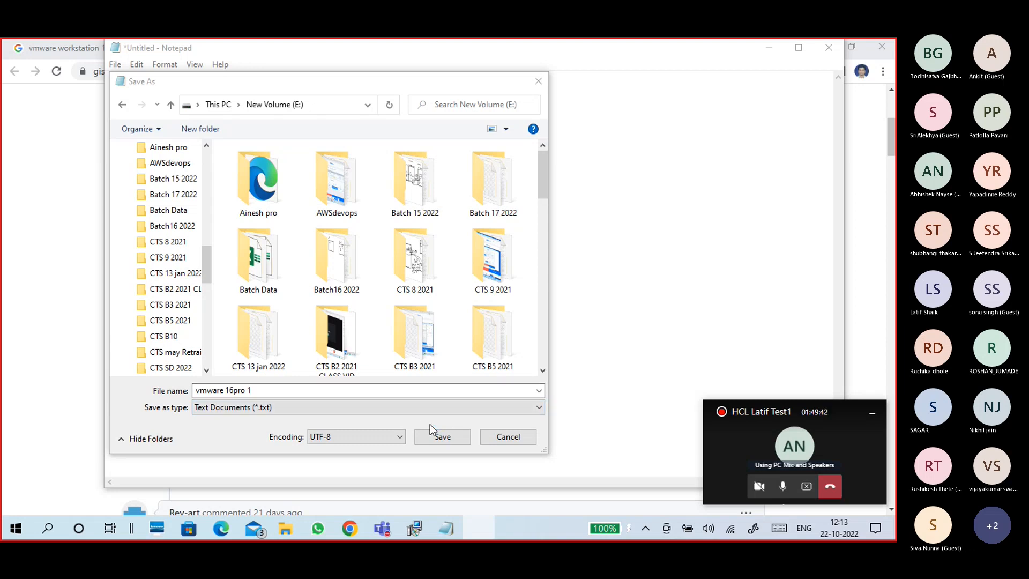
click(292, 393)
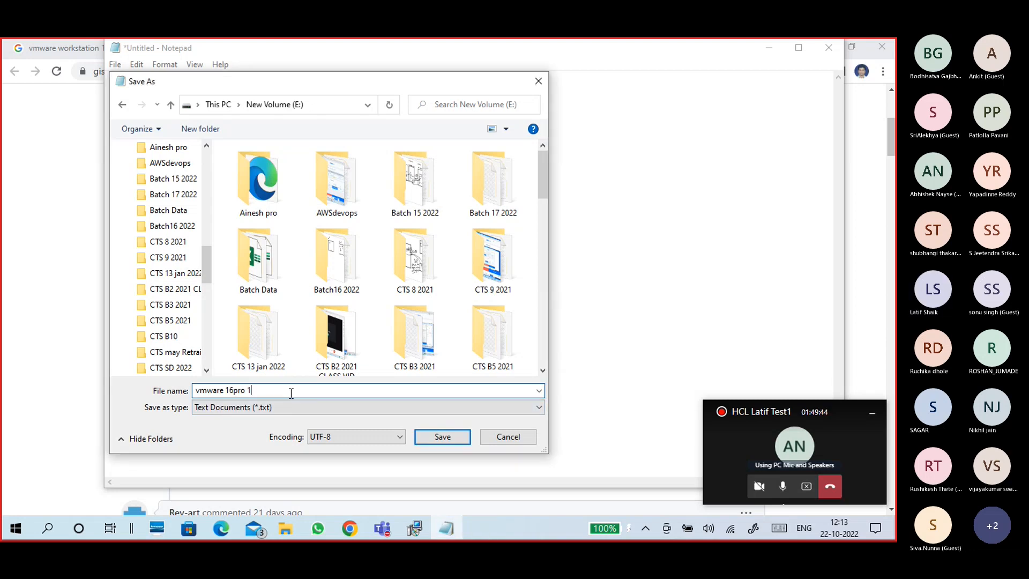
text(6.)
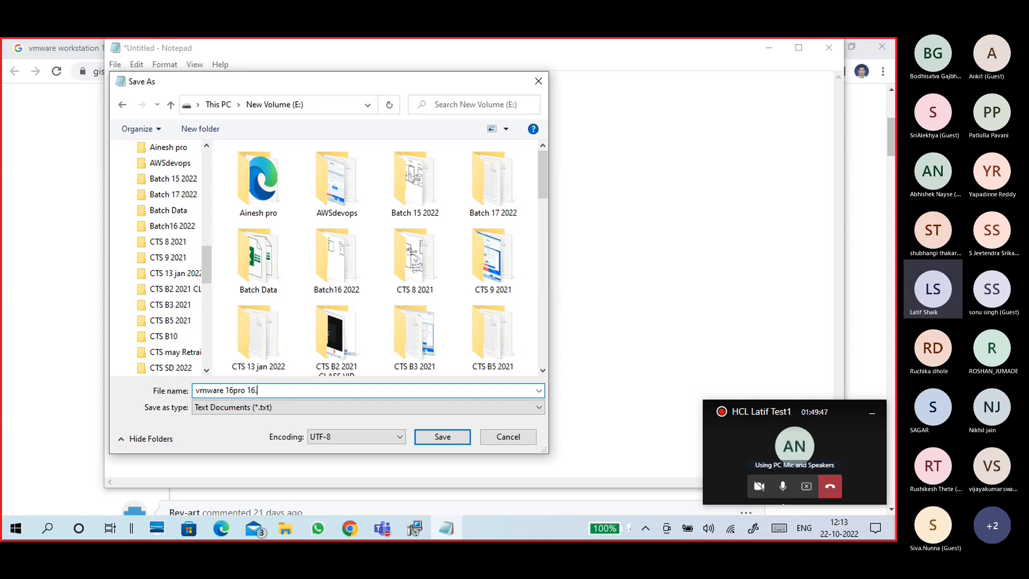
key(ctrl+a)
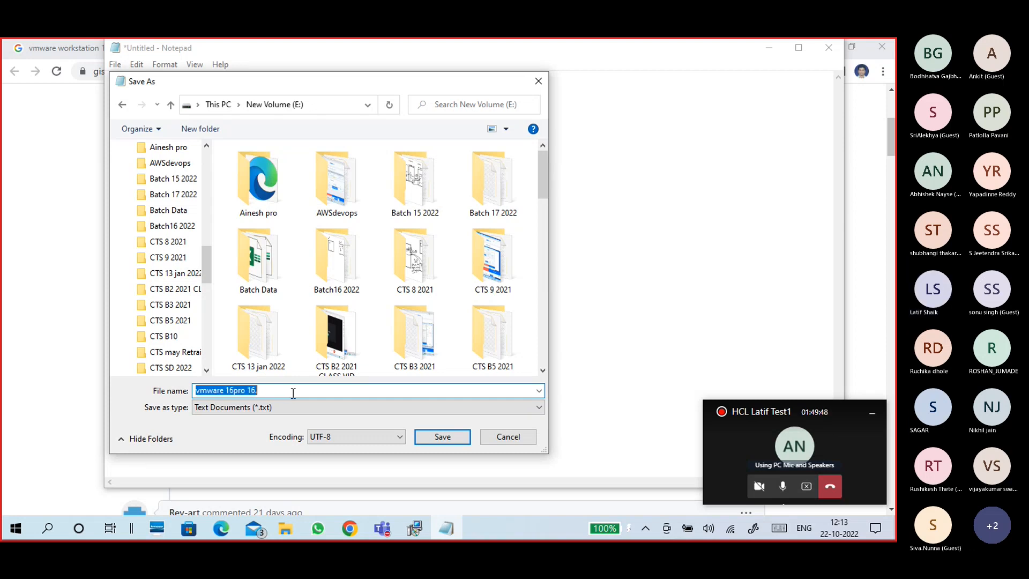
click(293, 394)
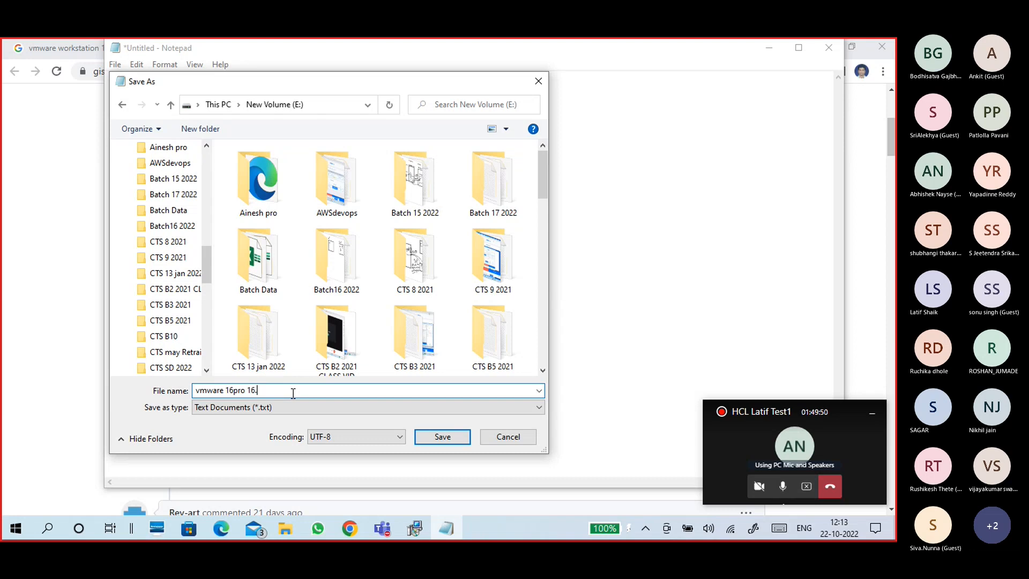
text(2)
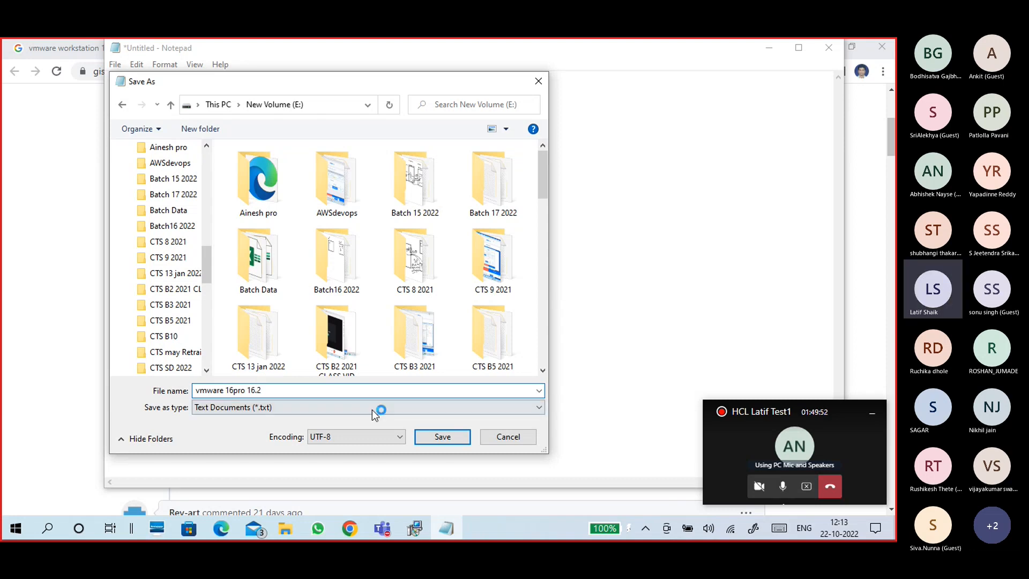
click(438, 440)
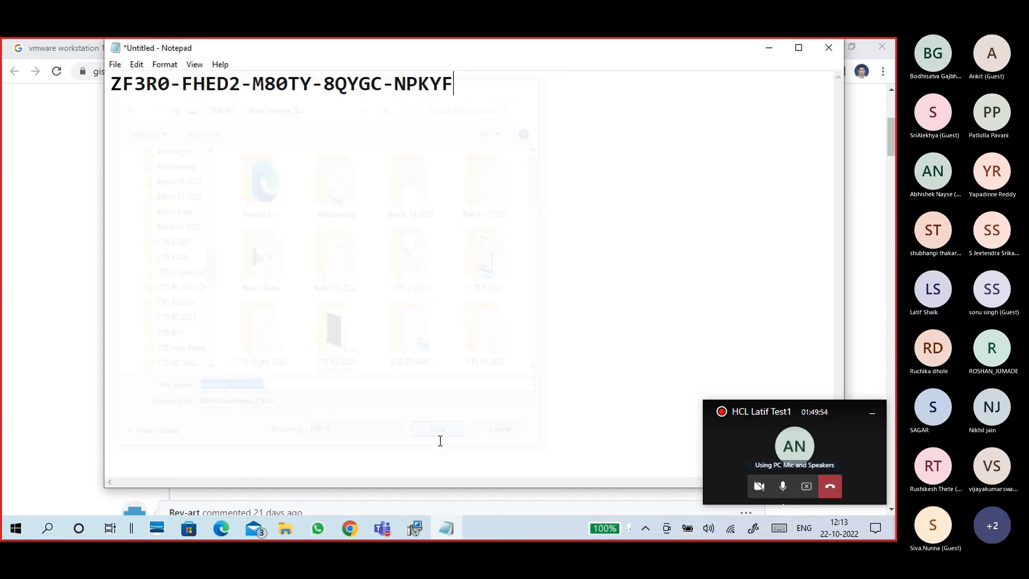
- Minimize Notepad and the Chrome window so the VMware installer shows again
click(769, 47)
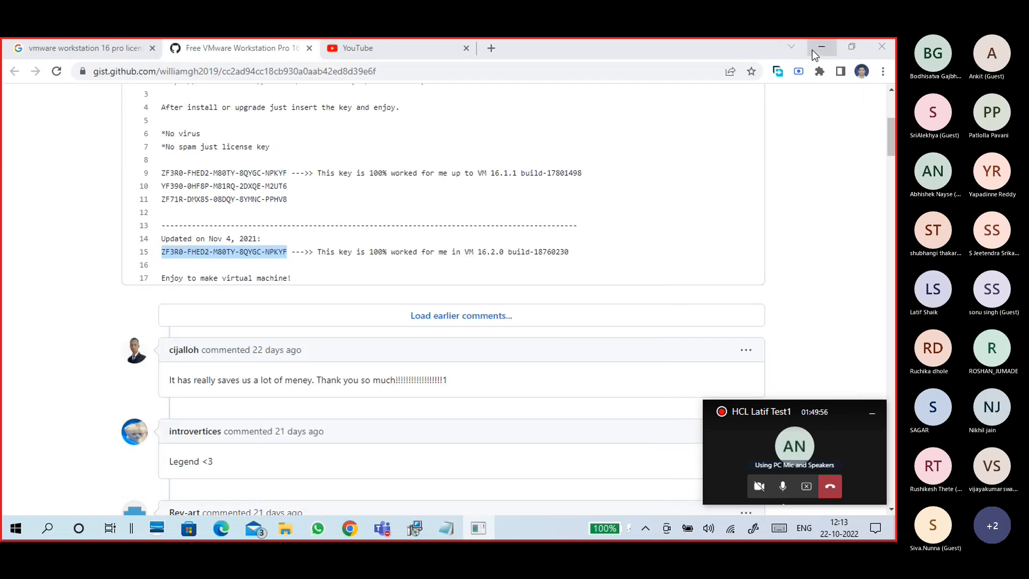
click(822, 46)
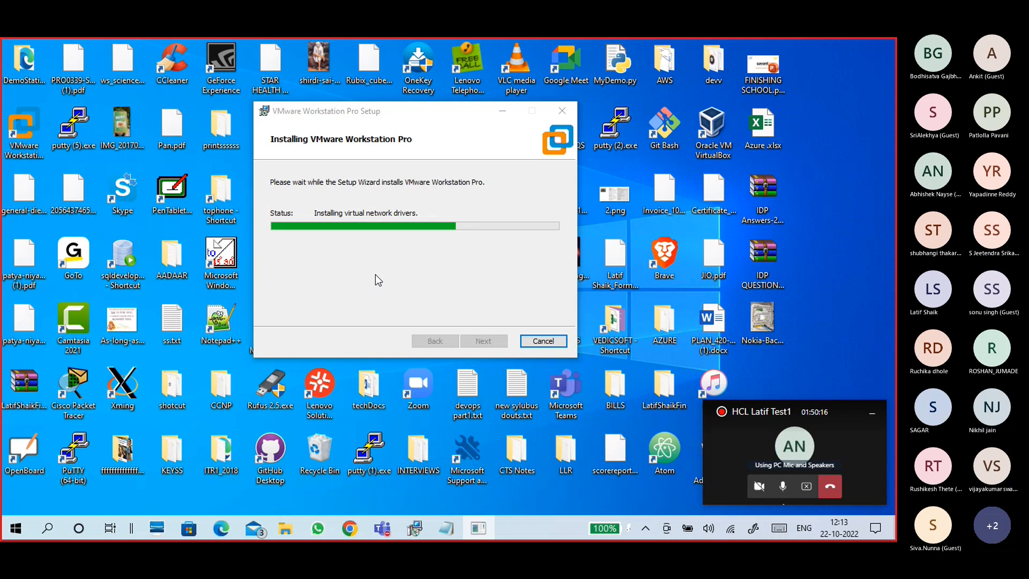
- Bring the VMware installer progress dialog in front of the APPSFOLDER window from the taskbar
click(284, 531)
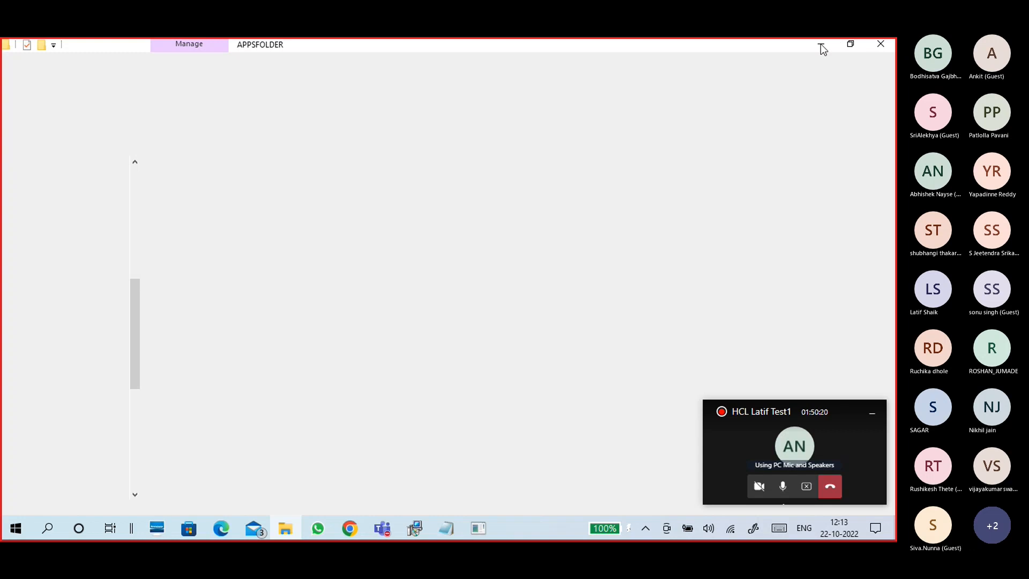
click(418, 531)
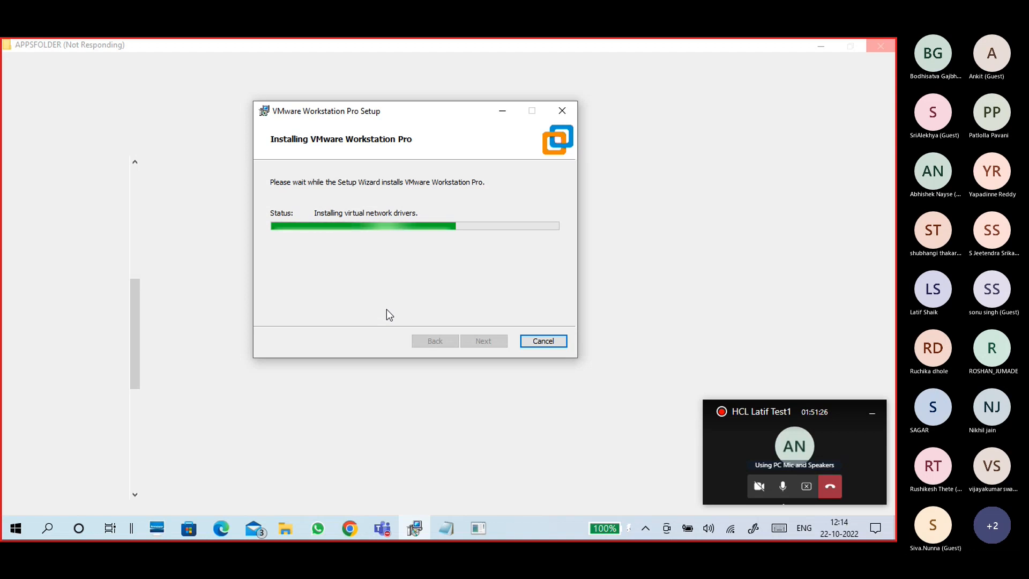
- Nudge the installer dialog down and right, then minimize the unresponsive APPSFOLDER window
drag(423, 105, 452, 119)
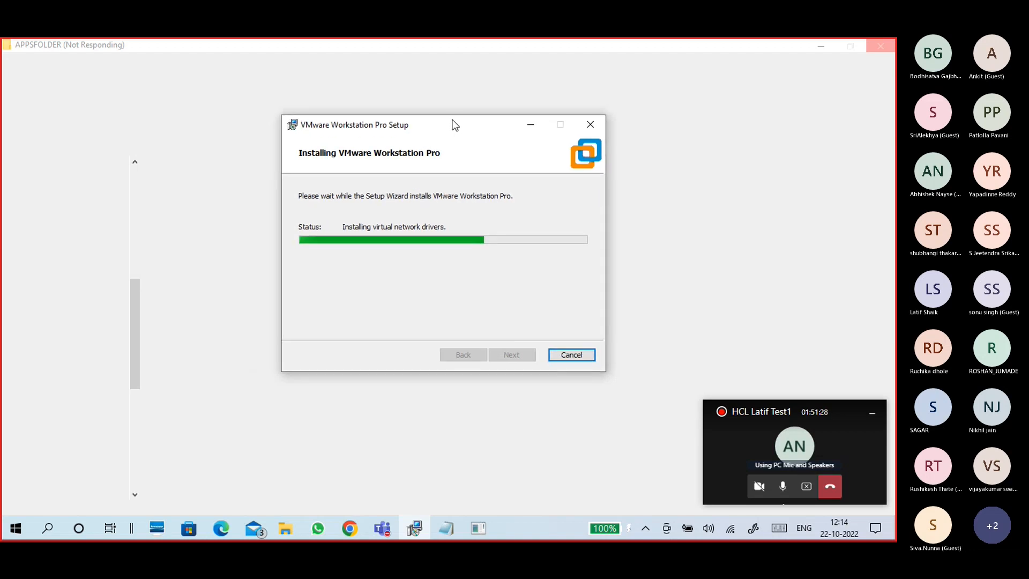
click(823, 46)
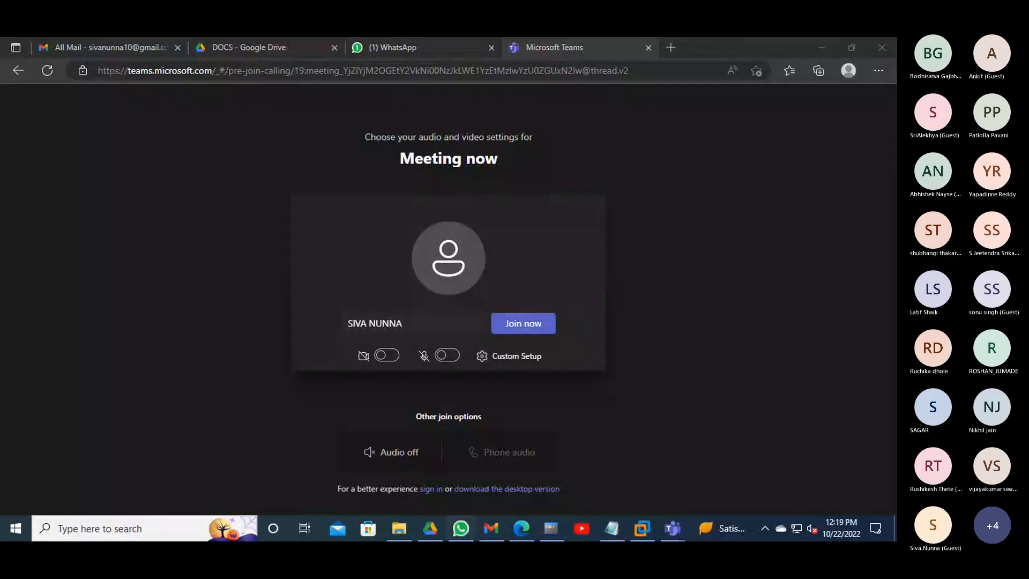
- Close the Teams pre-join and WhatsApp browser windows and the extra Teams call window
click(881, 48)
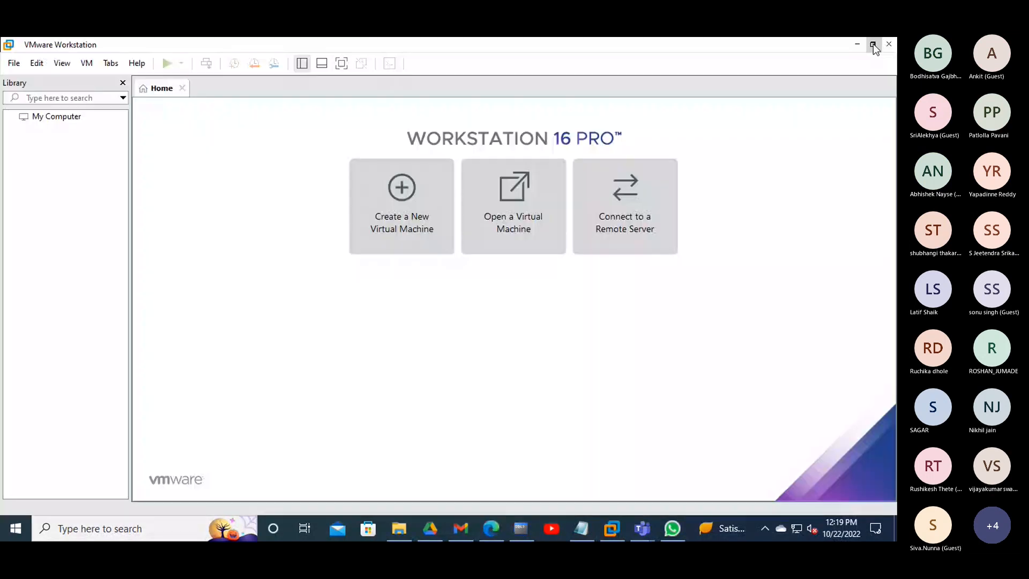
click(672, 528)
mouse_move(642, 528)
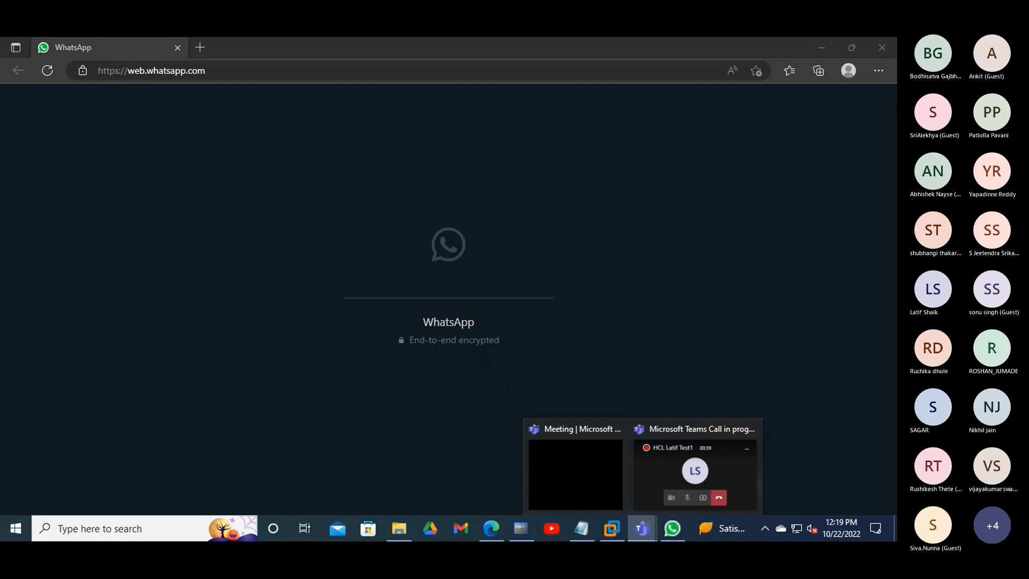
click(882, 47)
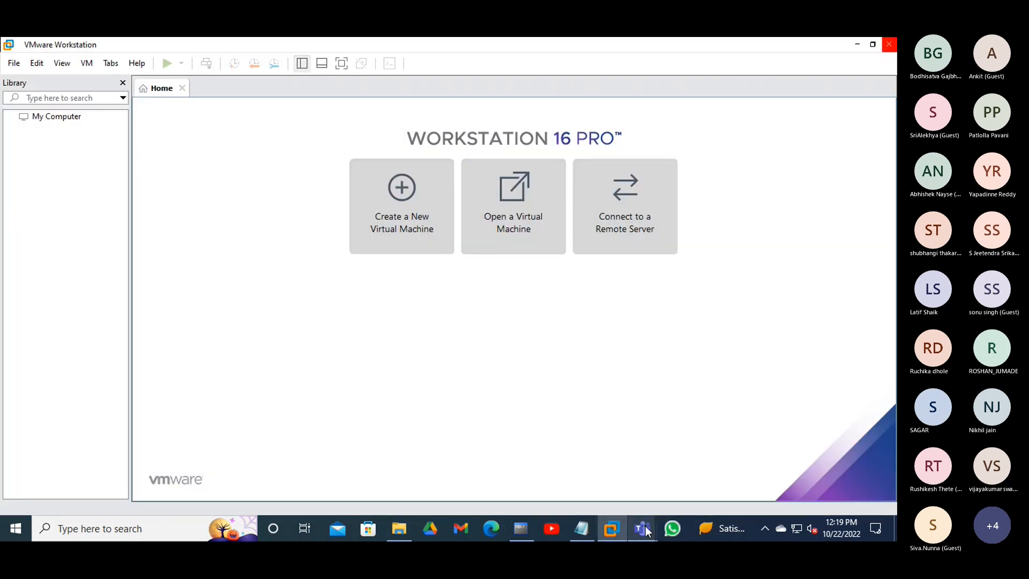
mouse_move(642, 529)
click(750, 431)
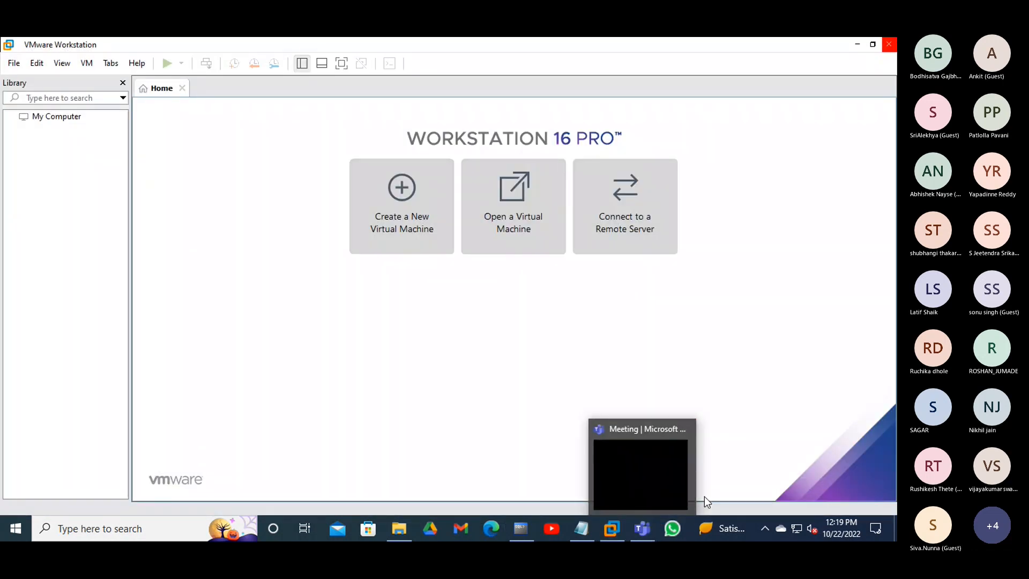
- Maximize the Teams meeting window, open and close its chat, then minimize it
click(642, 529)
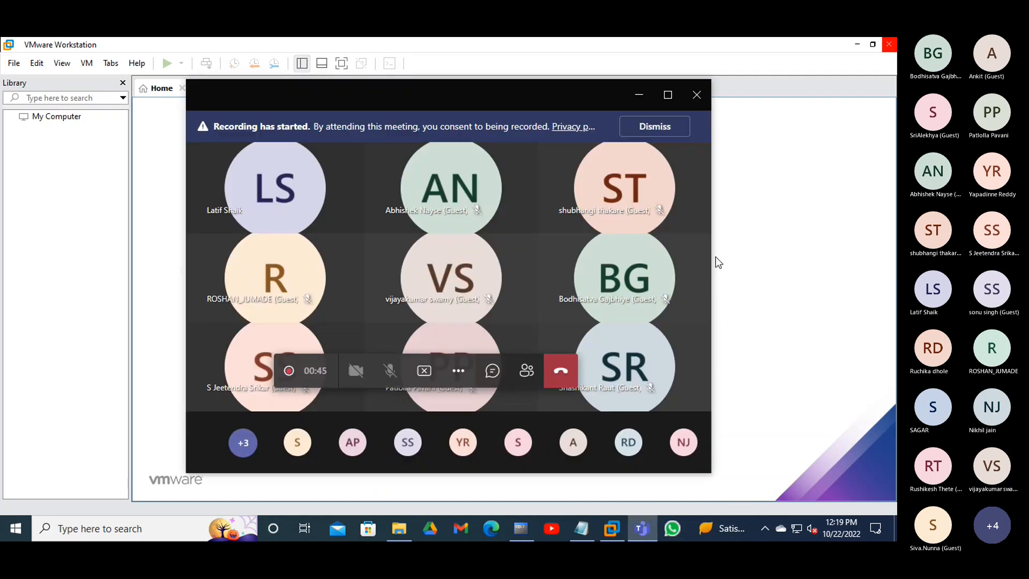
click(453, 371)
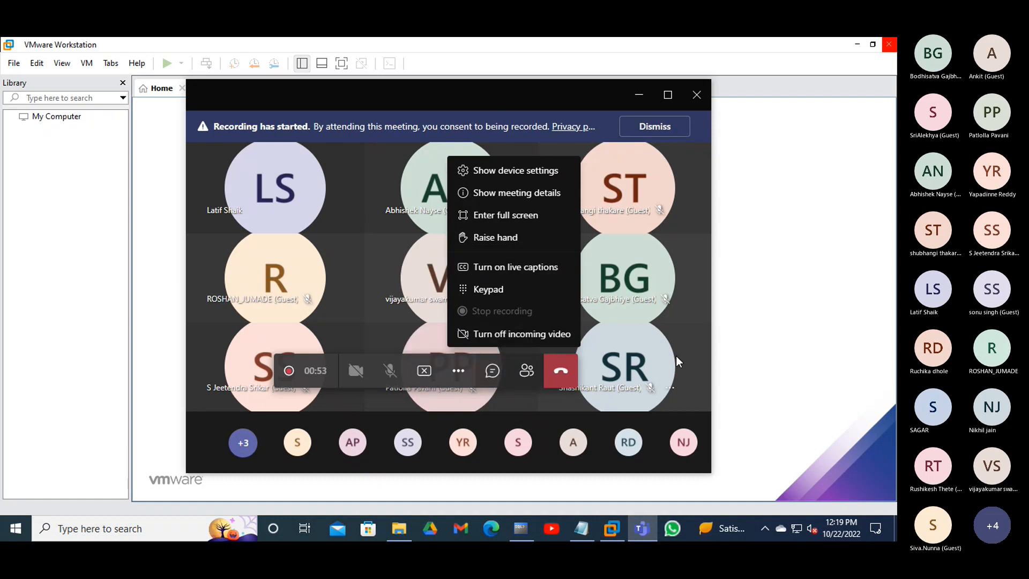
click(665, 94)
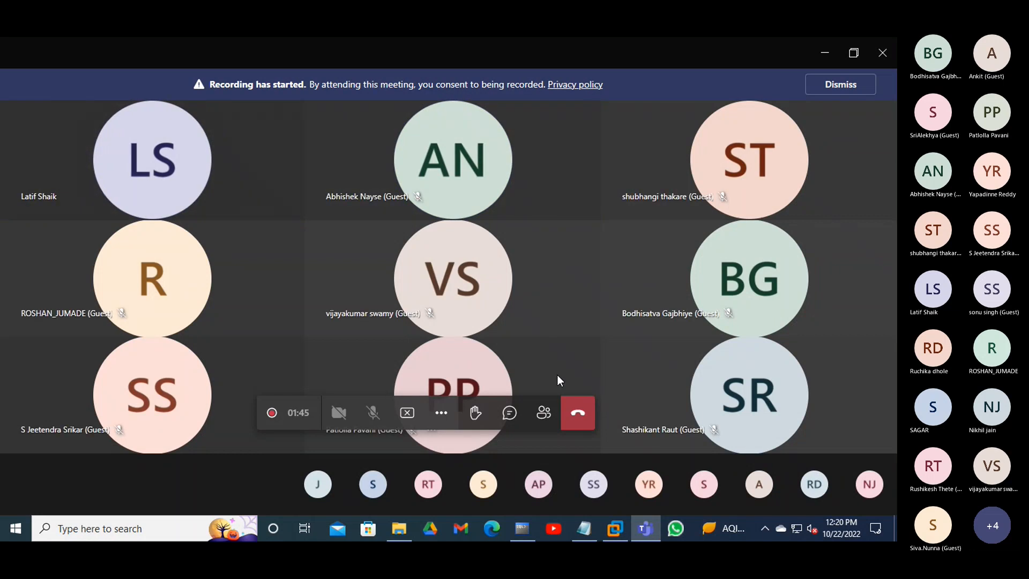
click(509, 412)
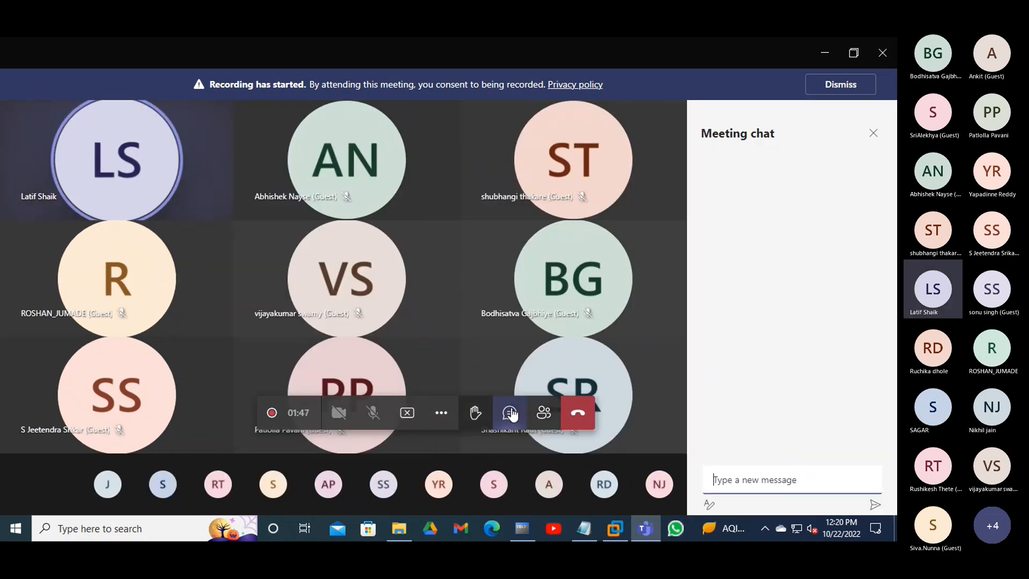
click(873, 133)
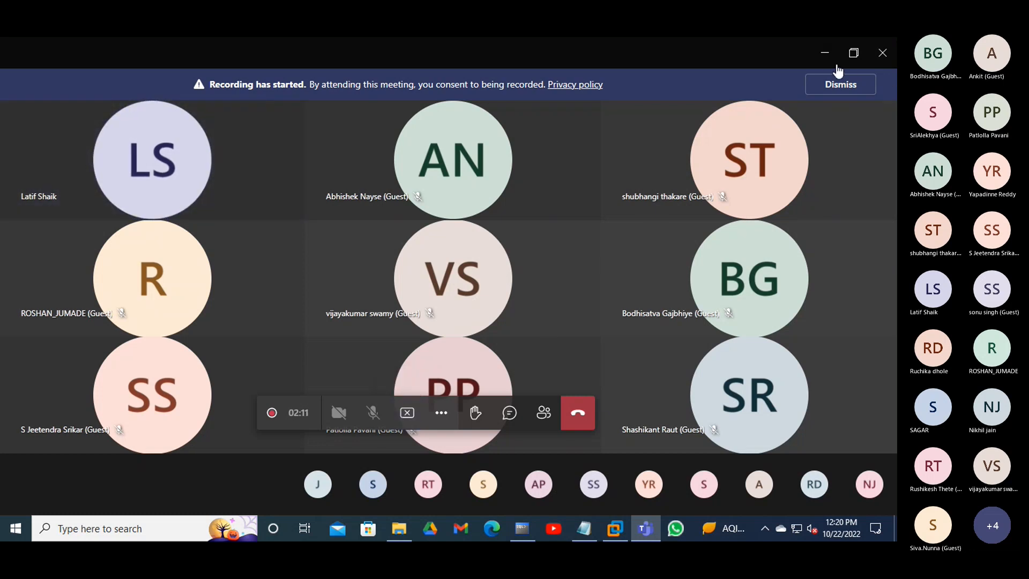
click(825, 53)
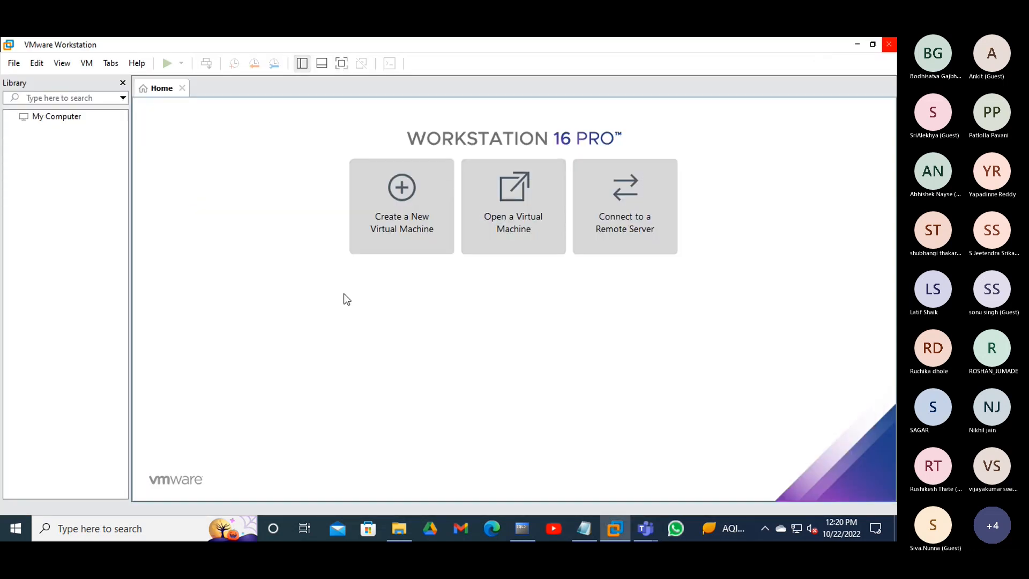
- Minimize VMware Workstation and launch Microsoft Edge from the taskbar
click(856, 45)
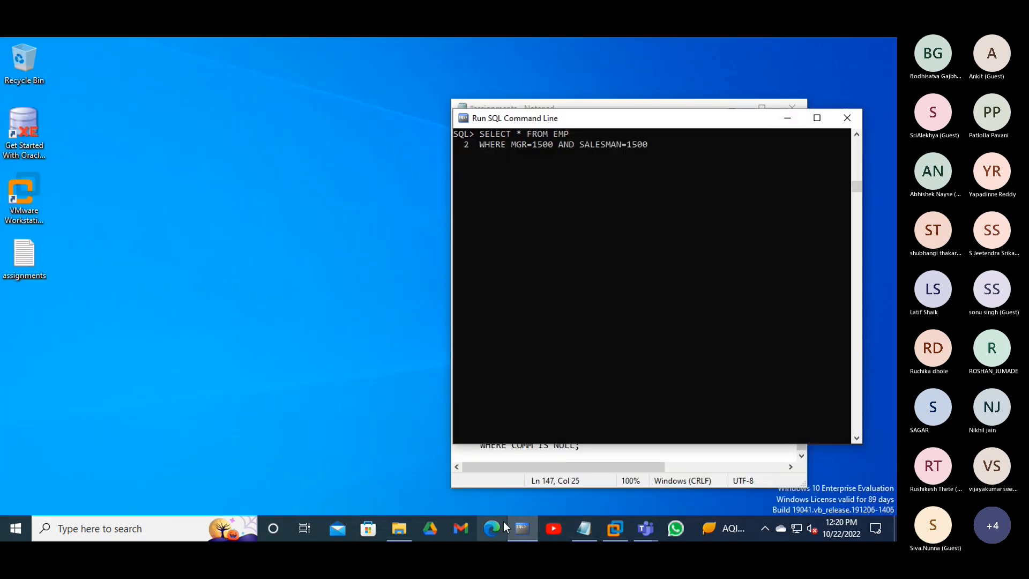
click(492, 528)
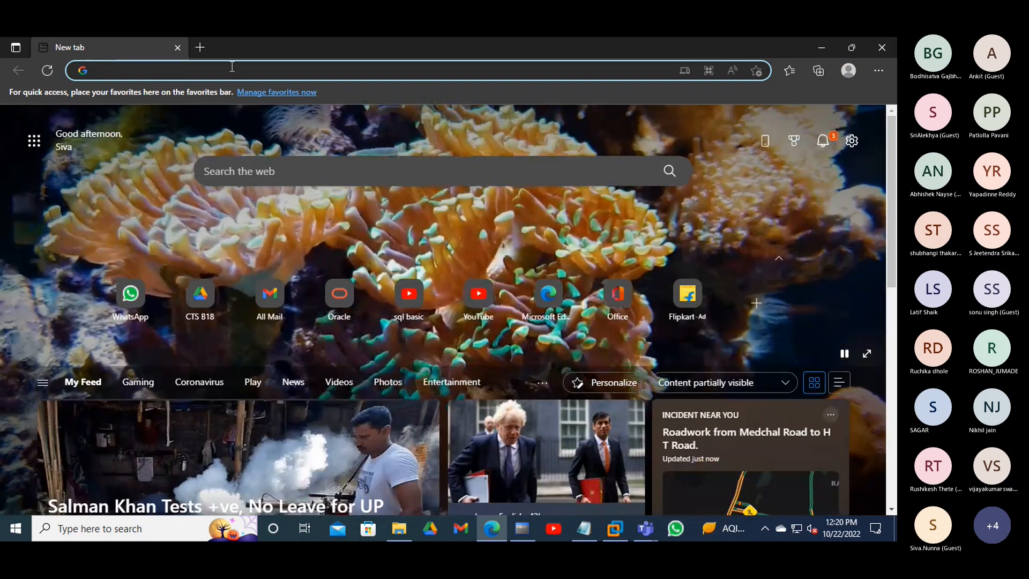
- Search Google for 'centos' from the Edge address bar
text(cent)
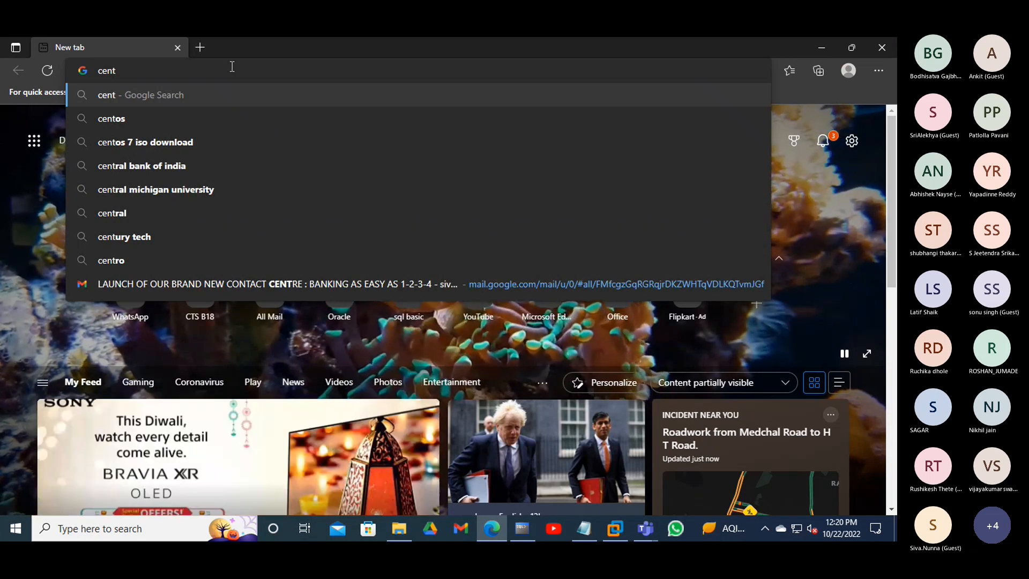
text(o)
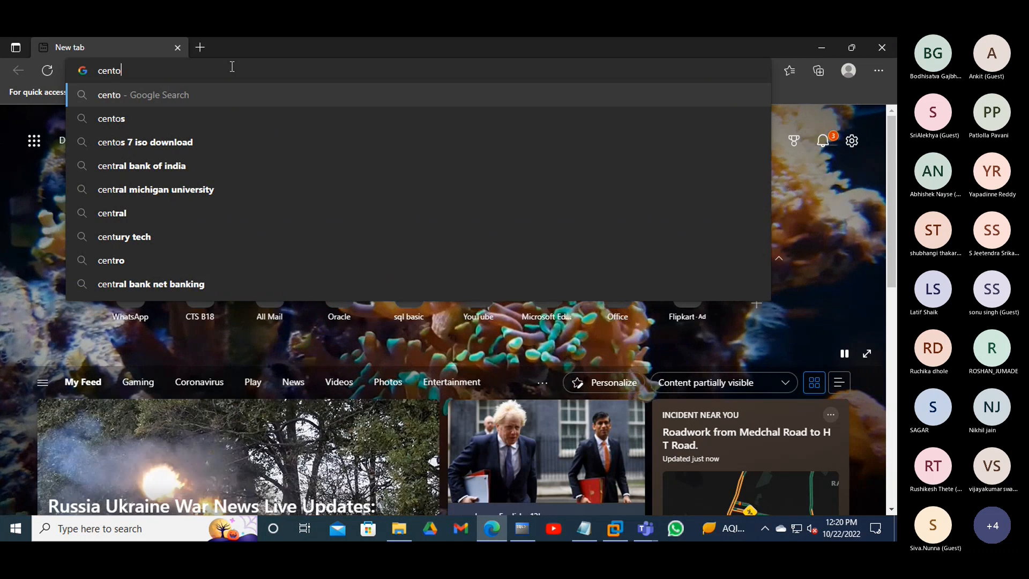
text(s)
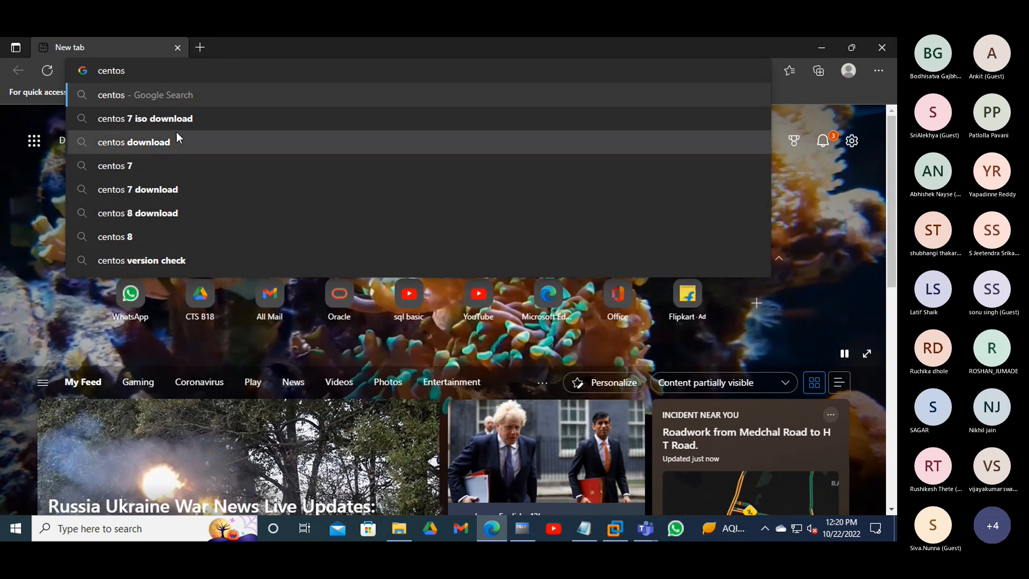
key(Return)
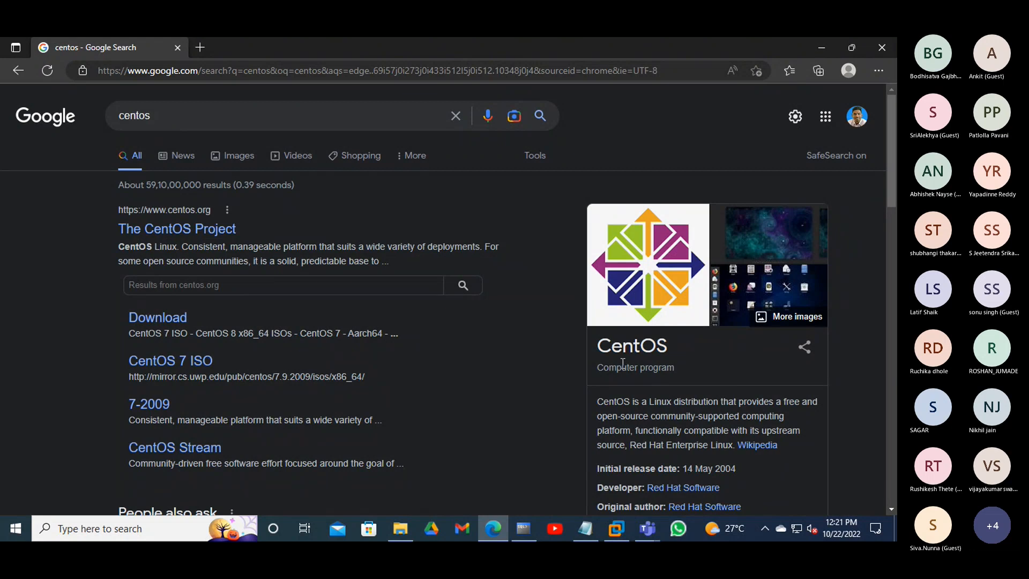
click(156, 238)
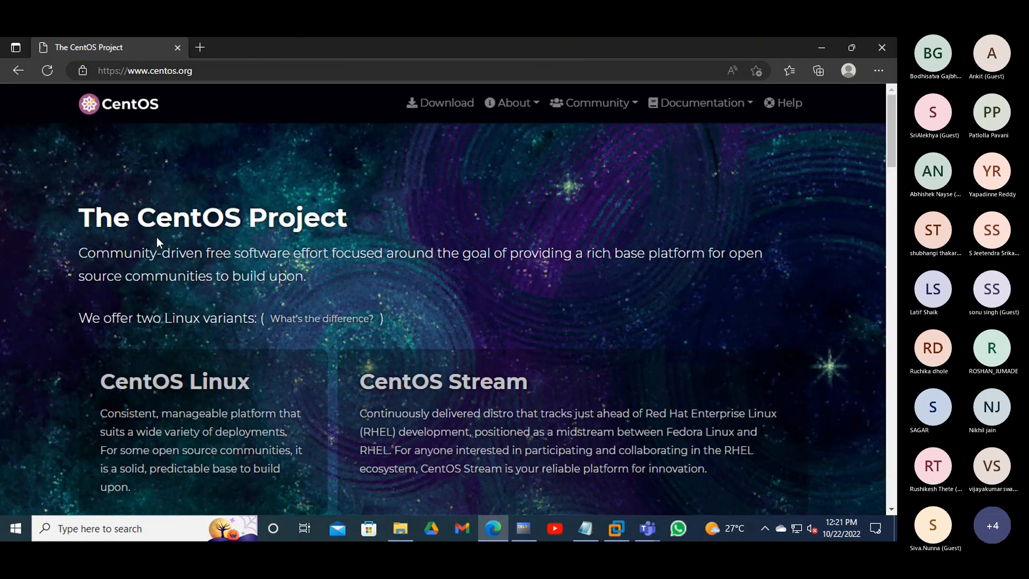
scroll(608, 247, down, 1)
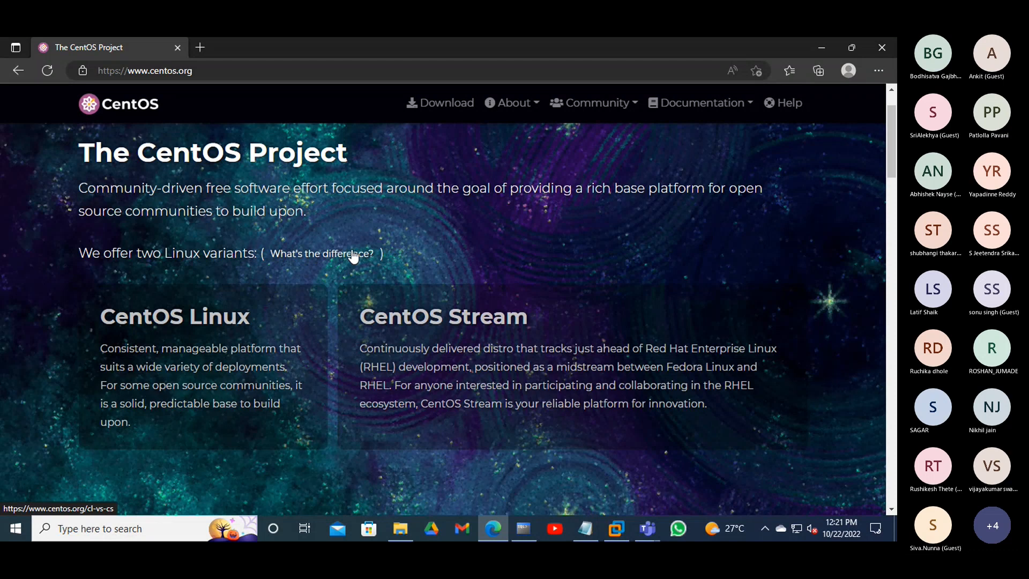
scroll(352, 257, down, 3)
scroll(369, 253, down, 3)
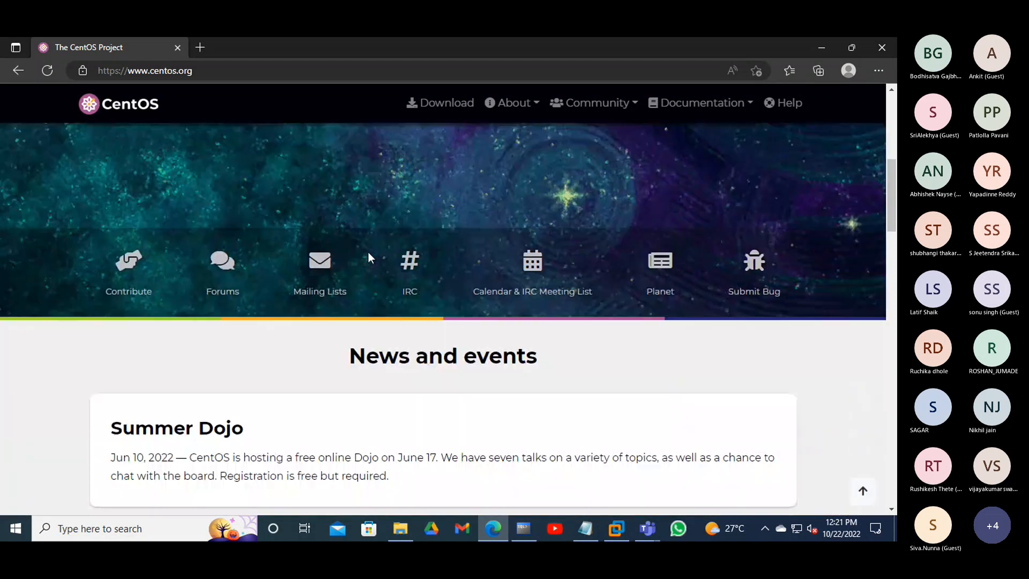
scroll(369, 259, down, 9)
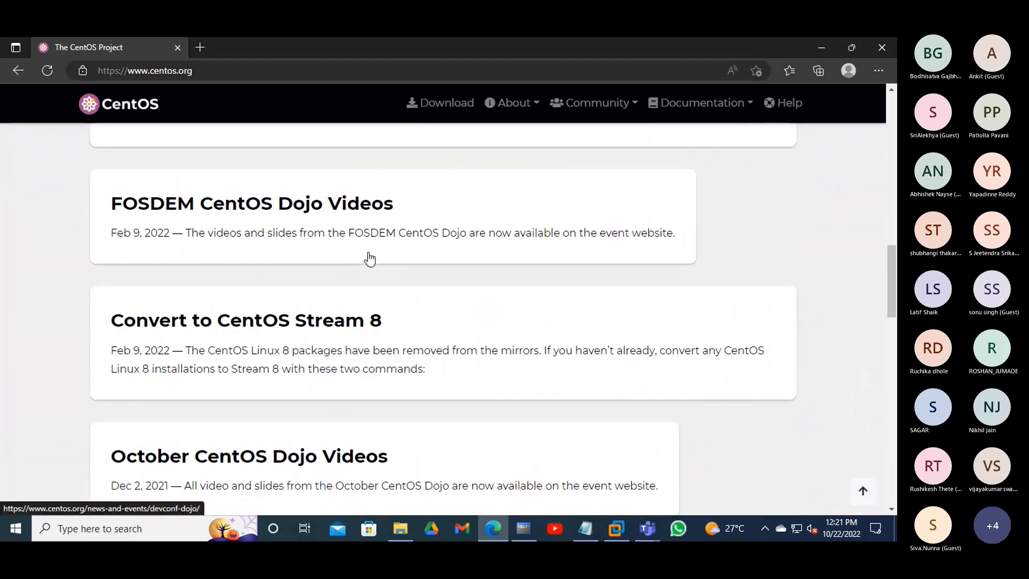
scroll(370, 260, down, 12)
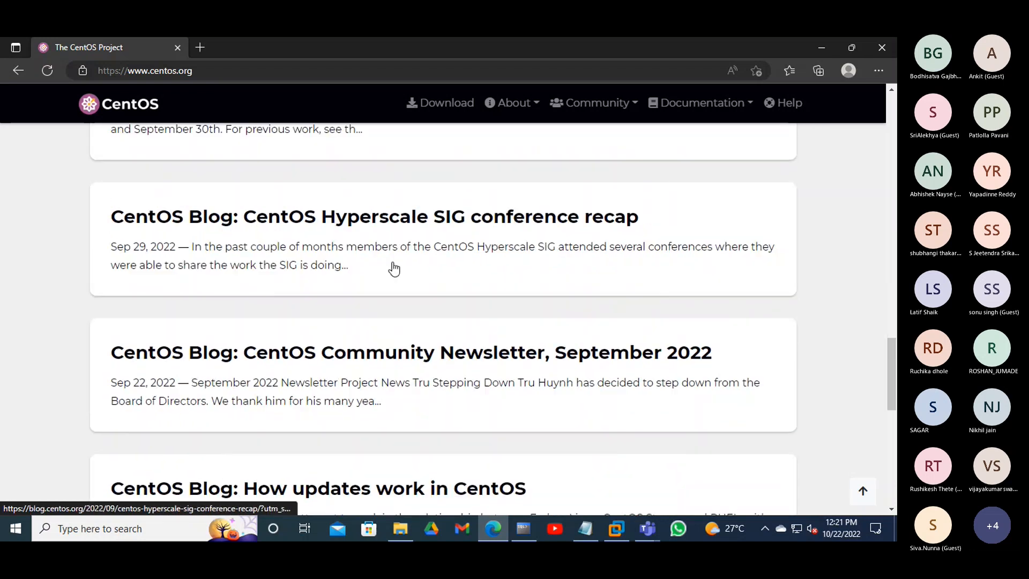
scroll(394, 268, down, 10)
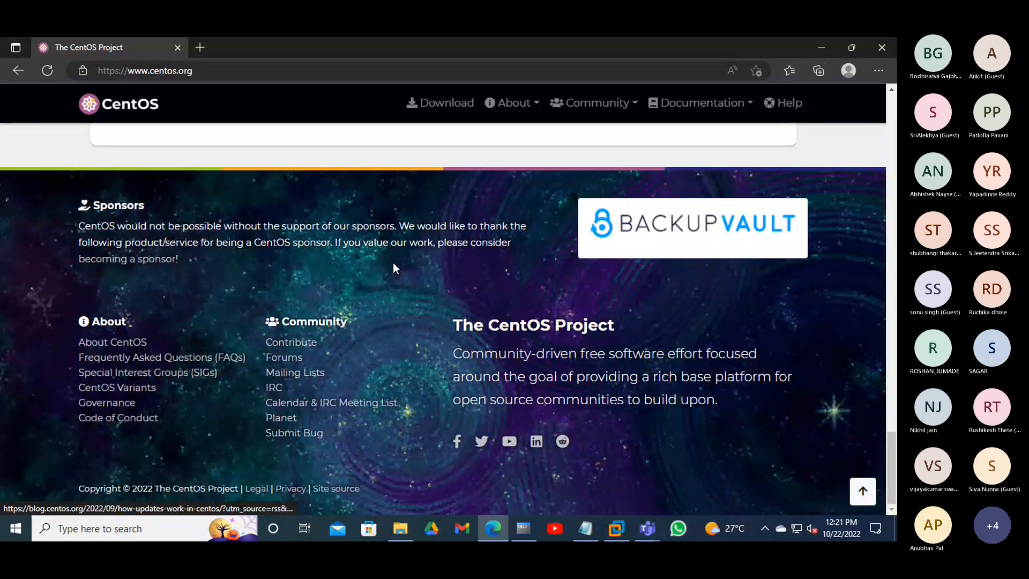
scroll(393, 263, up, 10)
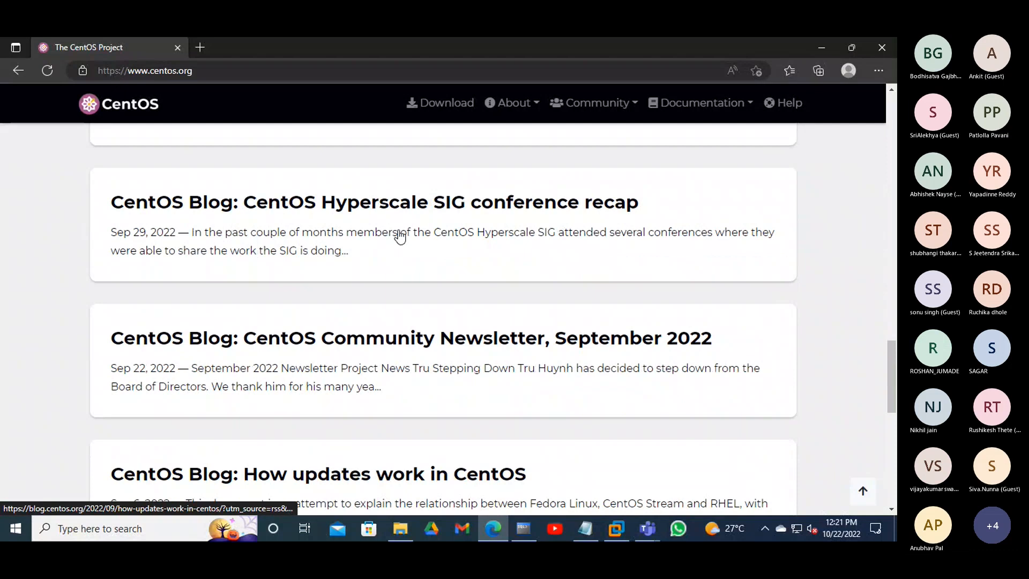
scroll(402, 234, up, 12)
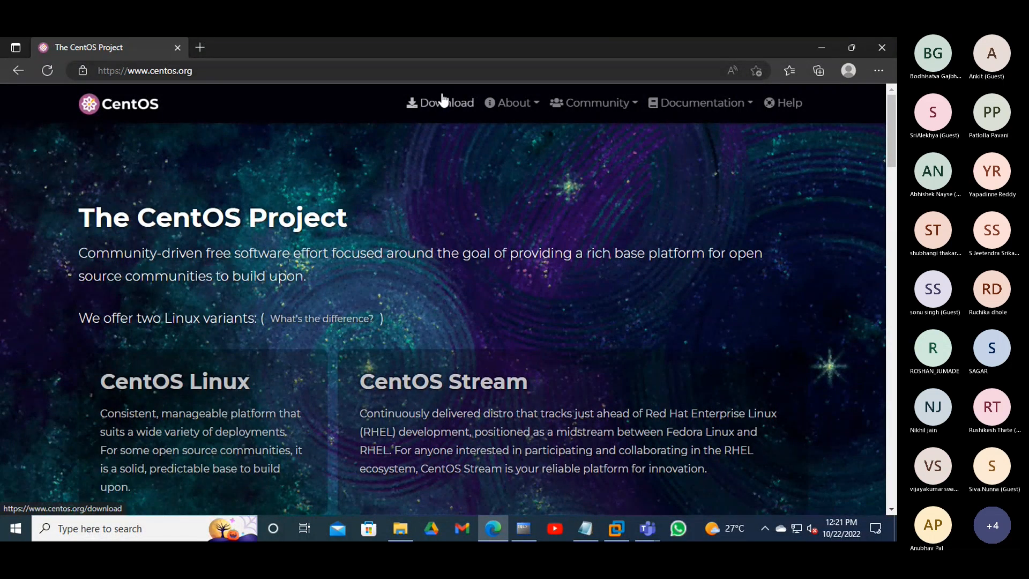
- Go to the CentOS Download page and open the x86_64 ISO mirrors list
click(439, 105)
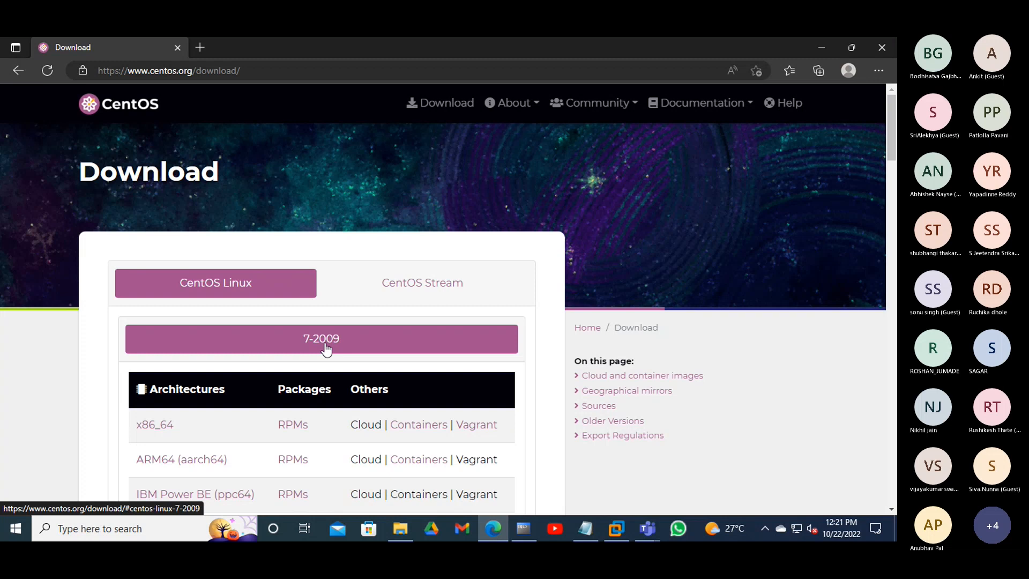
scroll(325, 347, down, 3)
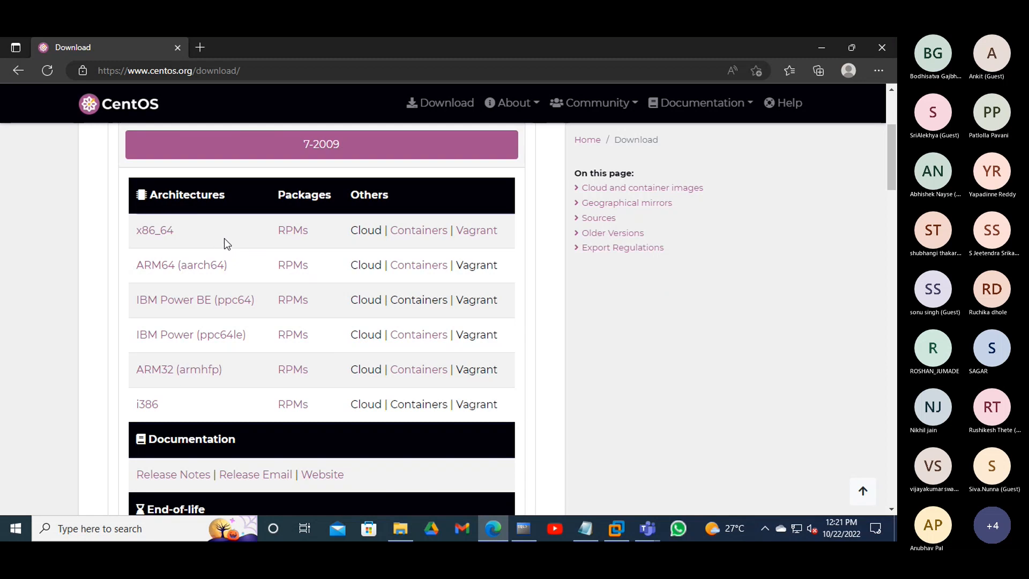
click(165, 237)
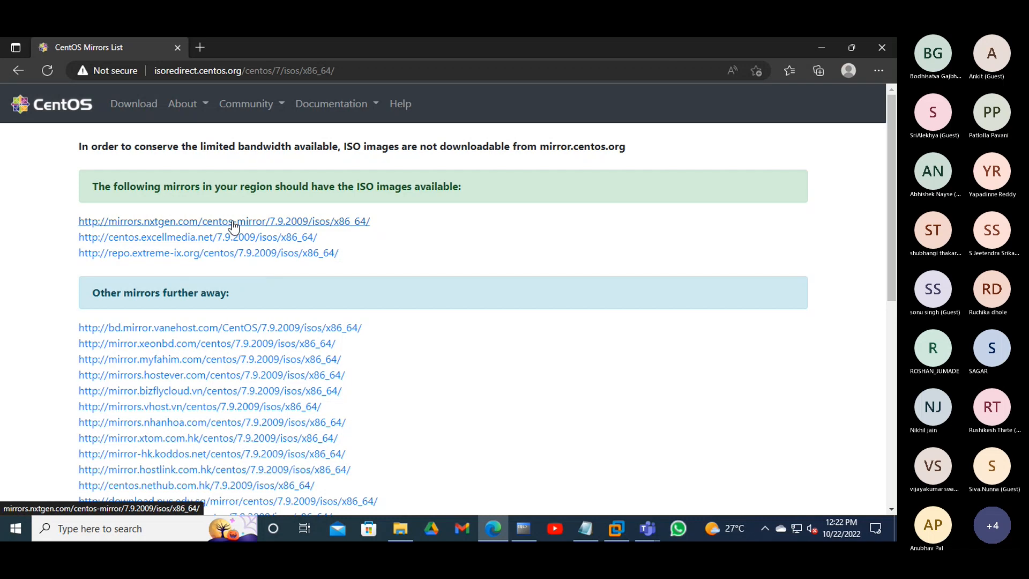
- Open the repo.extreme-ix.org mirror's CentOS 7.9.2009 x86_64 ISO directory
click(241, 253)
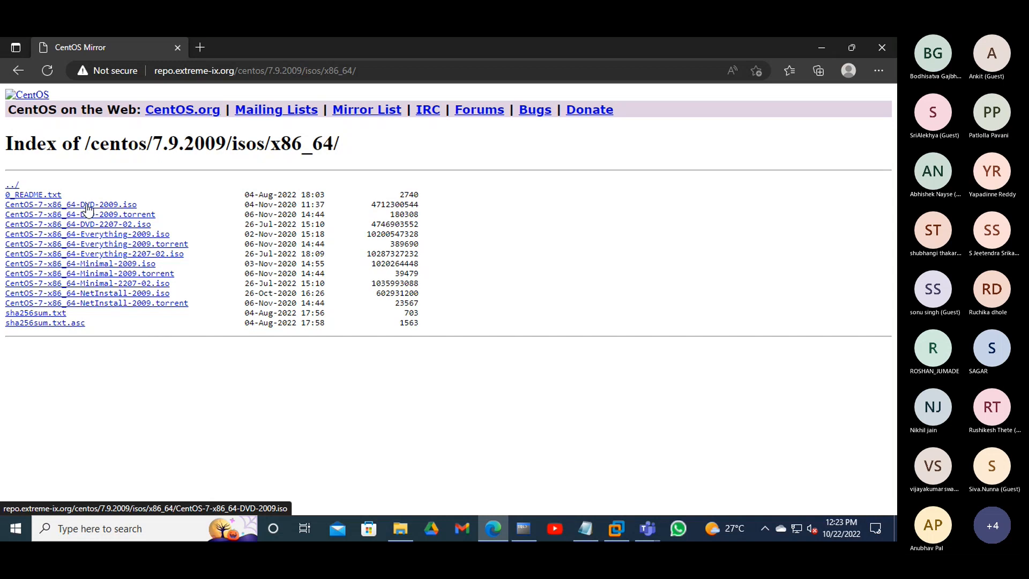
- Start downloading CentOS-7-x86_64-DVD-2009.iso, then go back to the Mirrors List
click(87, 206)
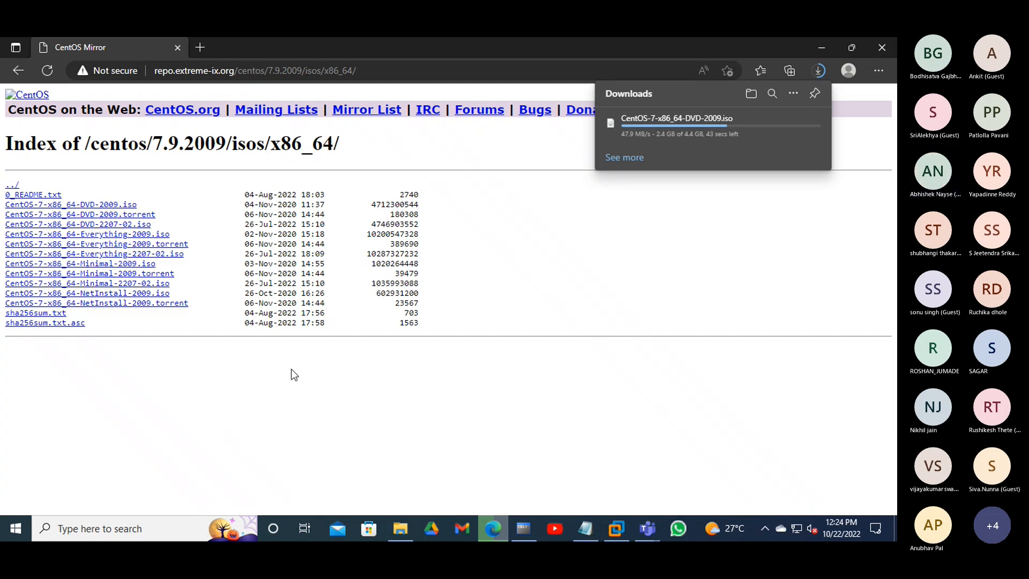
click(16, 76)
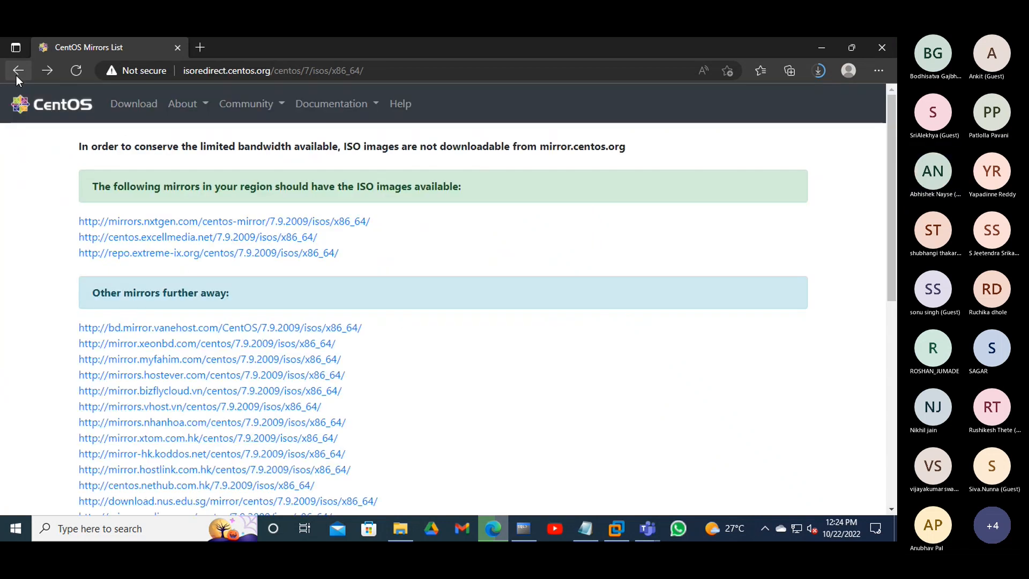
- Go back to the CentOS download page, copy its URL, and switch to the Teams meeting
click(16, 76)
scroll(32, 223, up, 4)
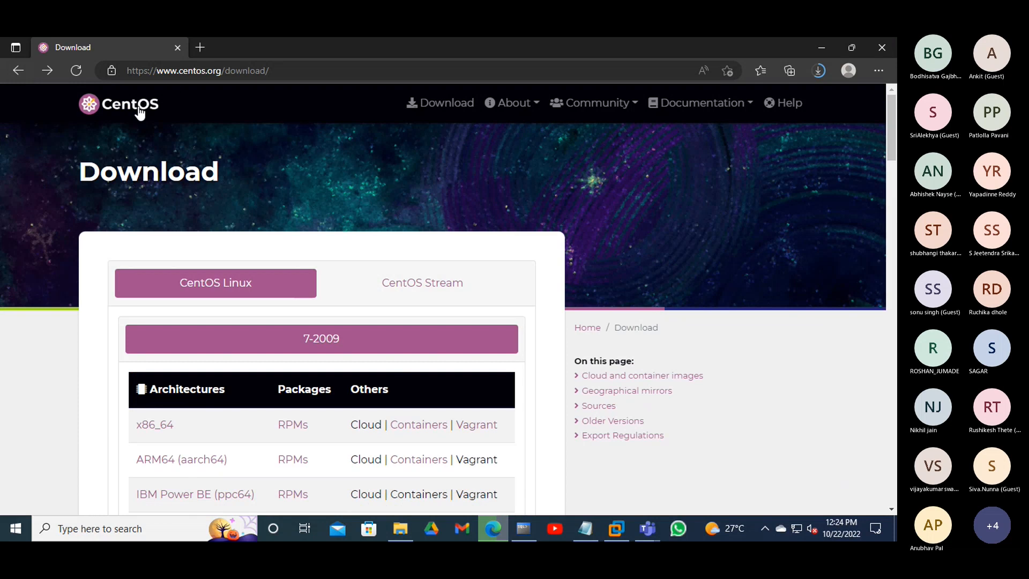
click(216, 75)
right_click(216, 75)
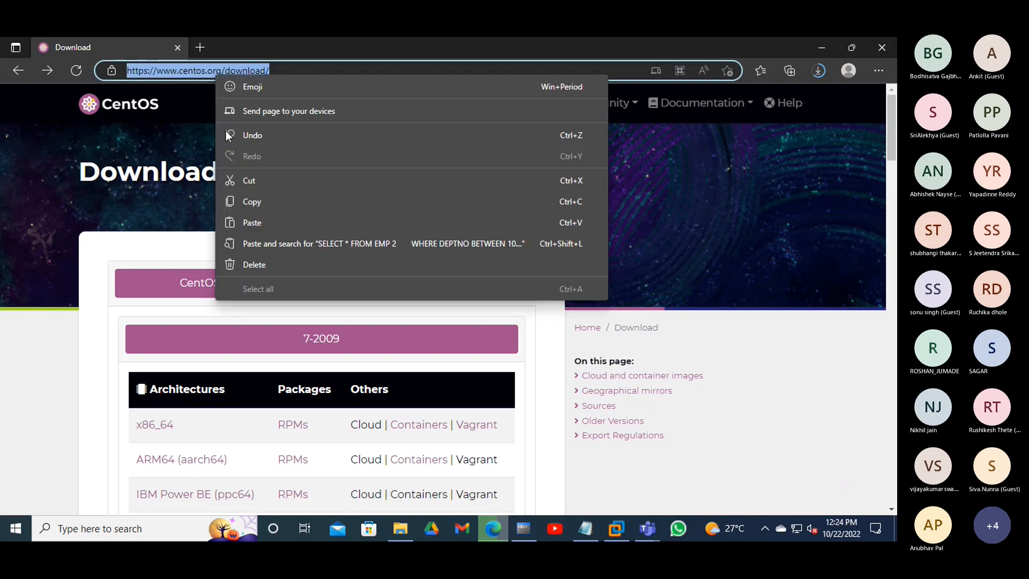
click(224, 199)
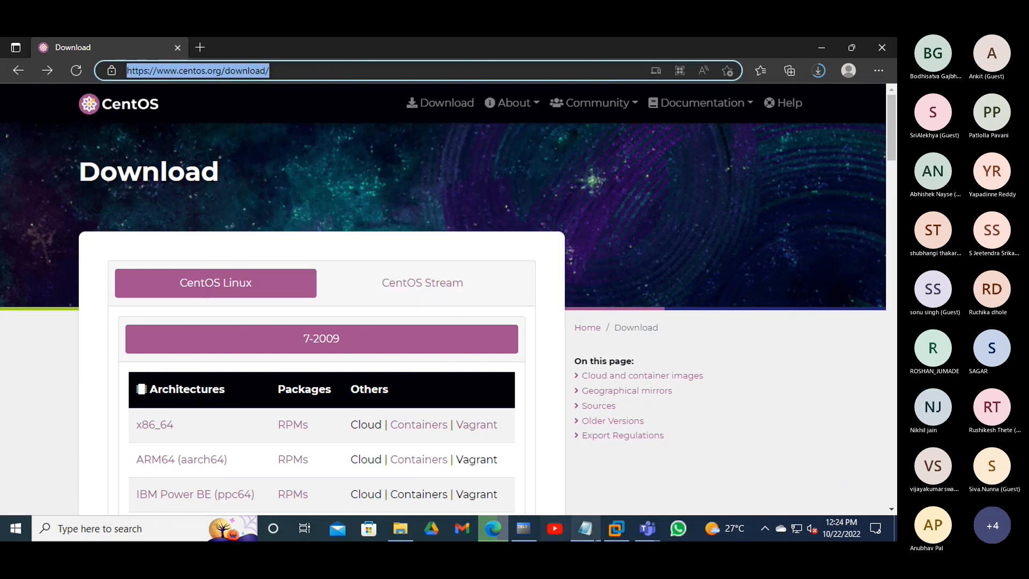
mouse_move(639, 526)
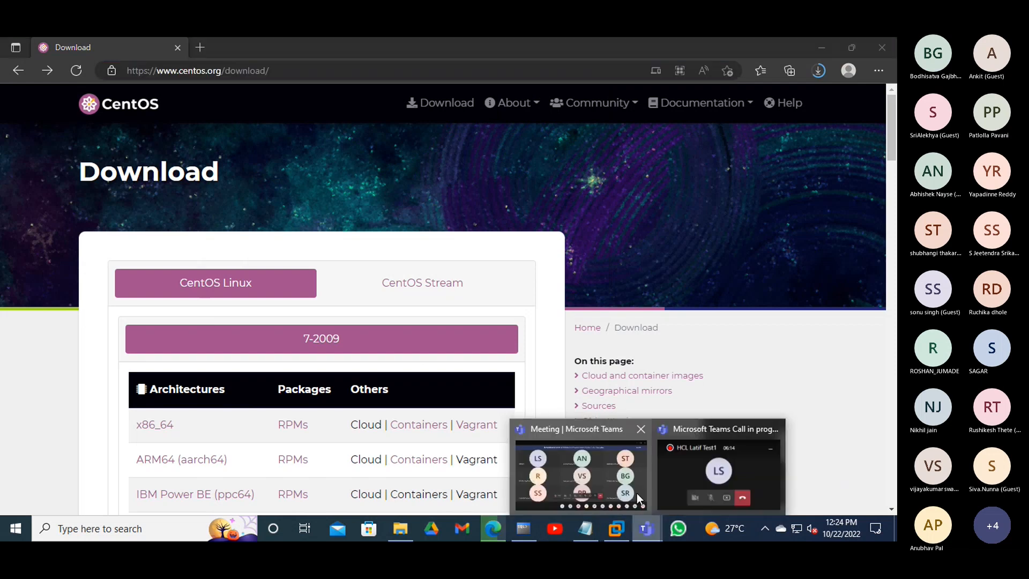
click(614, 477)
- Paste the copied CentOS download page link into the meeting chat and send it
click(509, 412)
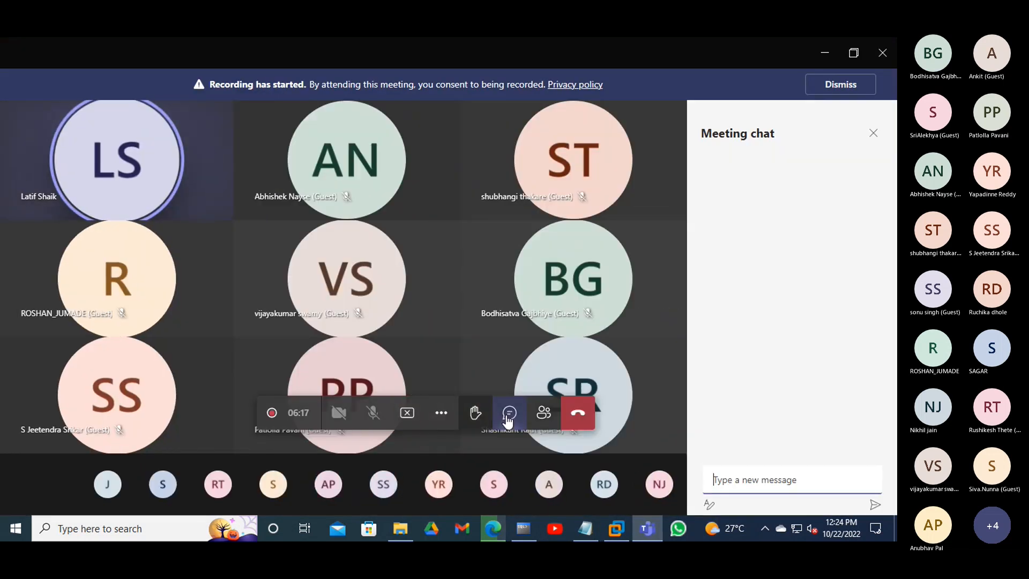
right_click(761, 481)
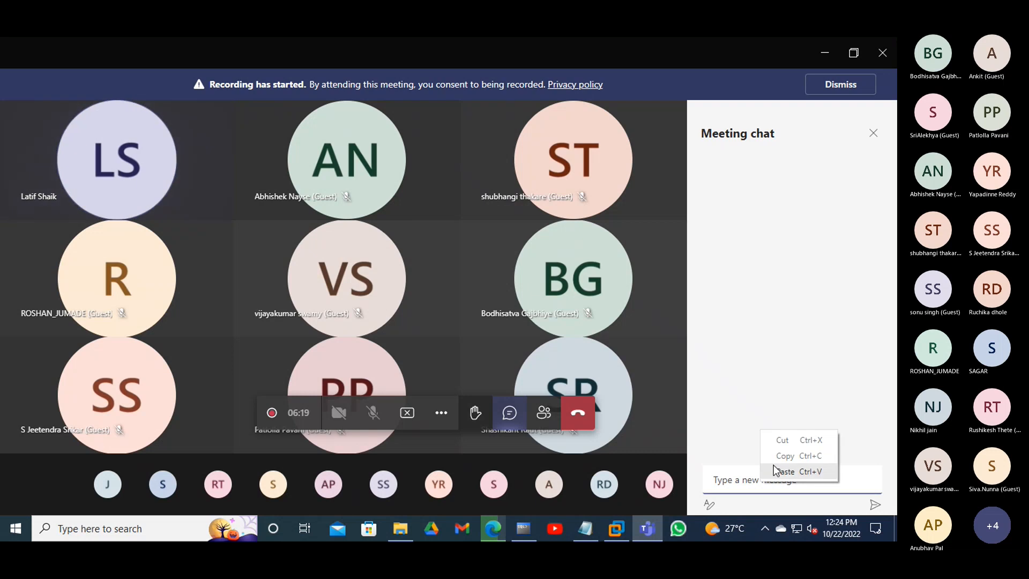
click(767, 472)
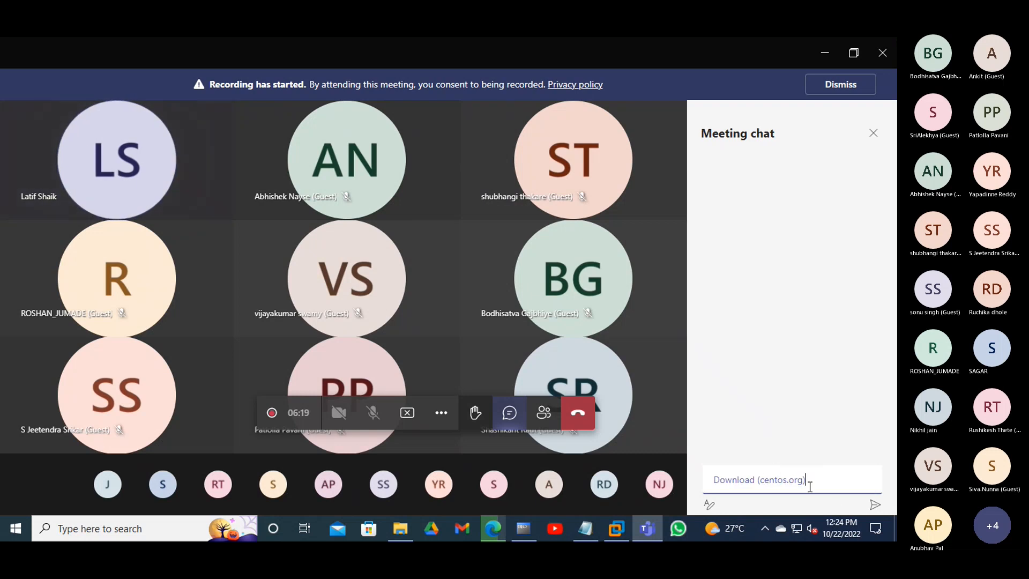
click(875, 505)
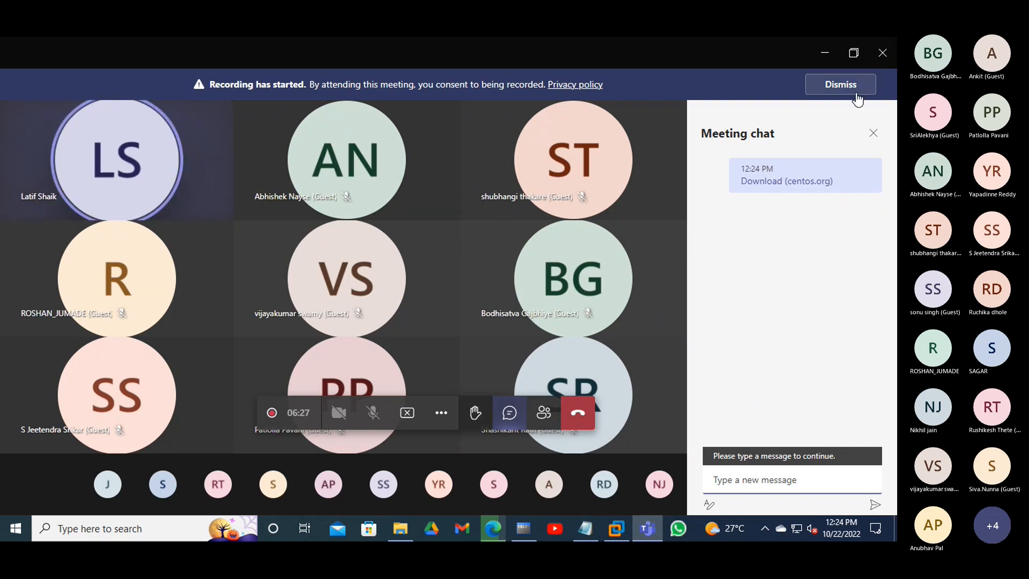
- Copy the CentOS-7-x86_64-DVD-2009.iso link from the mirrors.nxtgen.com x86_64 ISO index
click(823, 54)
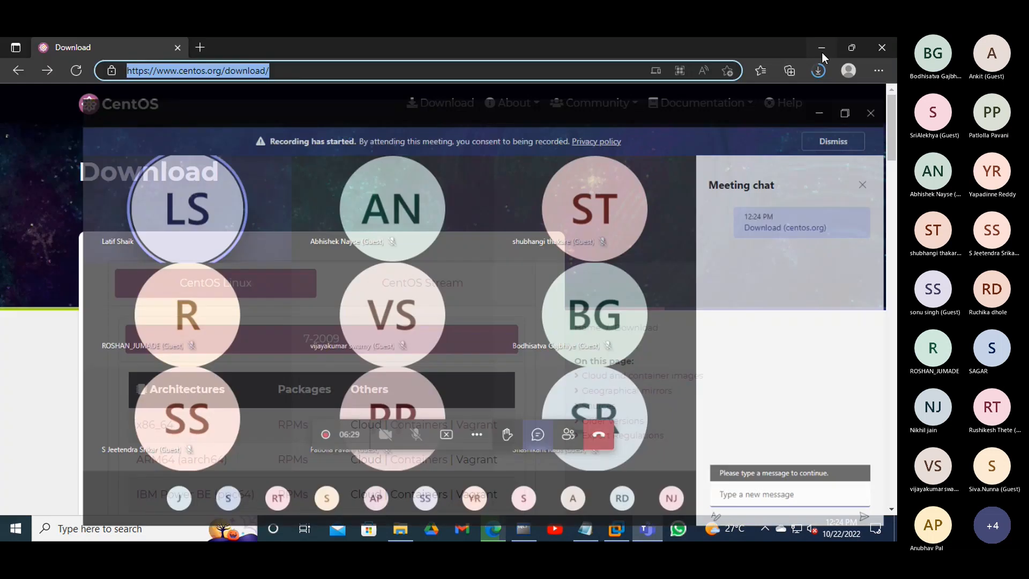
scroll(356, 284, down, 2)
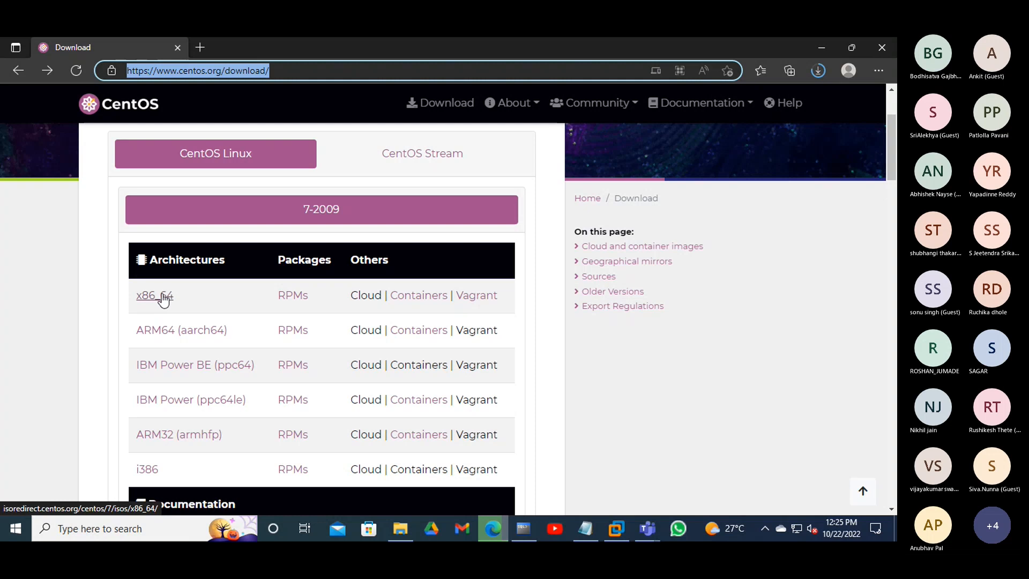
click(168, 299)
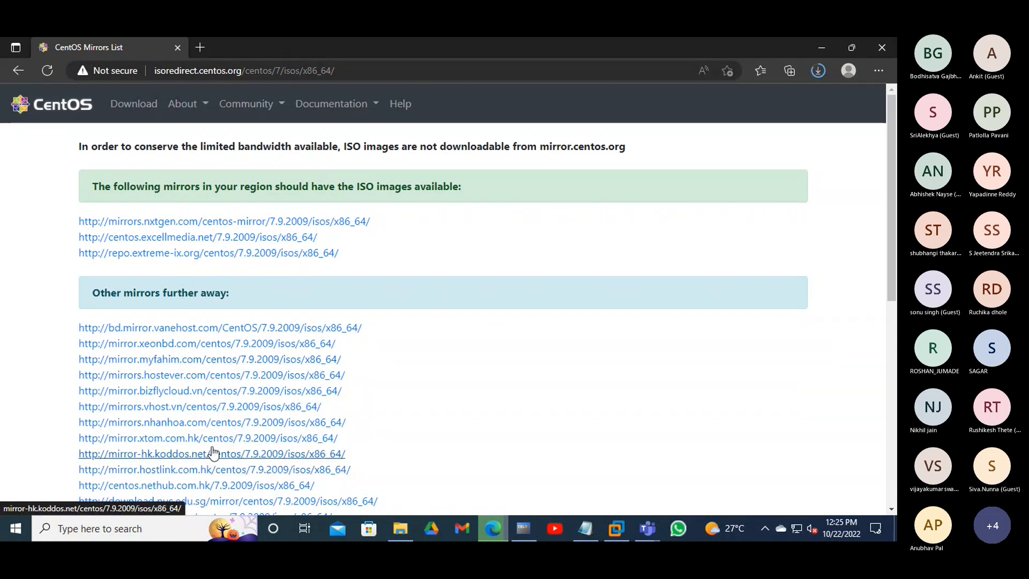
click(225, 222)
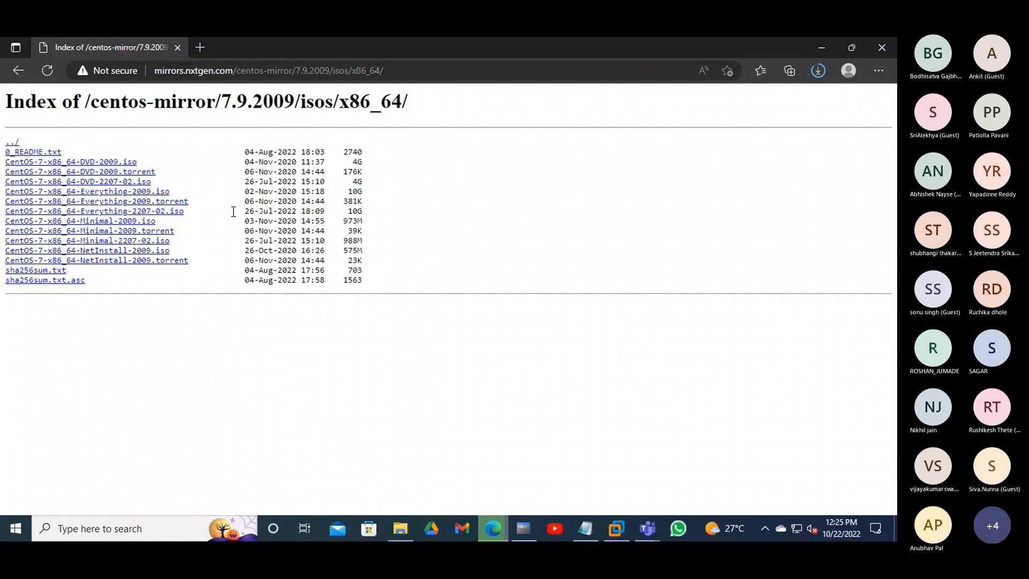
drag(143, 160, 1, 164)
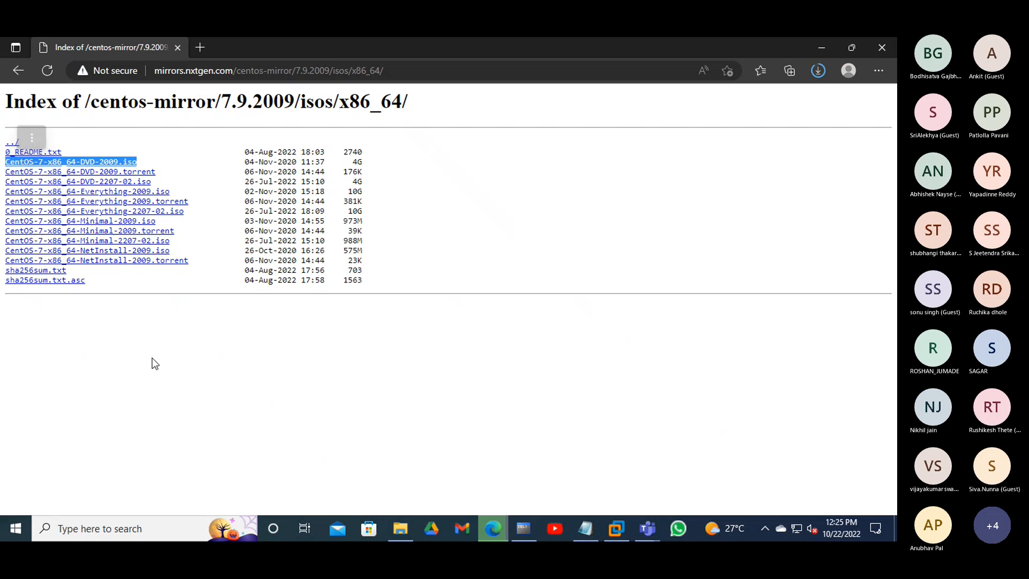
right_click(128, 167)
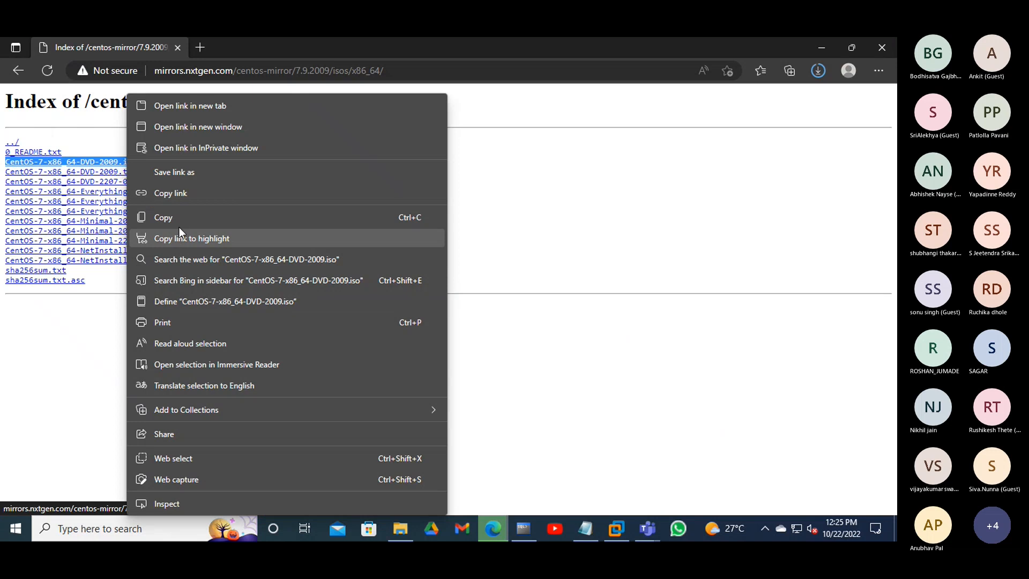
click(187, 194)
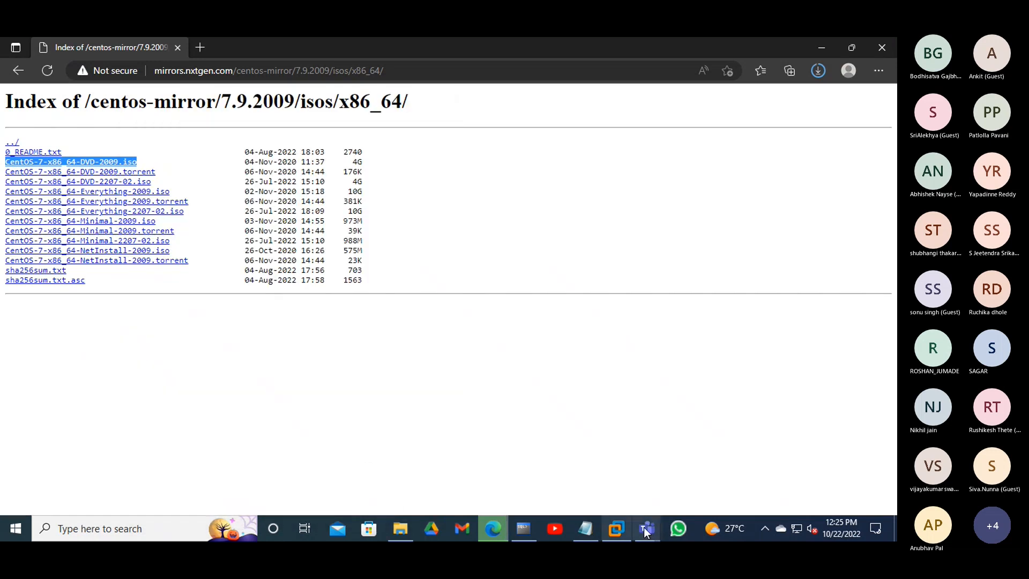
- Post the nxtgen DVD-2009 ISO link in the Teams meeting chat, then return to the mirror index
mouse_move(652, 525)
click(597, 478)
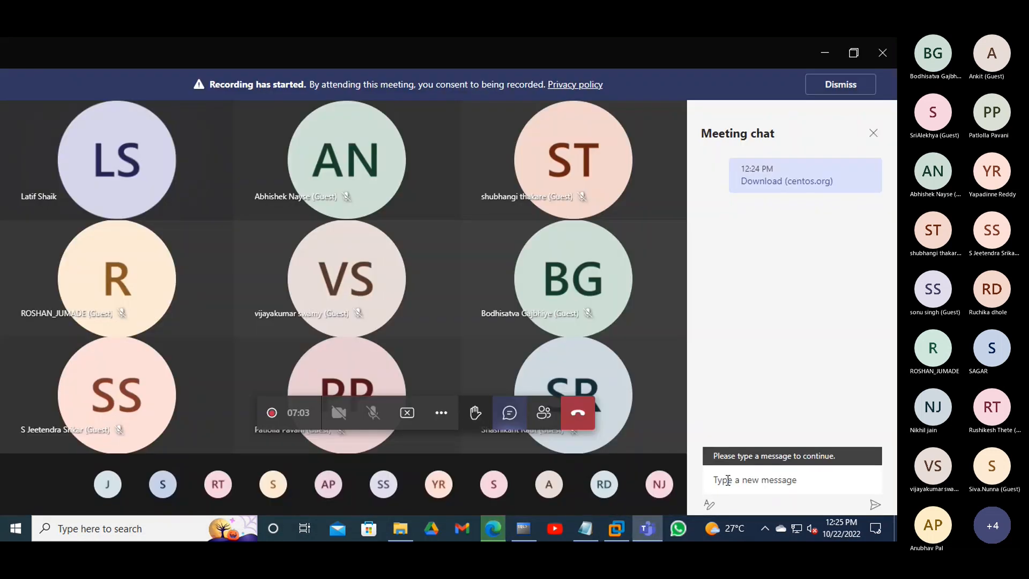
right_click(728, 480)
click(748, 472)
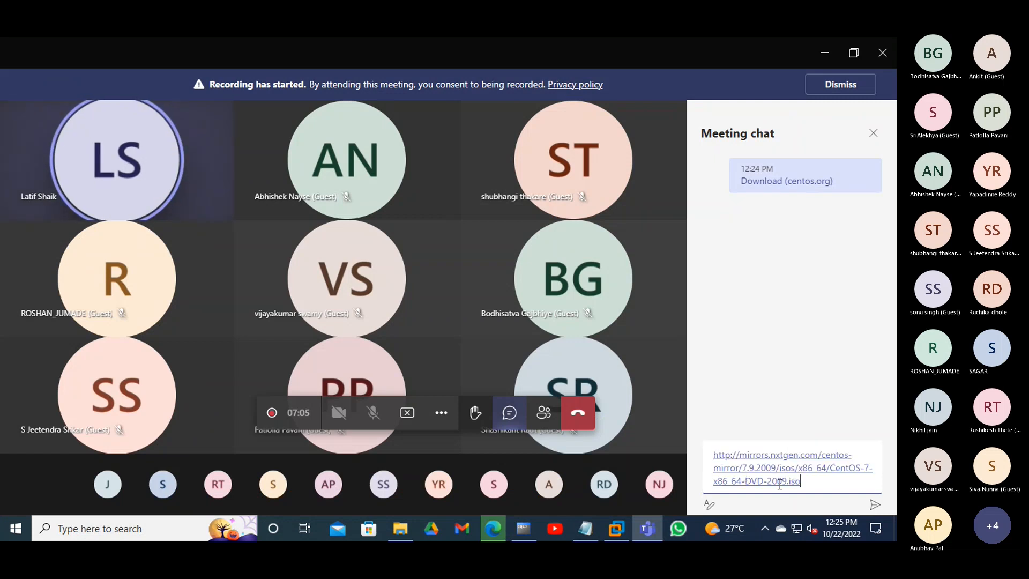
click(876, 505)
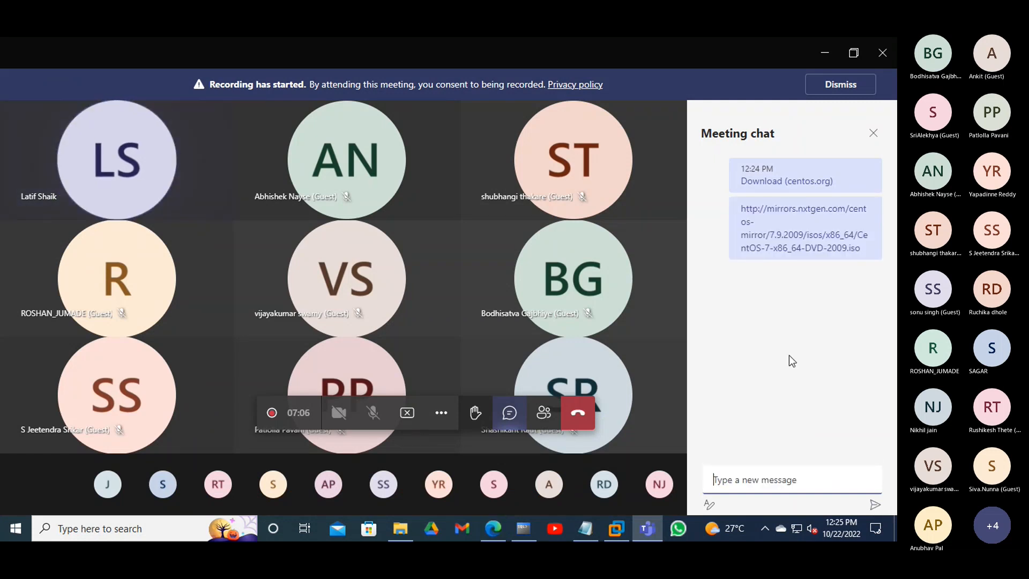
click(493, 529)
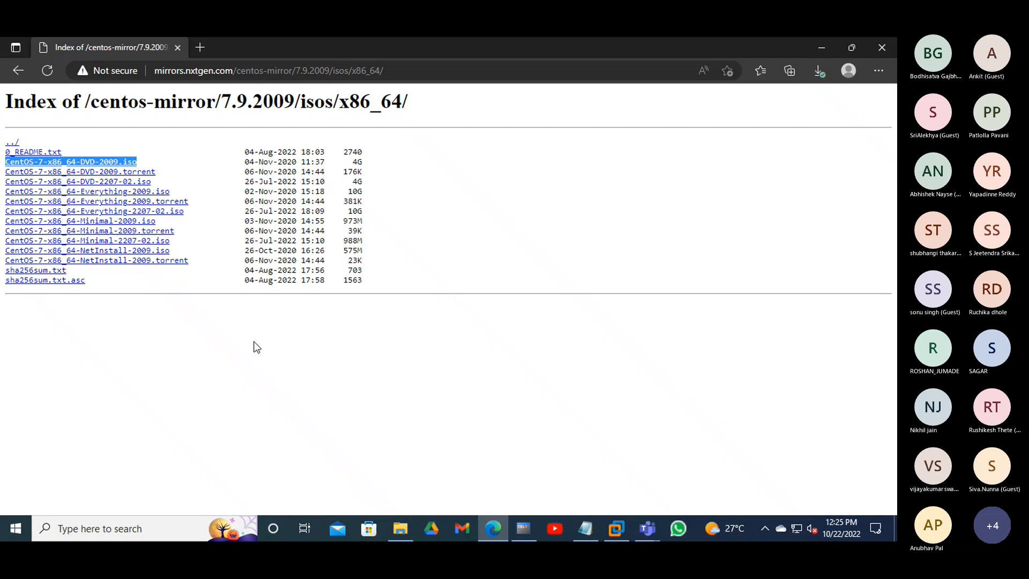
click(258, 326)
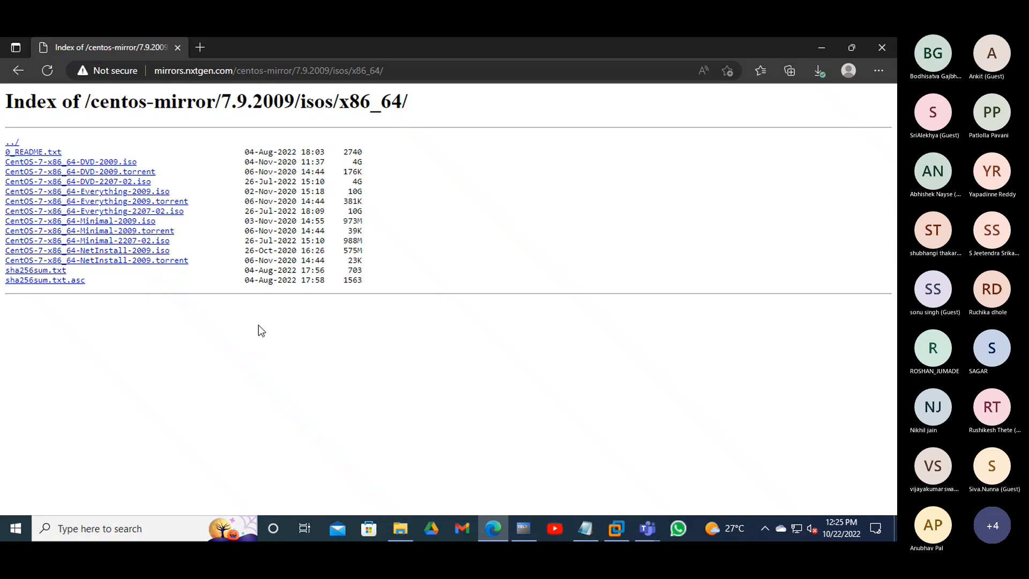
- Highlight the DVD-2009 ISO's 4G size, date and name, and the DVD-2207-02 ISO's date and name
double_click(355, 161)
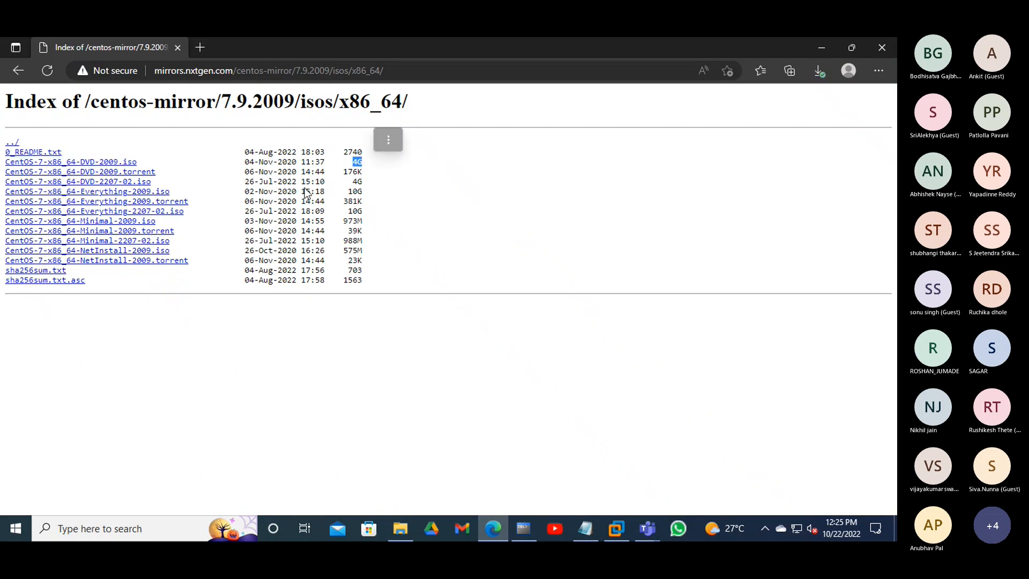
drag(329, 161, 245, 161)
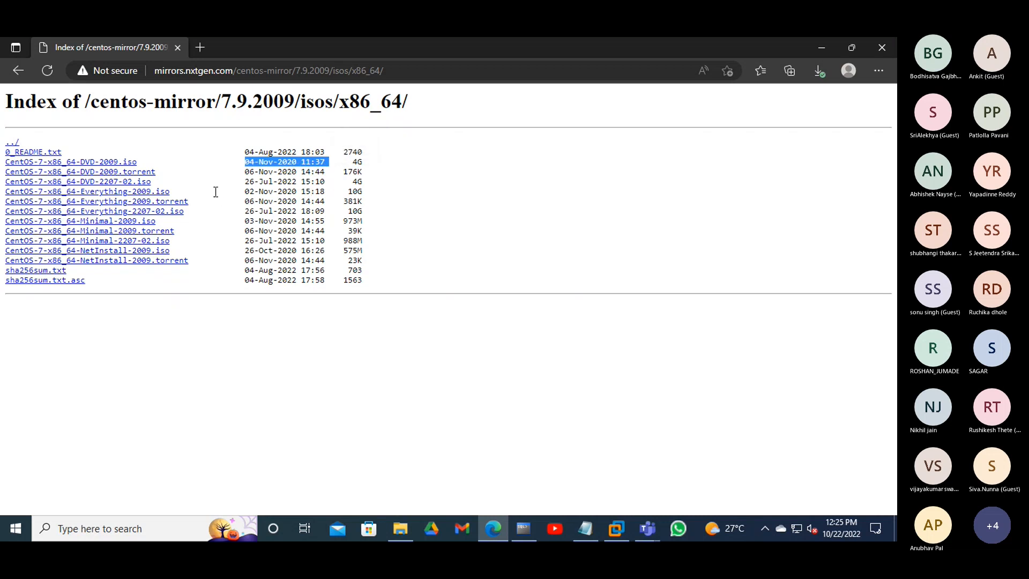
drag(328, 181, 4, 181)
click(173, 328)
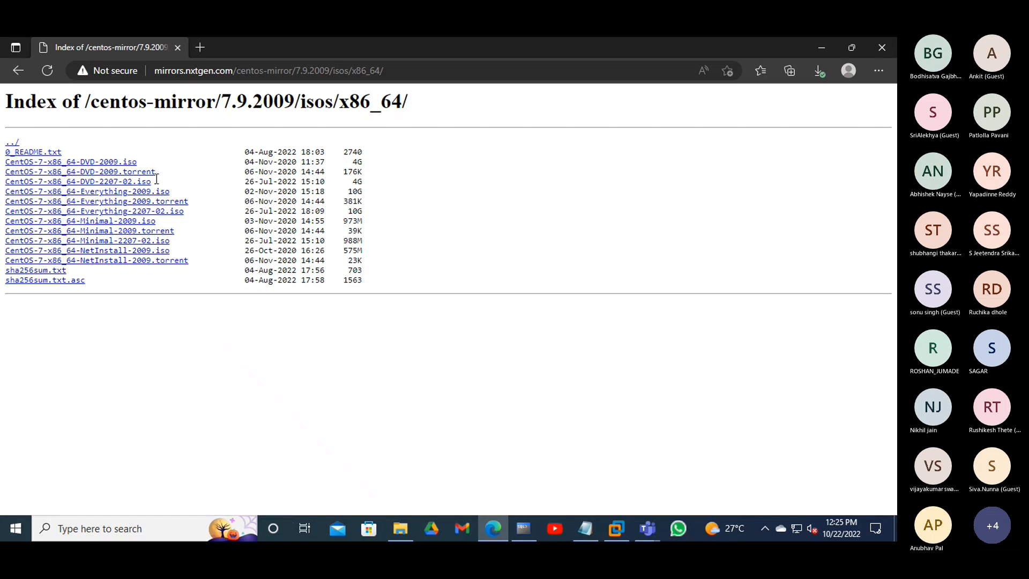
drag(156, 181, 79, 181)
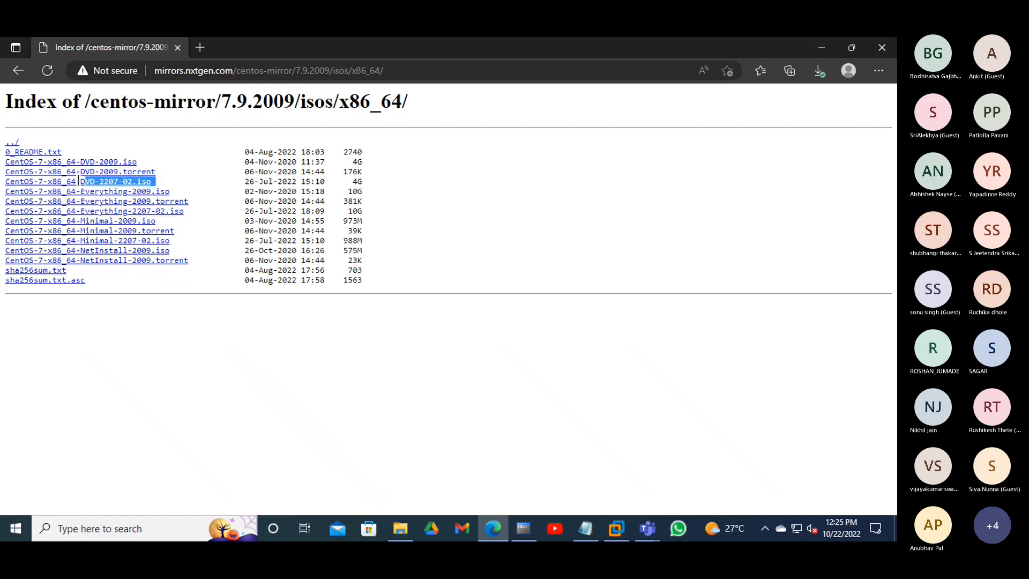
click(159, 333)
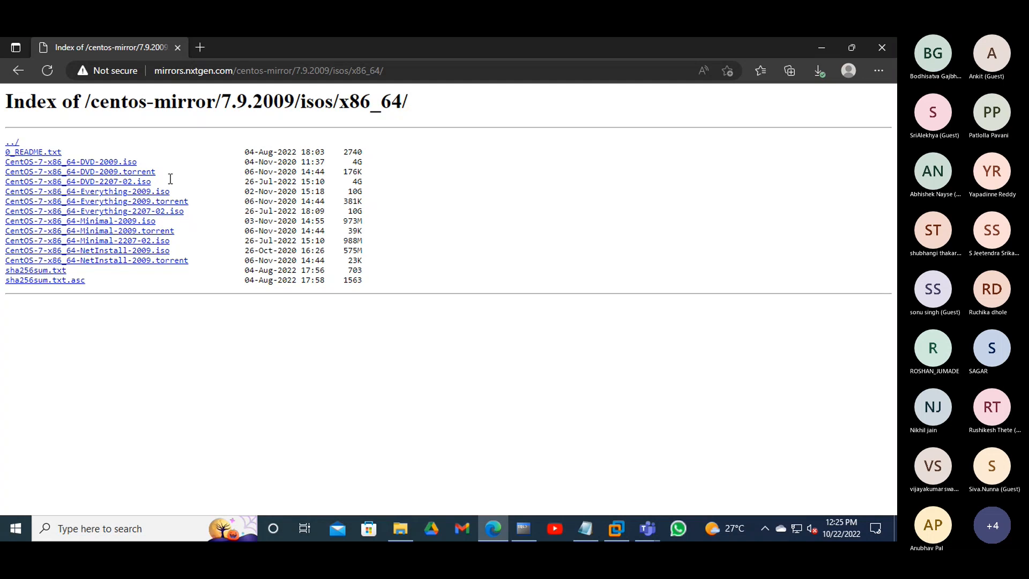
drag(146, 162, 2, 167)
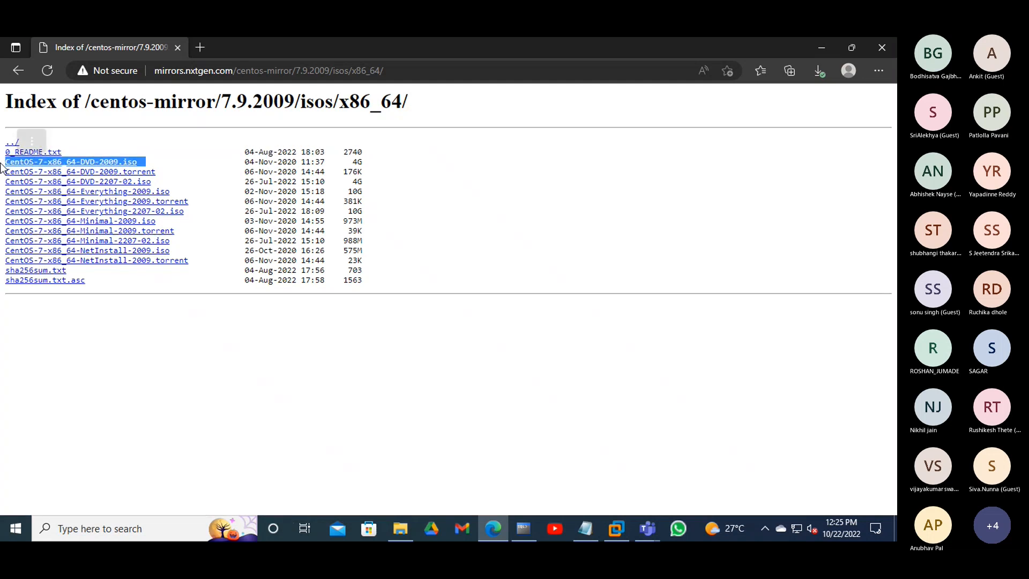
click(145, 333)
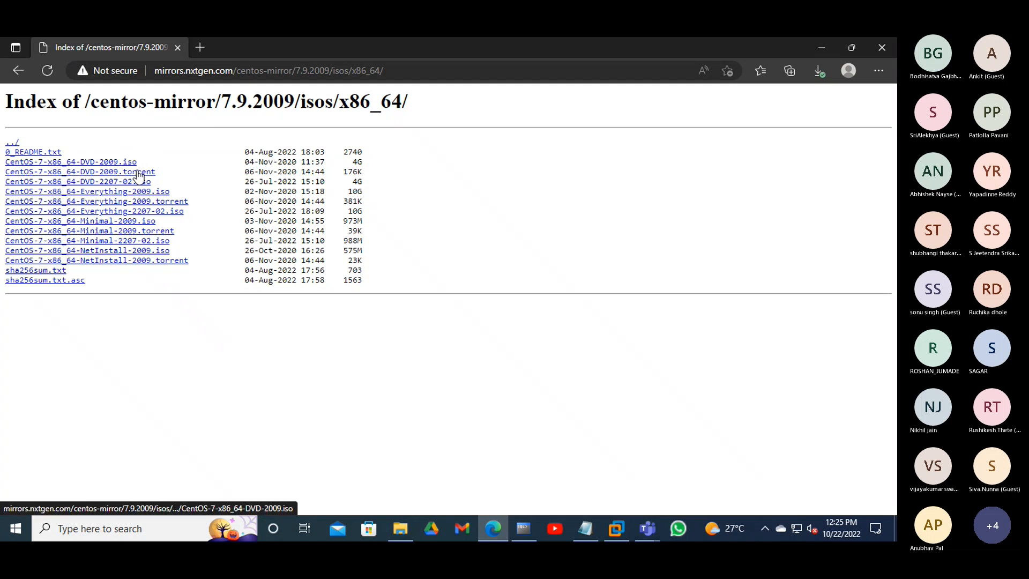
- Highlight the Minimal-2009 ISO's name, date, time and size, then the DVD-2009 file name again
drag(161, 220, 5, 222)
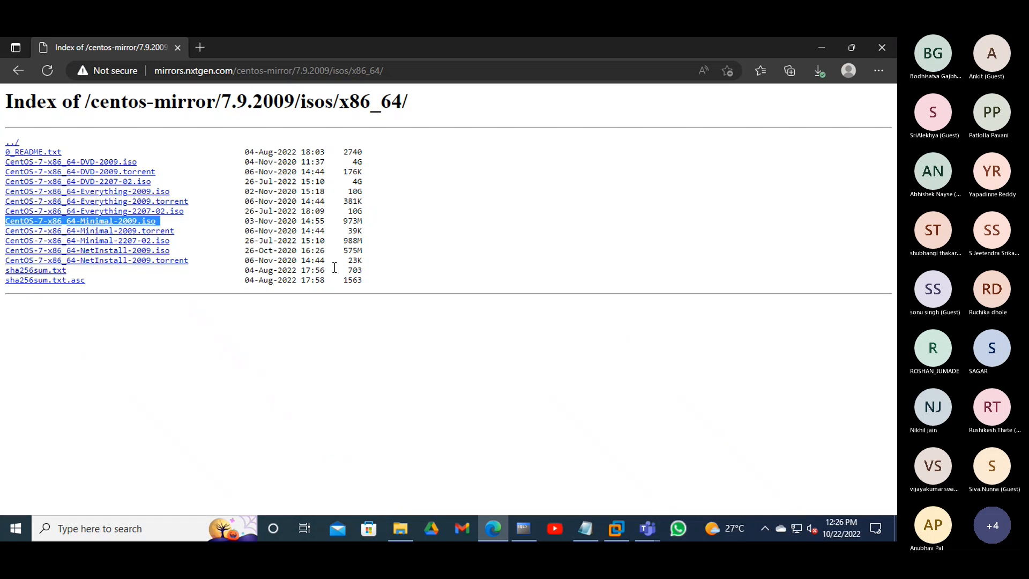
drag(243, 221, 364, 223)
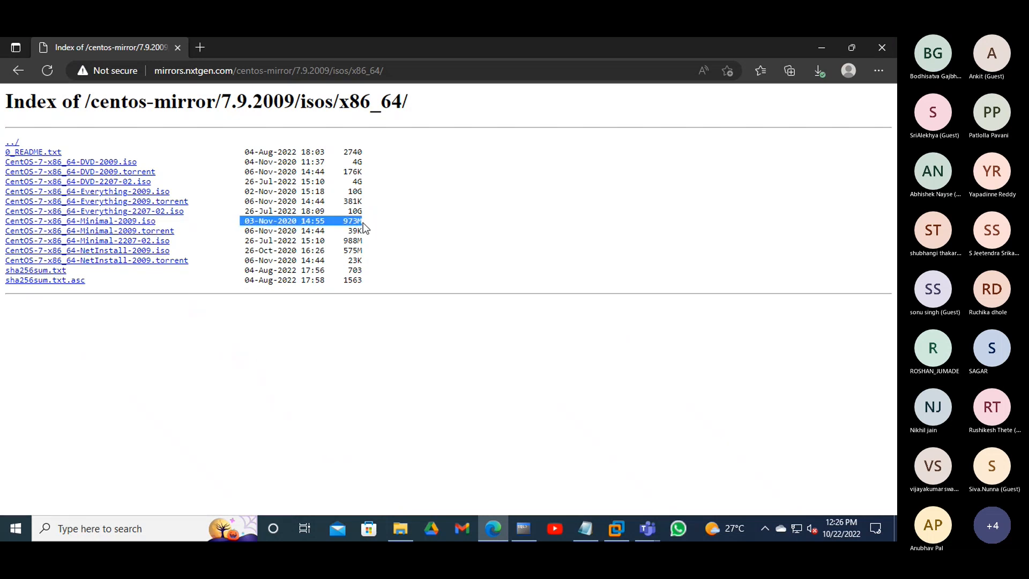
click(281, 222)
drag(185, 220, 1, 225)
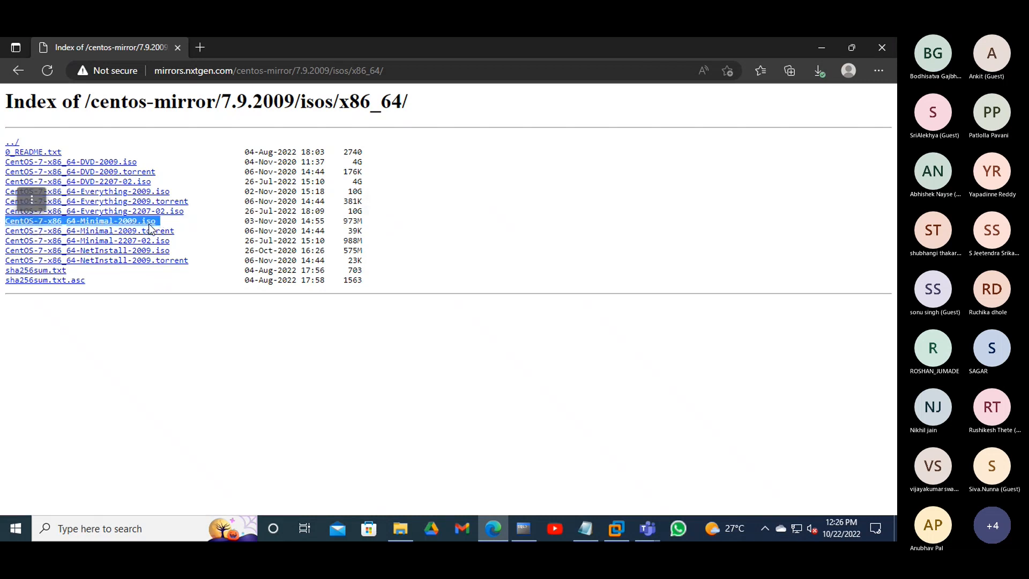
click(209, 224)
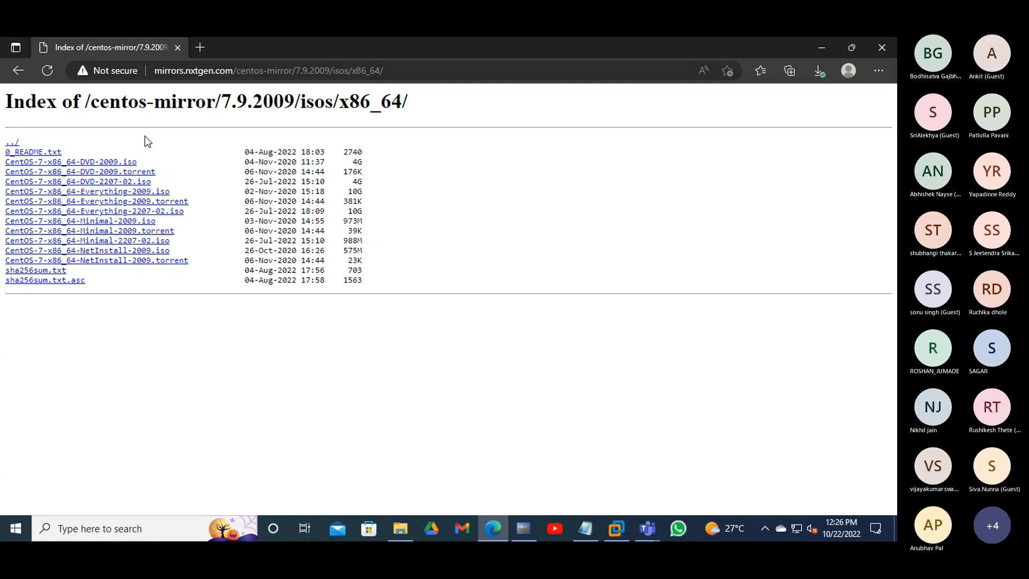
drag(154, 162, 3, 164)
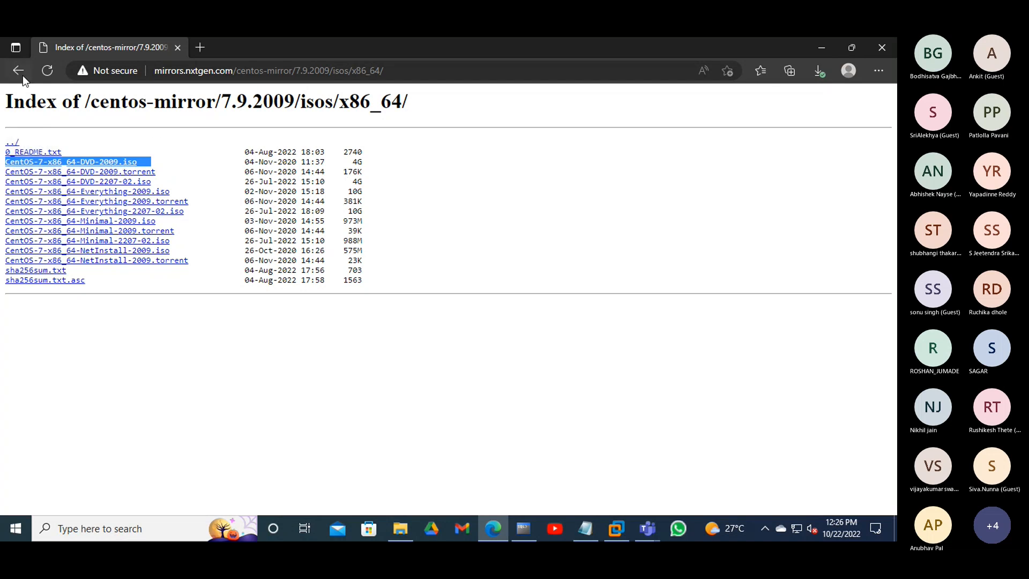
- Show the downloaded CentOS-7-x86_64-DVD-2009 ISO in its folder from Edge's Downloads list and maximize Explorer
click(818, 70)
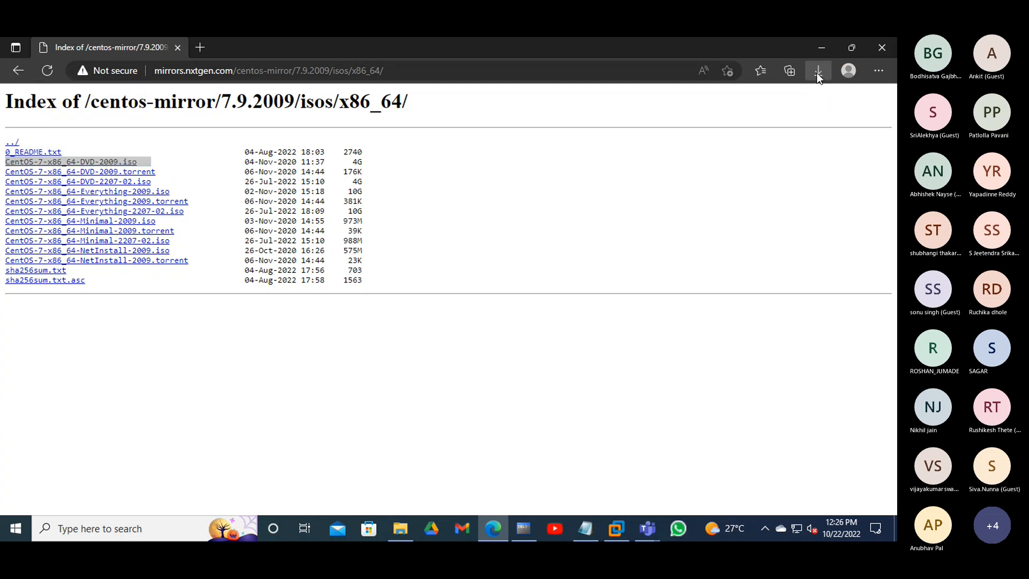
click(773, 124)
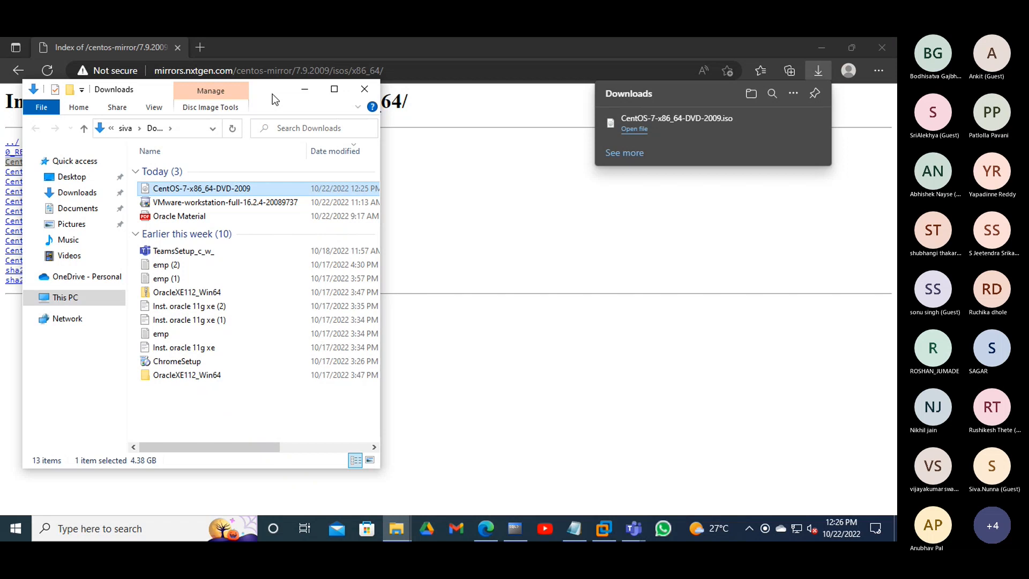
click(332, 91)
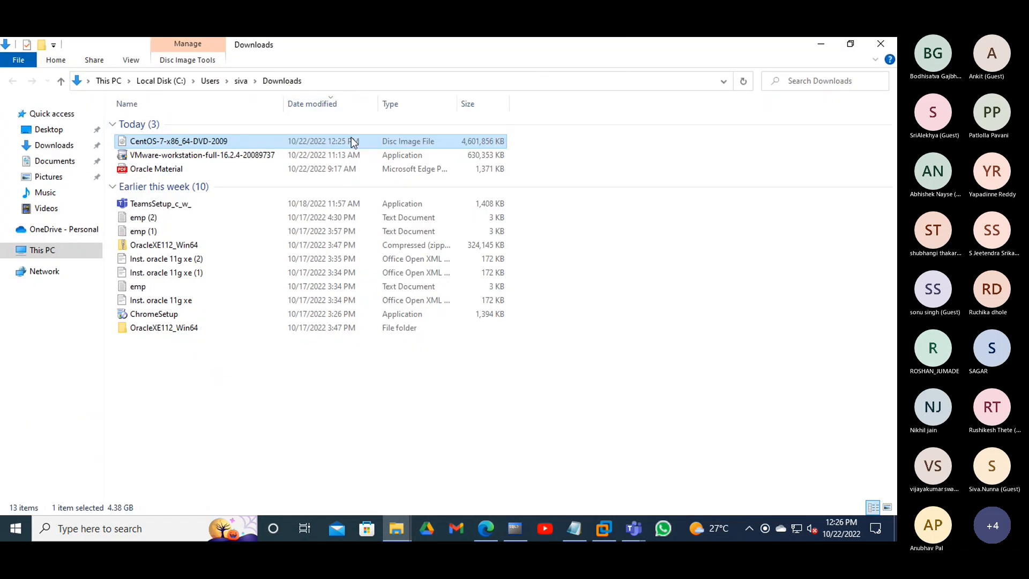
- Turn on file name extensions in the Downloads folder's view options
click(136, 62)
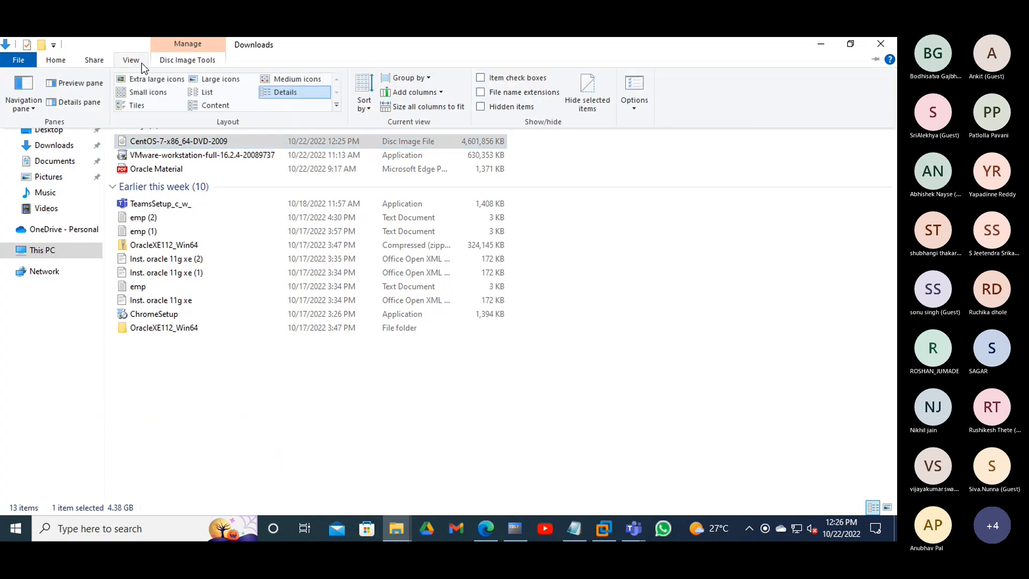
click(481, 92)
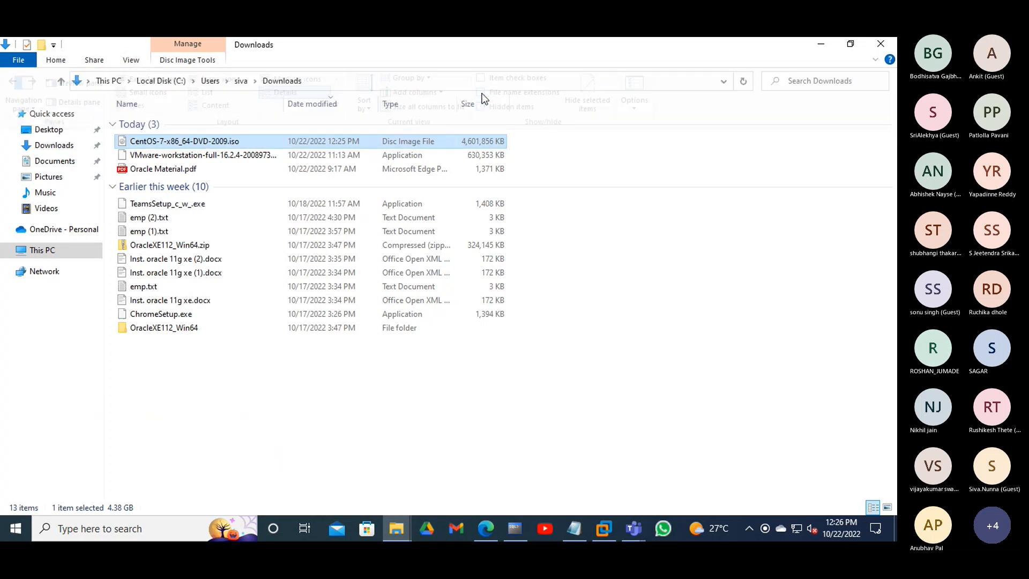
click(143, 61)
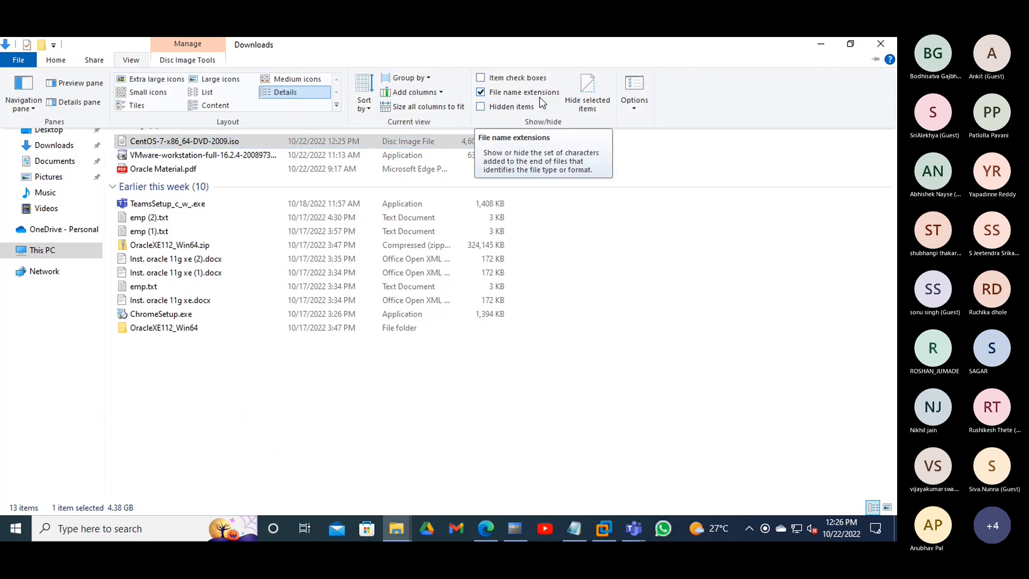
click(132, 61)
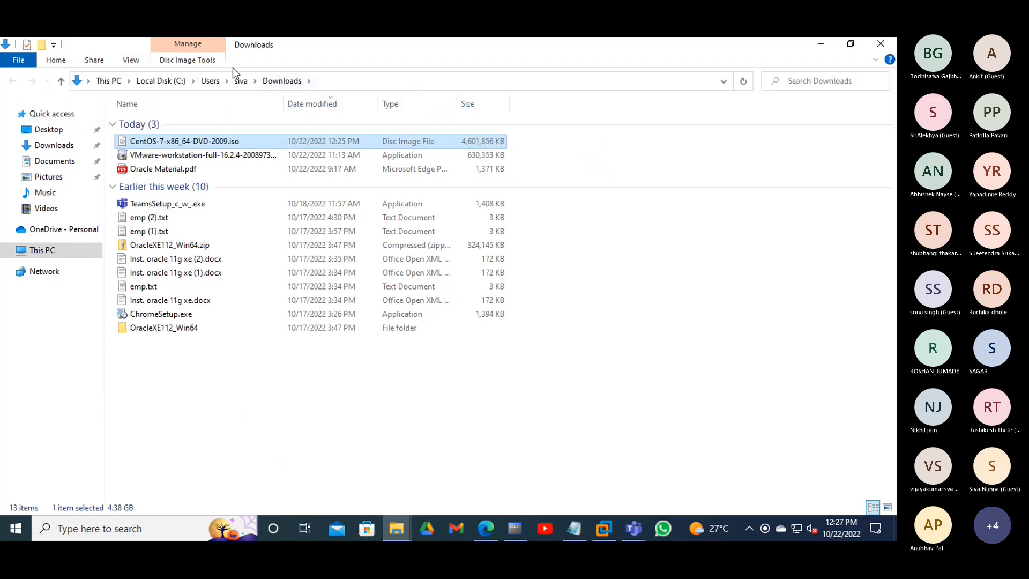
click(129, 57)
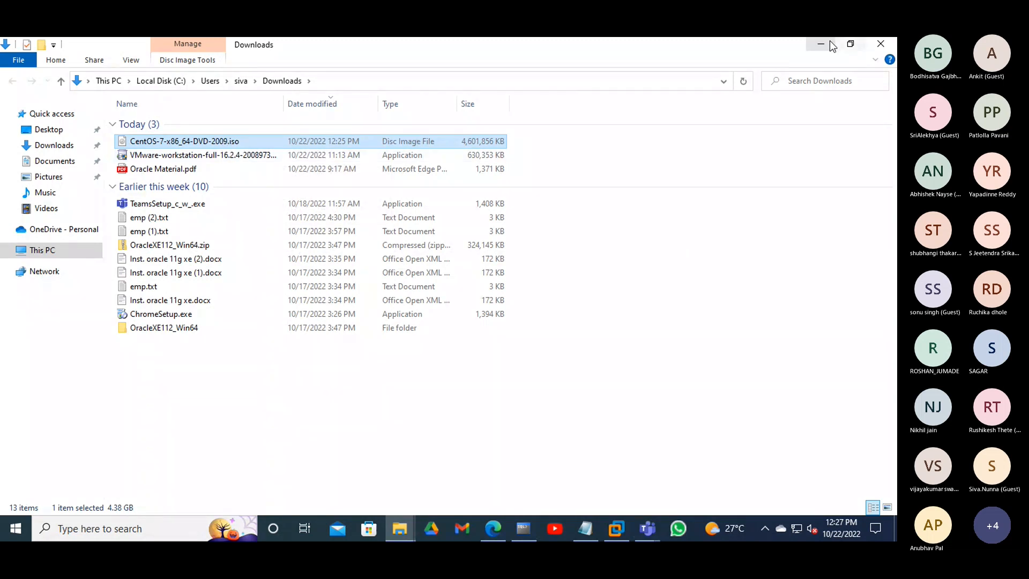
- Minimize the Downloads folder window and the Edge browser to reveal the desktop
click(851, 45)
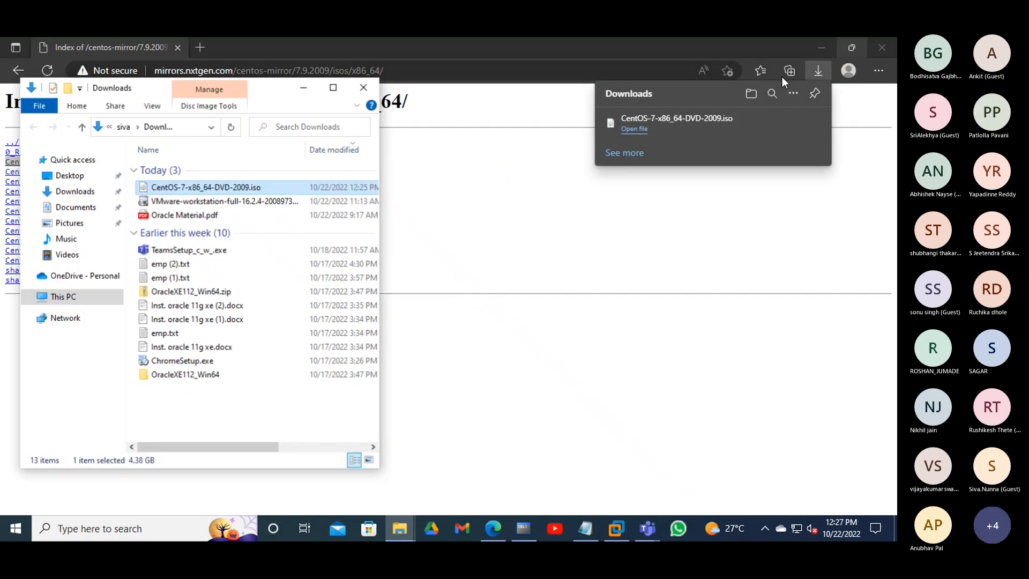
click(333, 87)
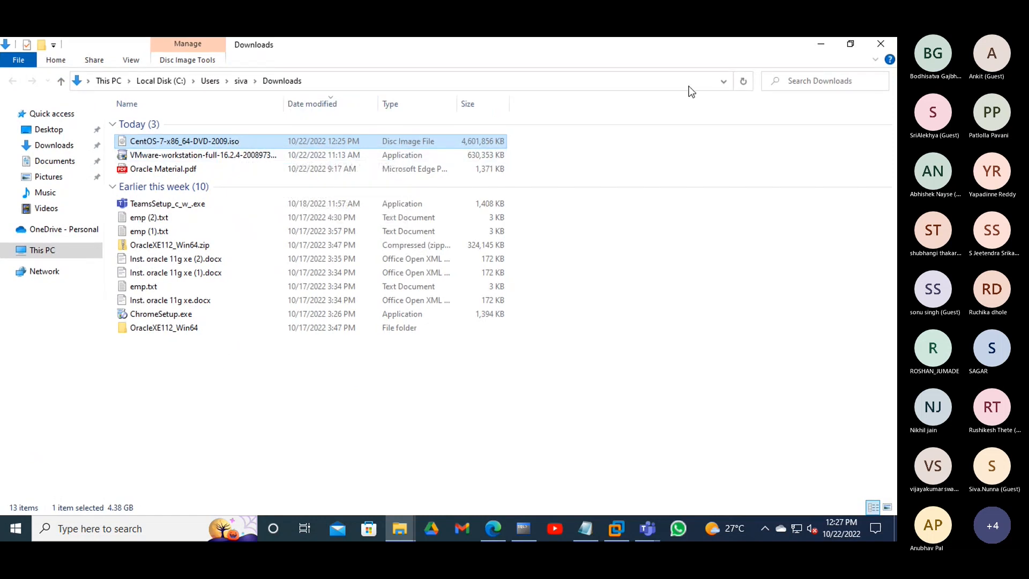
click(813, 46)
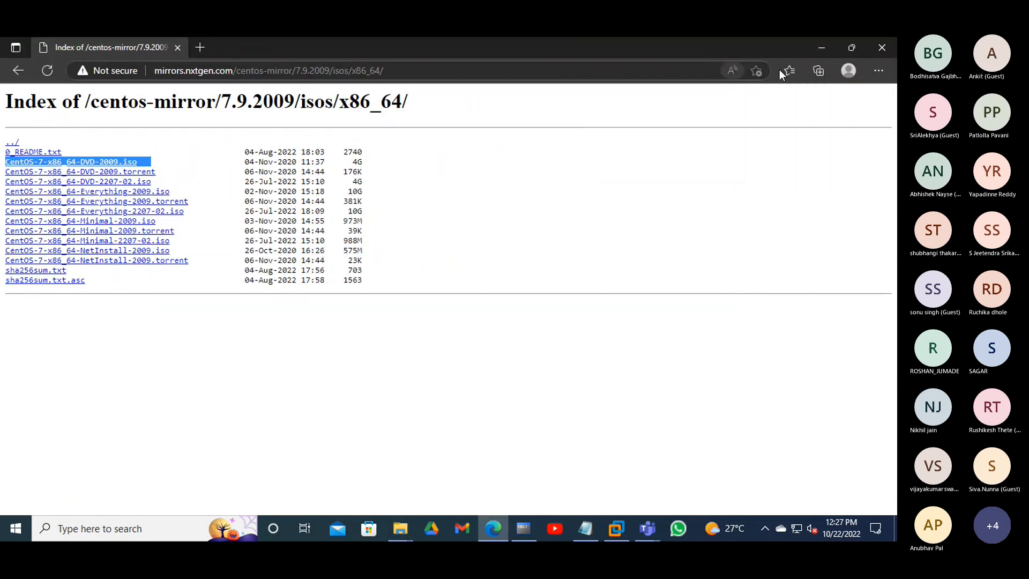
click(813, 49)
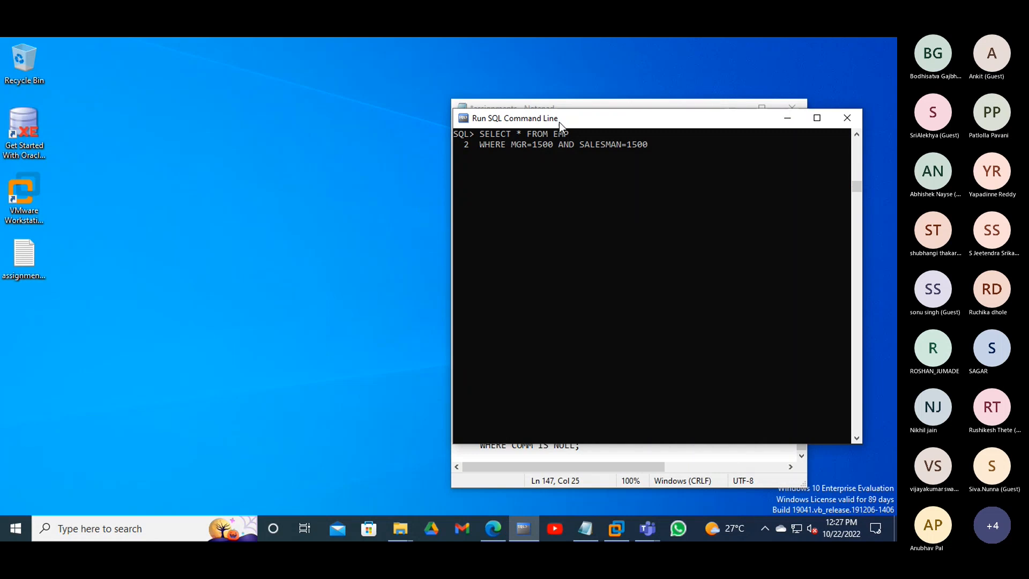
- Move the SQL command line window aside and launch VMware Workstation Pro from its desktop shortcut
drag(558, 119, 598, 100)
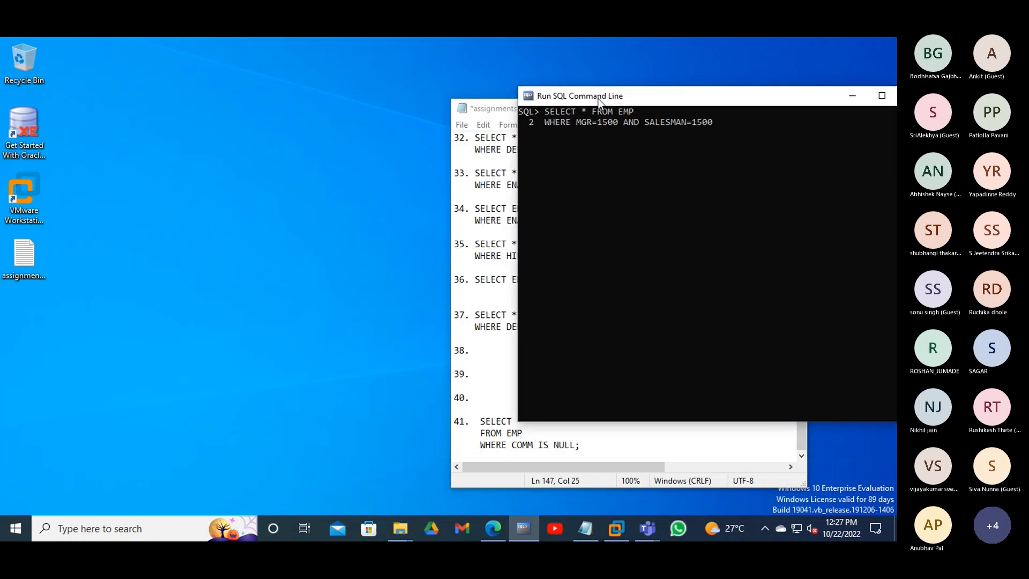
click(253, 264)
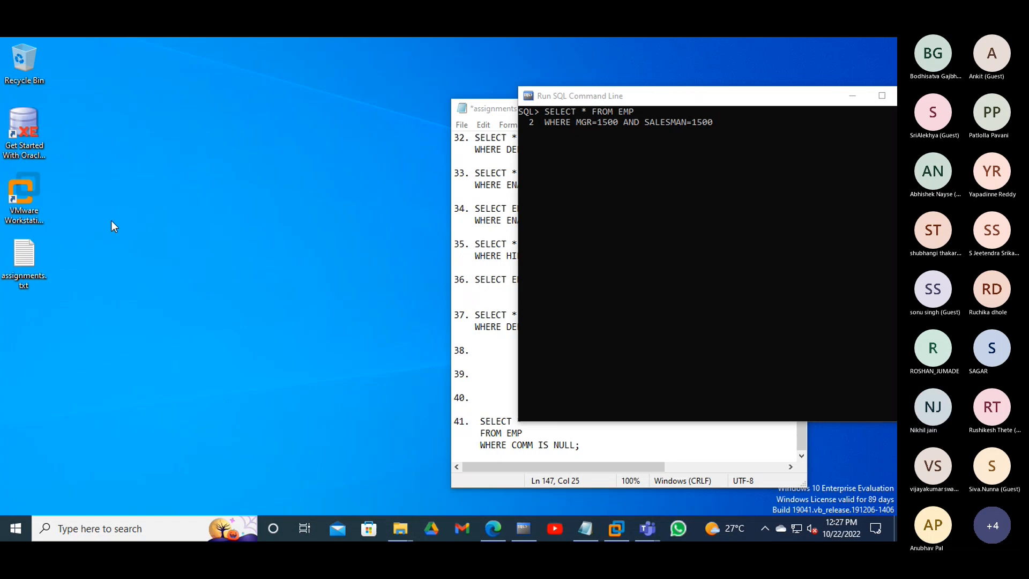
click(34, 192)
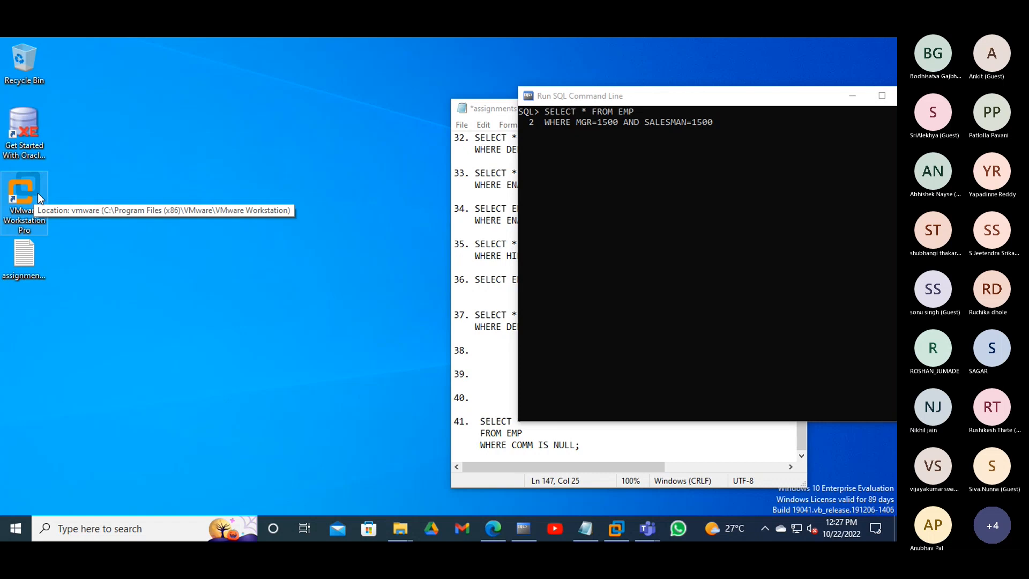
double_click(37, 193)
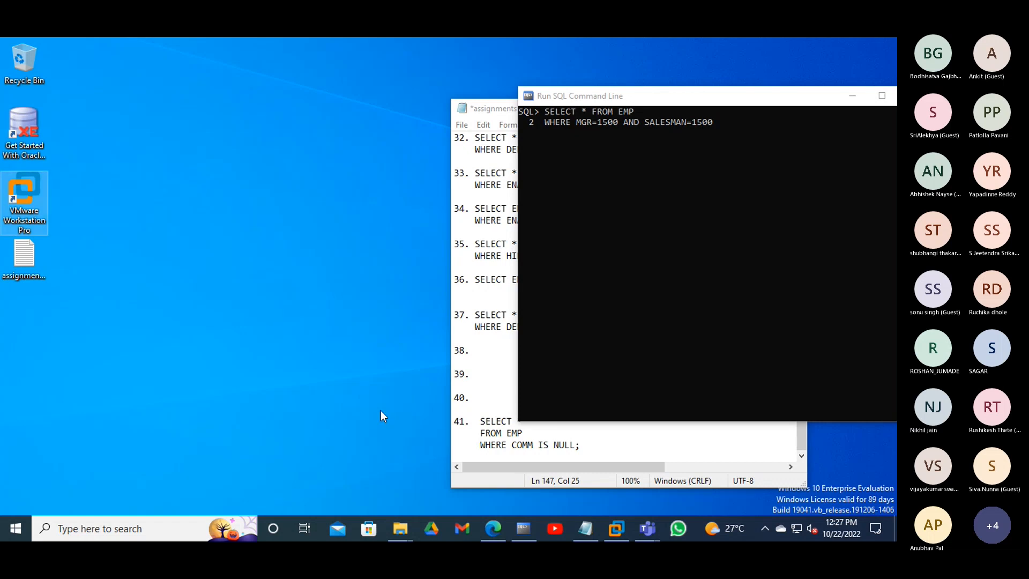
- Open a new blank Notepad window from the assignments notes and move it up and right
click(484, 110)
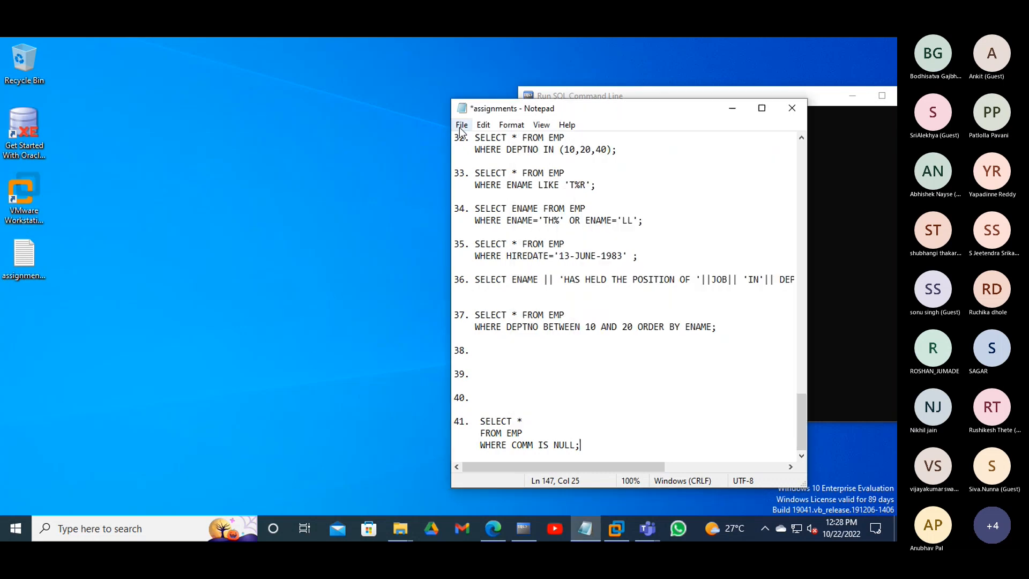
click(462, 127)
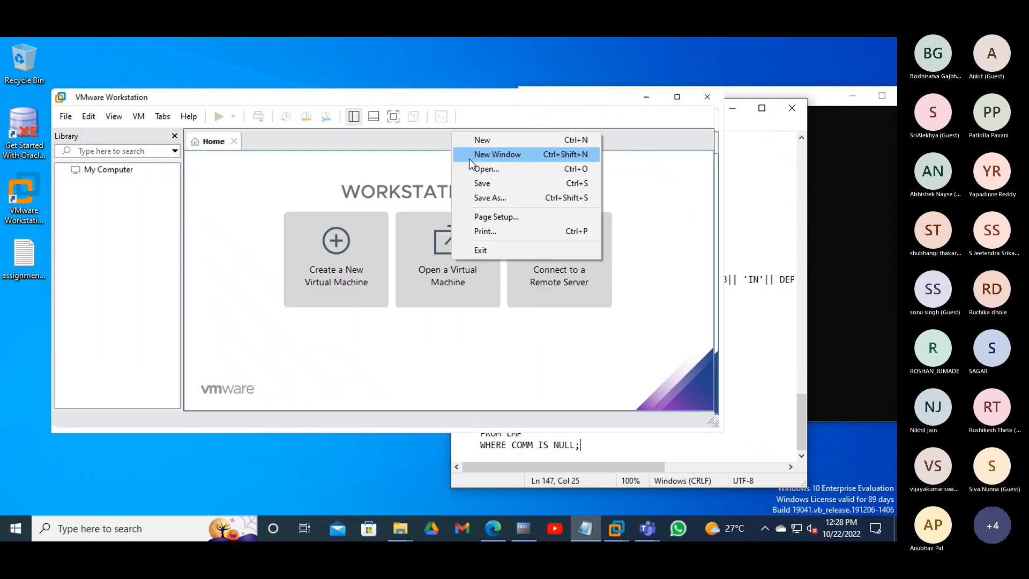
click(470, 158)
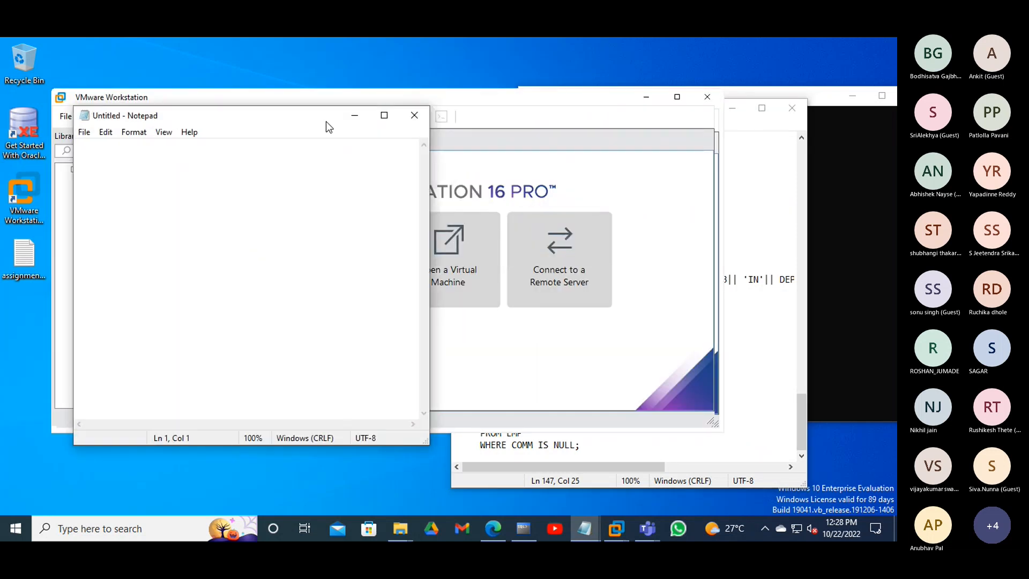
drag(326, 121, 384, 107)
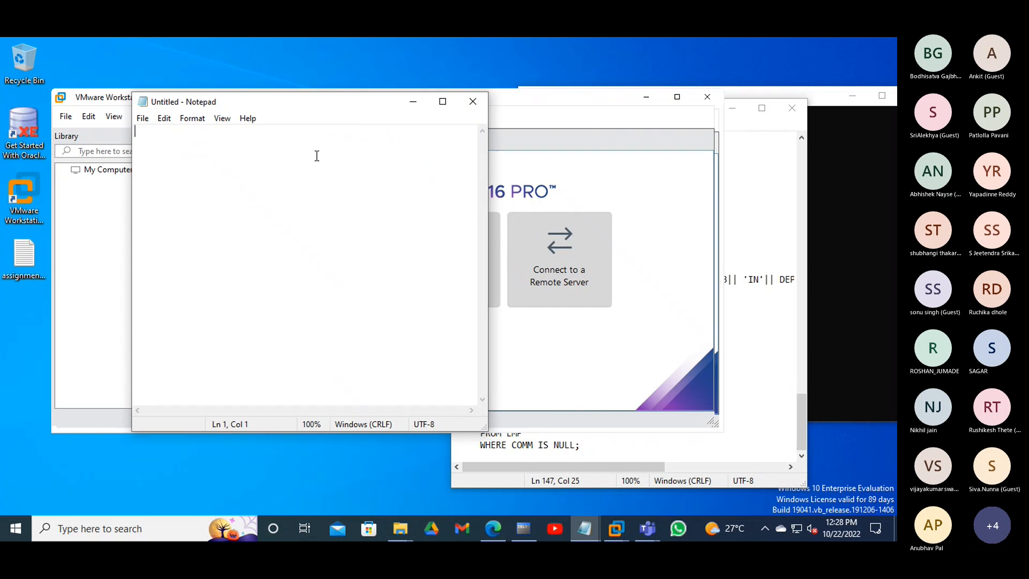
- Type CREATE VIRTUAL MACHINE in the new Notepad window, correcting typos along the way
text(crea)
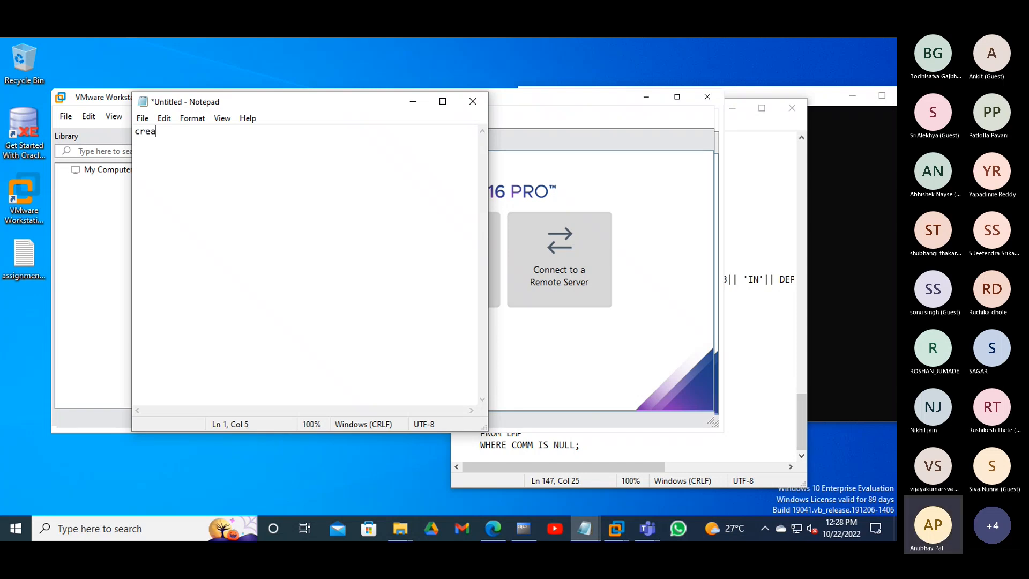
text(te b)
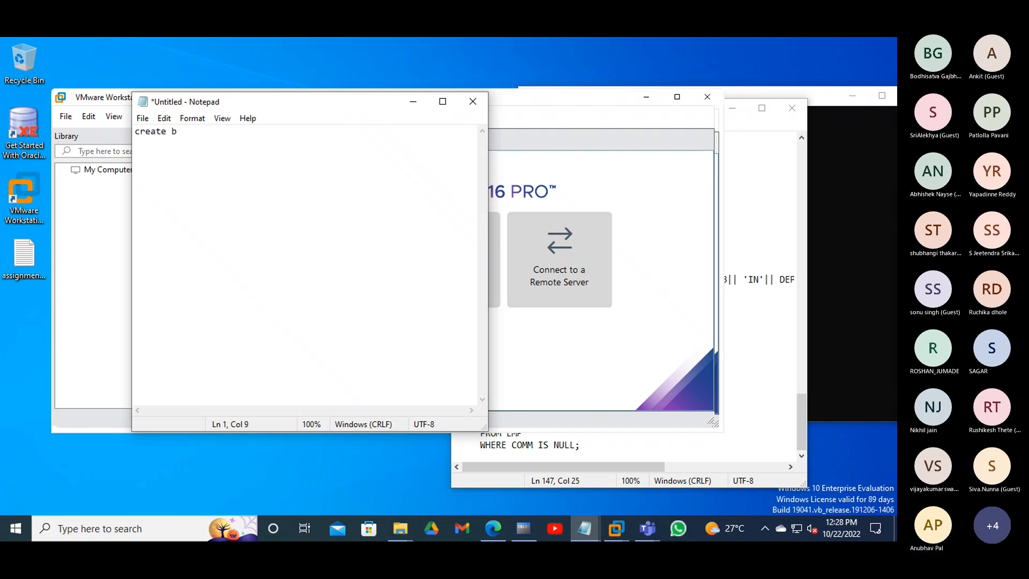
key(BackSpace)
text(vir)
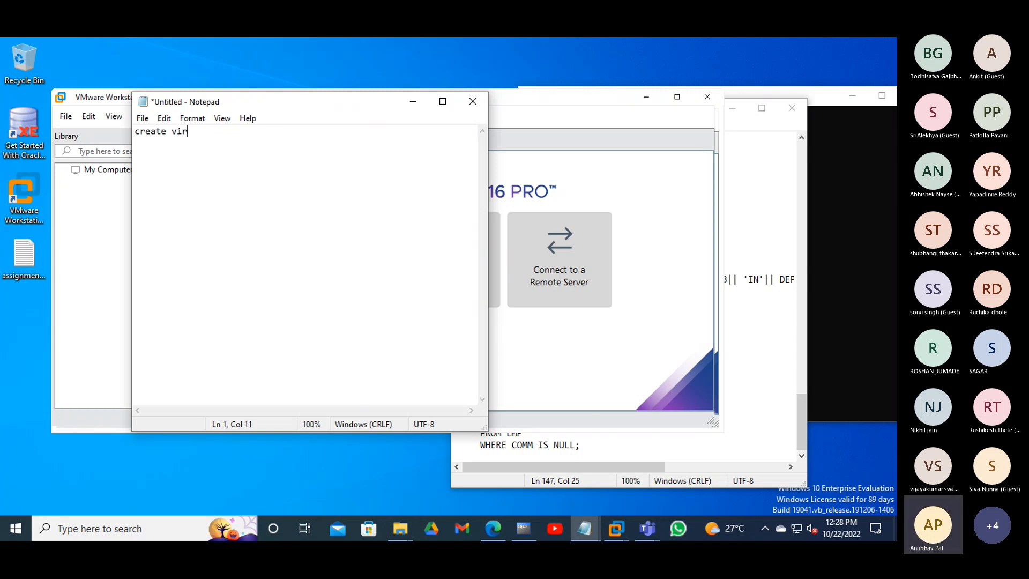
text(tual machim)
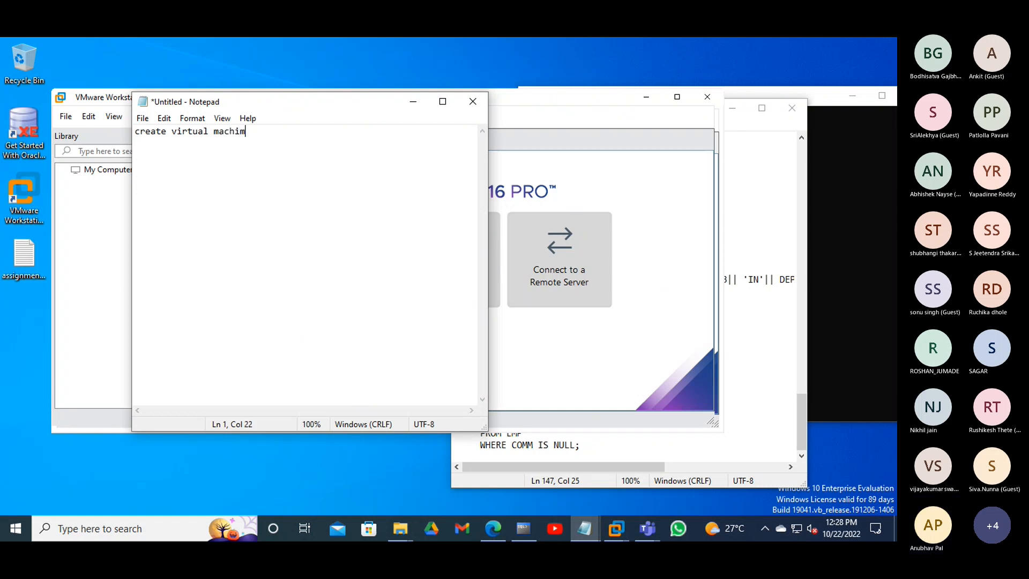
key(BackSpace)
text(ne)
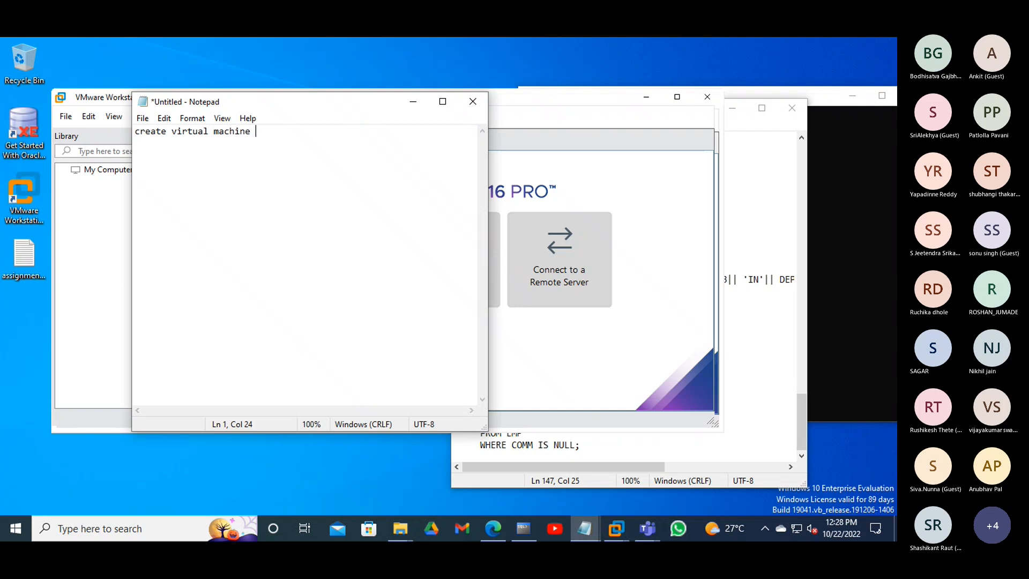
key(BackSpace)
key(BackSpace)
key(BackSpace)
key(BackSpace)
key(BackSpace)
key(BackSpace)
key(BackSpace)
key(BackSpace)
key(BackSpace)
key(BackSpace)
key(BackSpace)
key(BackSpace)
key(BackSpace)
key(BackSpace)
key(BackSpace)
key(BackSpace)
key(BackSpace)
key(BackSpace)
key(BackSpace)
key(BackSpace)
key(BackSpace)
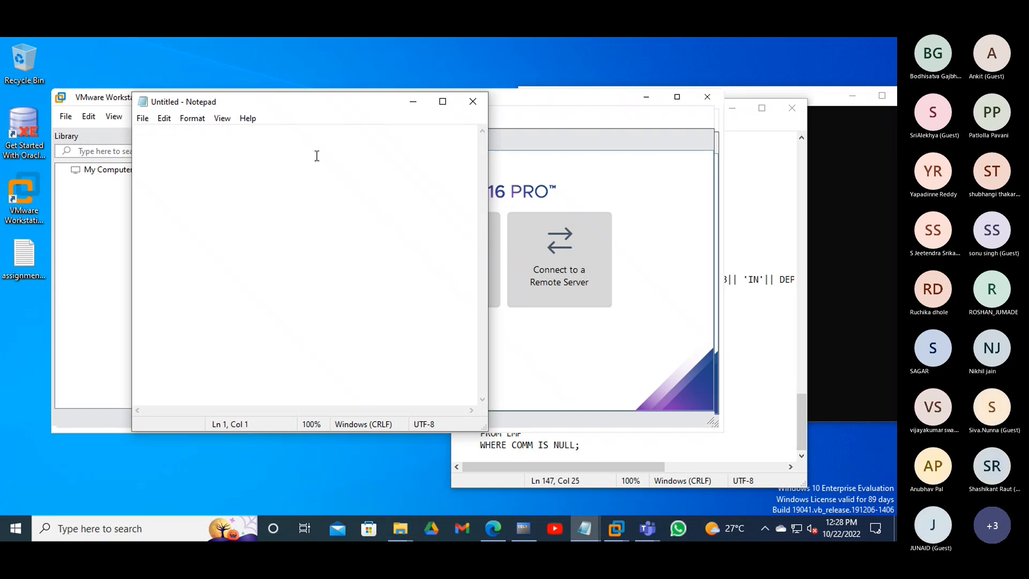
text(CREARE)
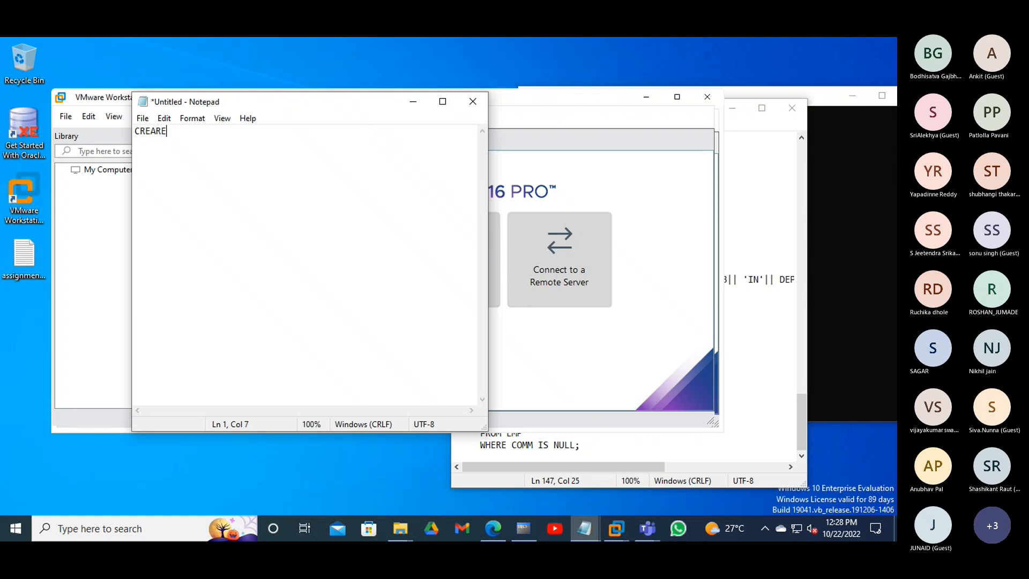
key(BackSpace)
key(BackSpace)
text(TE VIRTE)
key(BackSpace)
text(UAL )
text(MAC)
text(H'I)
key(BackSpace)
key(BackSpace)
text(INE)
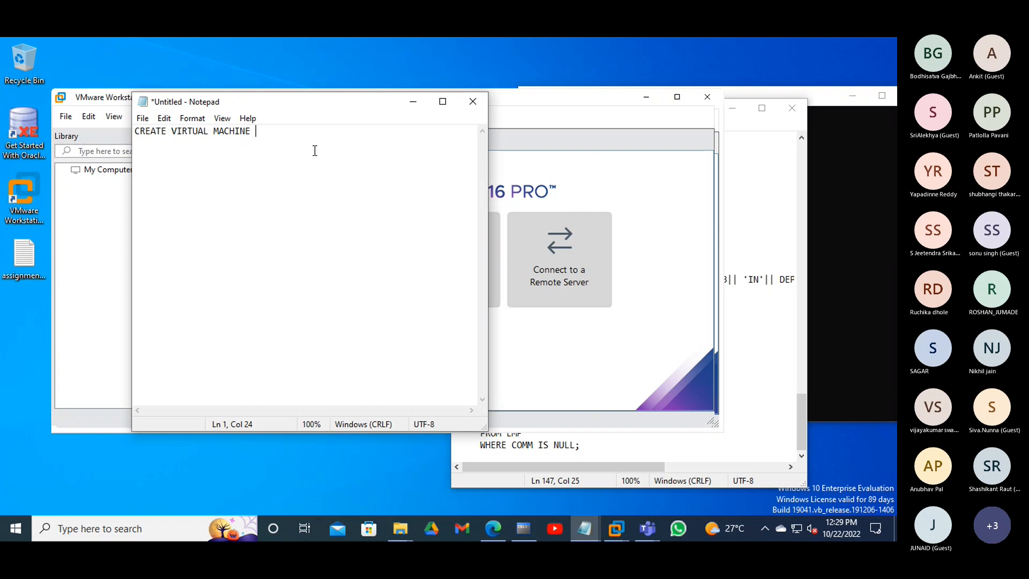
- Bring up the Downloads Explorer window and browse the Local Disk (D:) and (C:) drives under This PC
click(404, 522)
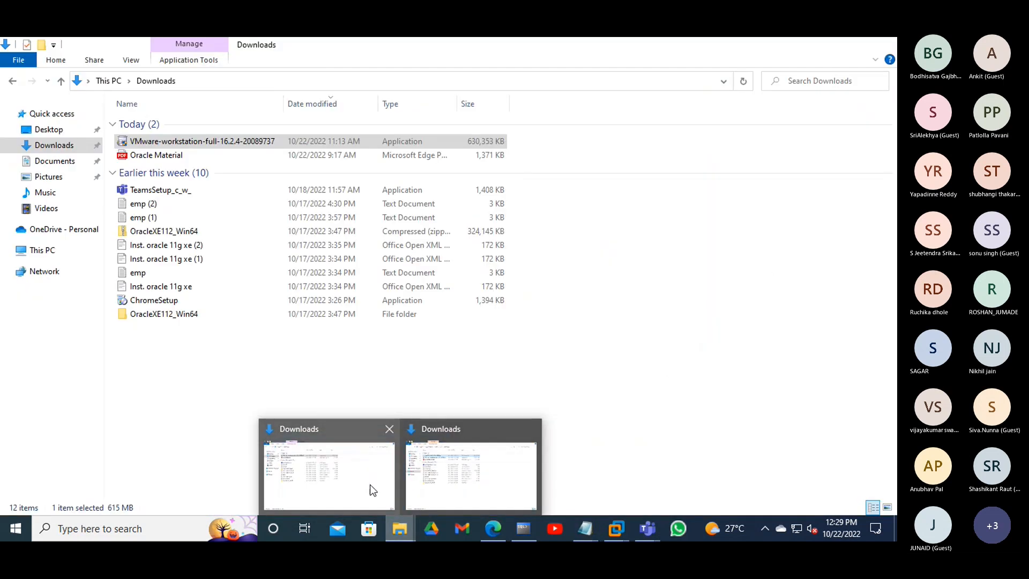
click(370, 484)
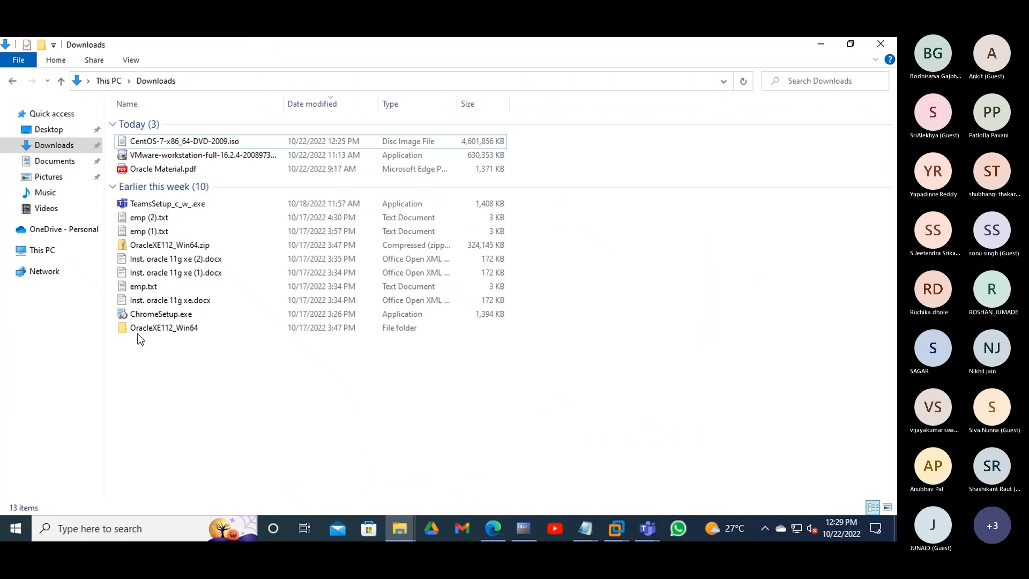
click(48, 251)
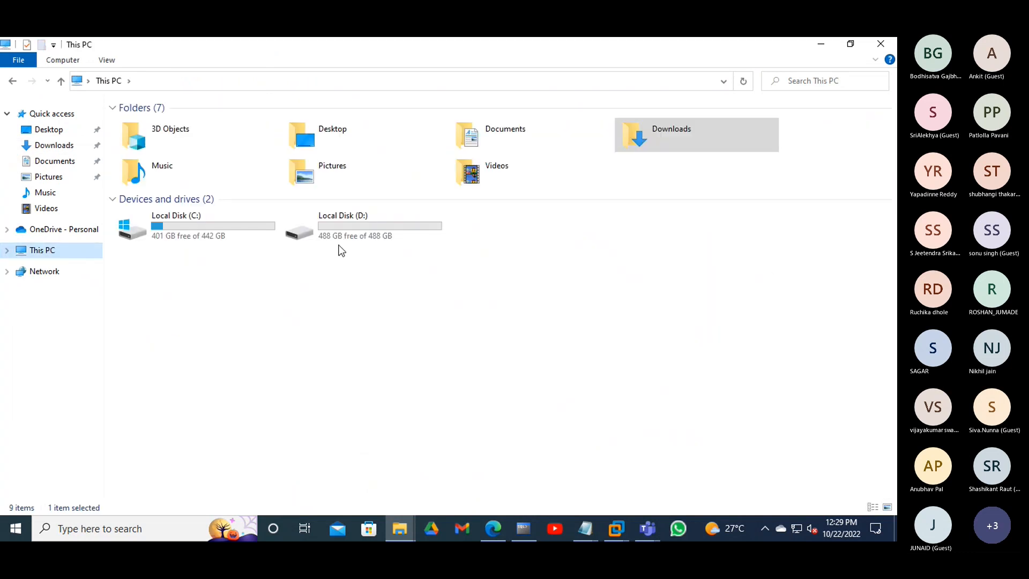
double_click(337, 237)
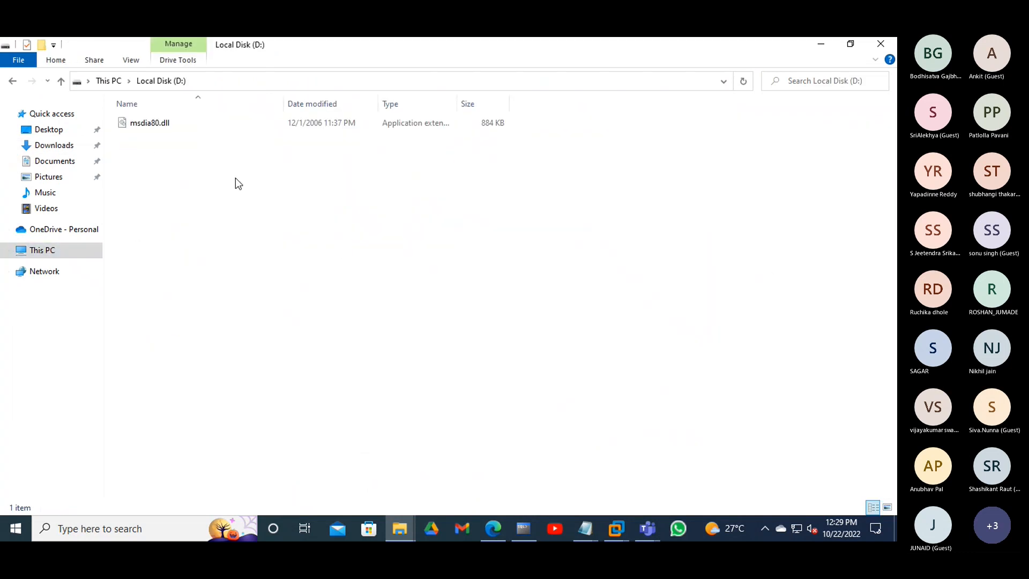
click(108, 81)
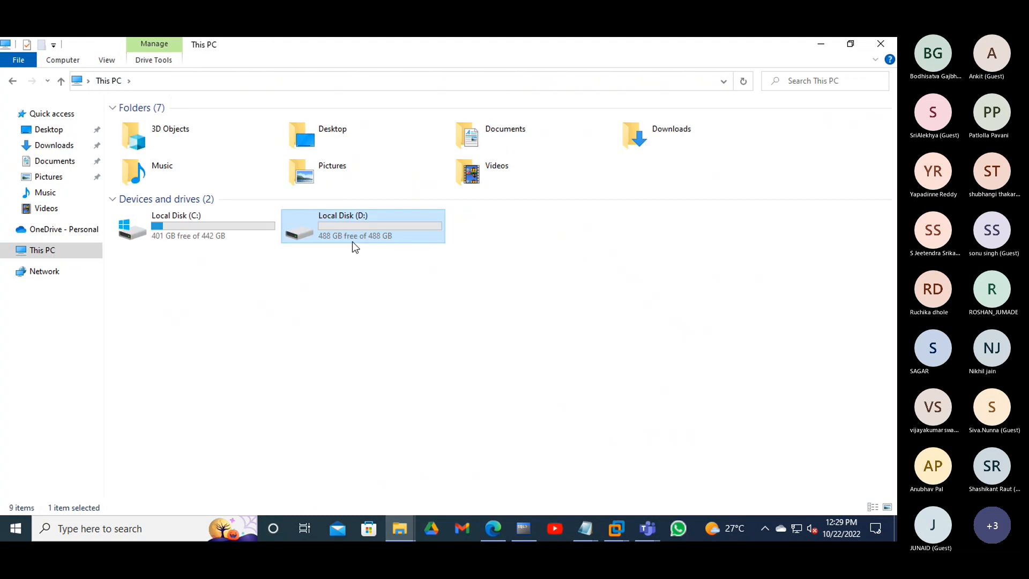
double_click(191, 234)
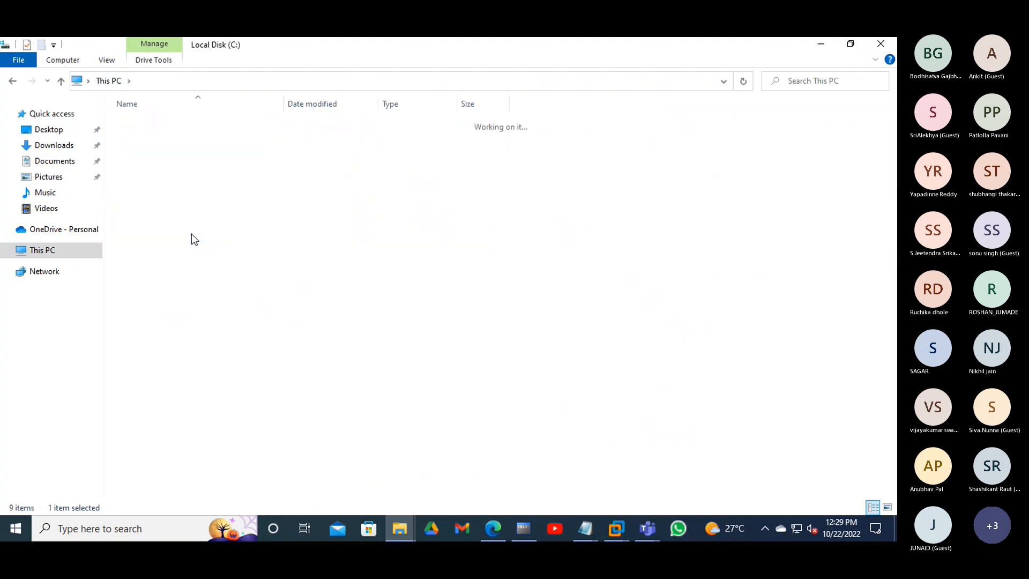
- Check OneDrive - Personal and This PC, then reopen Local Disk (D:) showing msdia80.dll
click(54, 251)
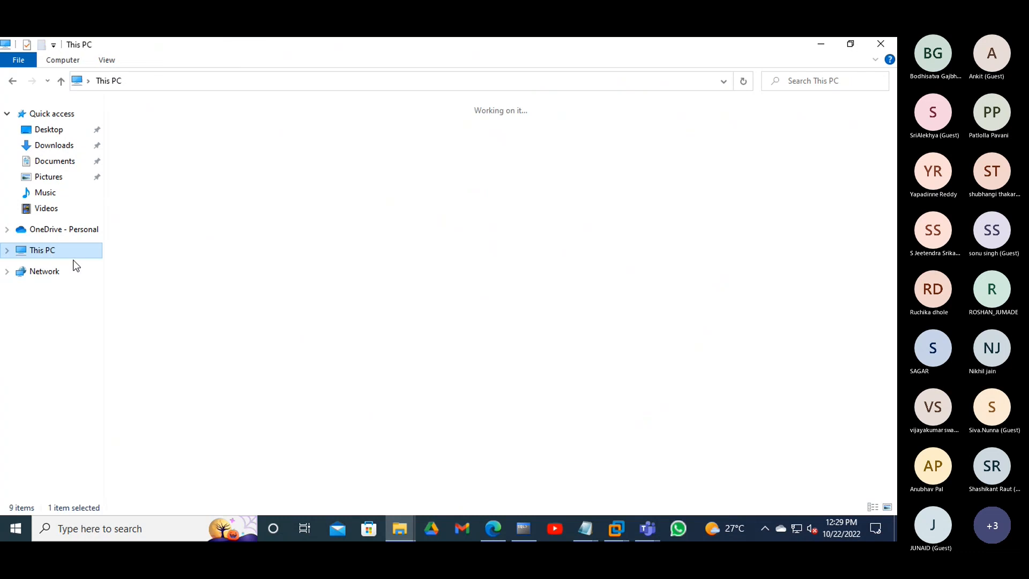
double_click(368, 230)
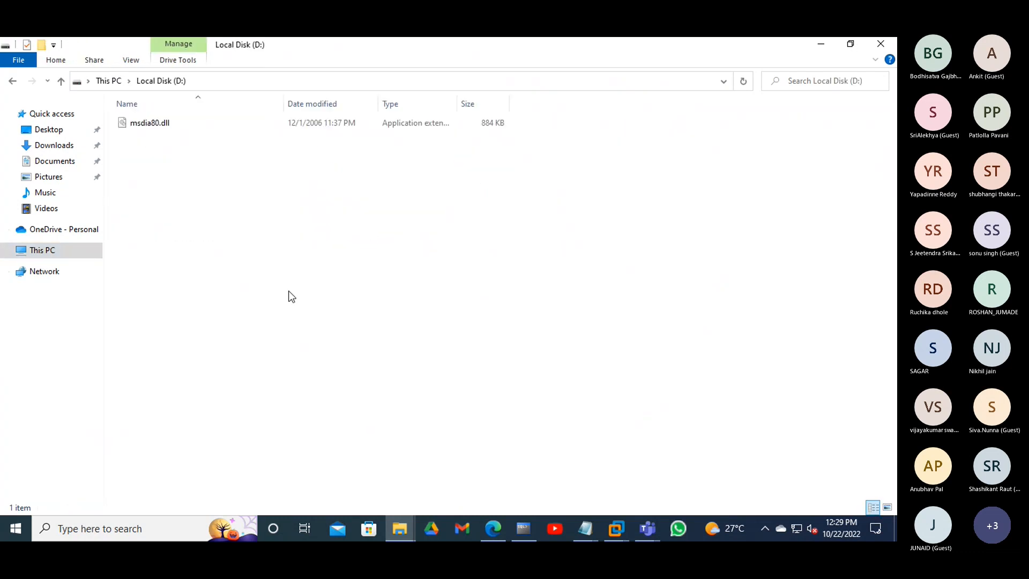
click(65, 230)
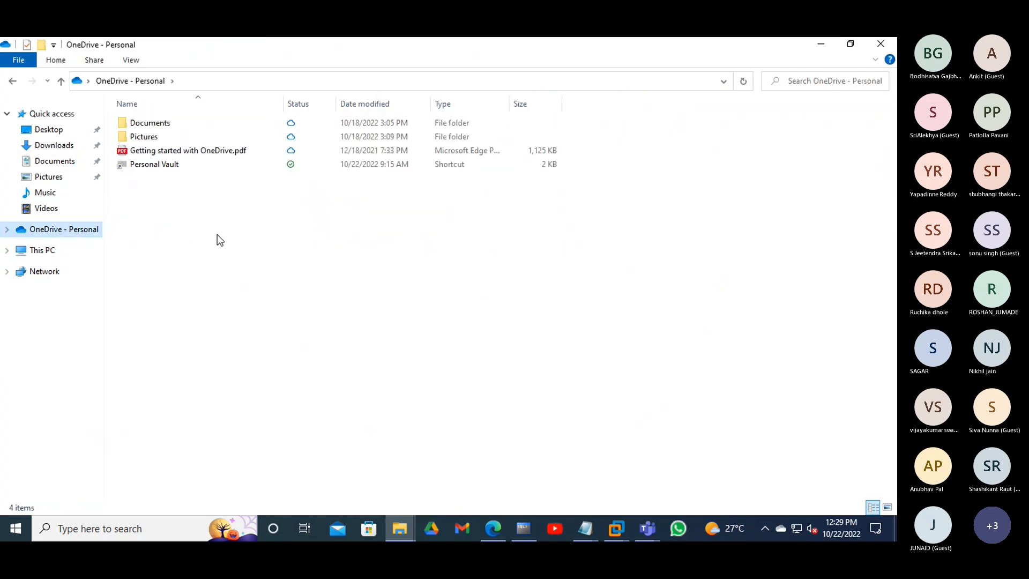
click(51, 252)
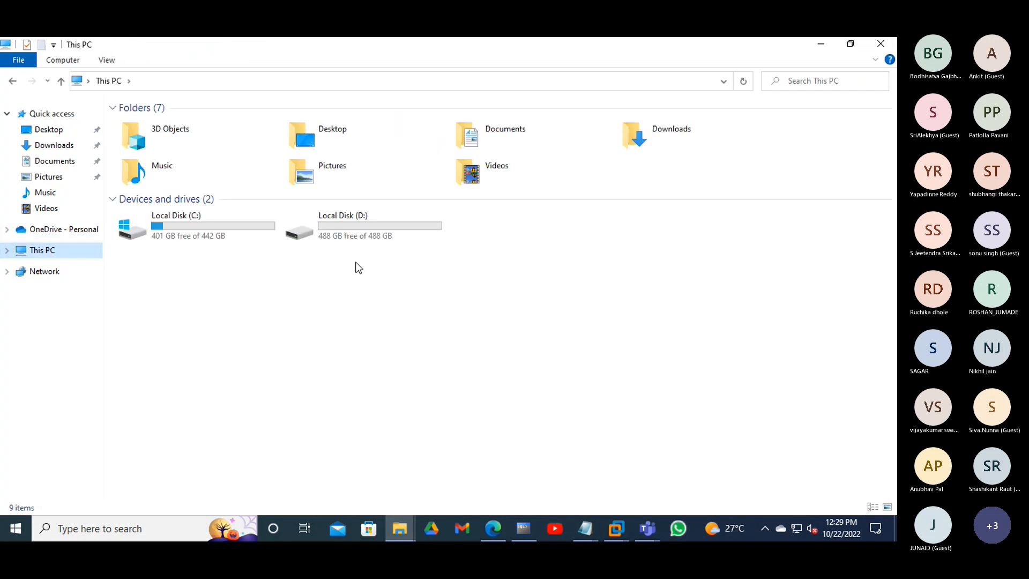
double_click(367, 242)
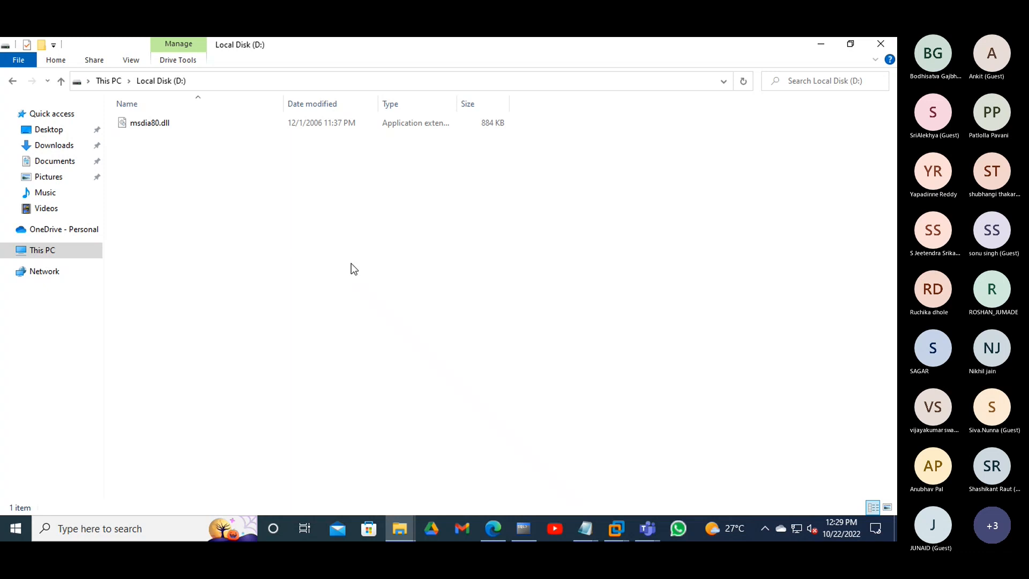
- Create a new folder on Local Disk (D:) named 'SIVA VMS'
right_click(276, 209)
mouse_move(334, 352)
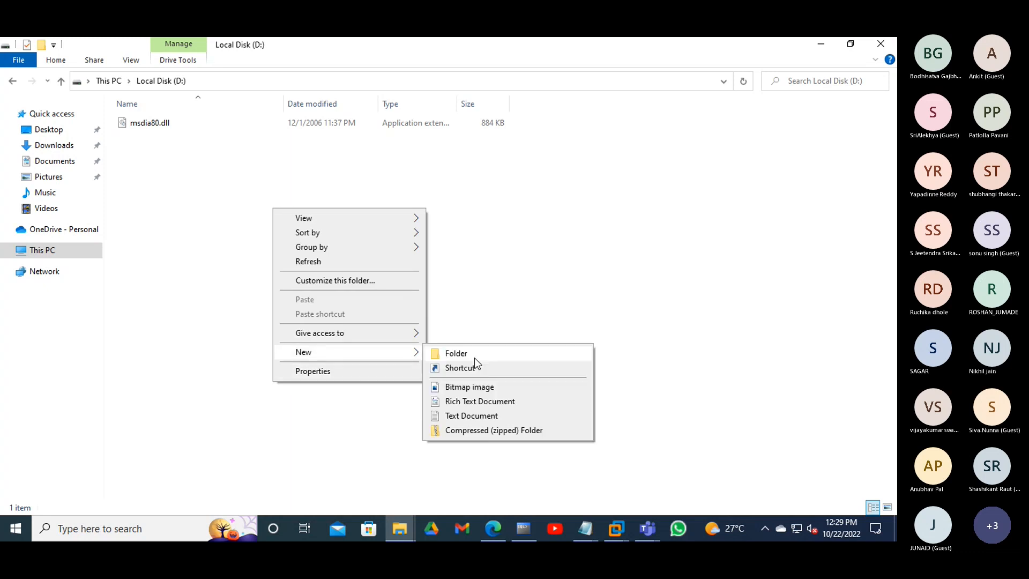
click(472, 353)
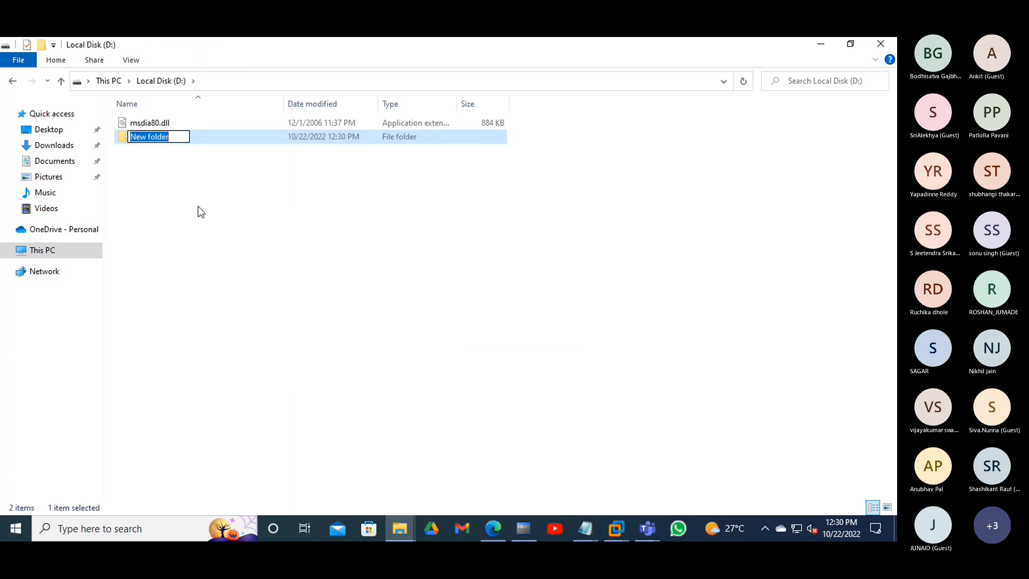
key(BackSpace)
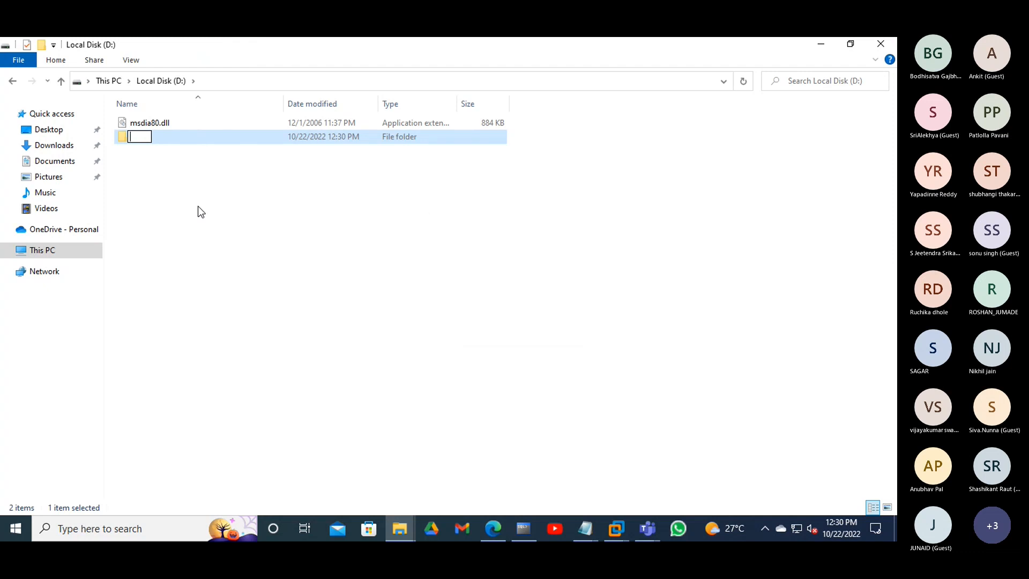
text(SIVA VMS)
click(200, 207)
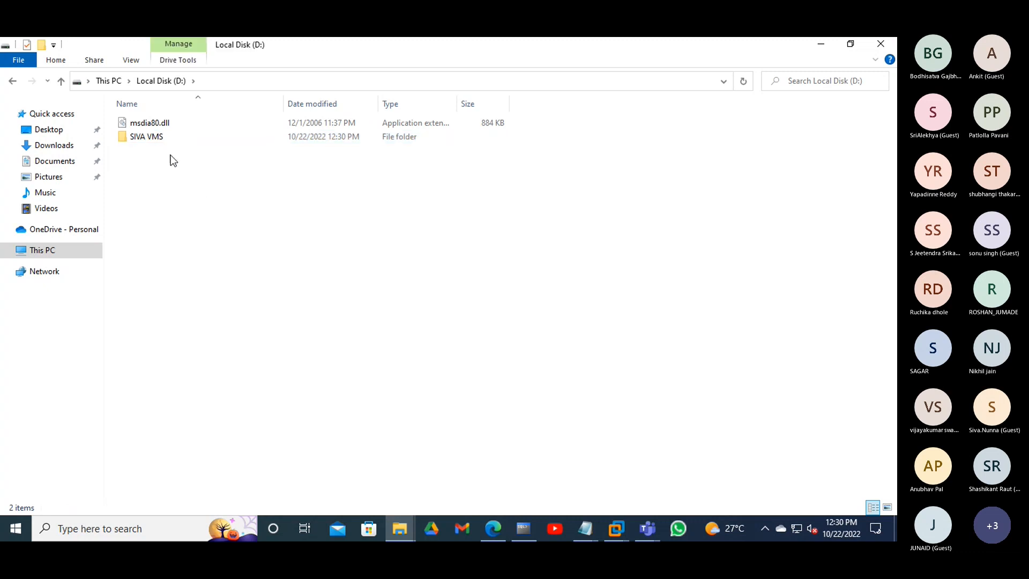
- Open the SIVA VMS folder and select its full path D:\SIVA VMS
click(148, 145)
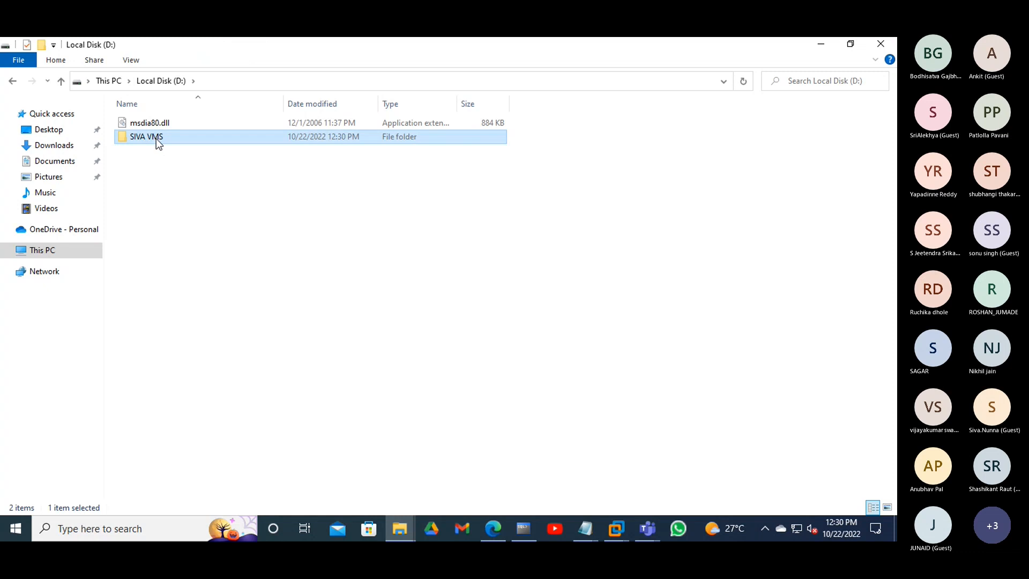
double_click(156, 138)
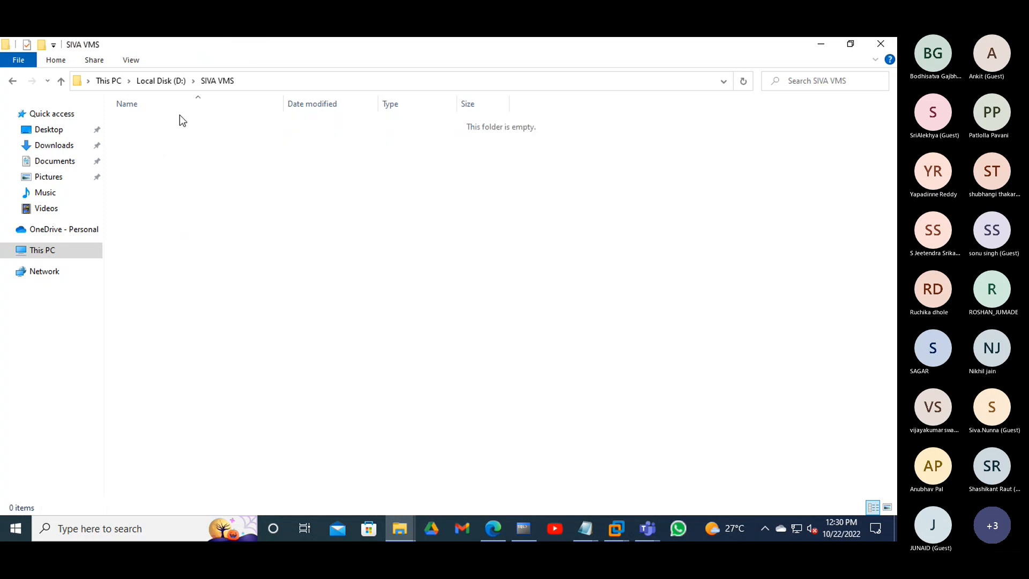
key(BackSpace)
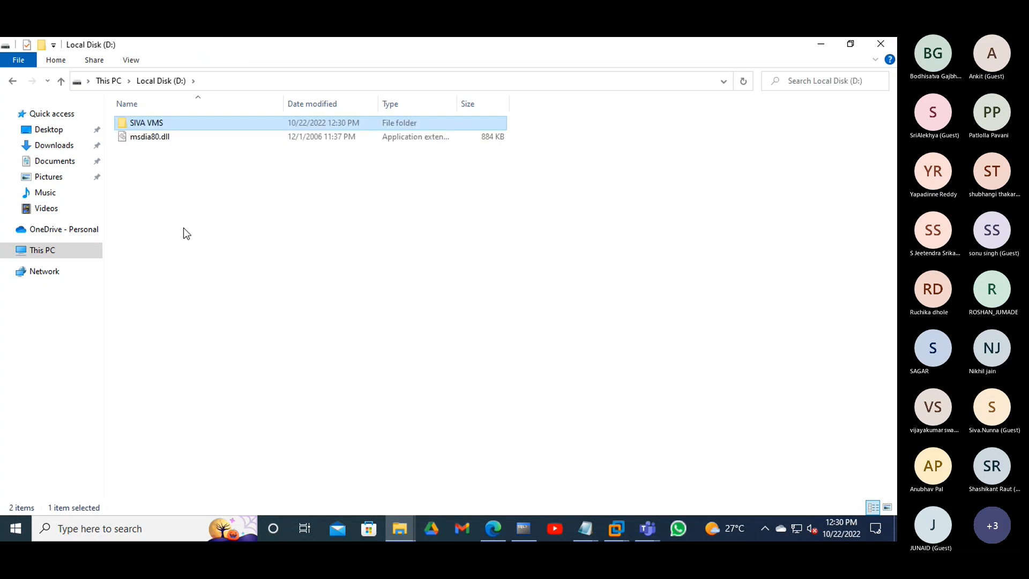
double_click(201, 126)
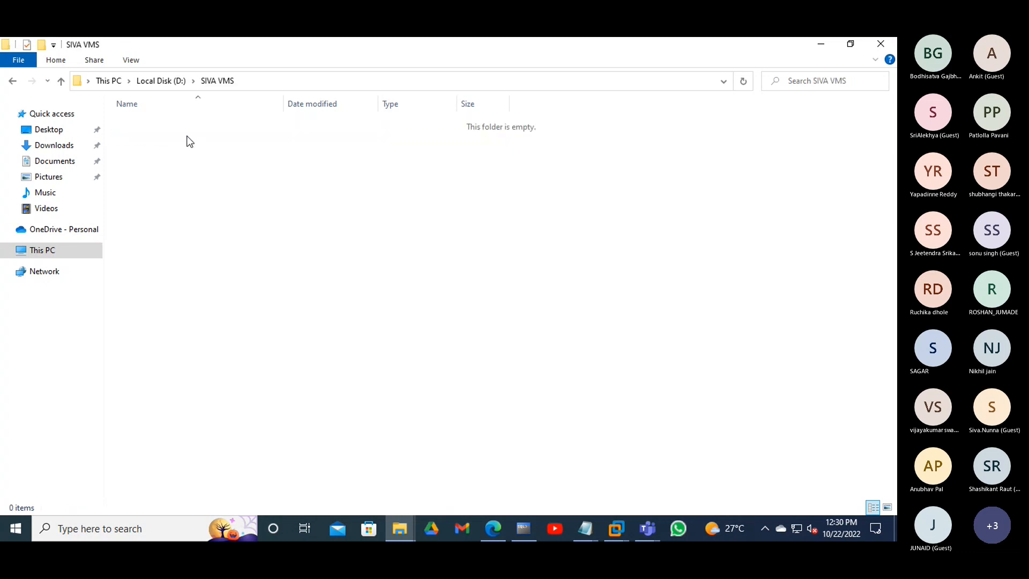
click(164, 81)
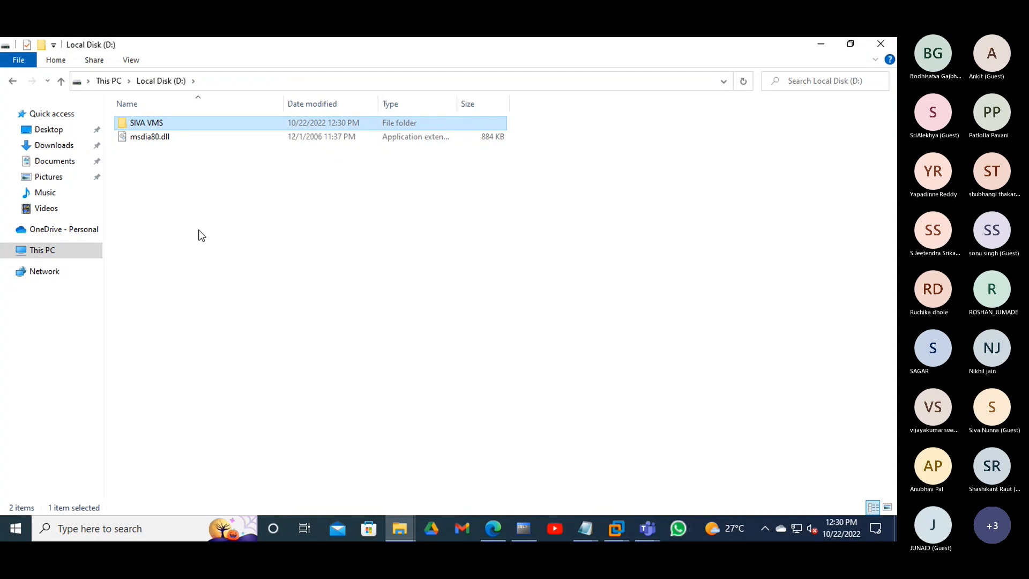
double_click(177, 124)
click(145, 81)
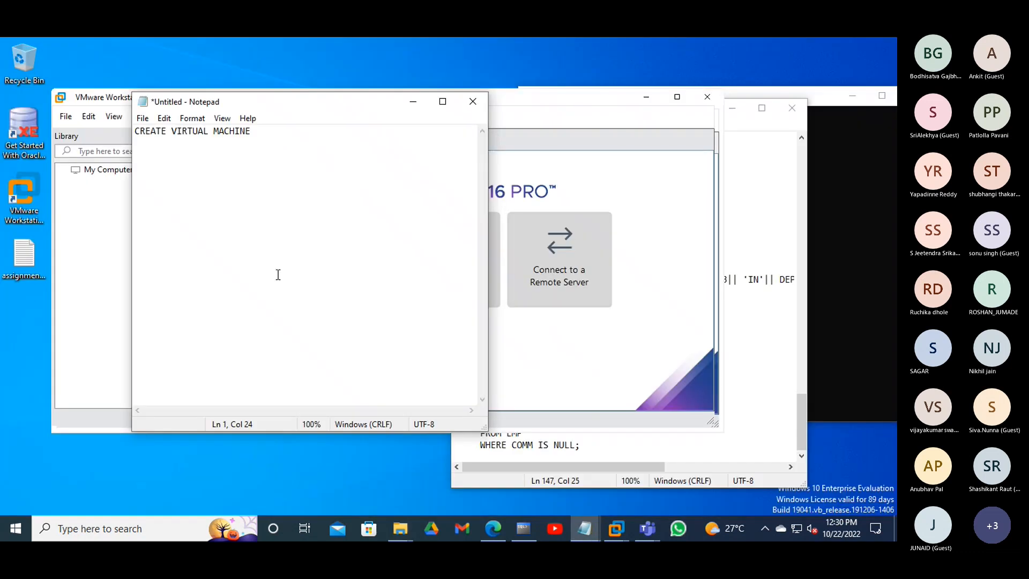
- Bring VMware Workstation forward, maximize it, and start a new virtual machine
click(84, 294)
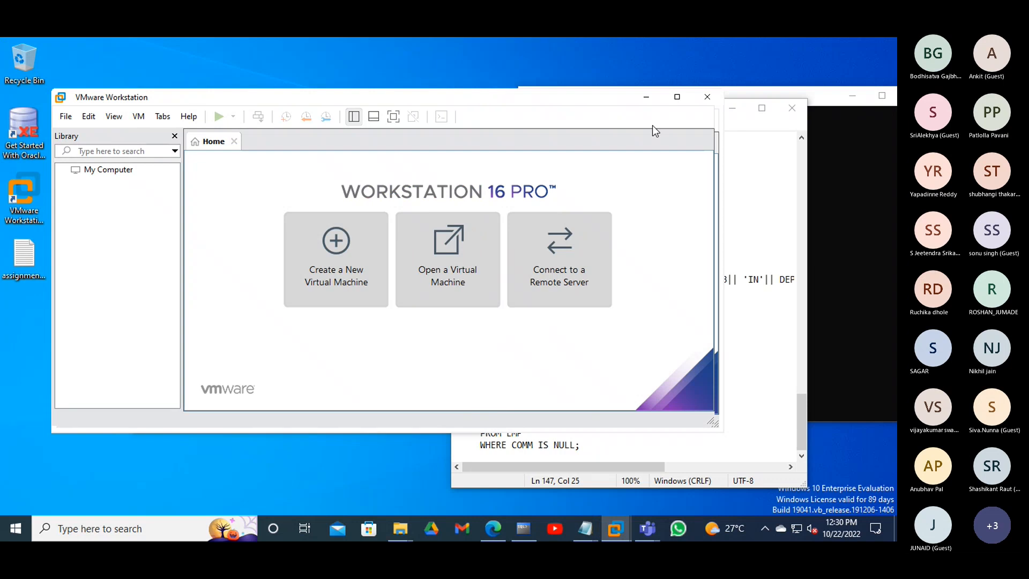
click(677, 97)
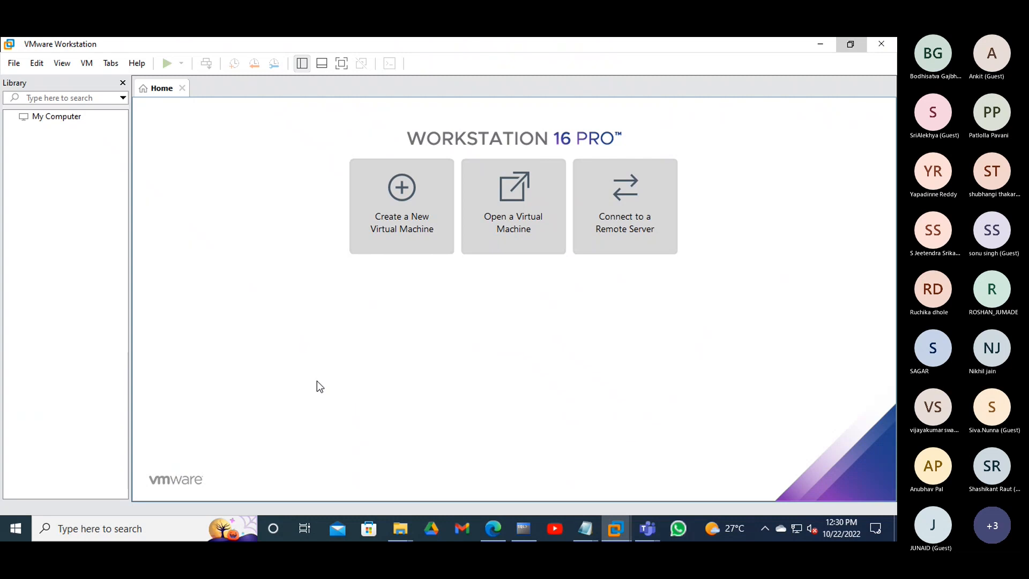
click(416, 211)
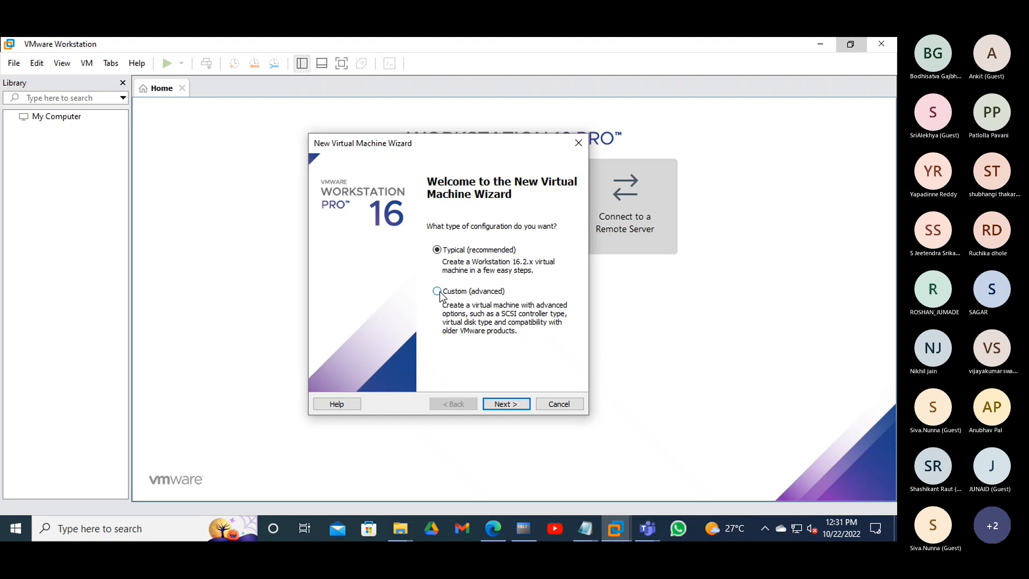
- Keep the Typical configuration and choose to install the operating system later
click(513, 404)
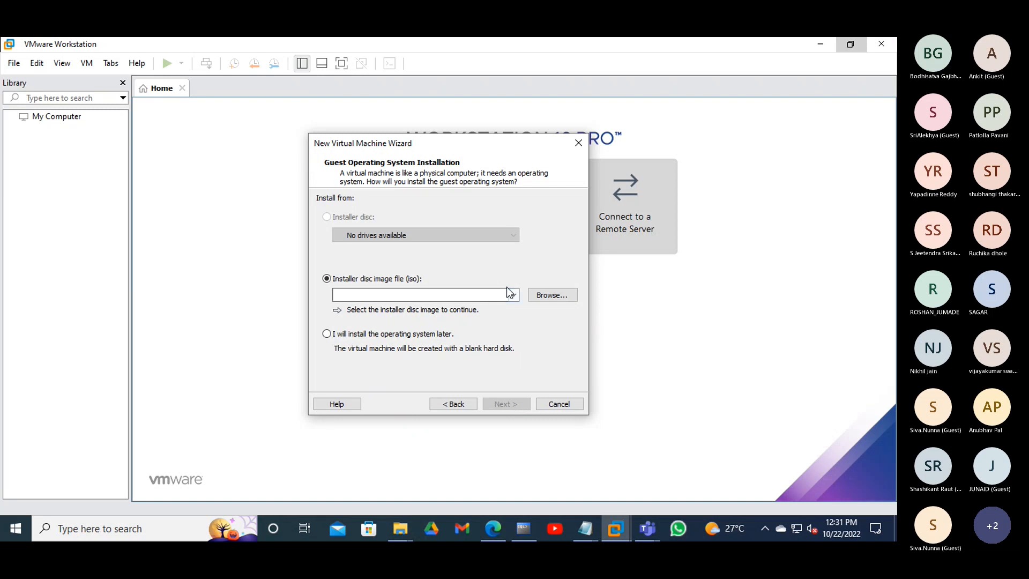
click(330, 338)
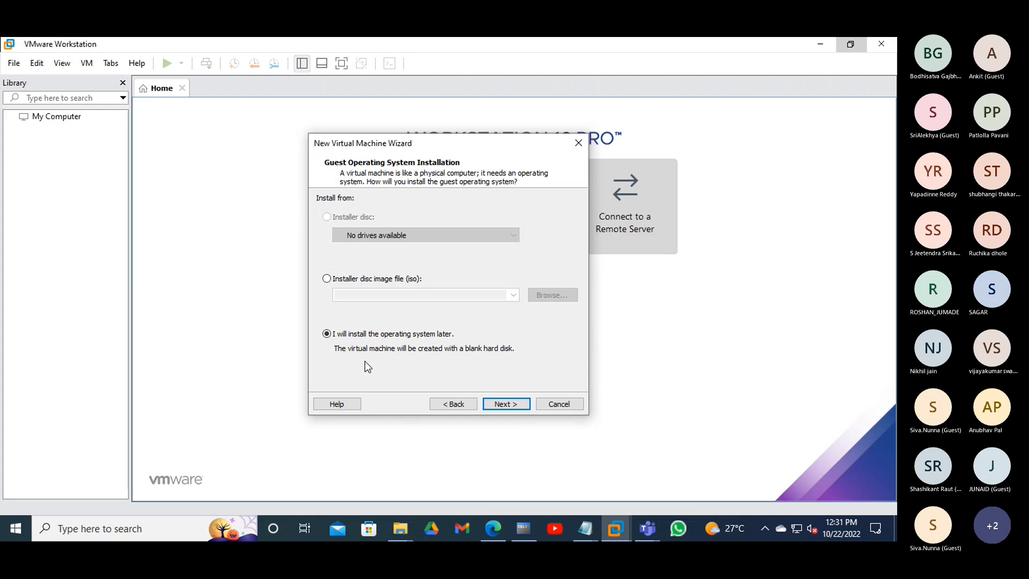
click(506, 404)
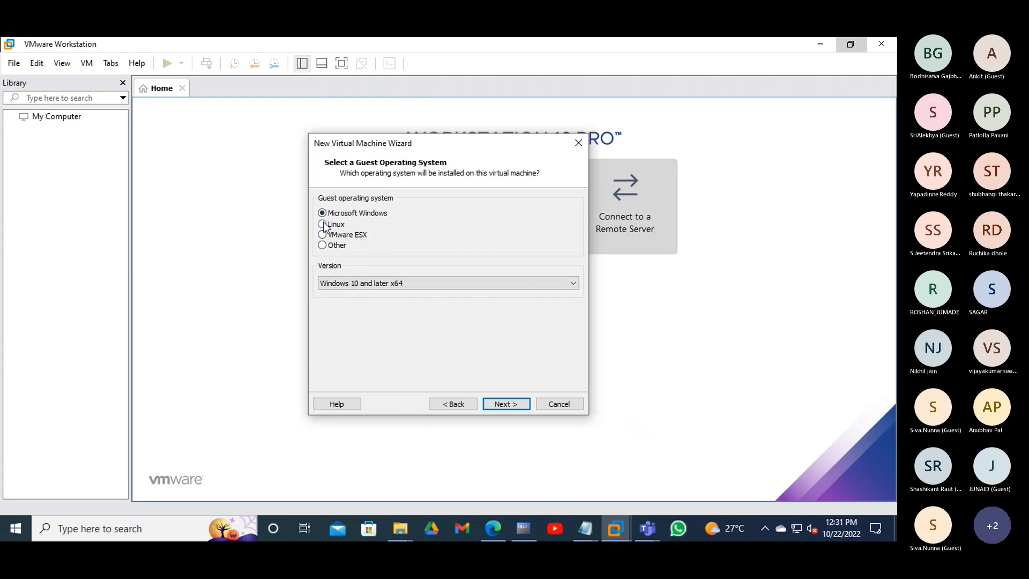
- Select Linux as the guest OS and pick CentOS 7 64-bit from the Version list
click(323, 225)
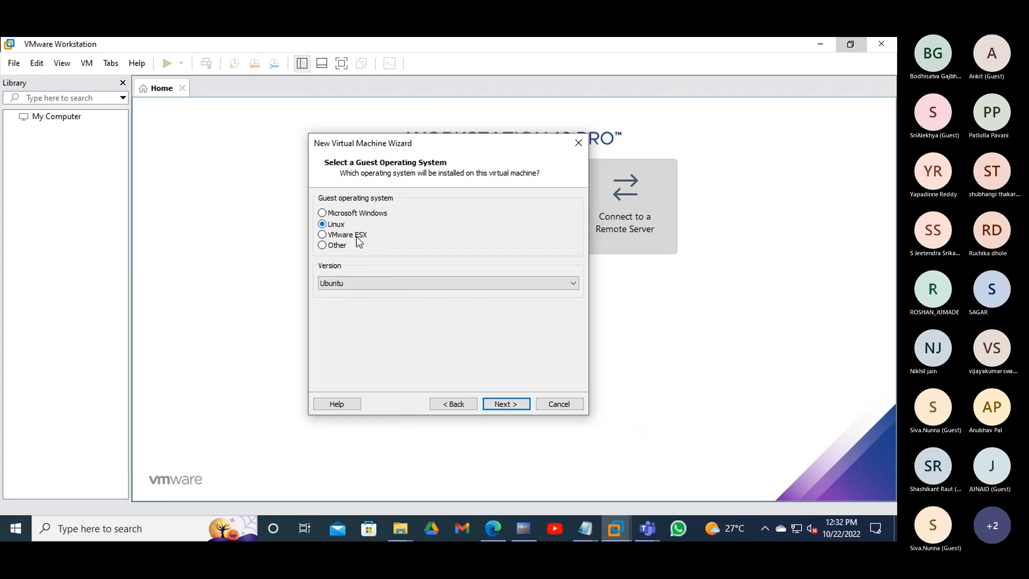
click(369, 285)
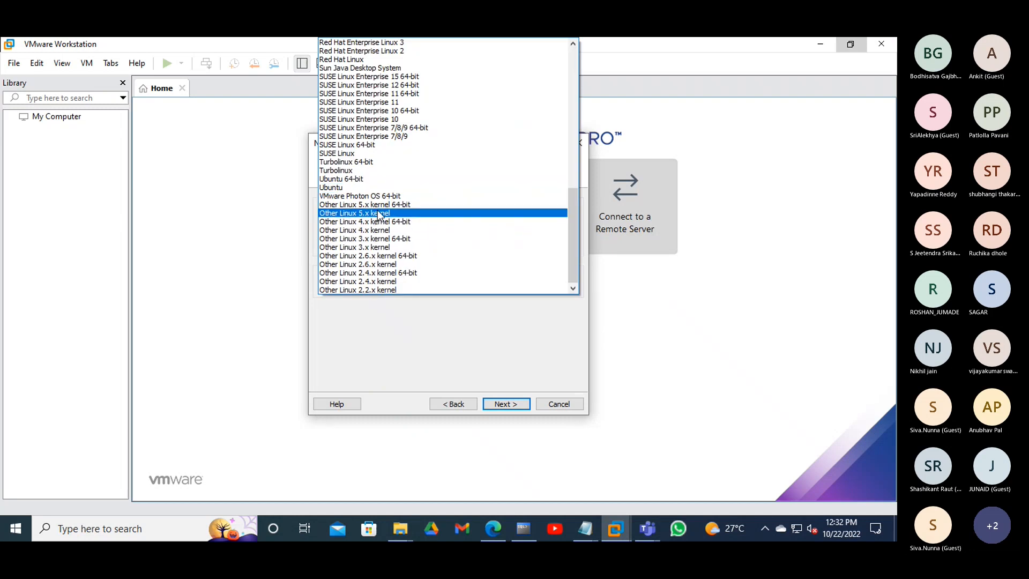
scroll(374, 170, up, 1)
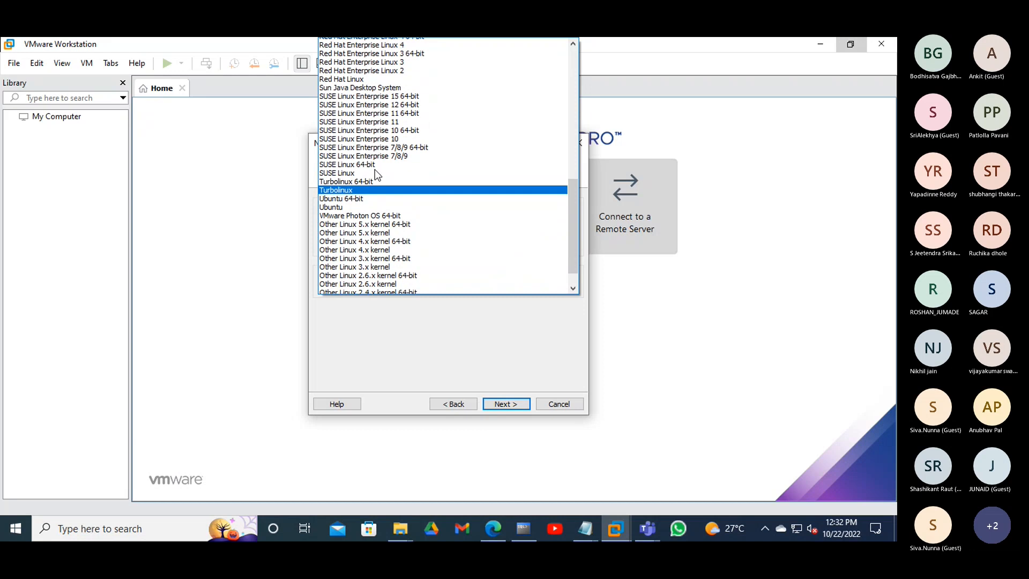
scroll(377, 173, up, 3)
scroll(378, 174, up, 9)
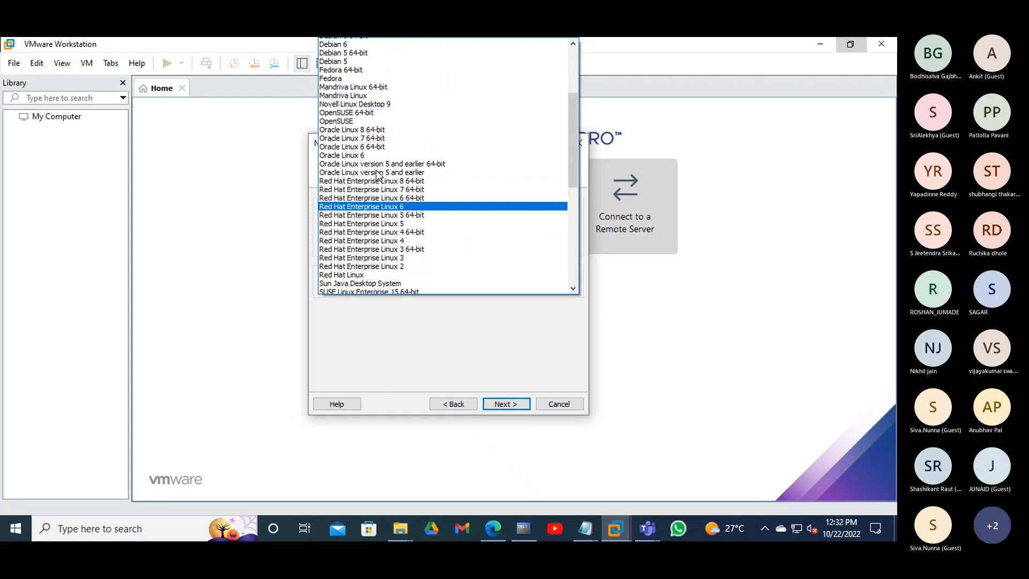
scroll(378, 171, up, 2)
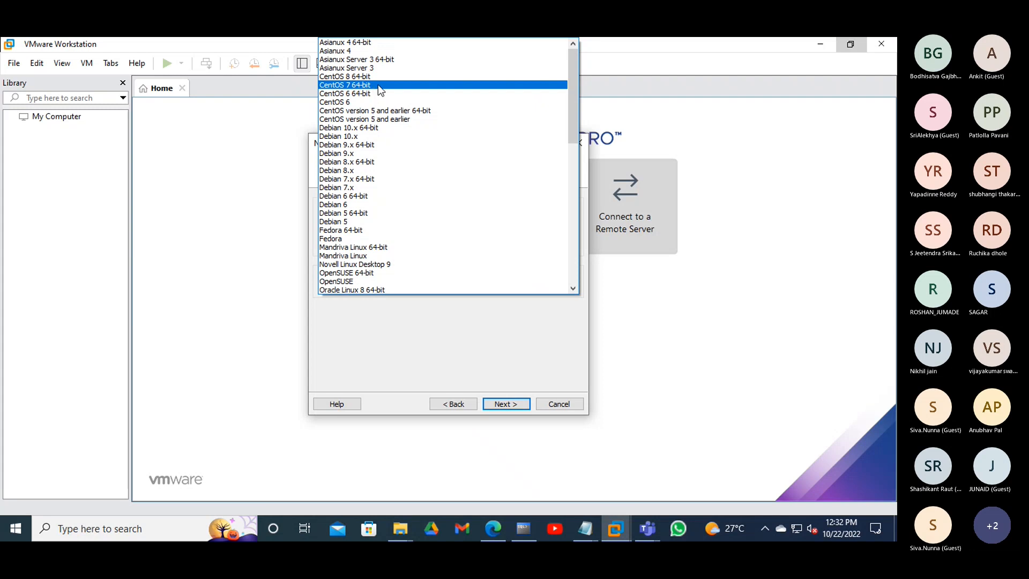
click(378, 86)
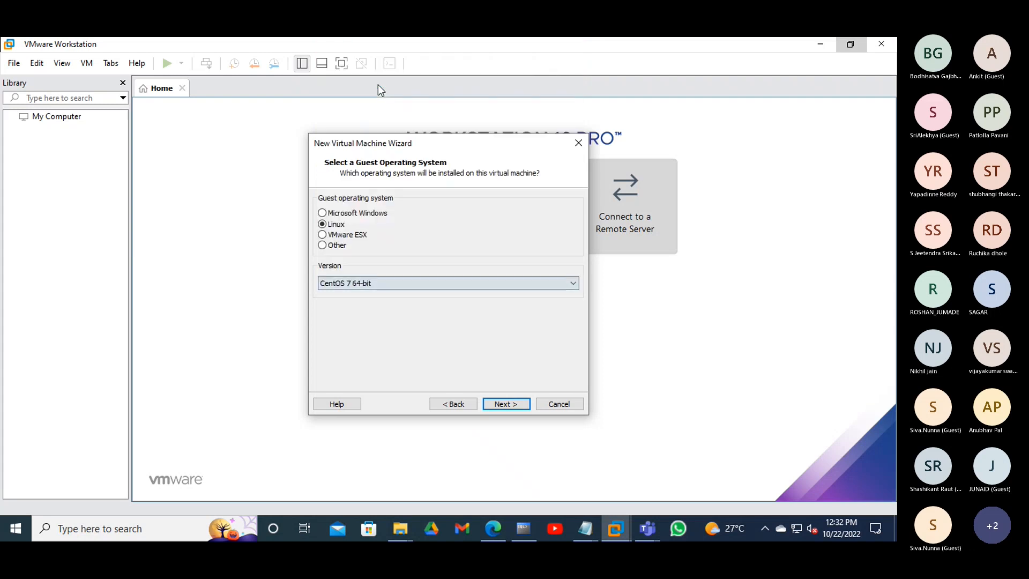
- Name the virtual machine SIVA-LINUX in place of the default name and select part of the Location path
click(510, 407)
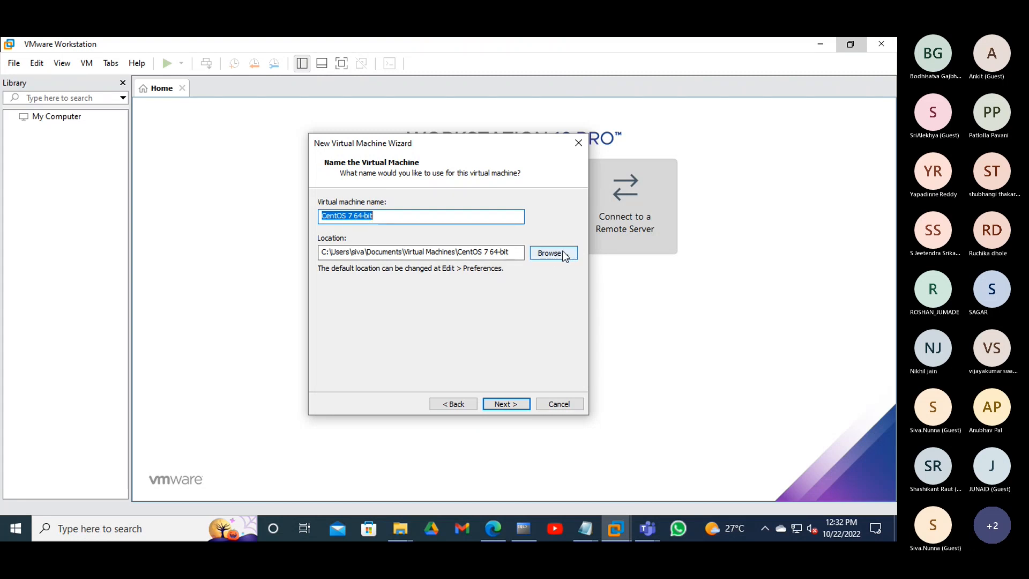
click(434, 218)
key(BackSpace)
key(BackSpace)
key(BackSpace)
key(BackSpace)
key(BackSpace)
key(BackSpace)
key(BackSpace)
key(BackSpace)
key(BackSpace)
key(BackSpace)
key(BackSpace)
key(BackSpace)
key(BackSpace)
key(BackSpace)
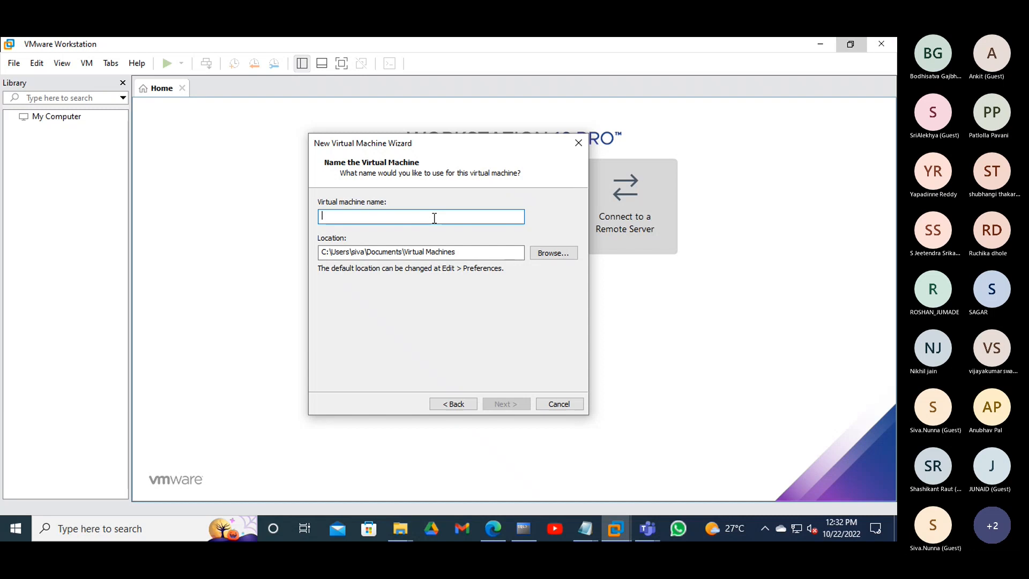
text(SIVA)
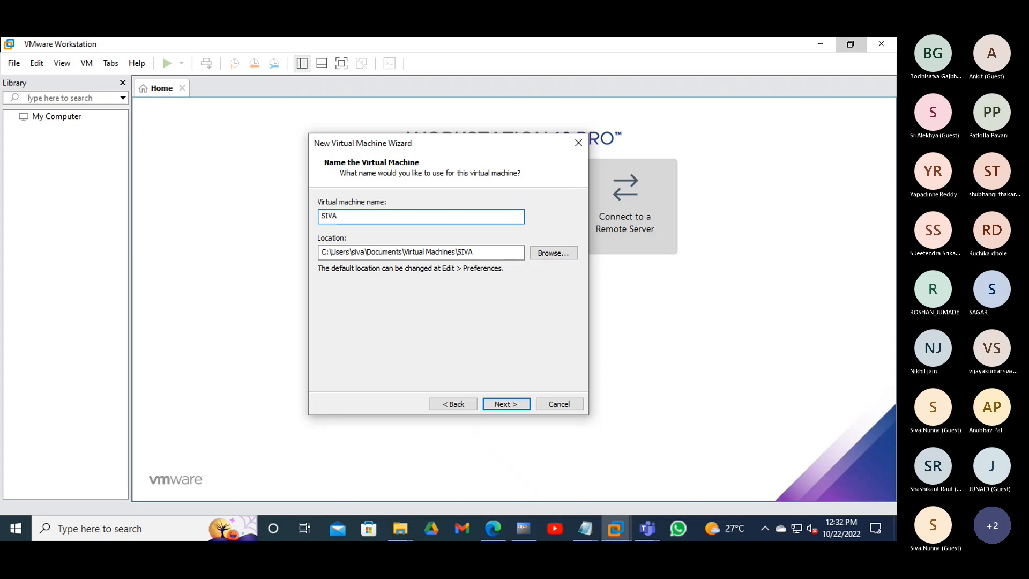
text( -LINUX)
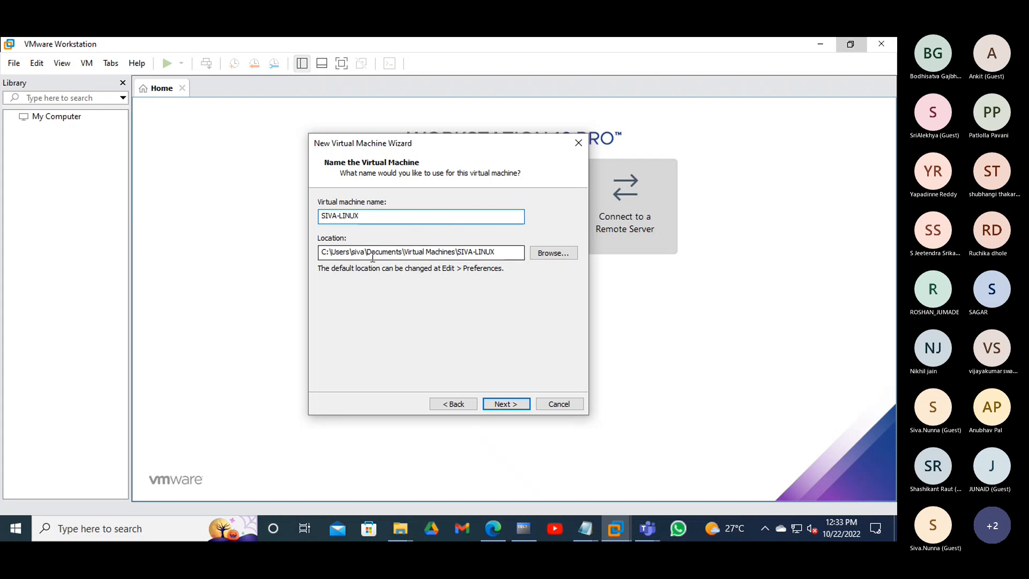
drag(337, 252, 357, 255)
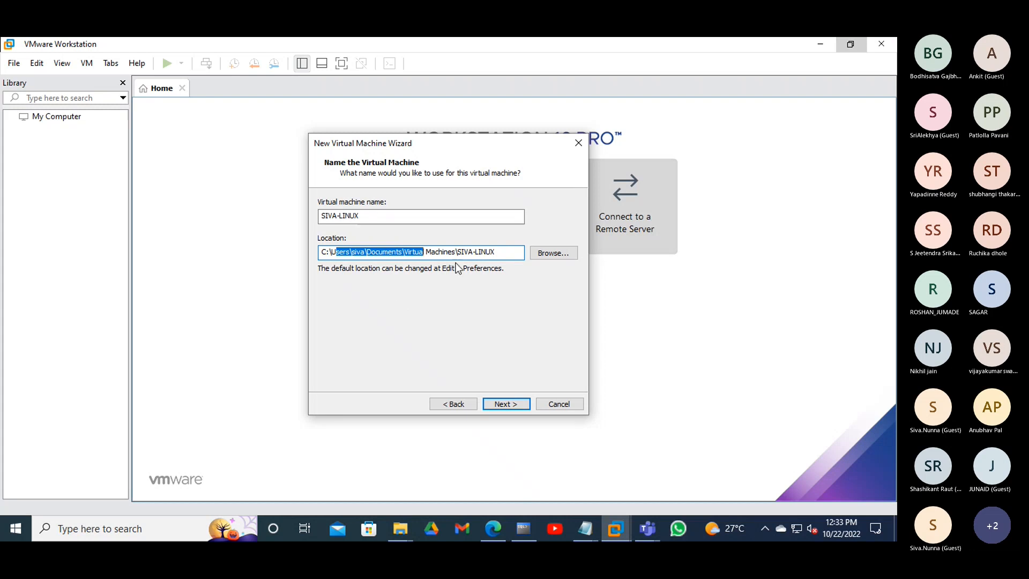
- Clear the default Location path and copy D:\SIVA VMS from the Explorer address bar
drag(498, 252, 323, 264)
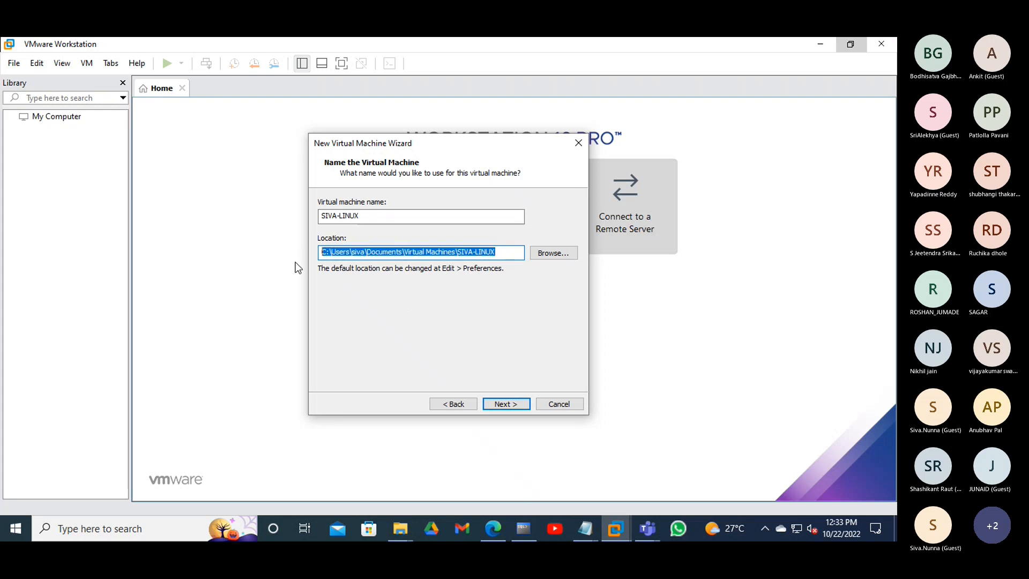
key(BackSpace)
mouse_move(401, 526)
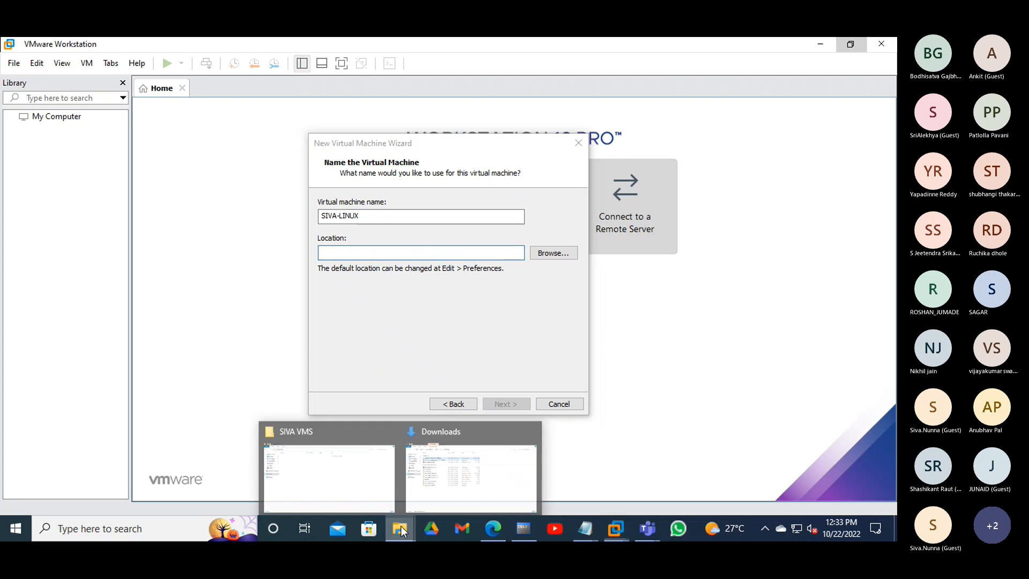
click(340, 487)
click(252, 80)
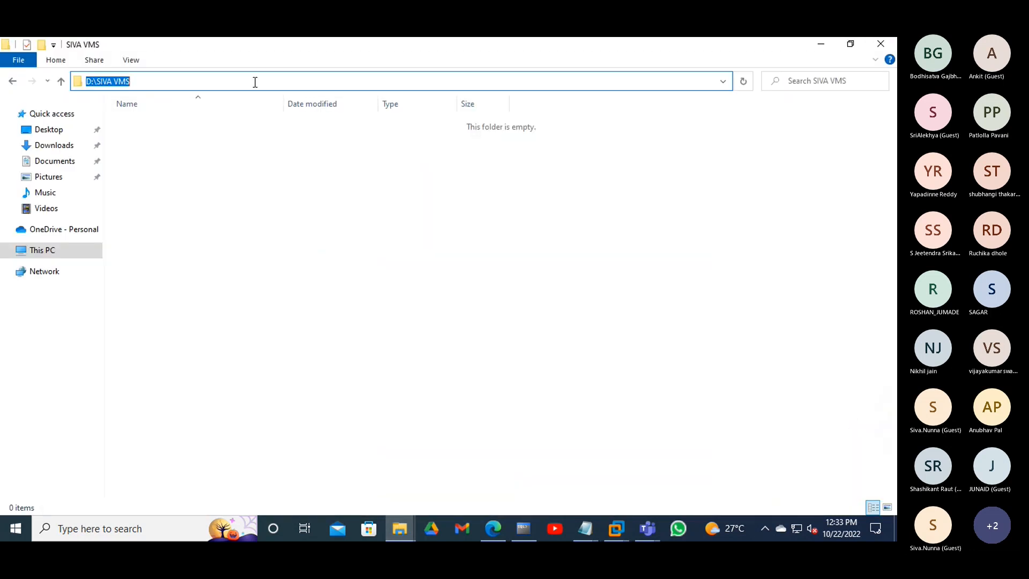
right_click(110, 81)
click(122, 124)
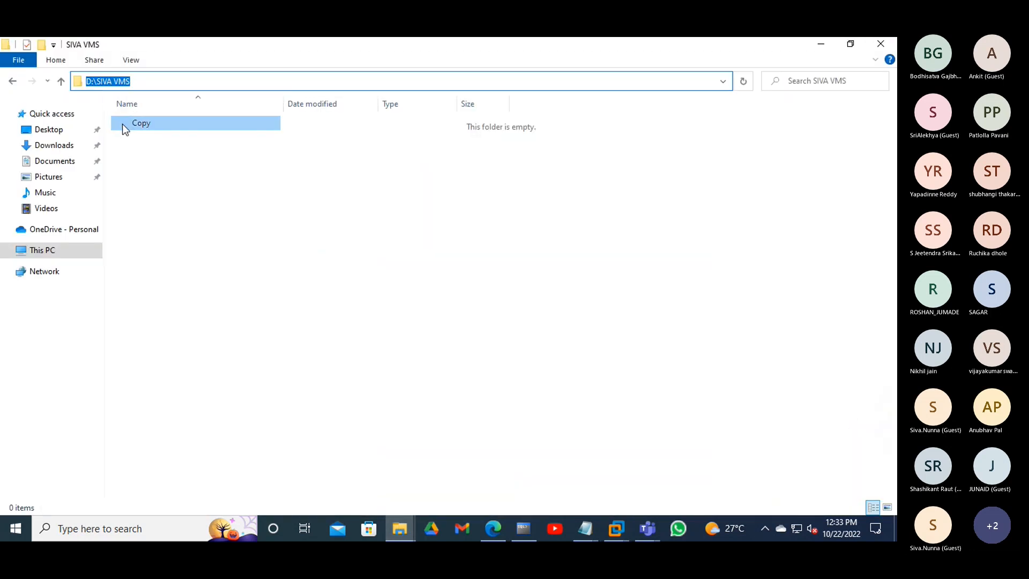
click(822, 48)
- Set the location to D:\SIVA VMS\SIVA-LINUX and advance to the disk capacity page
key(BackSpace)
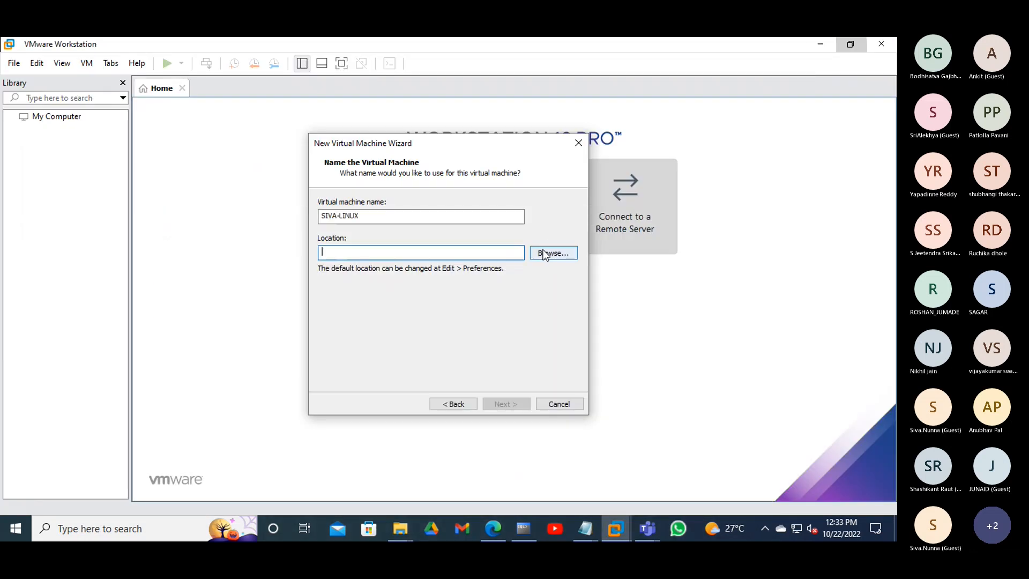
right_click(473, 252)
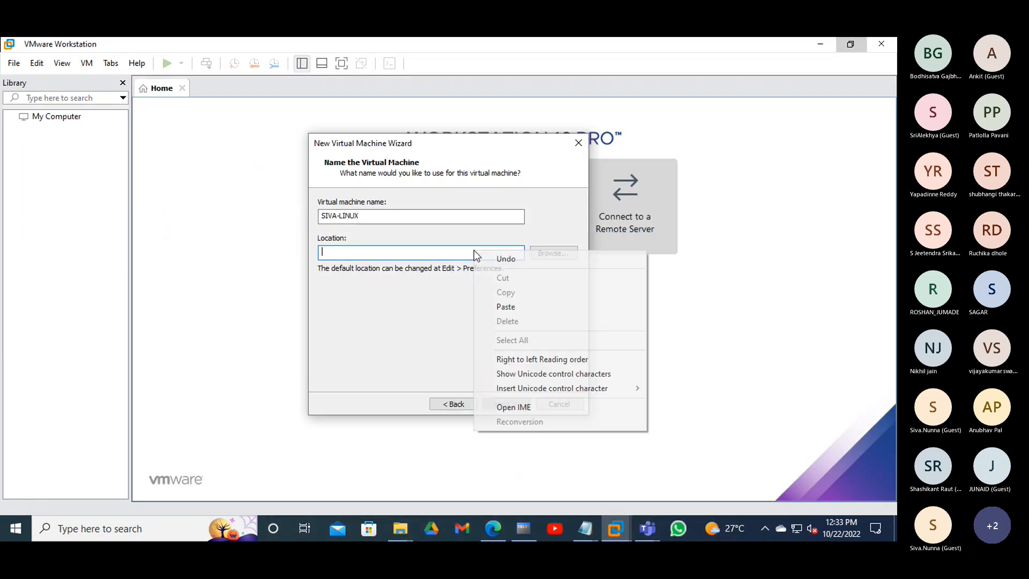
click(493, 304)
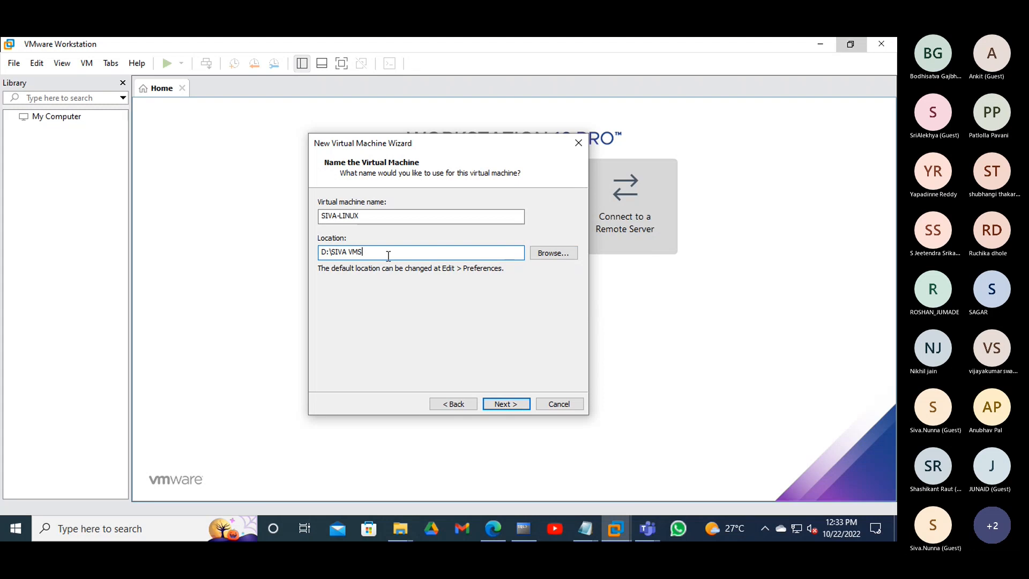
text(\)
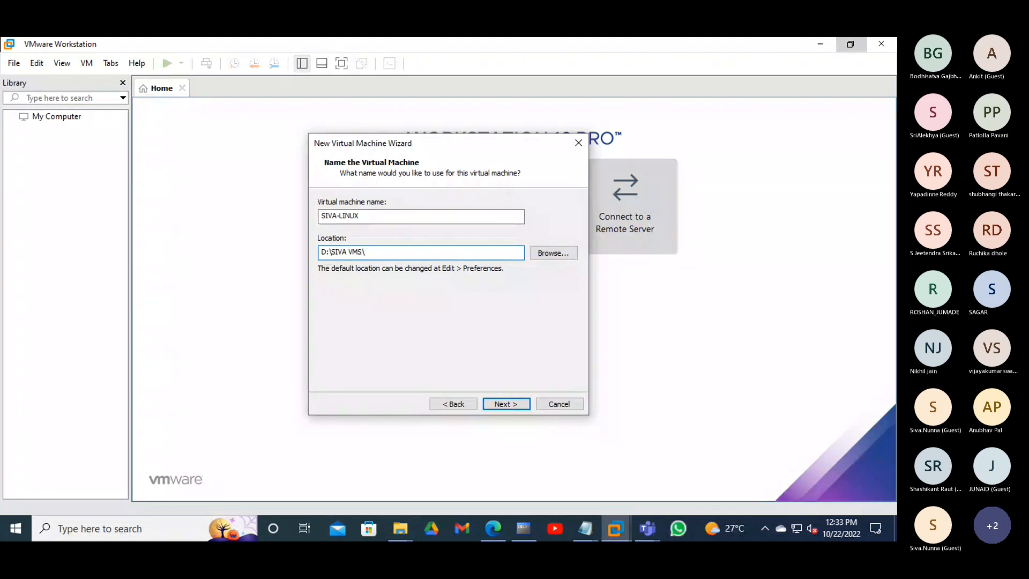
drag(375, 218, 326, 222)
right_click(327, 222)
click(340, 256)
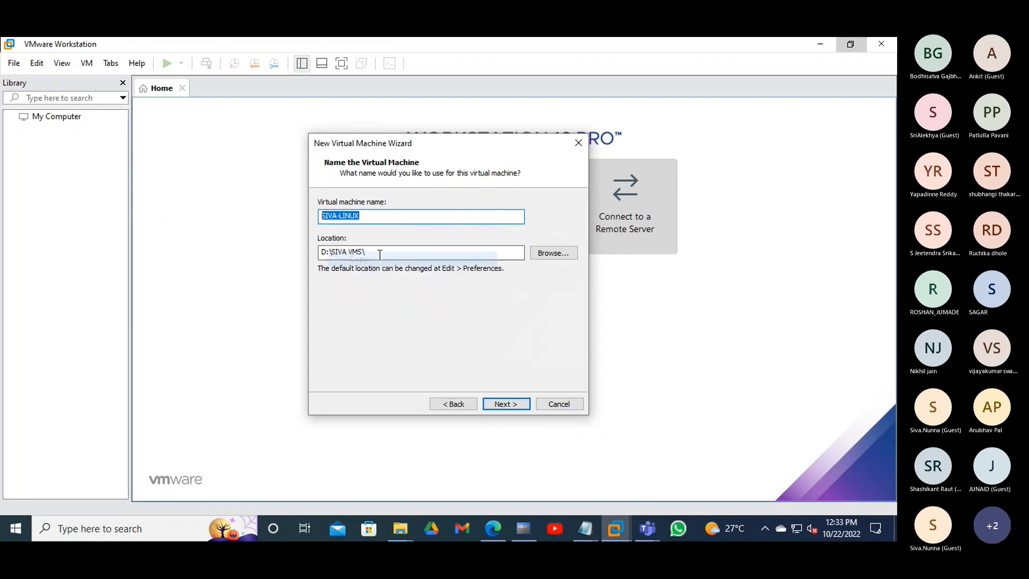
click(381, 253)
right_click(381, 253)
click(391, 306)
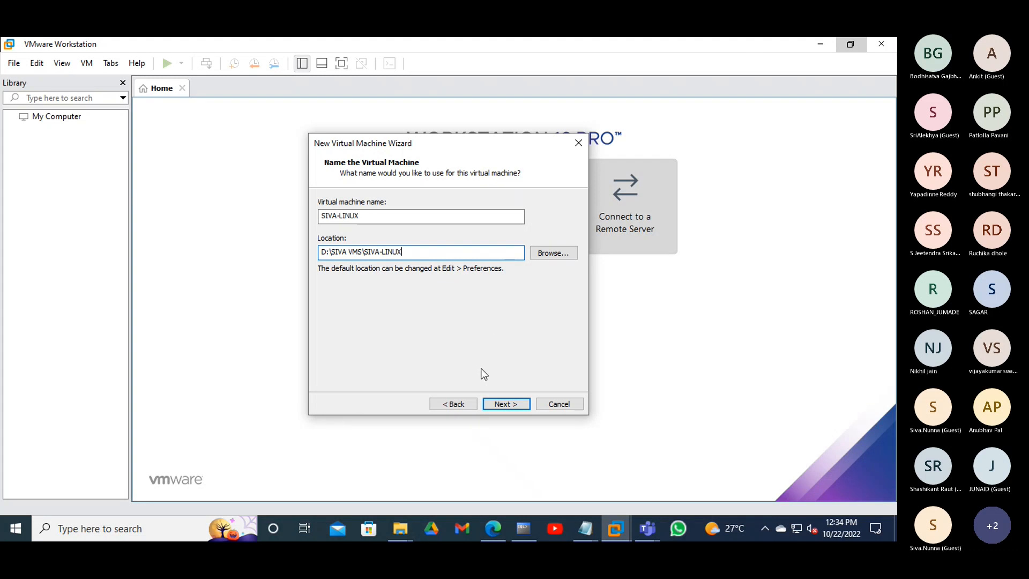
click(507, 404)
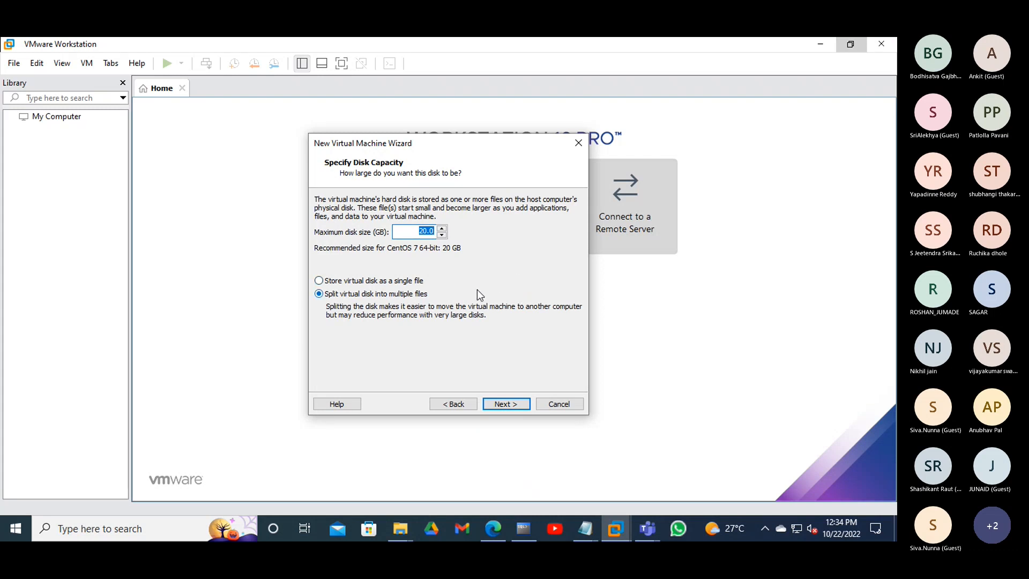
- Choose single-file disk storage and enter 200 GB as the maximum disk size
click(353, 281)
click(442, 235)
text(200)
- Advance to the Ready to Create Virtual Machine summary and open Customize Hardware
click(502, 407)
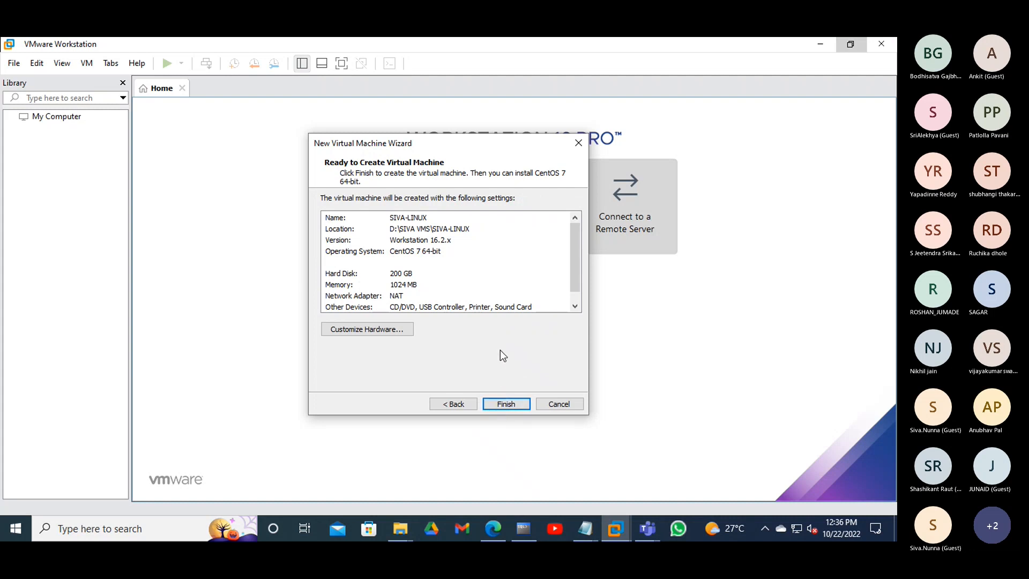
click(394, 333)
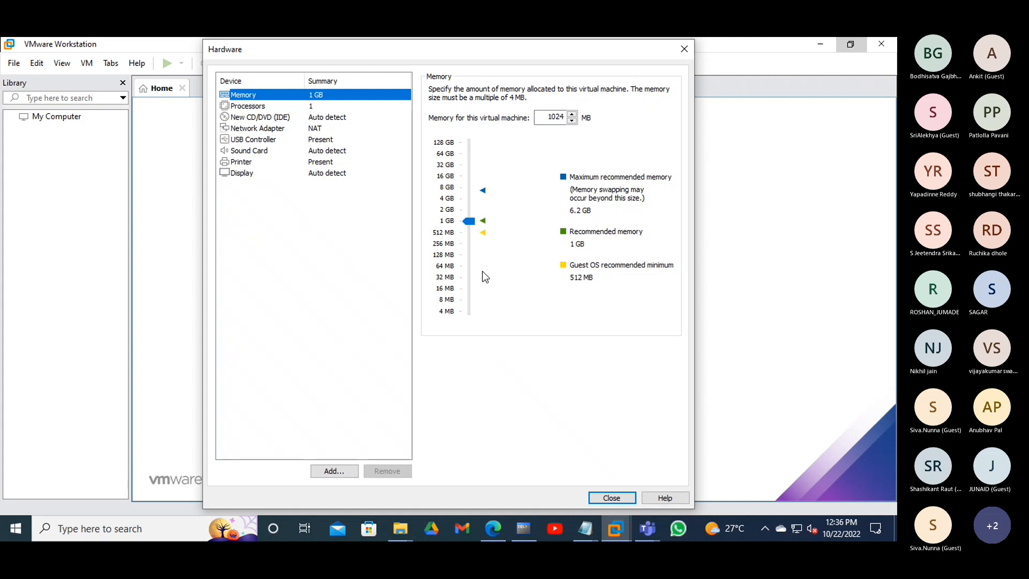
- Raise the machine's memory to 2048 MB and bring up the Processors settings
drag(470, 221, 471, 212)
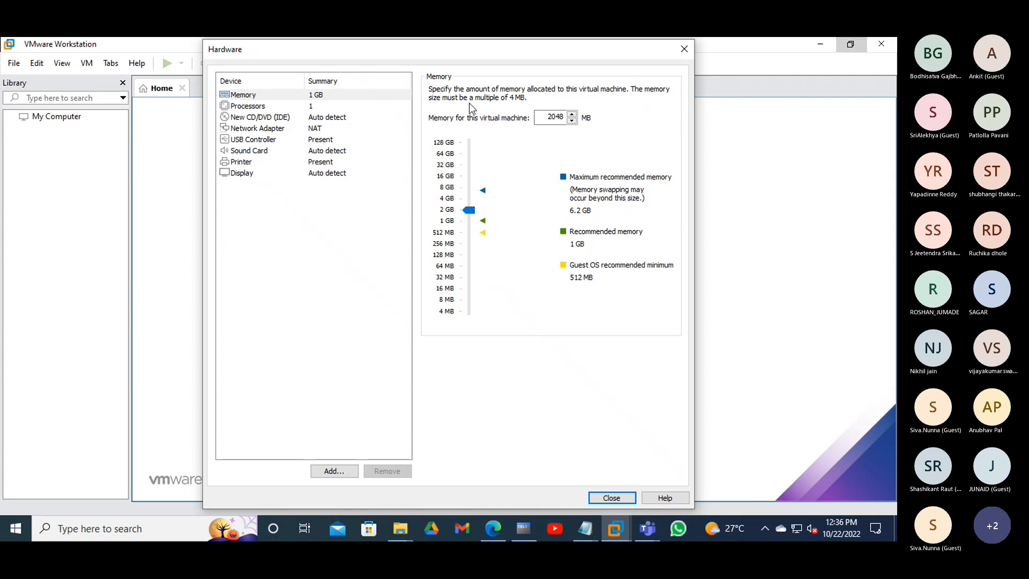
click(260, 109)
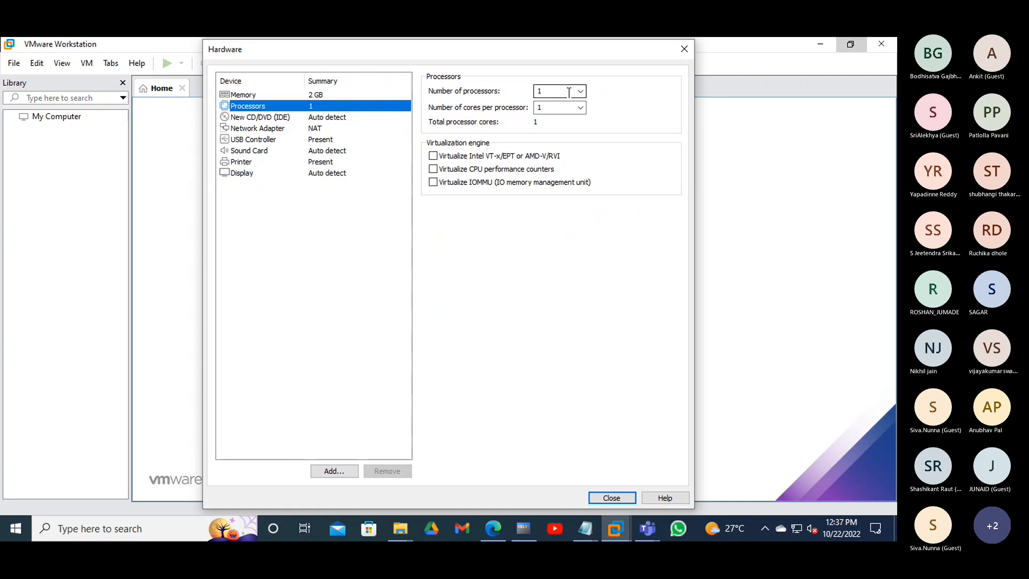
- Enable nested VT-x/AMD-V virtualization for the processor, then select the CD/DVD drive
click(433, 156)
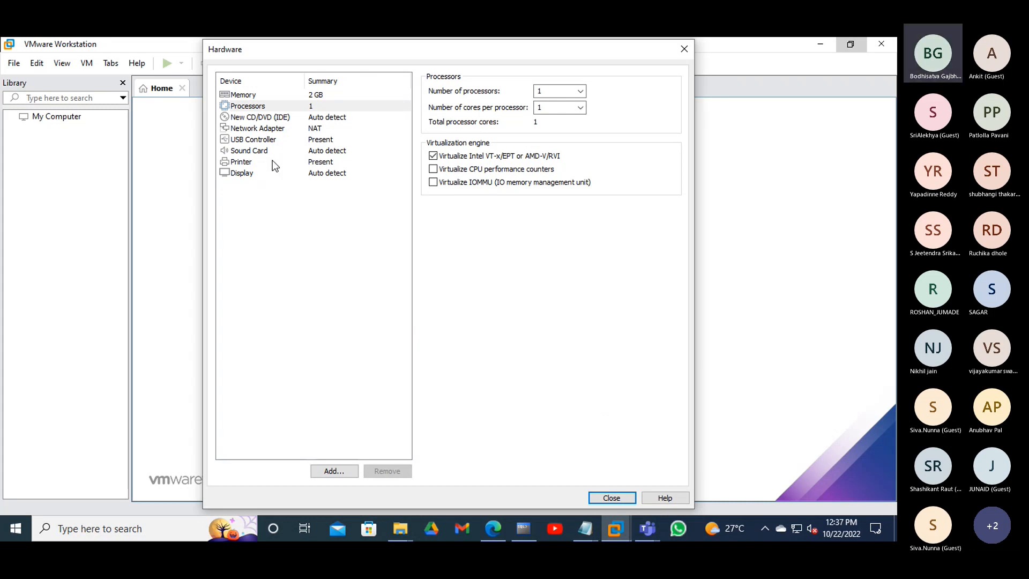
click(277, 117)
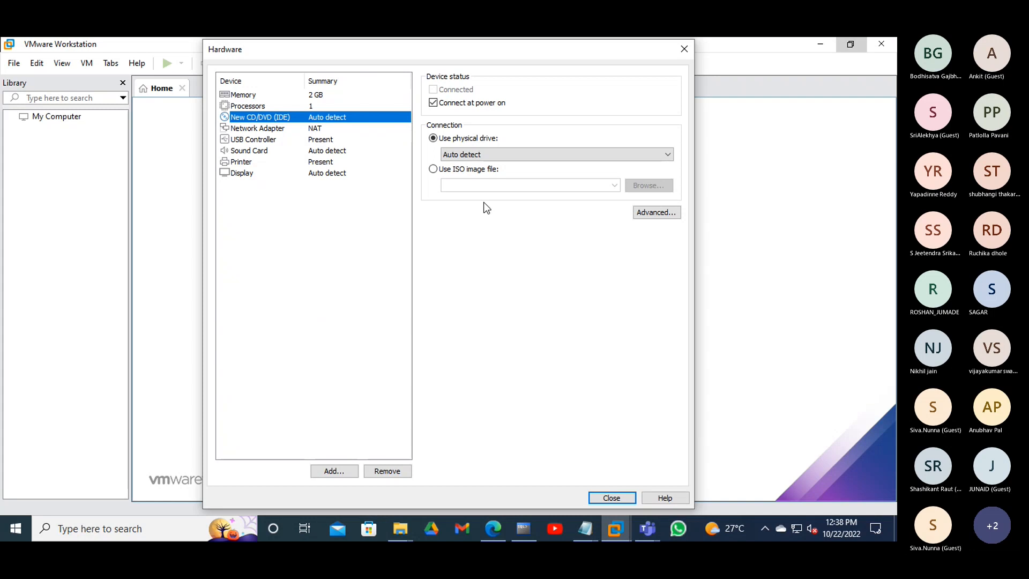
- Back the CD/DVD drive with CentOS-7-x86_64-DVD-2009.iso from the Downloads folder
click(433, 170)
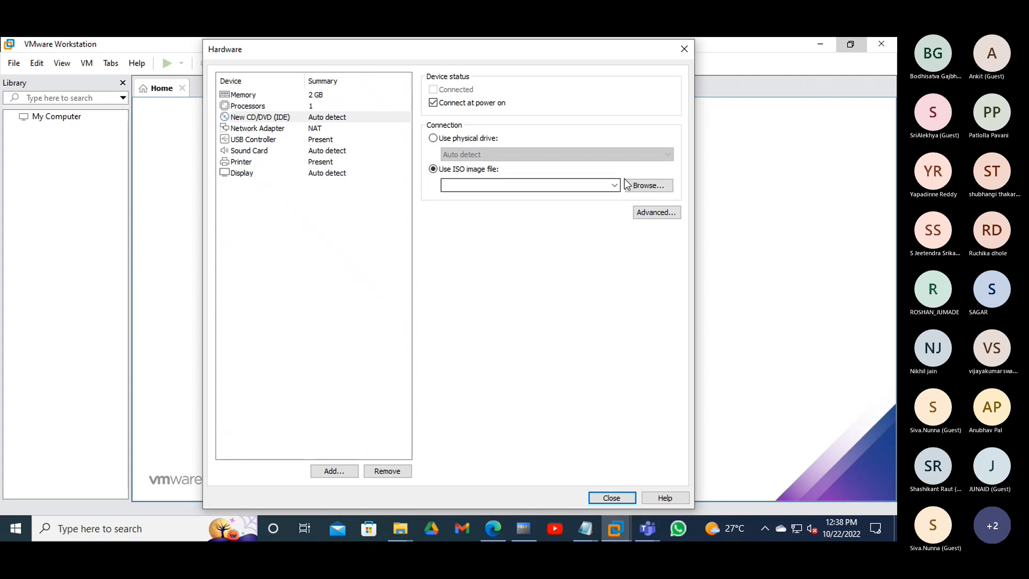
click(646, 186)
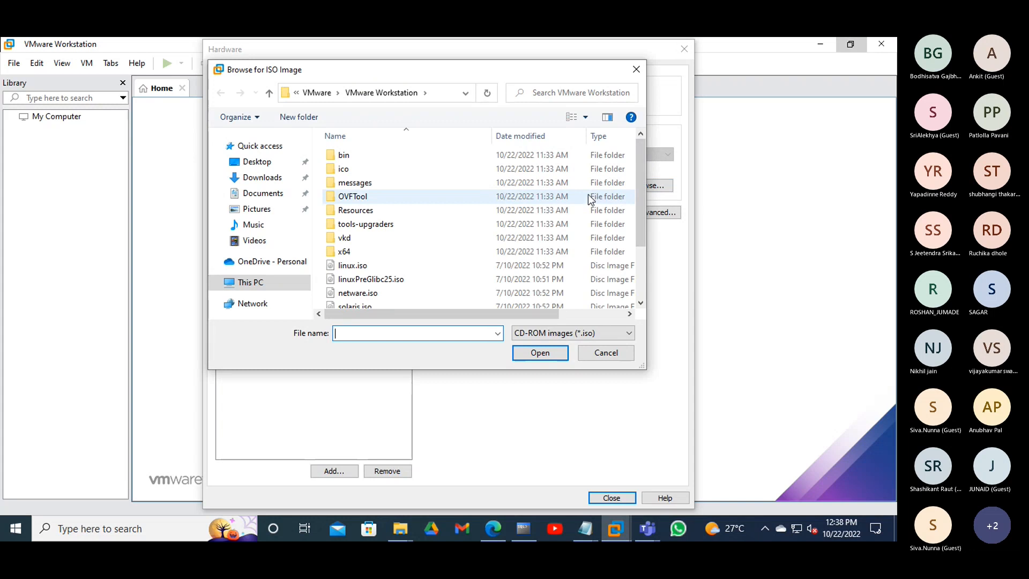
click(253, 180)
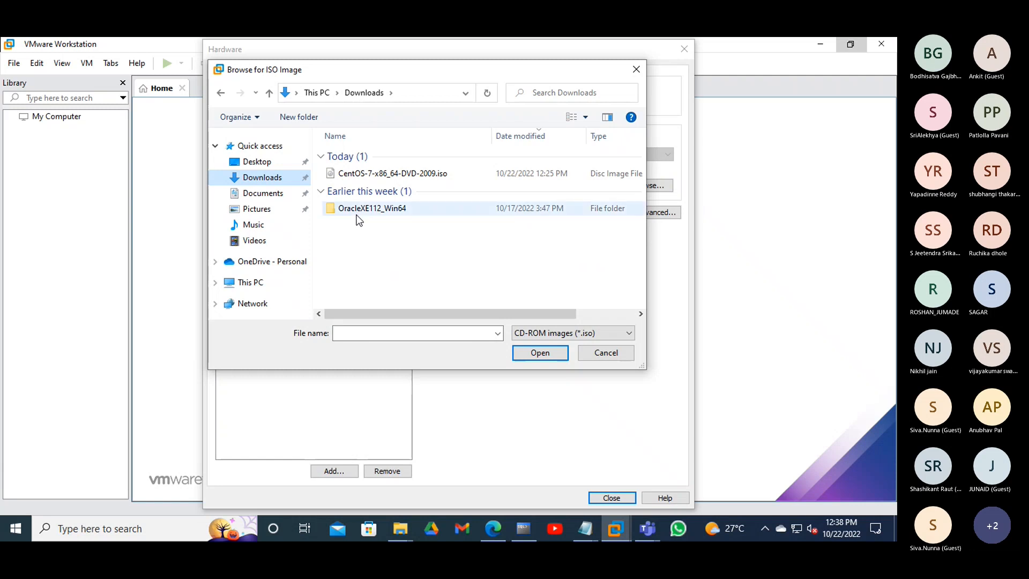
double_click(386, 175)
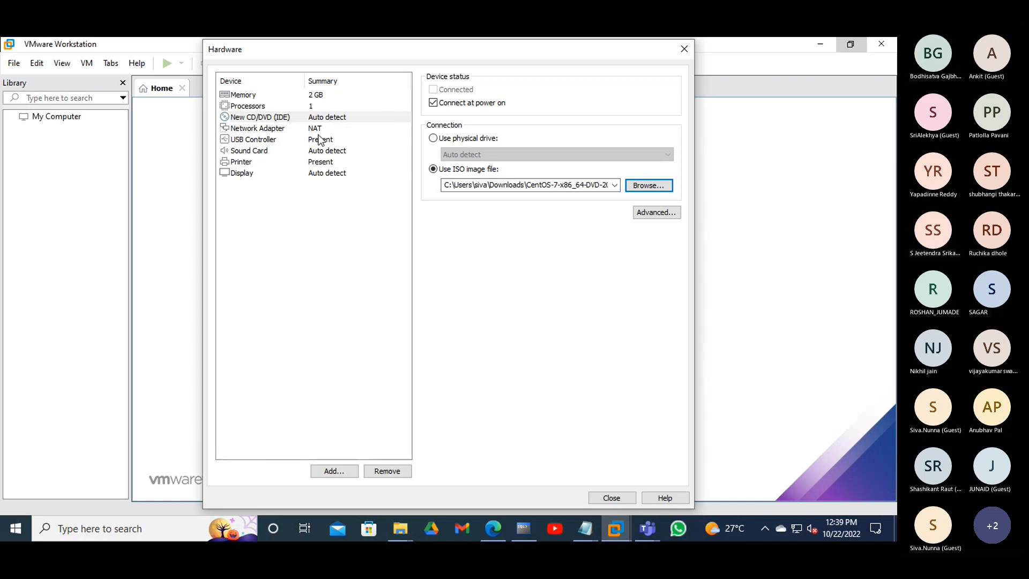
- Connect the network adapter to the Custom VMnet0 virtual network instead of NAT
click(303, 128)
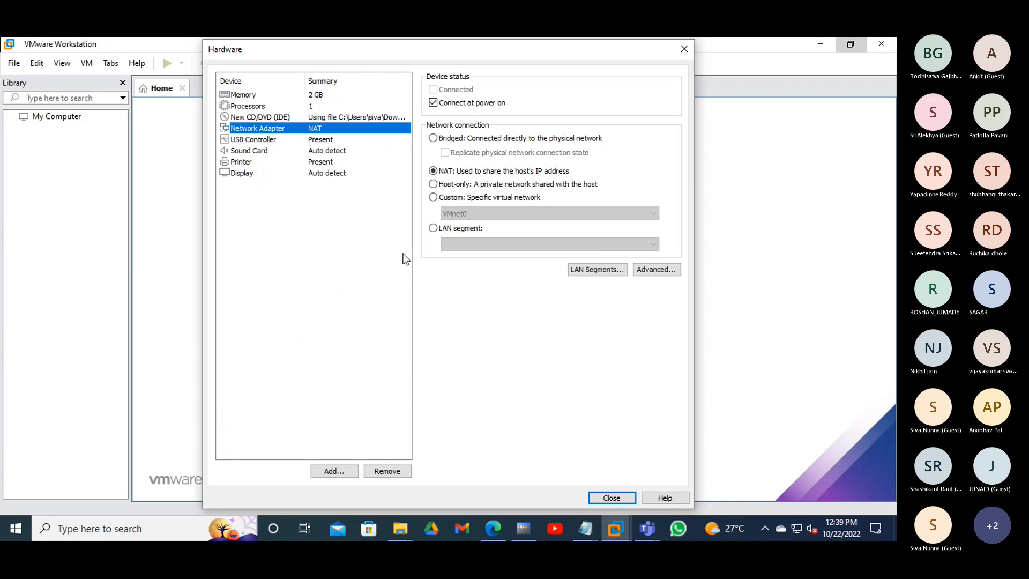
click(433, 197)
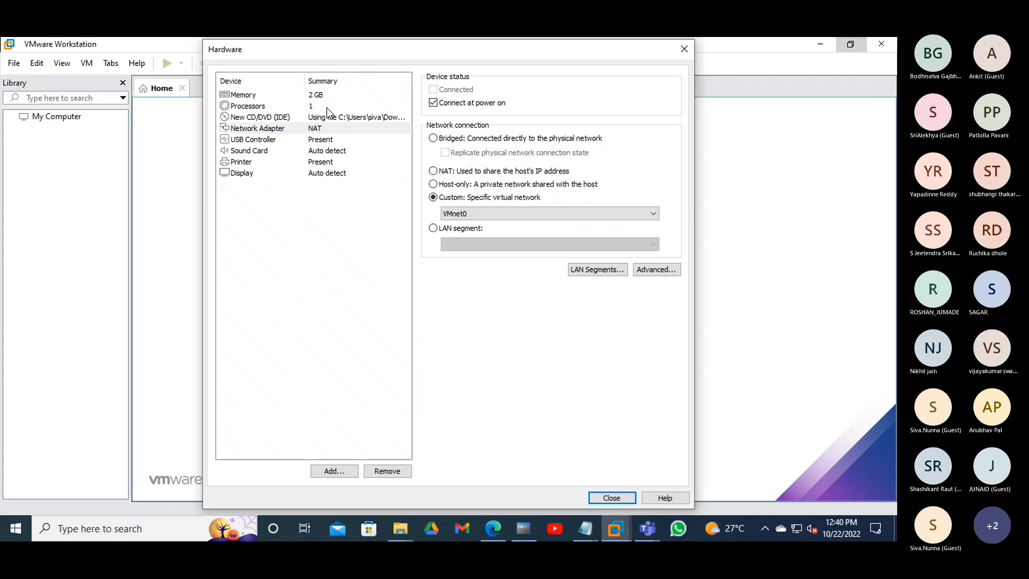
click(282, 93)
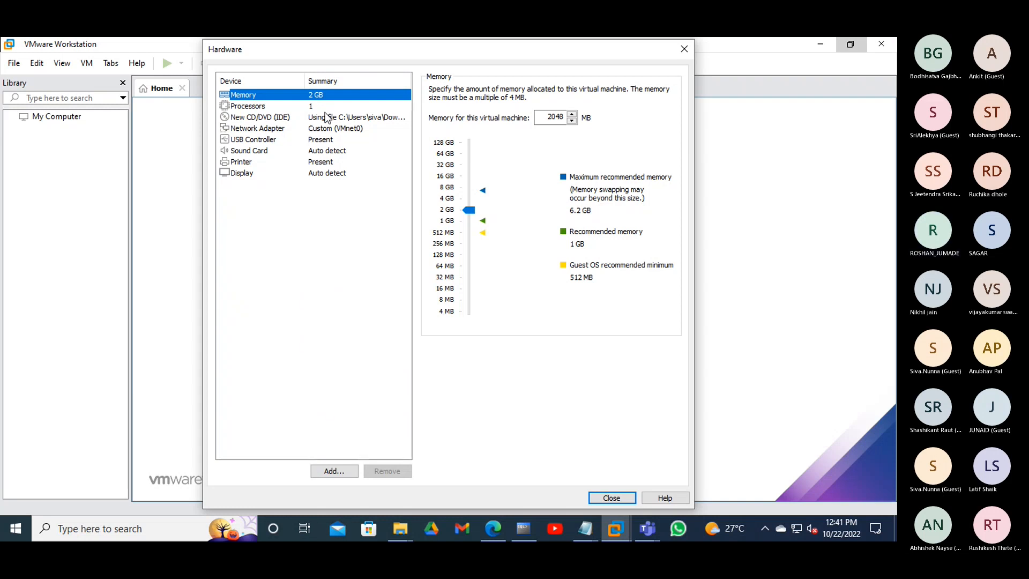
click(325, 107)
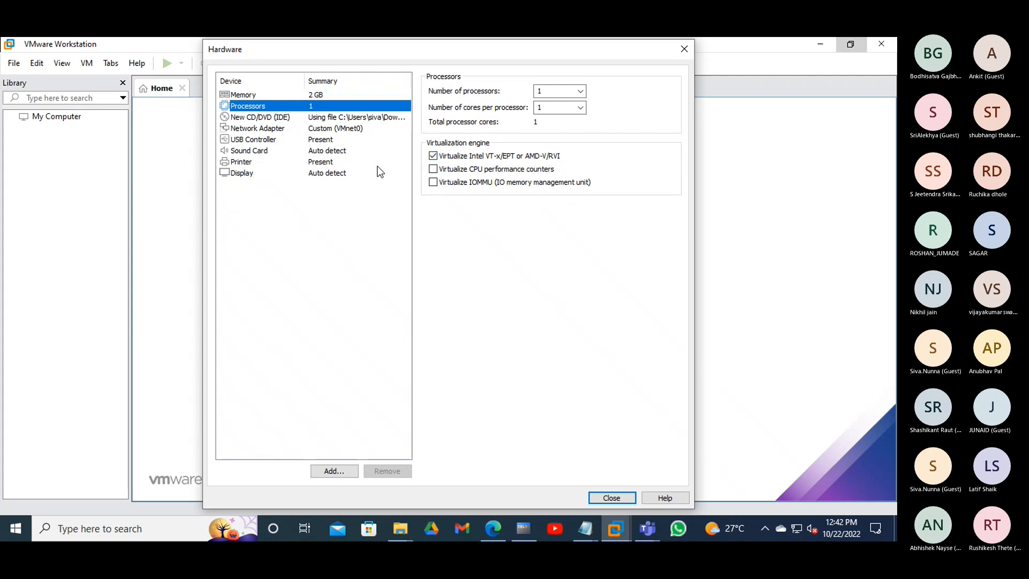
click(288, 117)
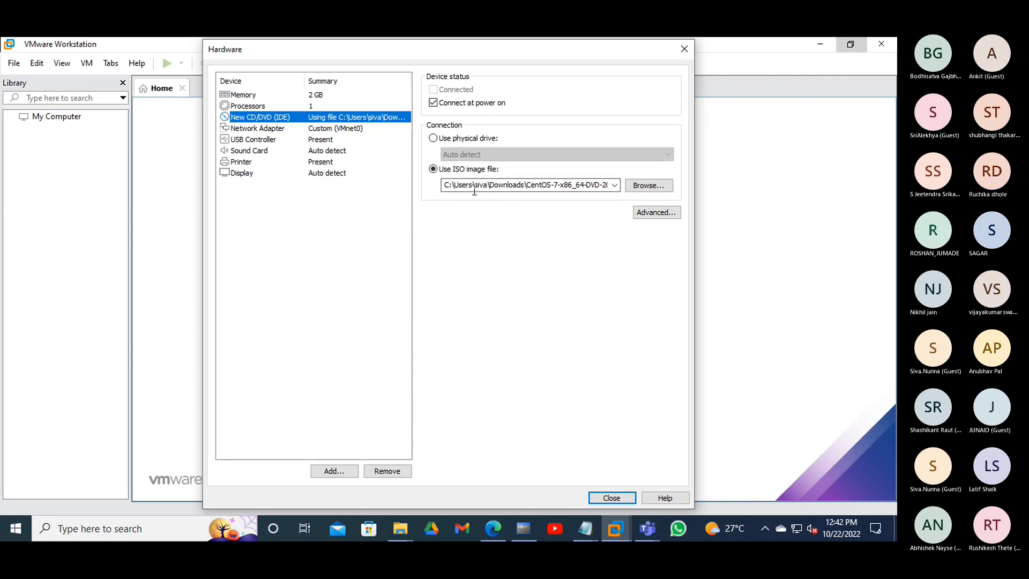
click(269, 129)
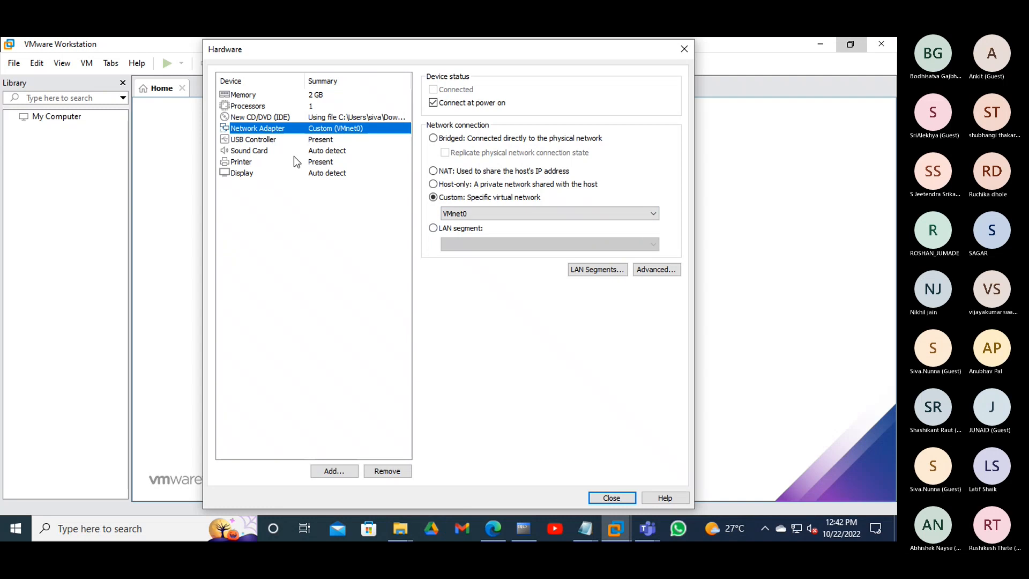
- Close the Hardware dialog, finish the wizard, and briefly open then dismiss the Edit menu
click(610, 496)
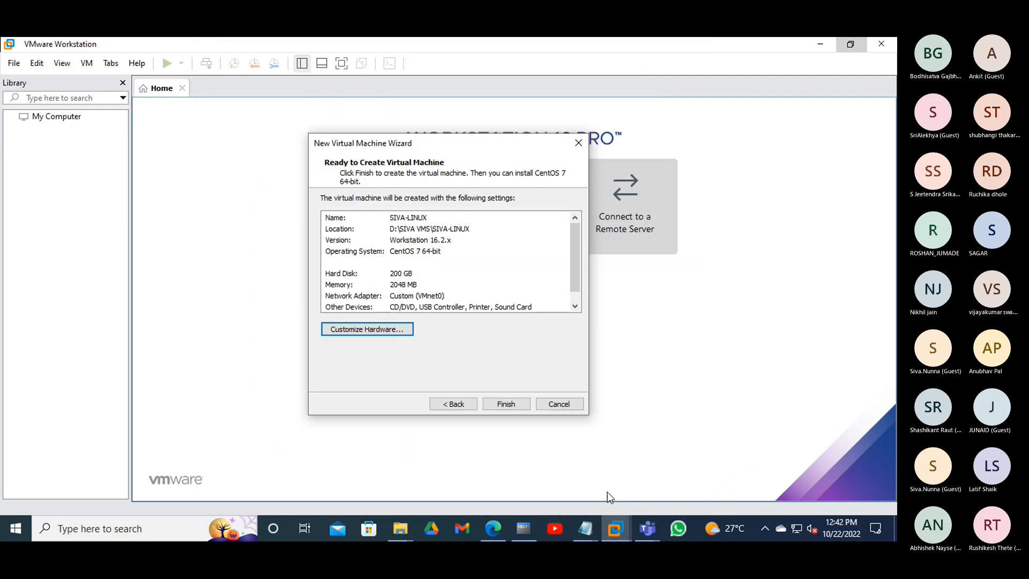
click(514, 402)
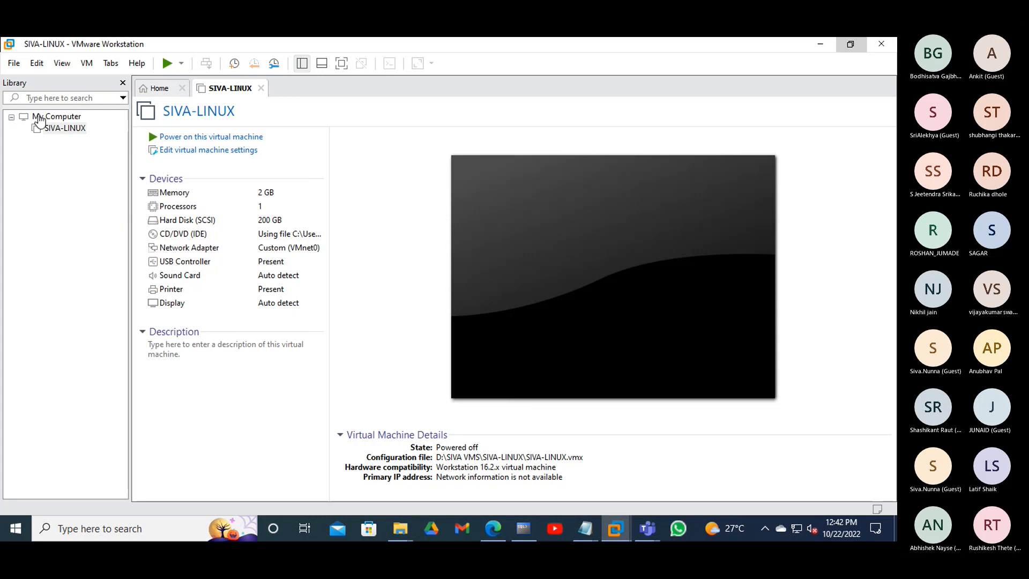
click(36, 64)
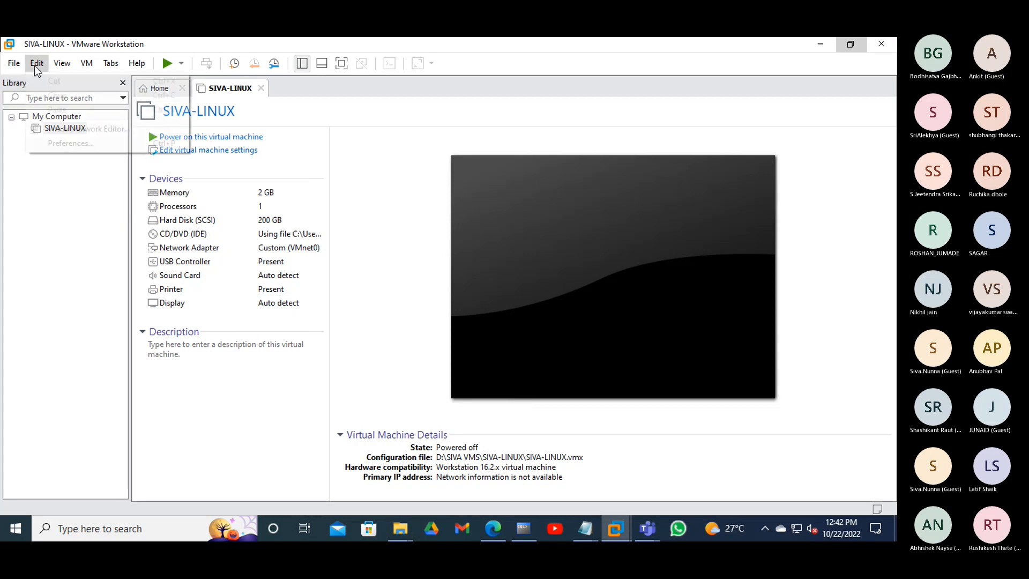
click(310, 101)
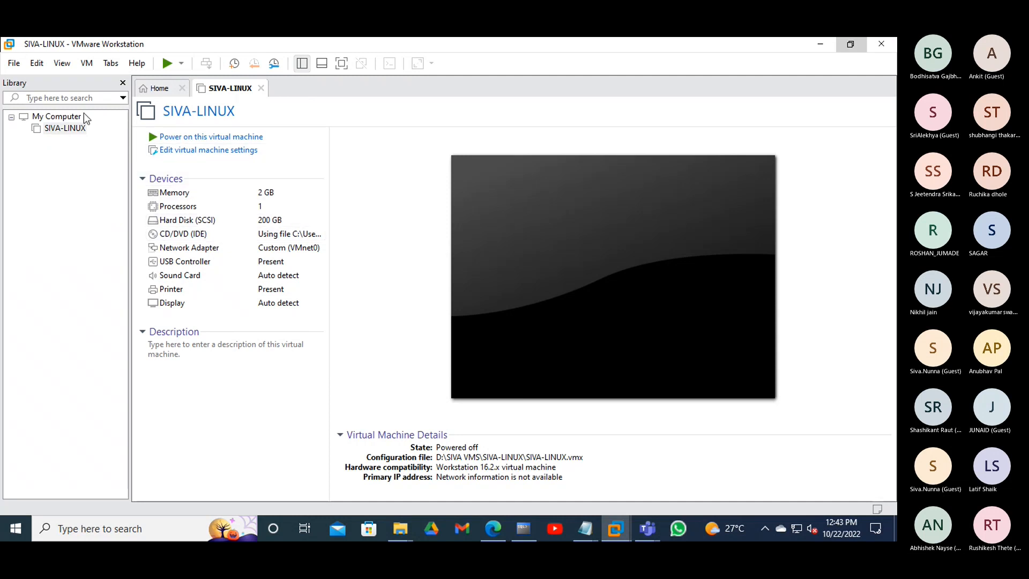
- Open SIVA-LINUX's settings, review its Processors and Hard Disk, then view the Advanced options
click(207, 152)
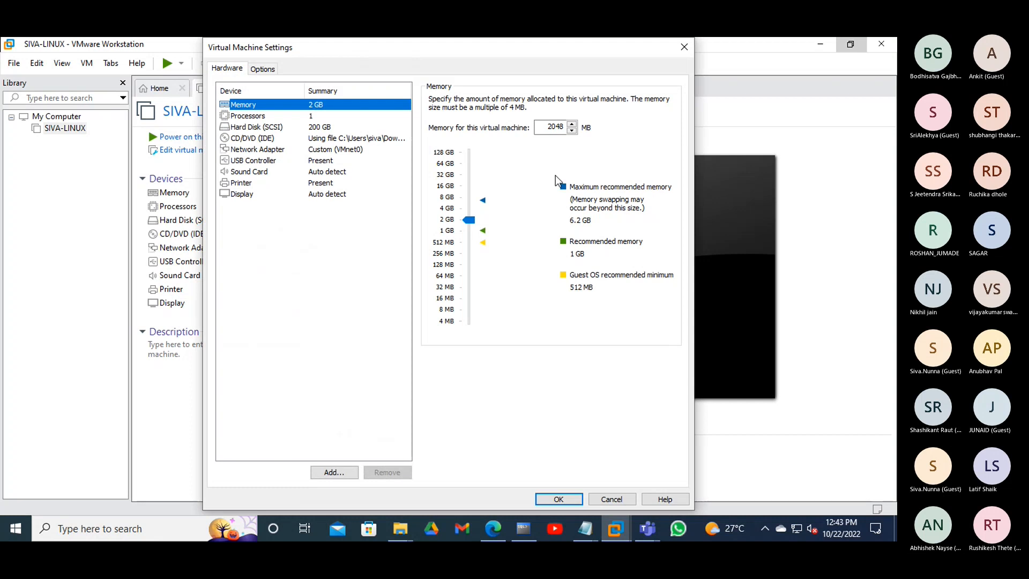
click(369, 116)
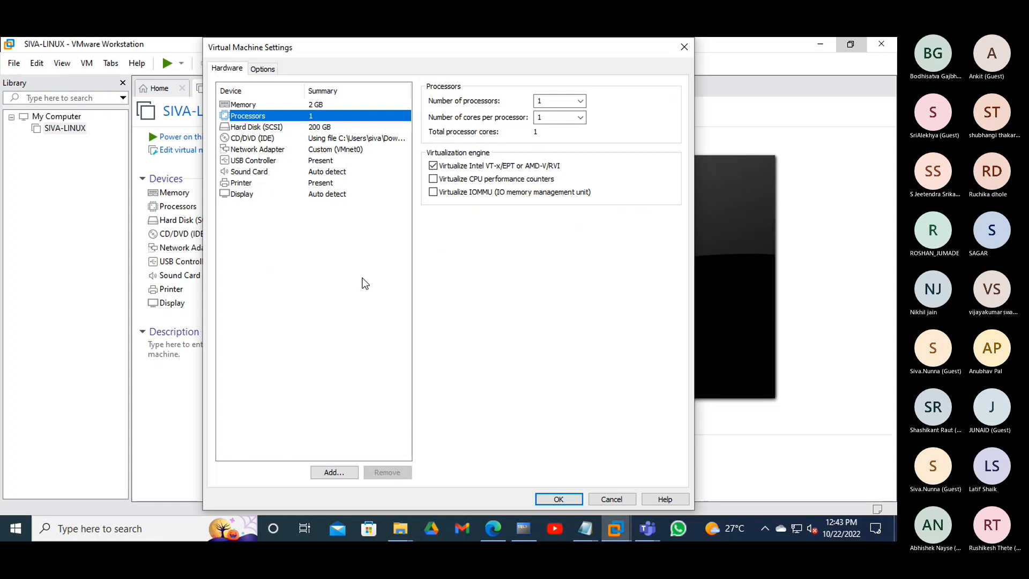
click(310, 128)
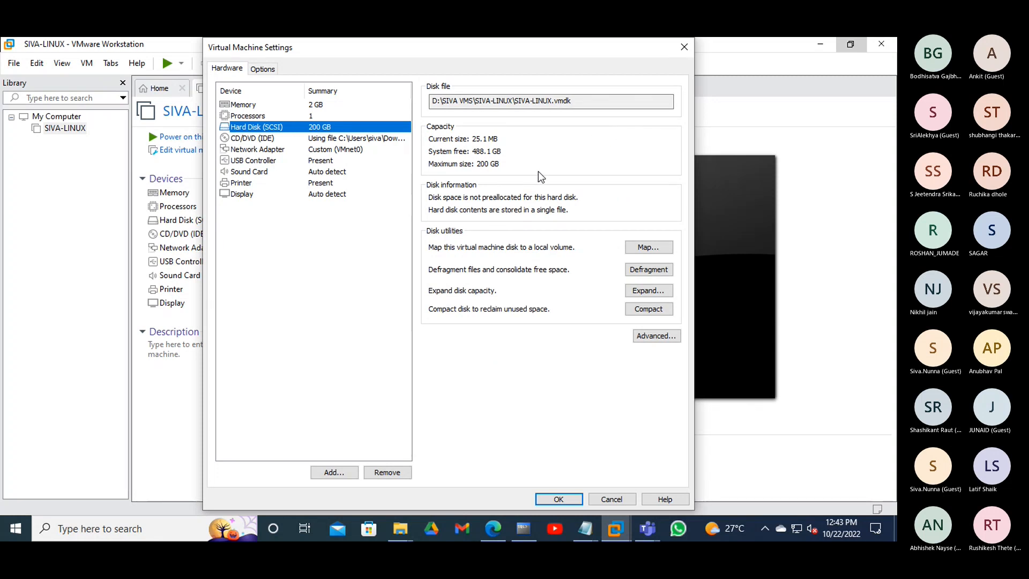
click(264, 70)
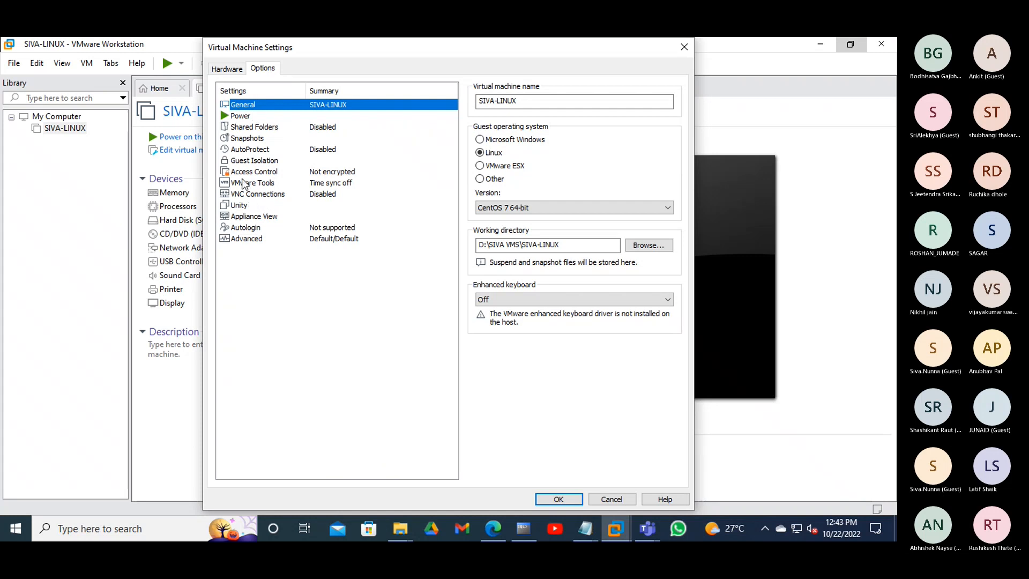
click(247, 240)
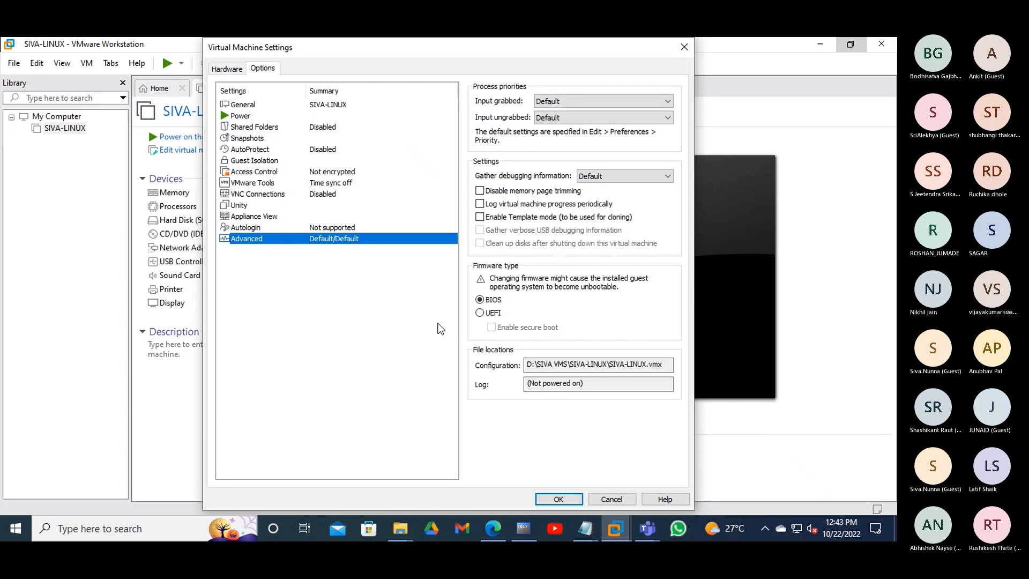
- Select UEFI firmware, enable 'Synchronize guest time with host' under VMware Tools, and save the settings
click(481, 314)
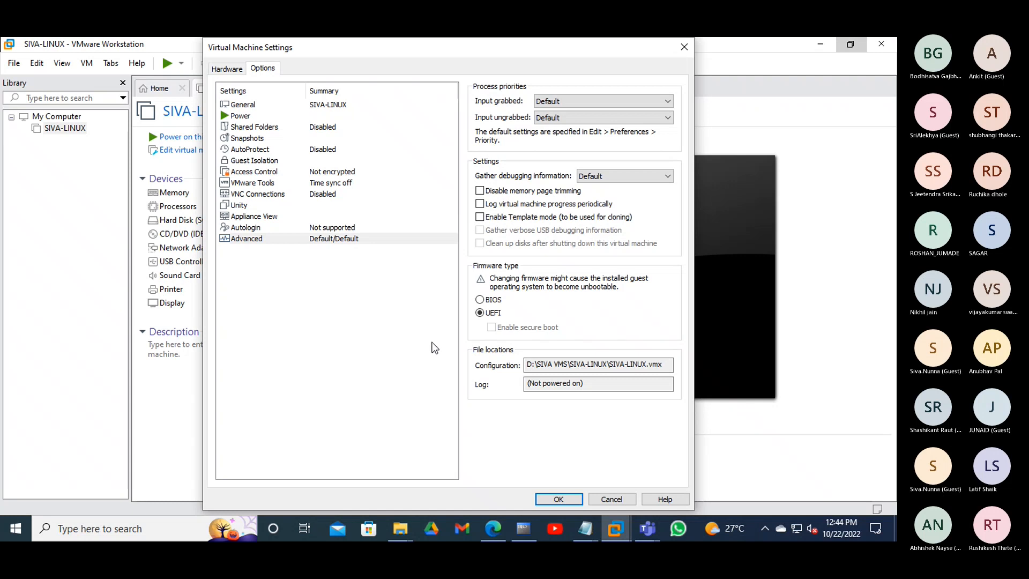
click(249, 184)
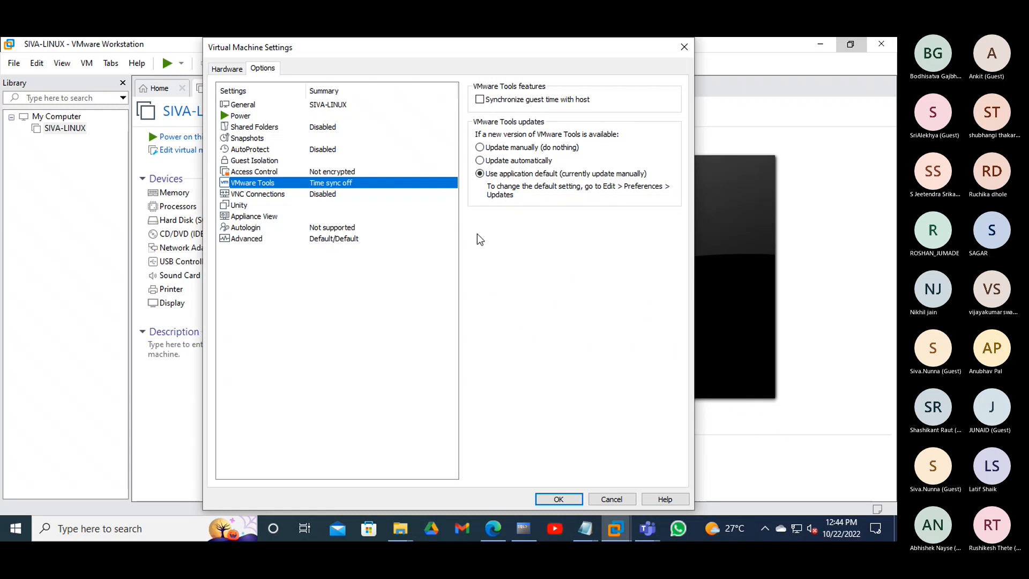
click(481, 102)
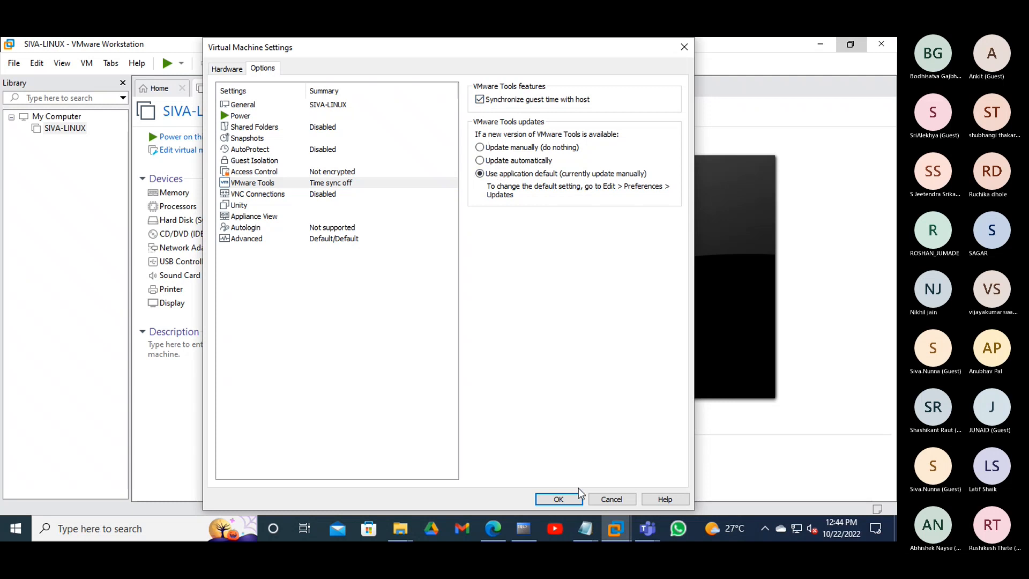
click(563, 497)
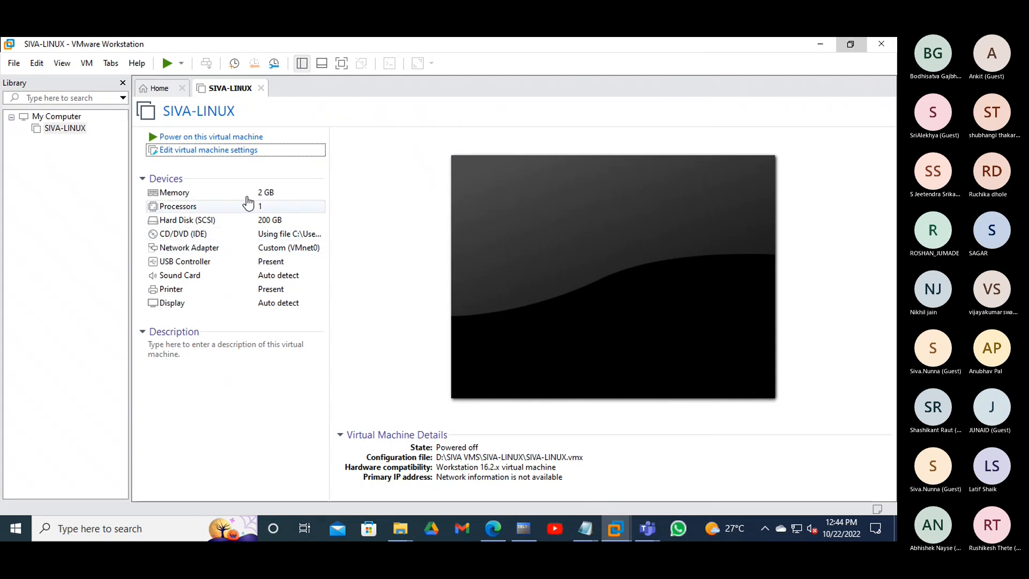
- Open the Virtual Network Editor from Edit, elevate it with Change Settings, then open the Start menu
click(41, 66)
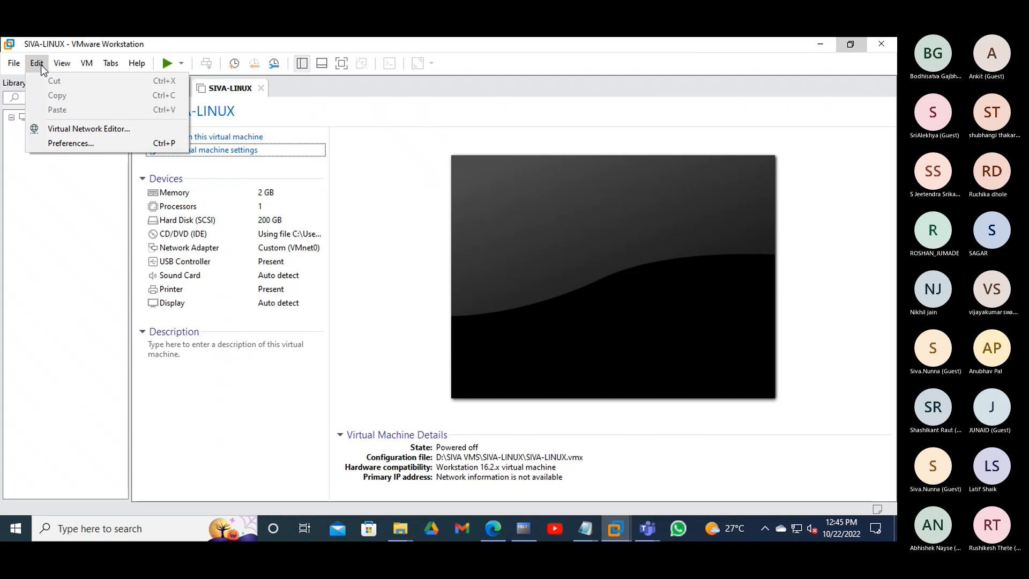
click(79, 130)
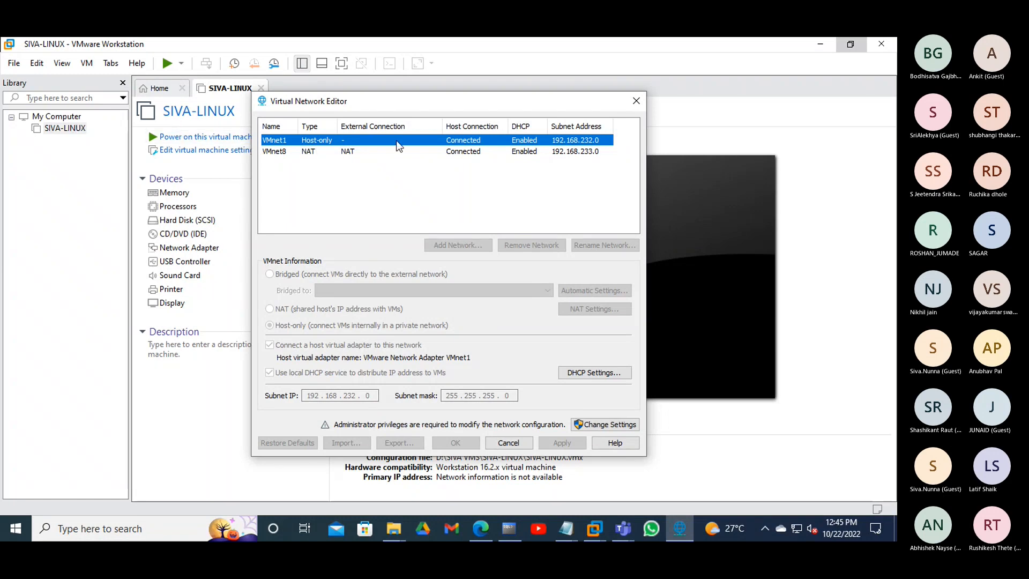
click(594, 426)
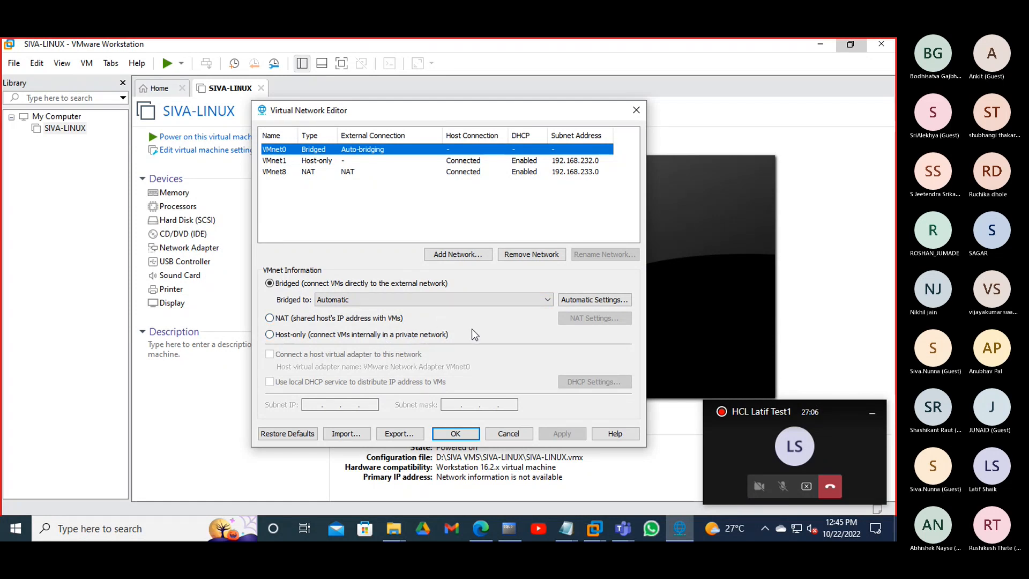
key(super)
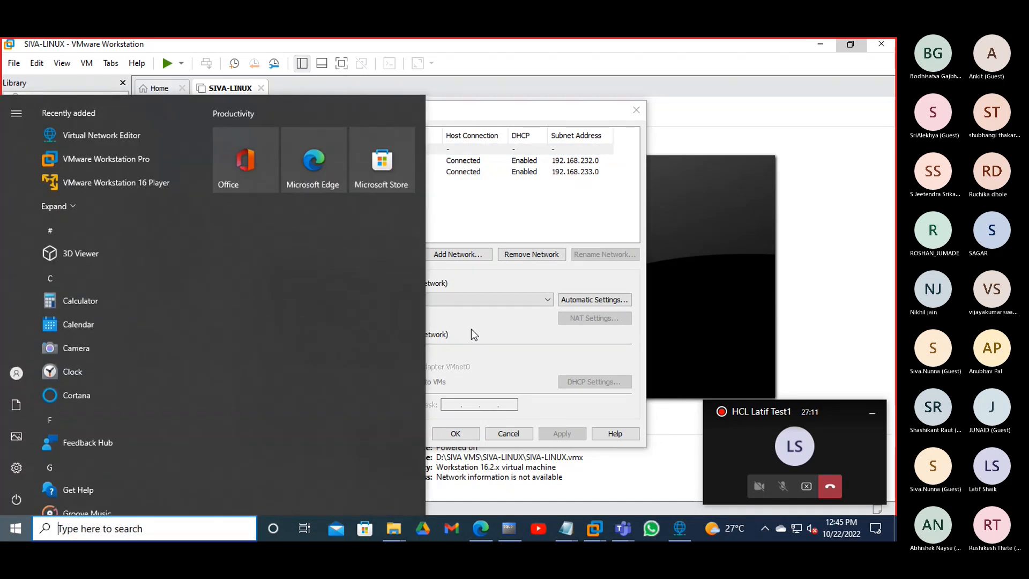
text(NCPA)
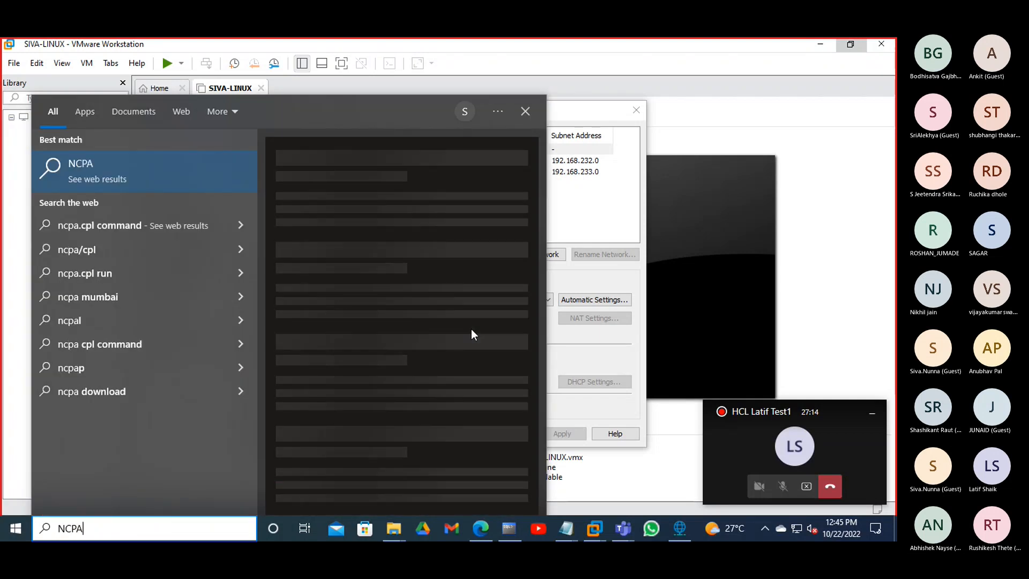
text(.)
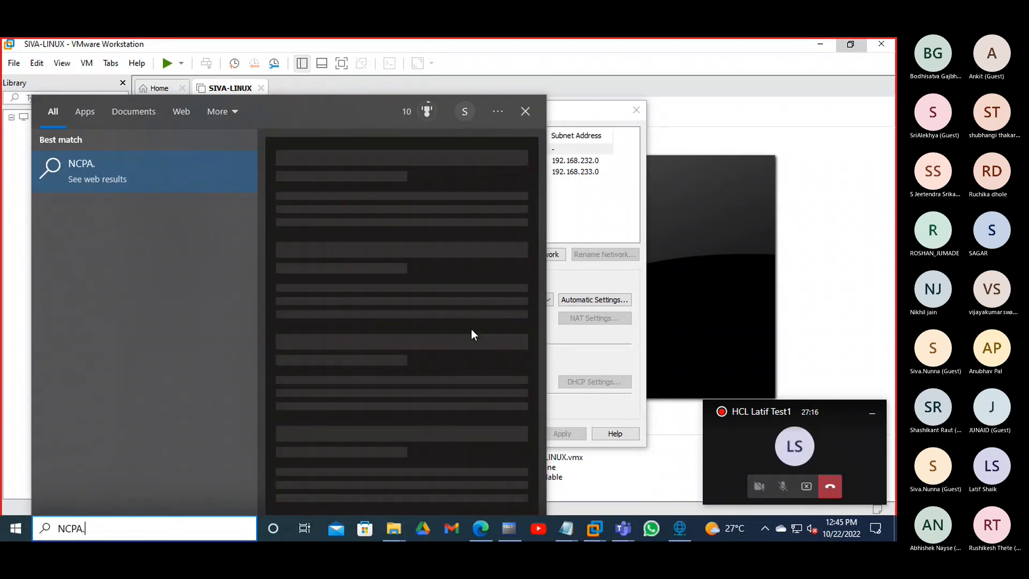
text(CPL)
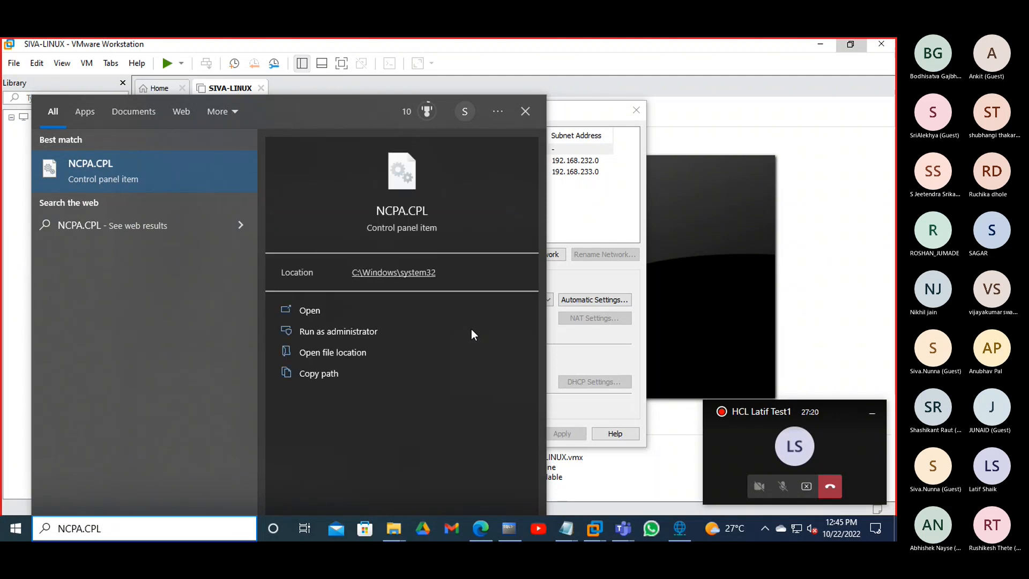
click(323, 309)
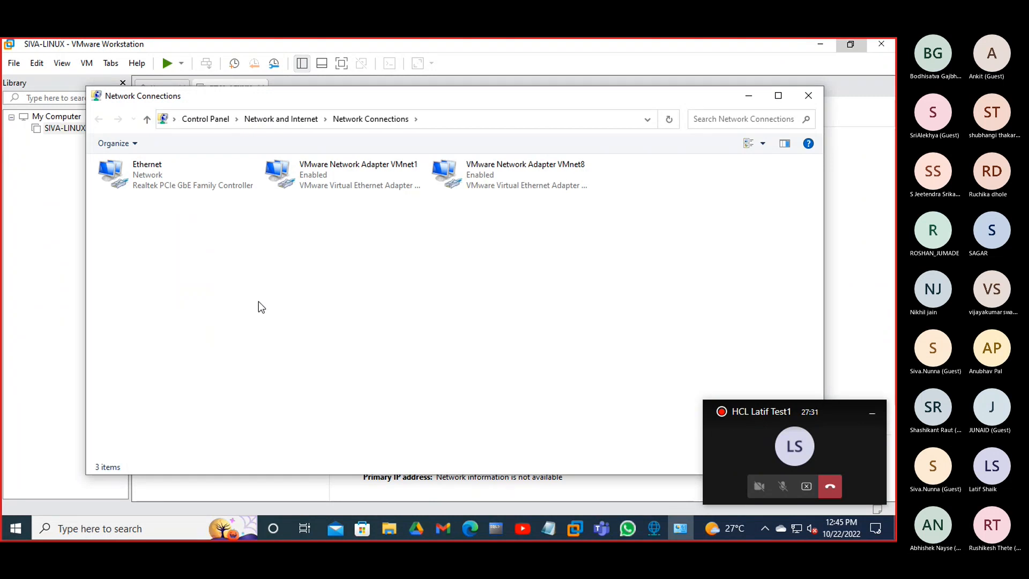
click(169, 181)
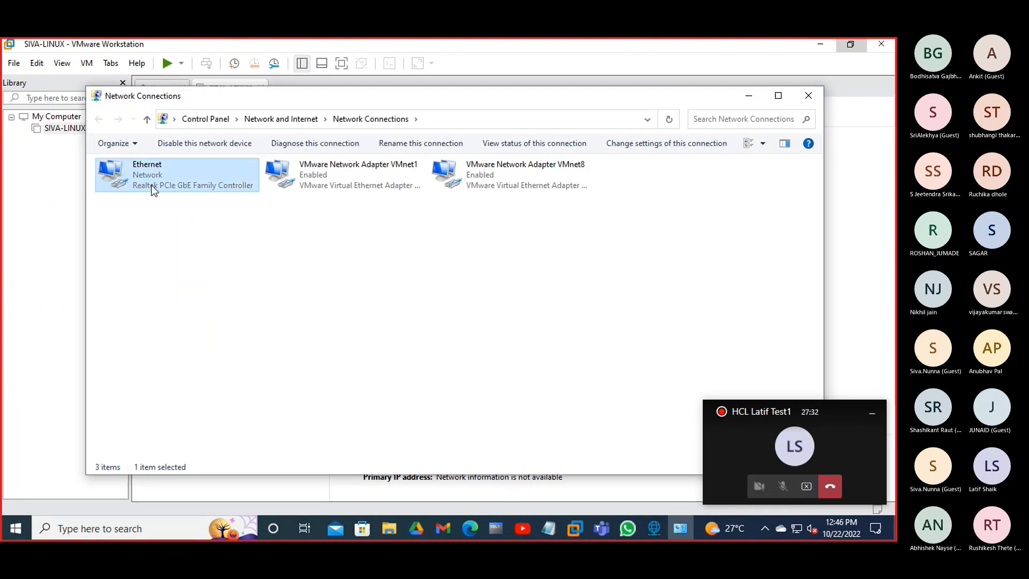
key(Right)
key(Right)
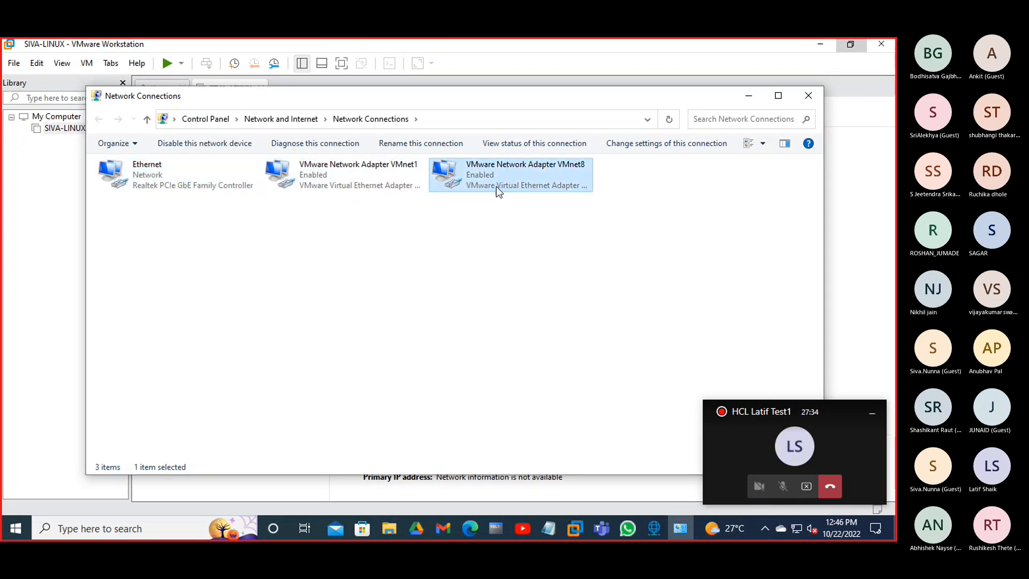
key(Left)
key(Left)
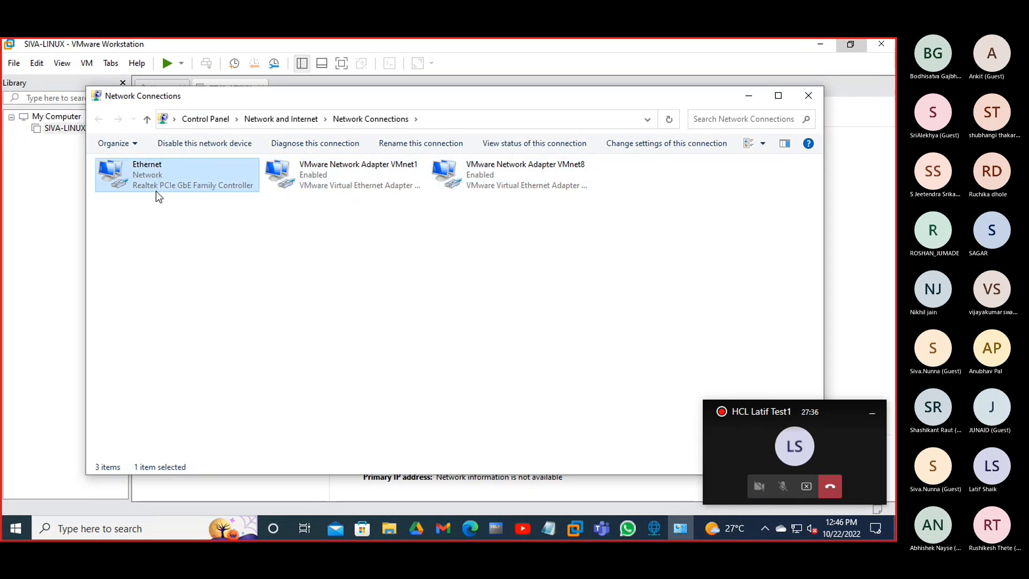
double_click(147, 185)
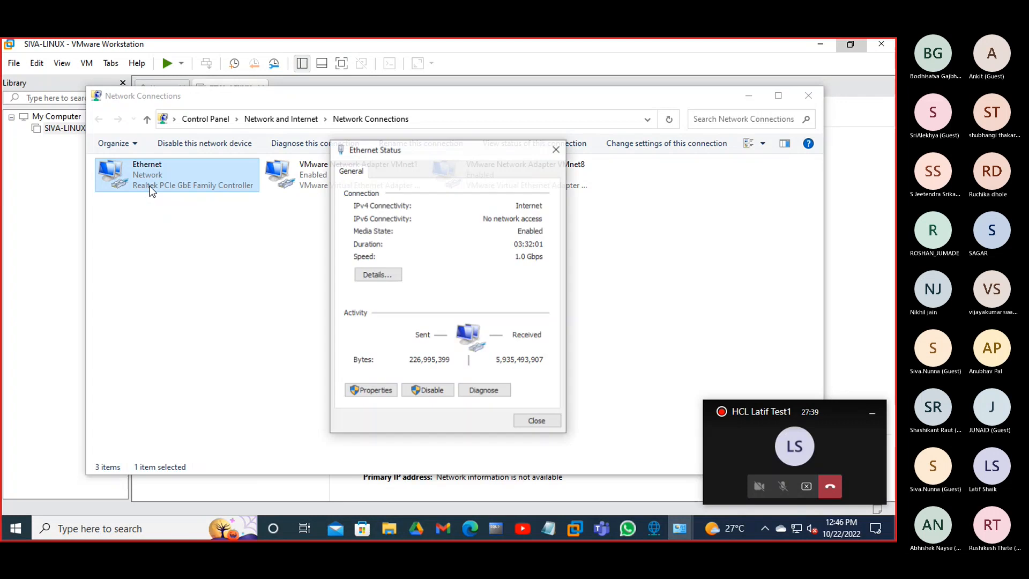
click(376, 276)
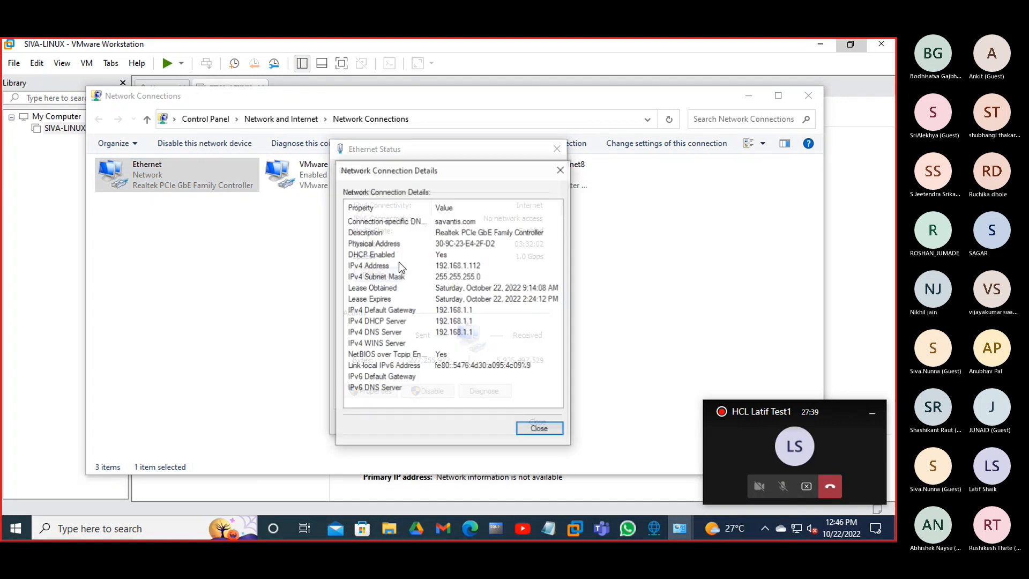
click(447, 235)
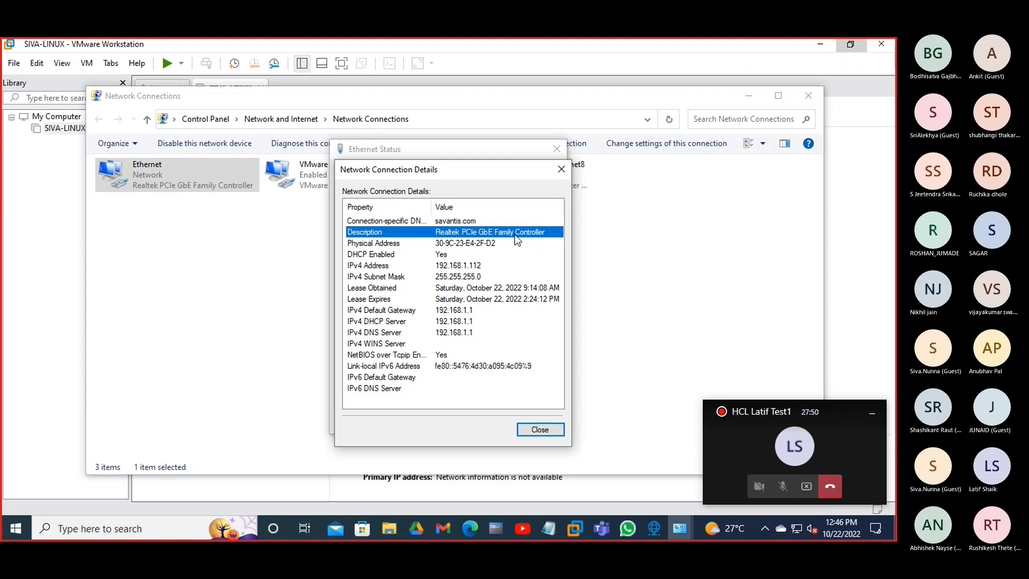
click(538, 431)
click(533, 422)
click(376, 306)
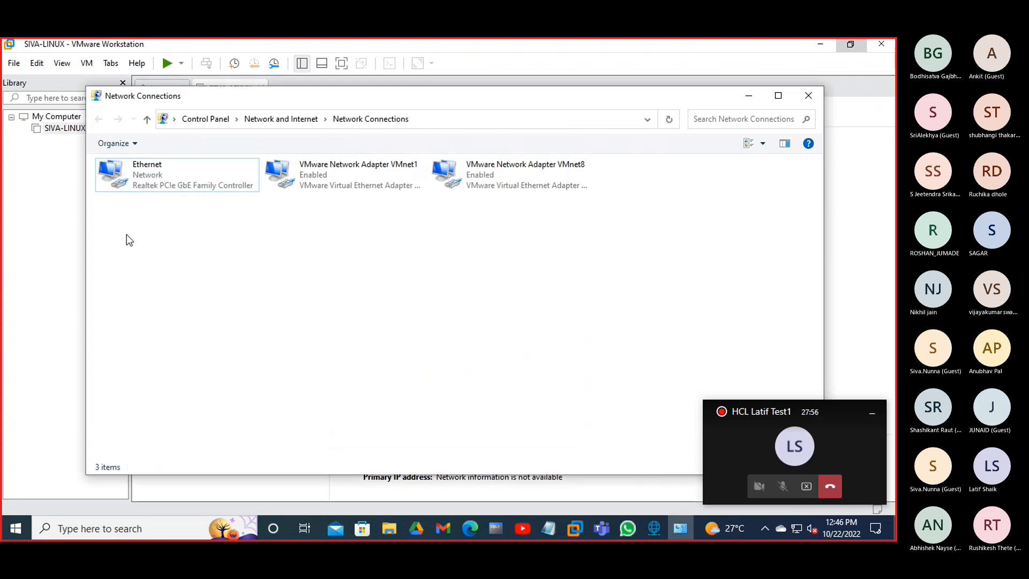
double_click(162, 185)
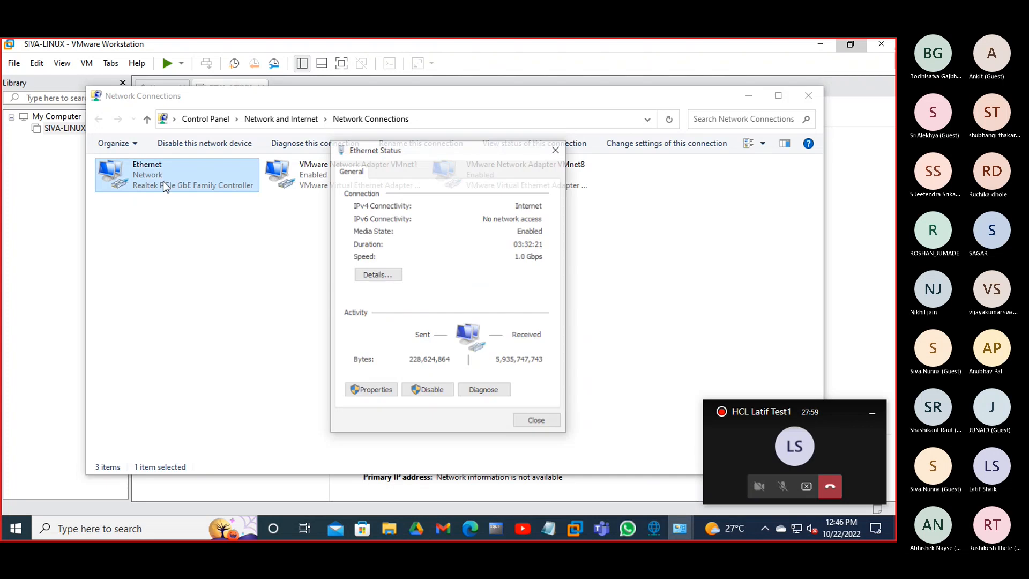
click(374, 274)
click(467, 232)
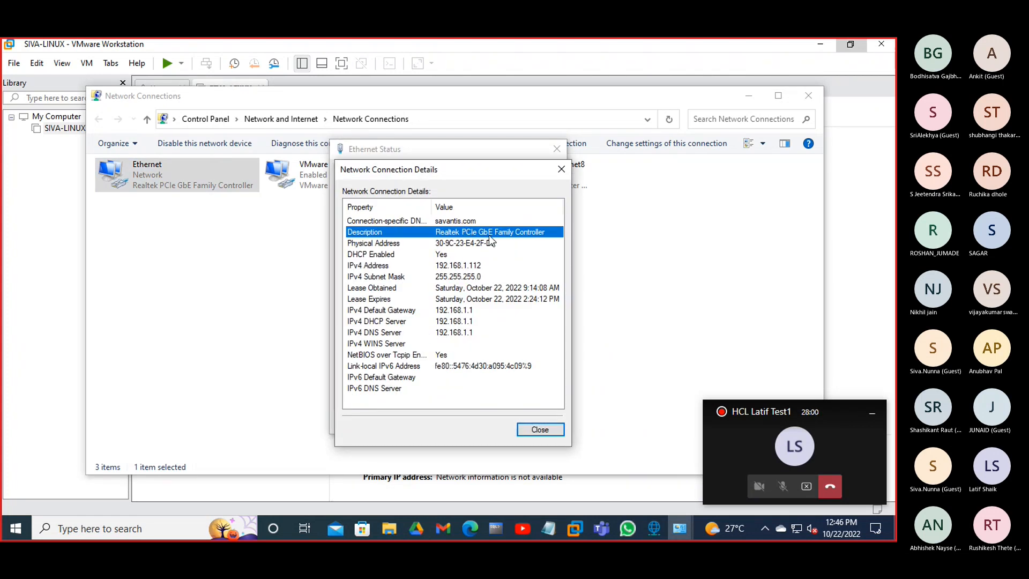
click(540, 429)
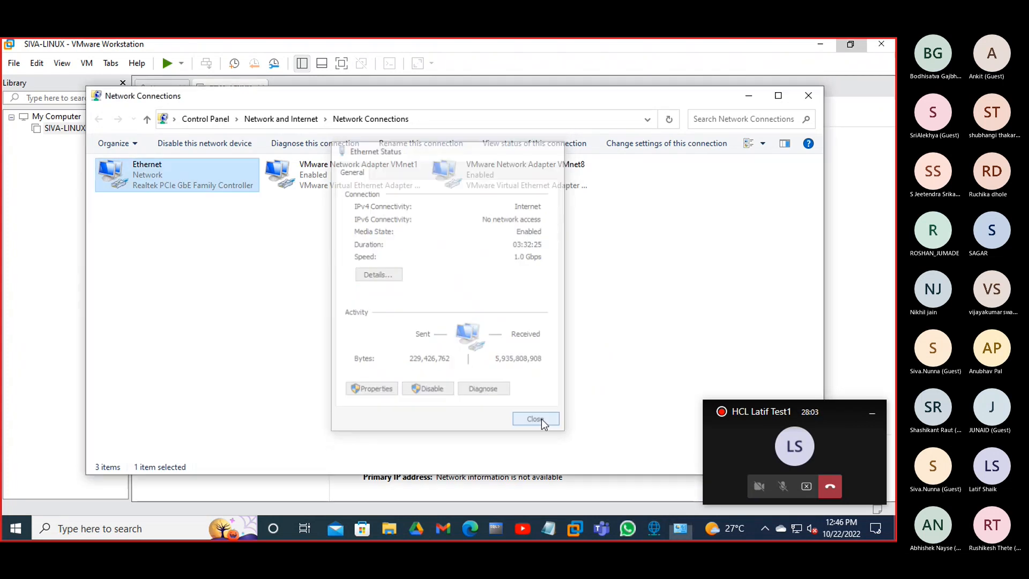
click(541, 419)
click(808, 95)
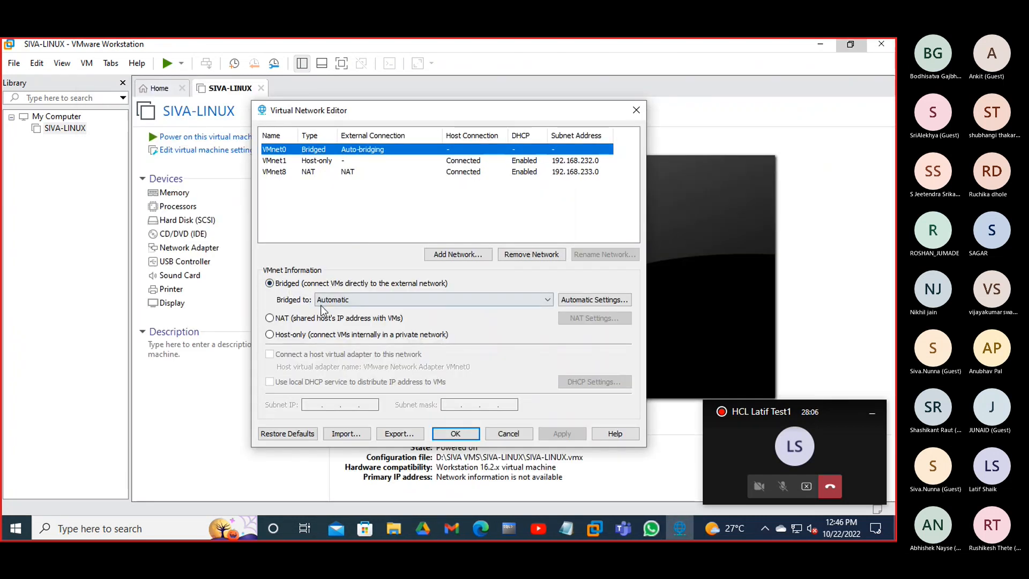
- Set VMnet0's Bridged to adapter to the Realtek PCIe GbE Family Controller
click(353, 301)
click(355, 319)
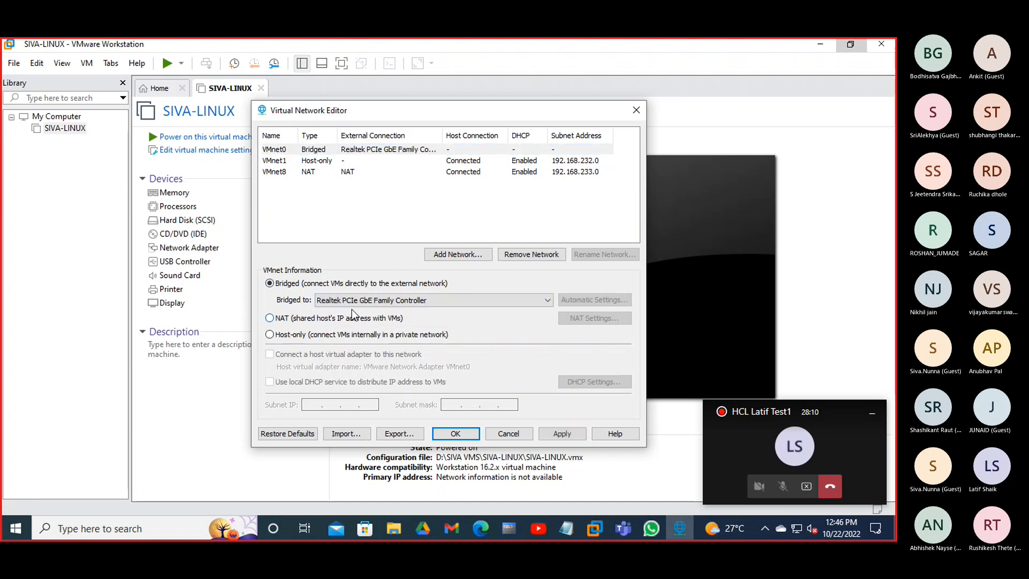
click(416, 302)
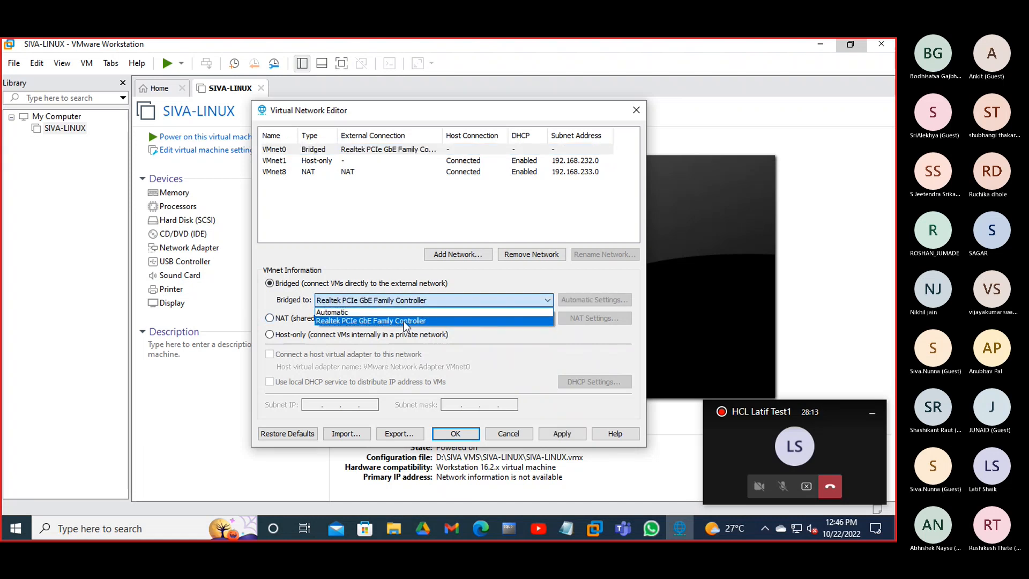
click(402, 322)
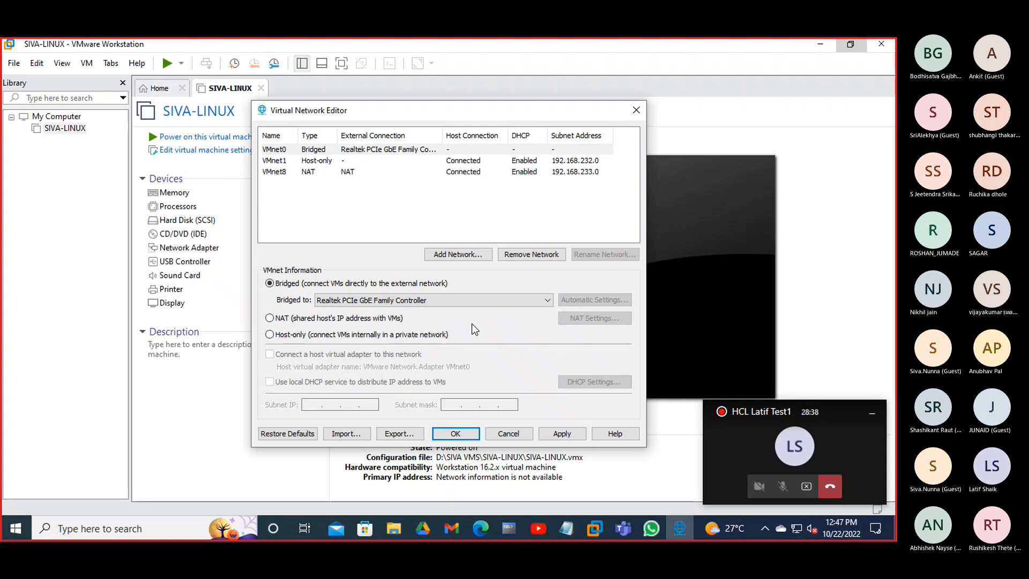
key(super)
text(CO)
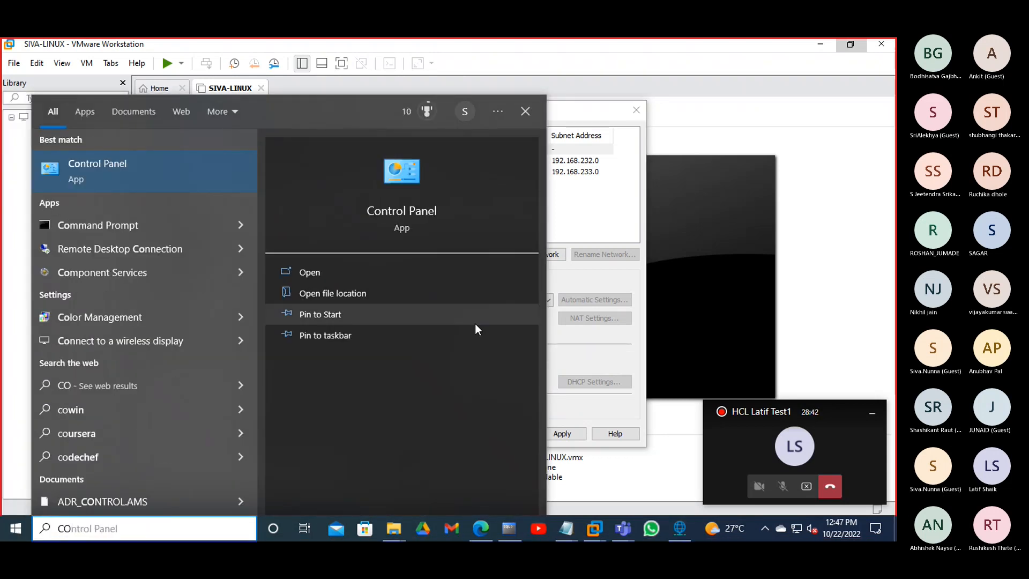
click(127, 172)
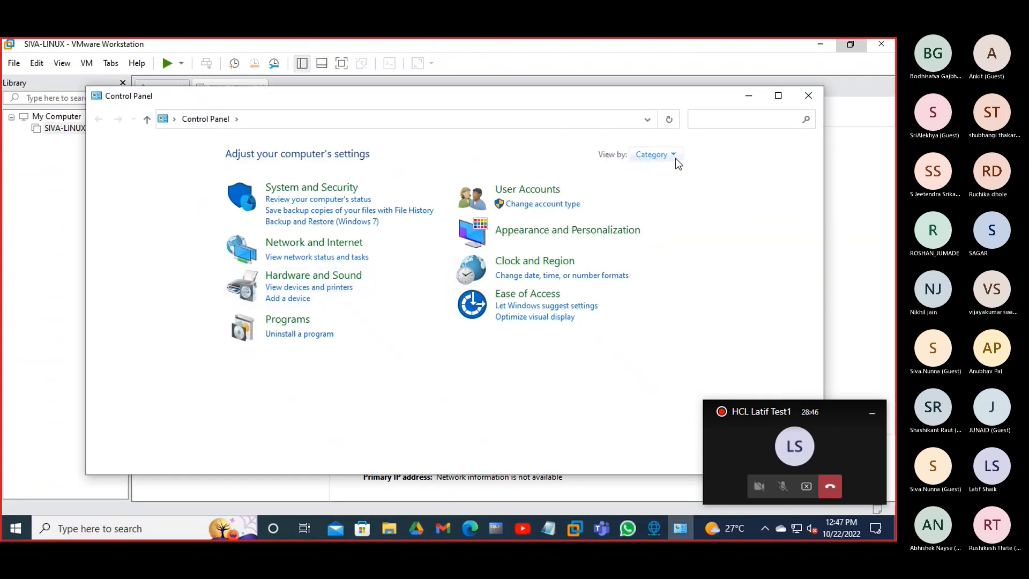
click(346, 248)
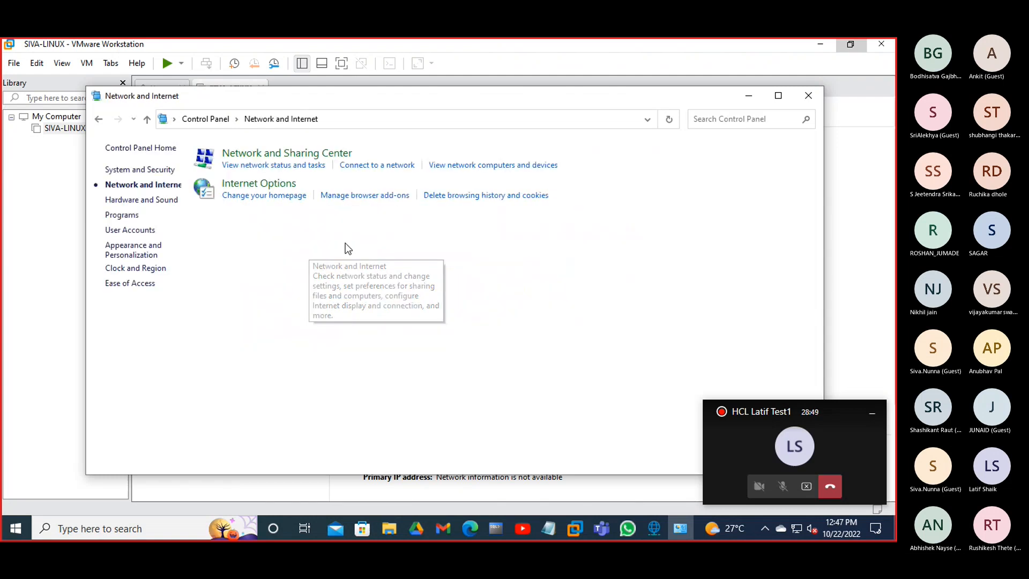
click(328, 157)
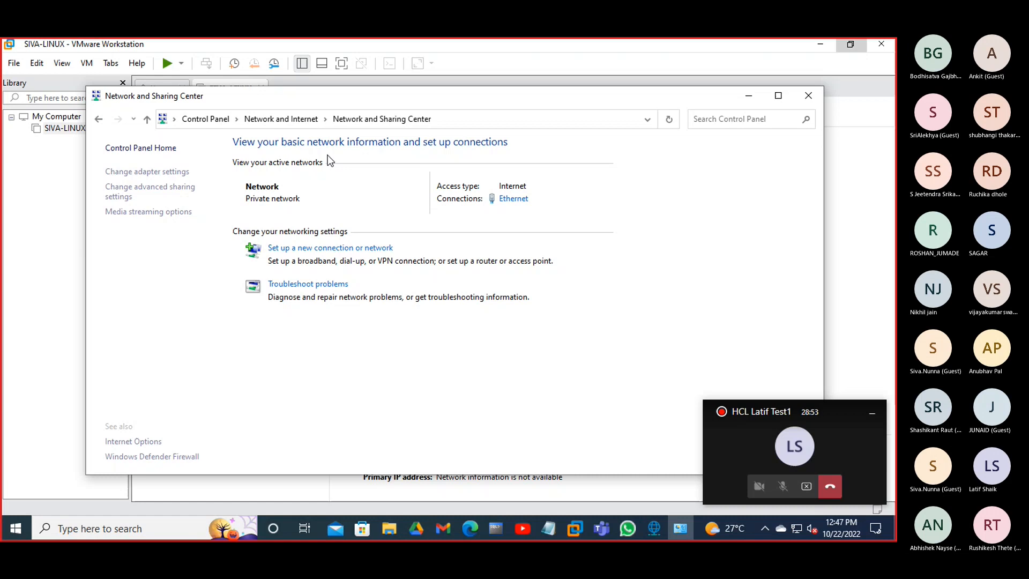
click(150, 172)
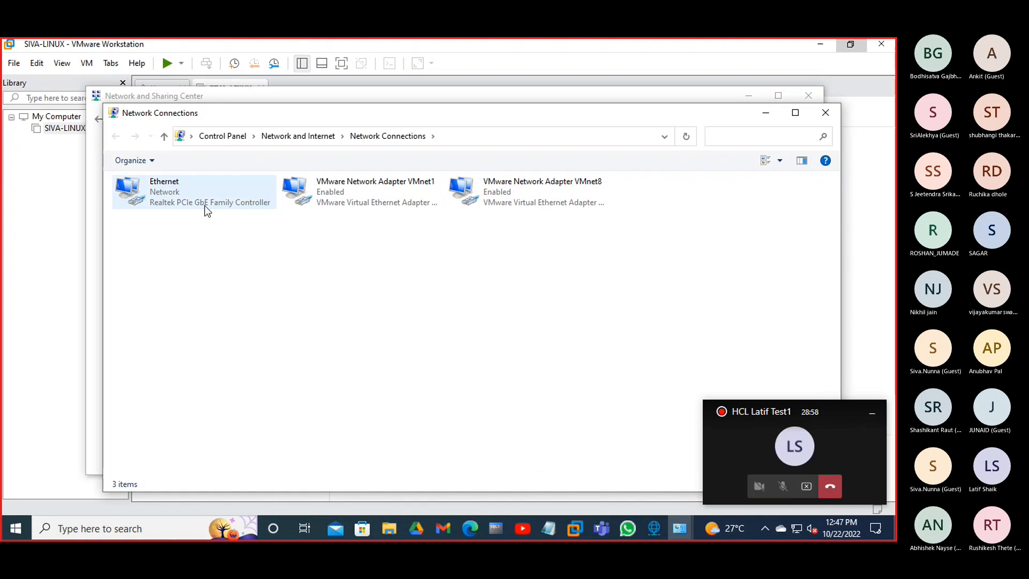
click(352, 198)
click(551, 201)
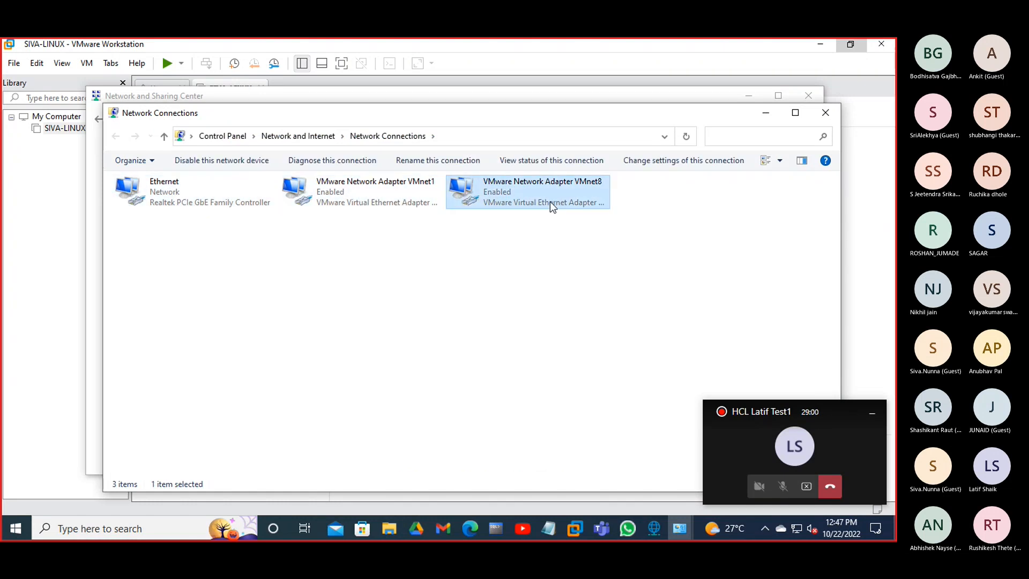
click(211, 196)
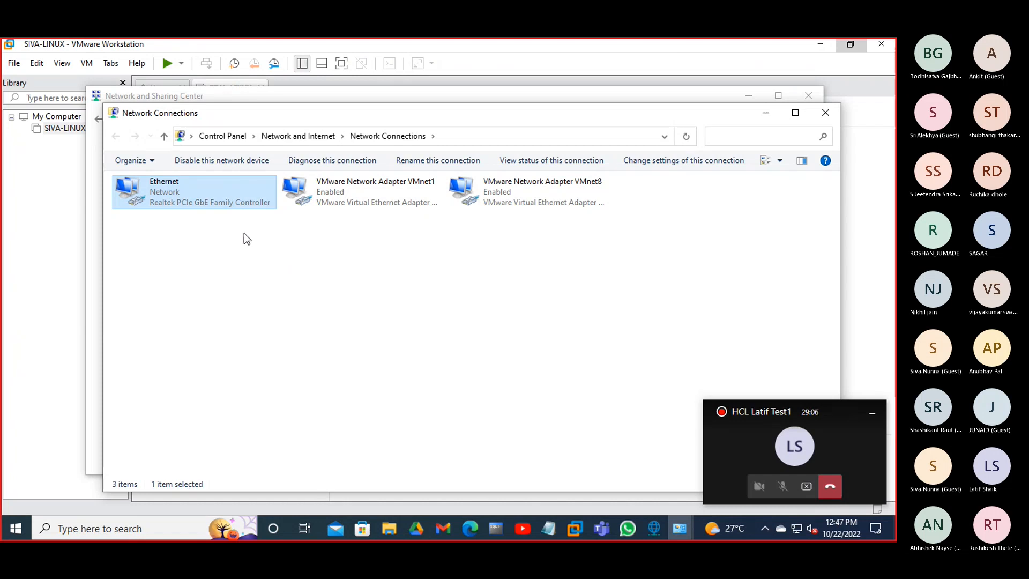
double_click(228, 200)
click(372, 274)
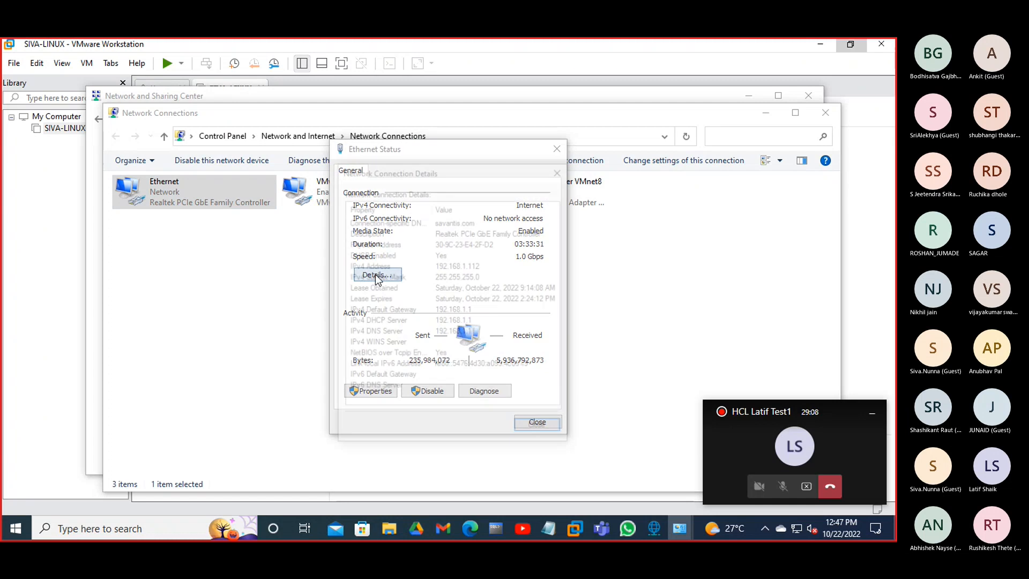
click(474, 236)
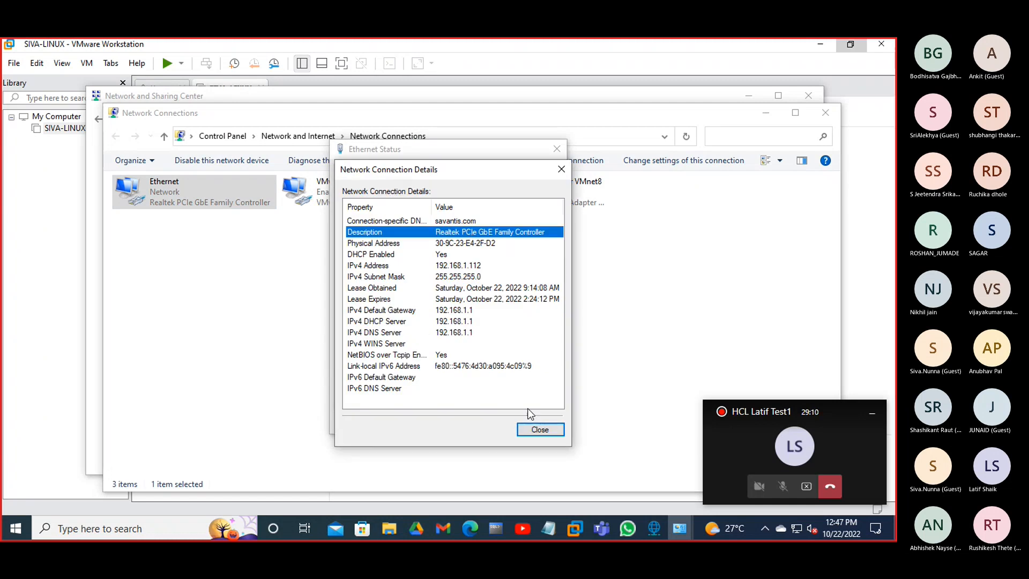
click(533, 424)
click(535, 421)
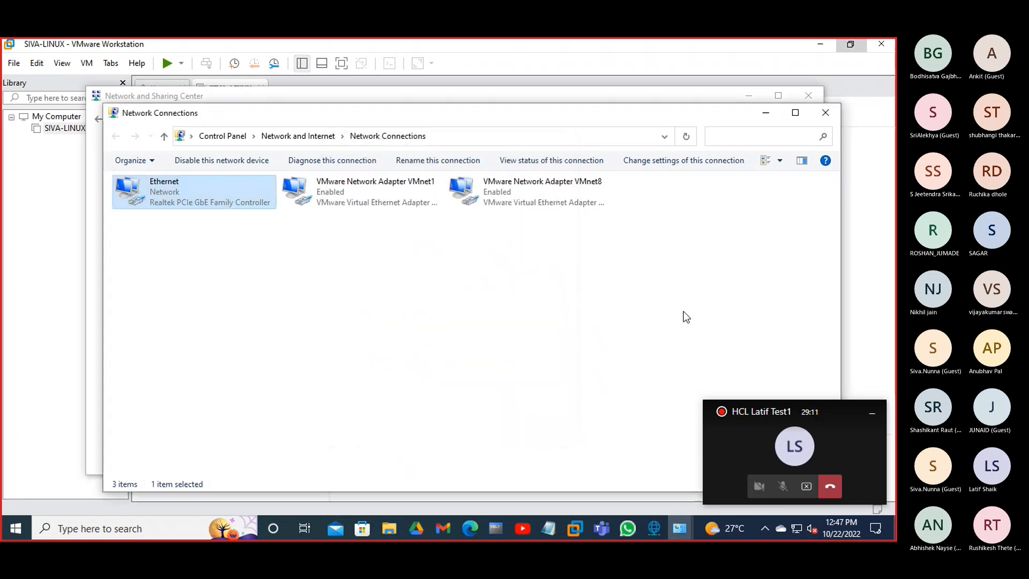
click(824, 111)
click(808, 99)
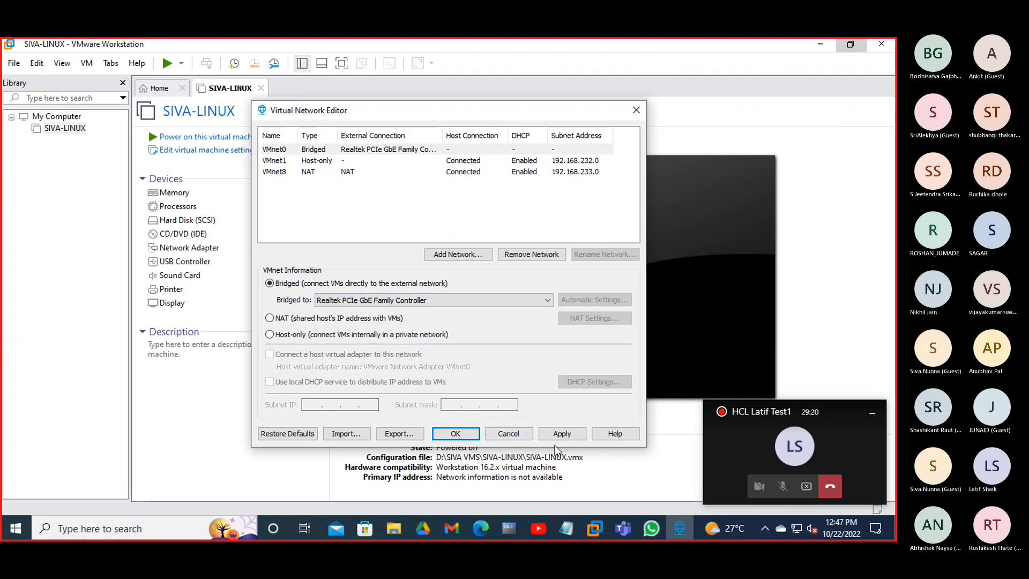
- Apply the VMnet0 bridging change, close the Virtual Network Editor with OK, and return to YouTube
click(566, 437)
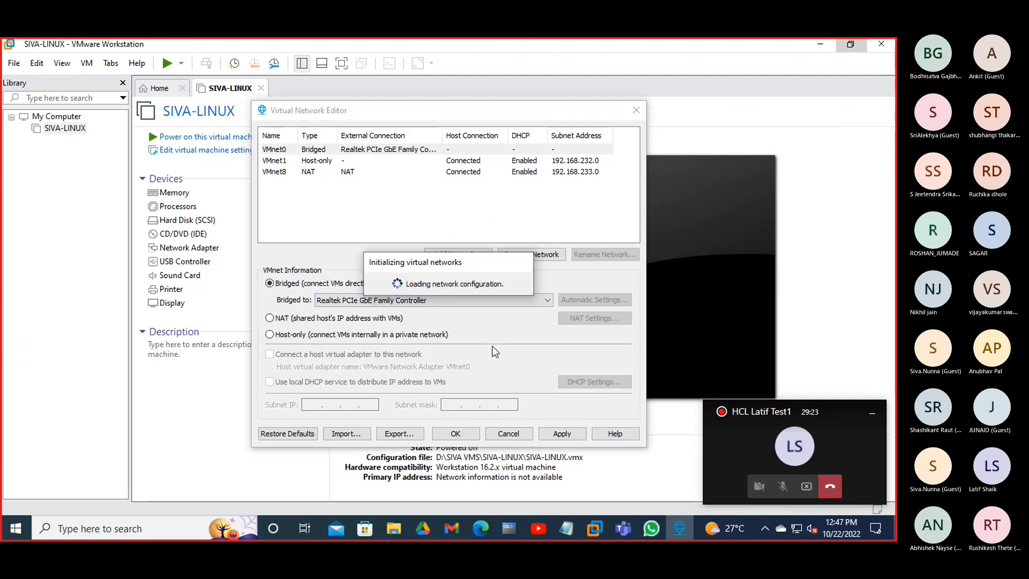
click(460, 437)
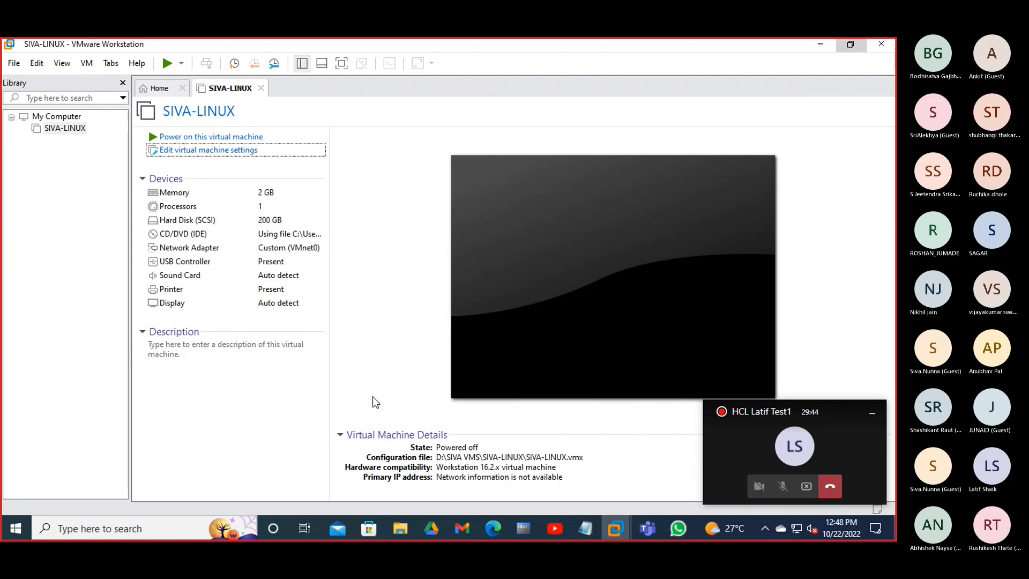
click(555, 529)
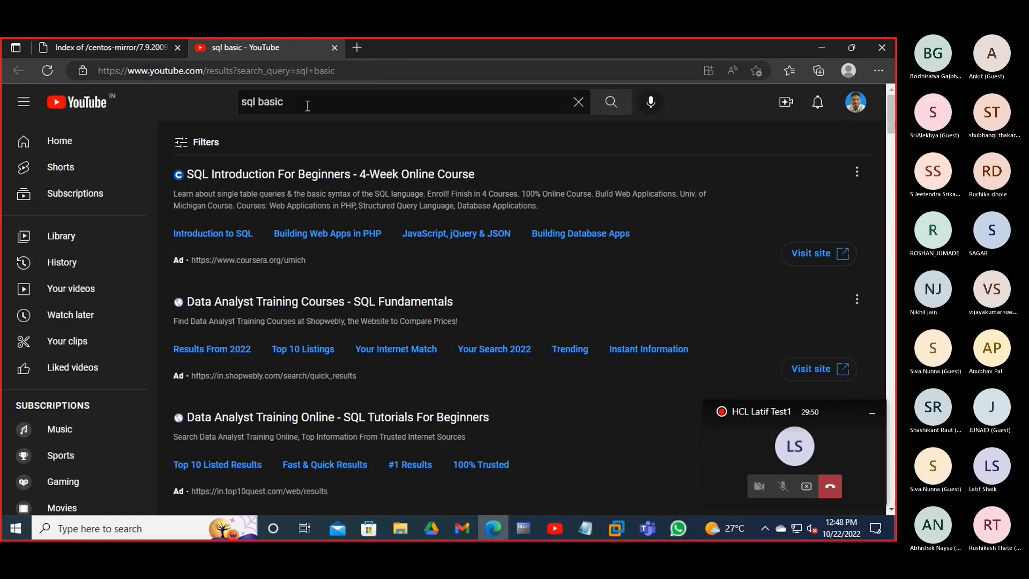
- Replace the 'sql basic' search with the instructor's name and open the channel's Batch 17 2022 playlist
drag(304, 104, 208, 105)
key(BackSpace)
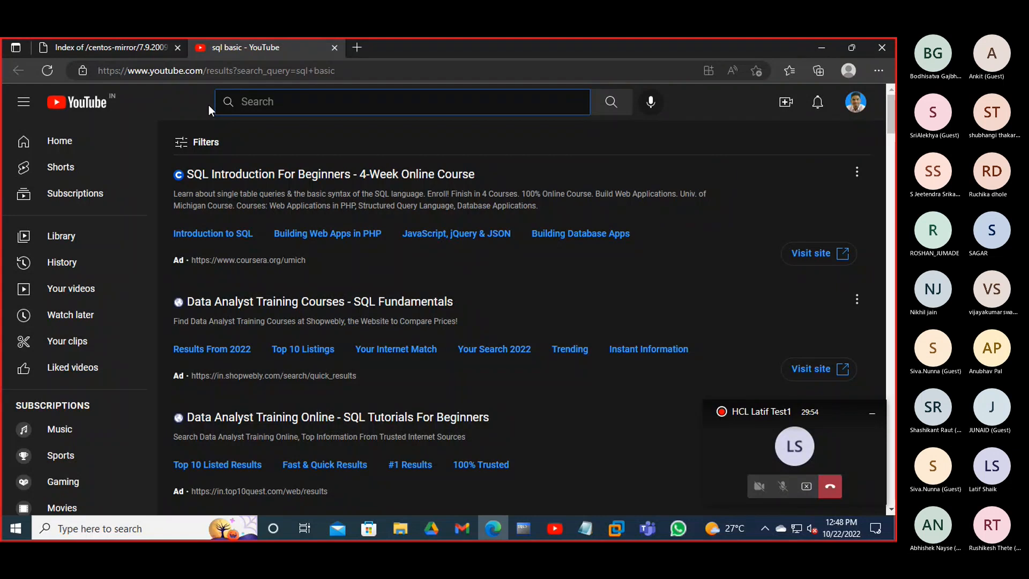
text(LA)
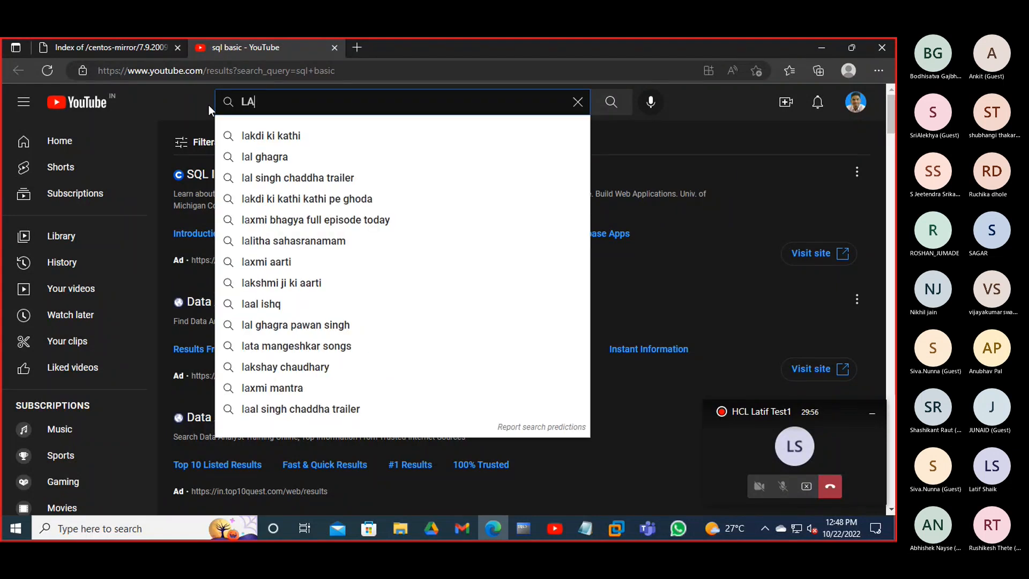
text(TIF S)
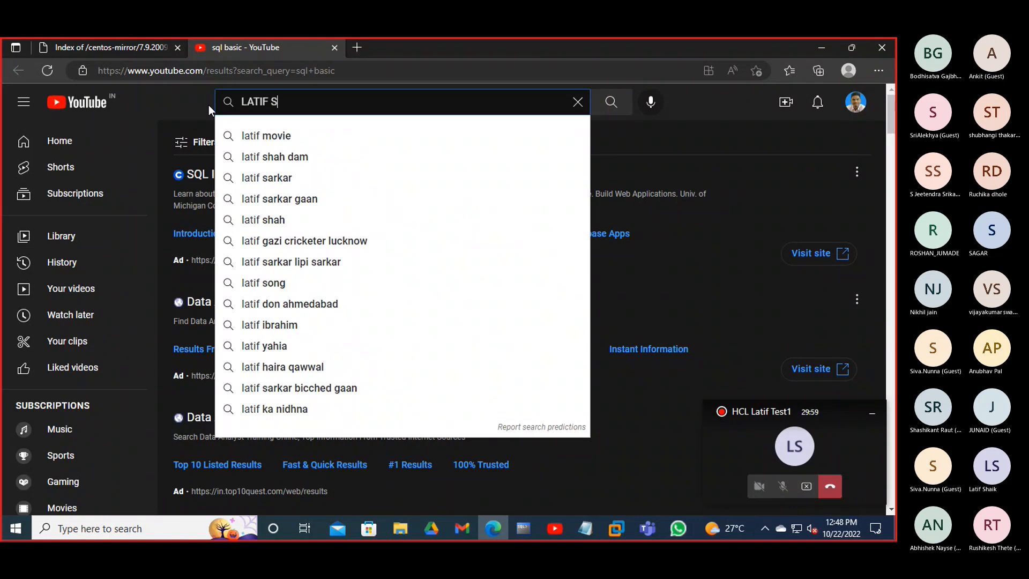
text(H)
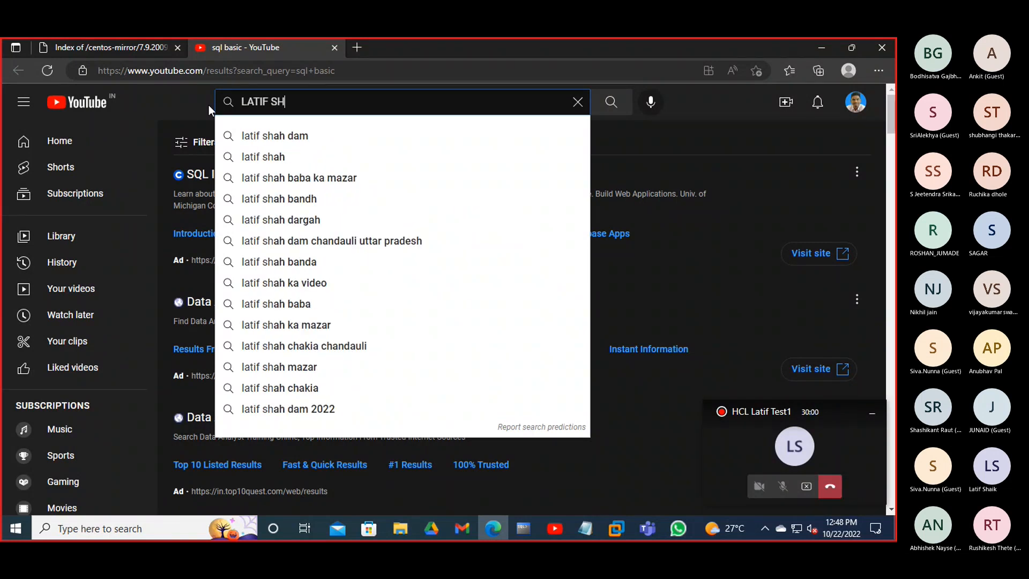
text(AI)
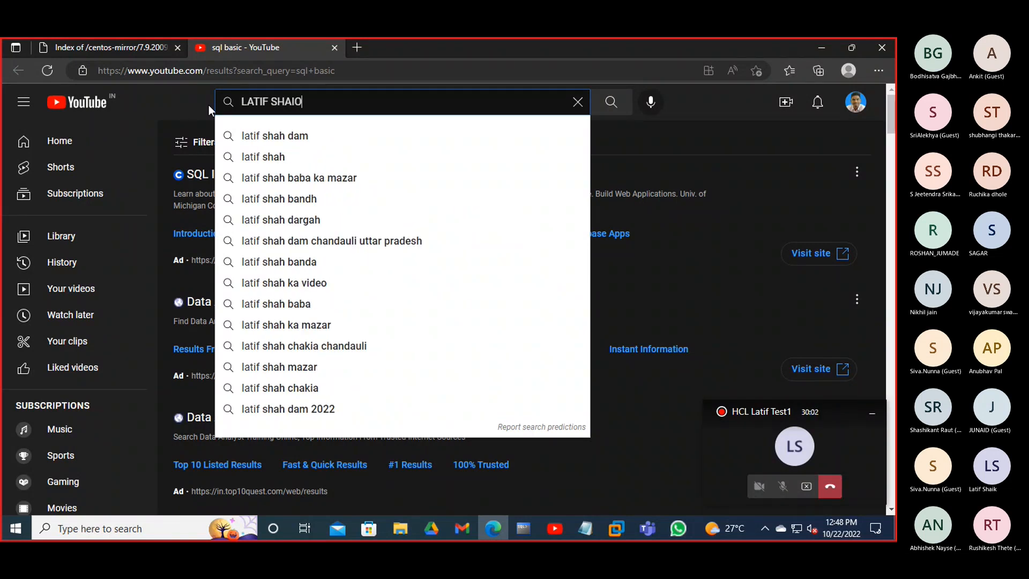
text(K)
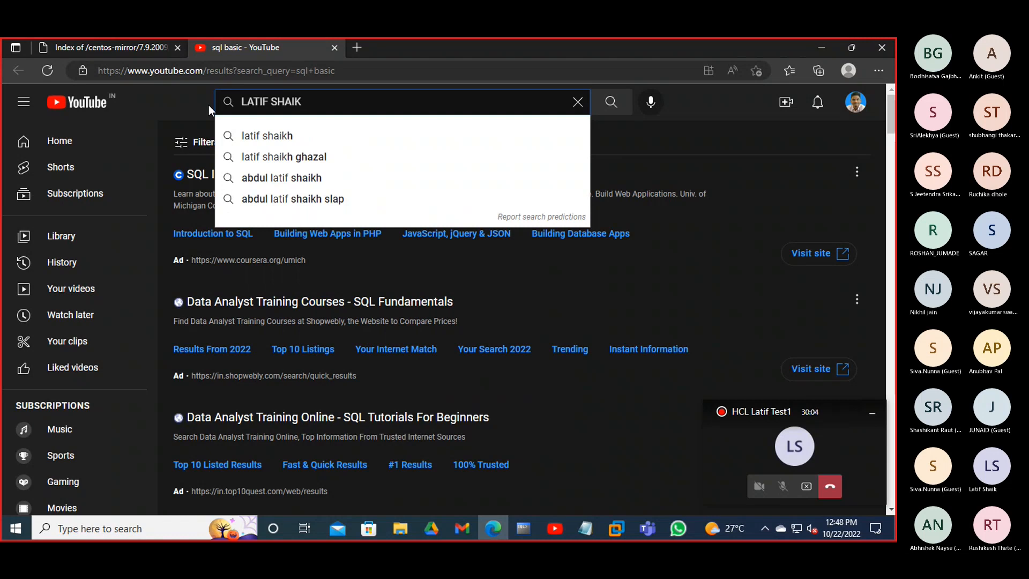
key(Return)
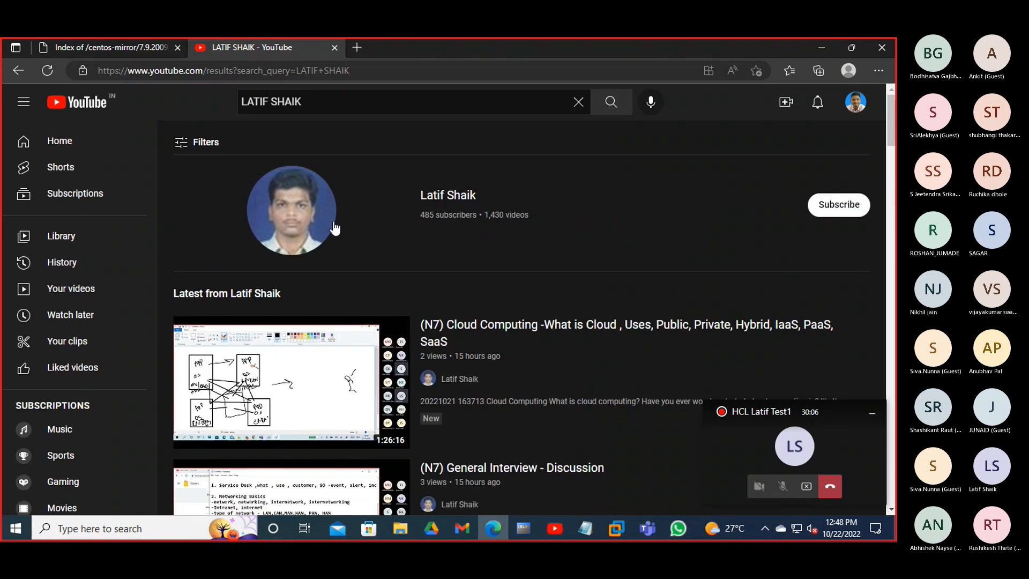
click(309, 218)
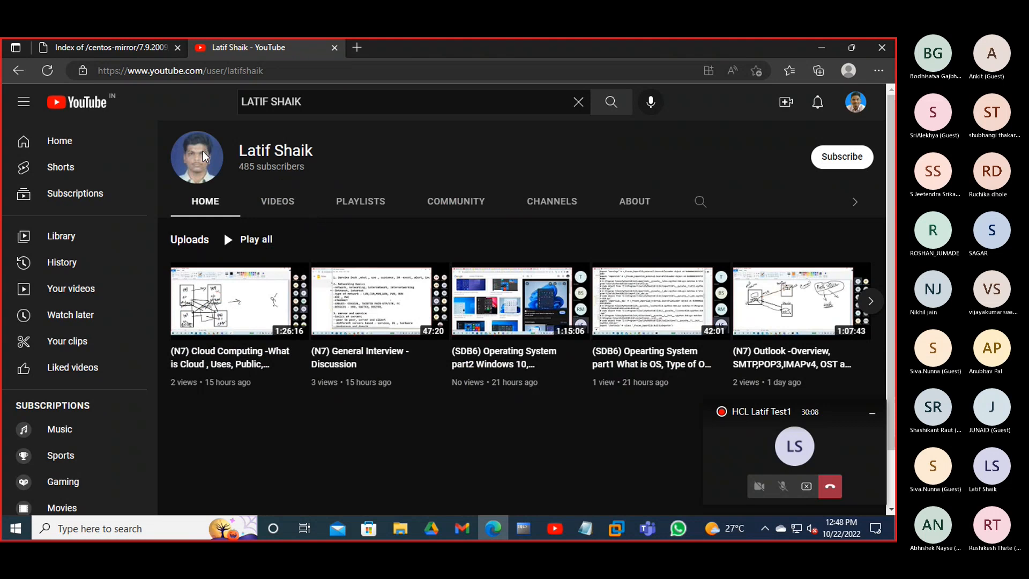
click(363, 206)
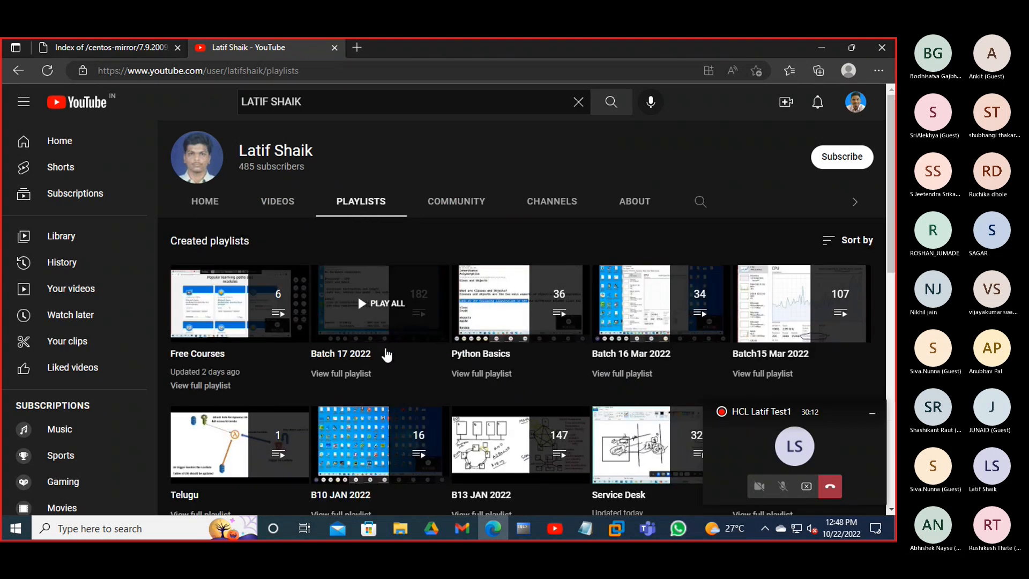
scroll(358, 294, down, 1)
click(348, 294)
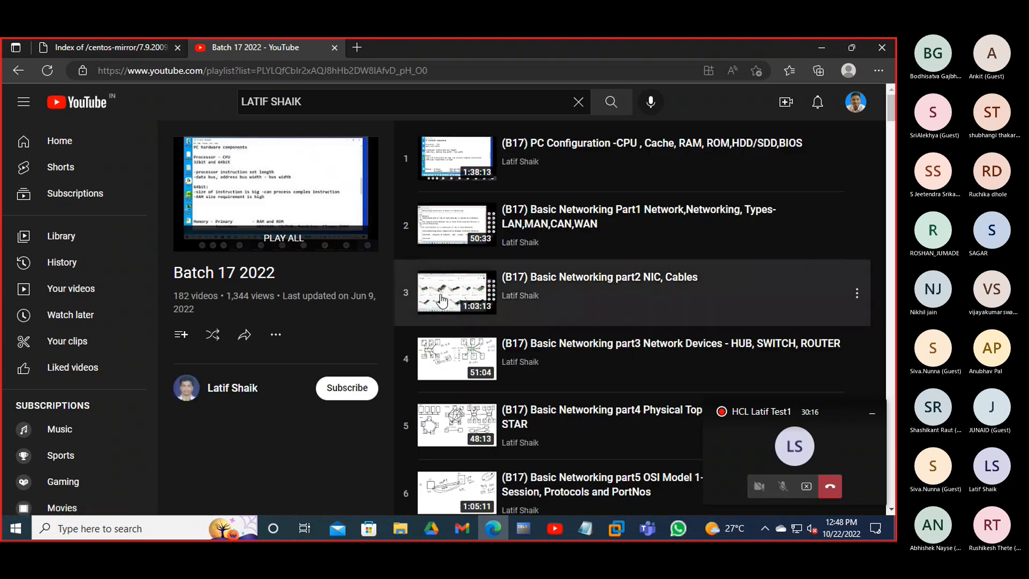
- Return to the instructor's channel and list its uploaded videos sorted by Most popular
scroll(590, 370, down, 15)
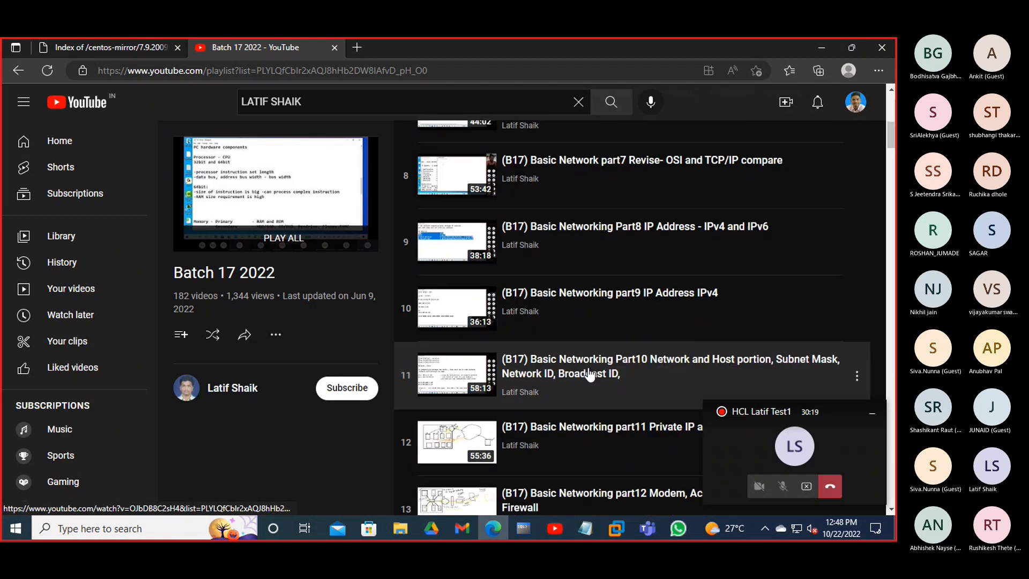
scroll(586, 384, down, 20)
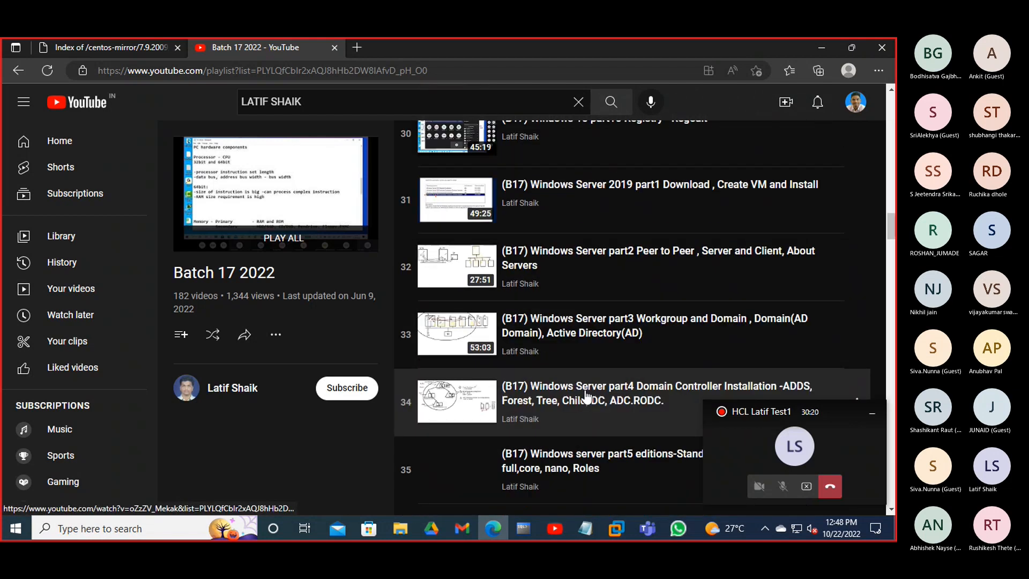
scroll(586, 399, down, 12)
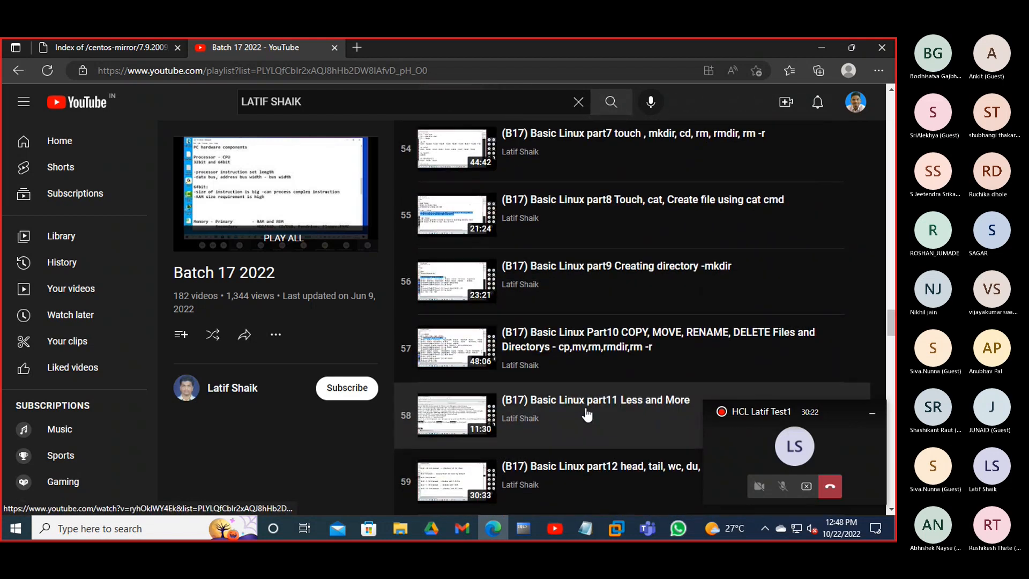
click(67, 152)
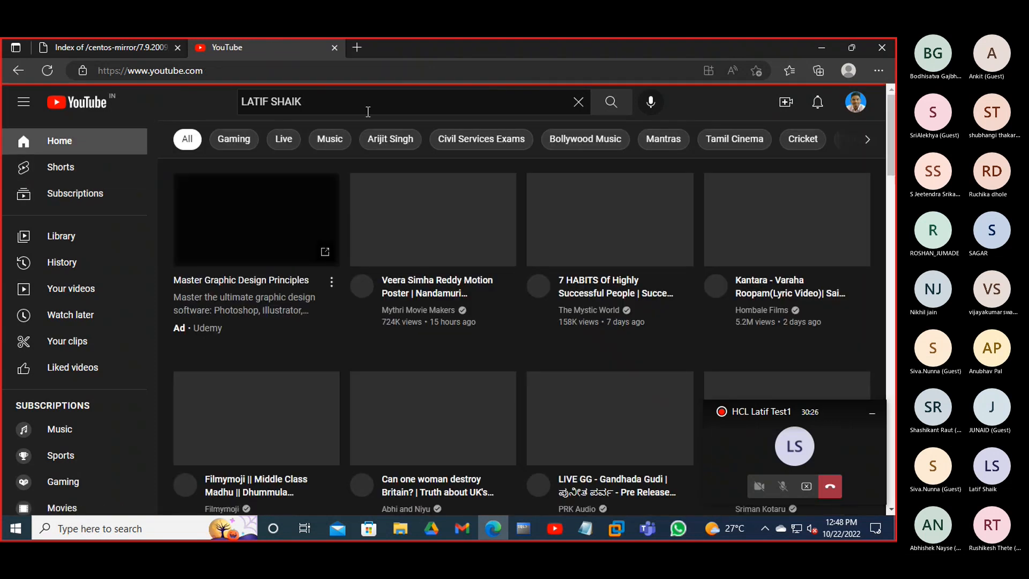
click(610, 103)
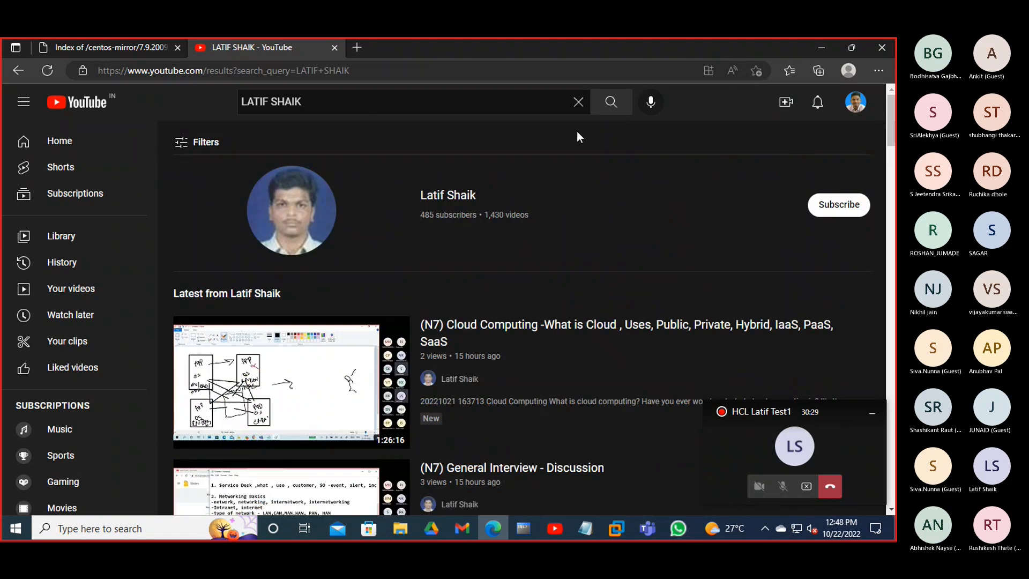
click(291, 230)
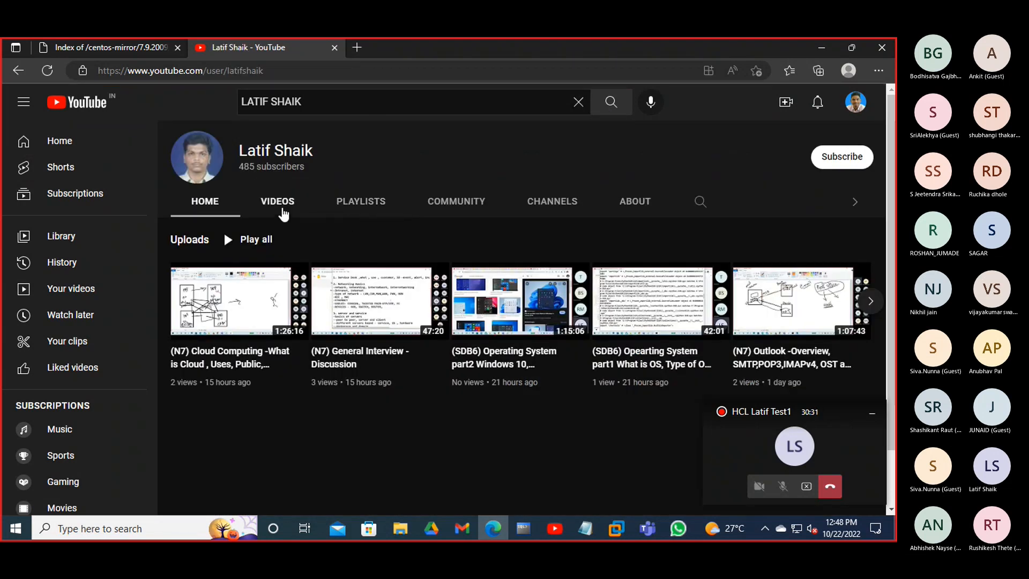
click(281, 208)
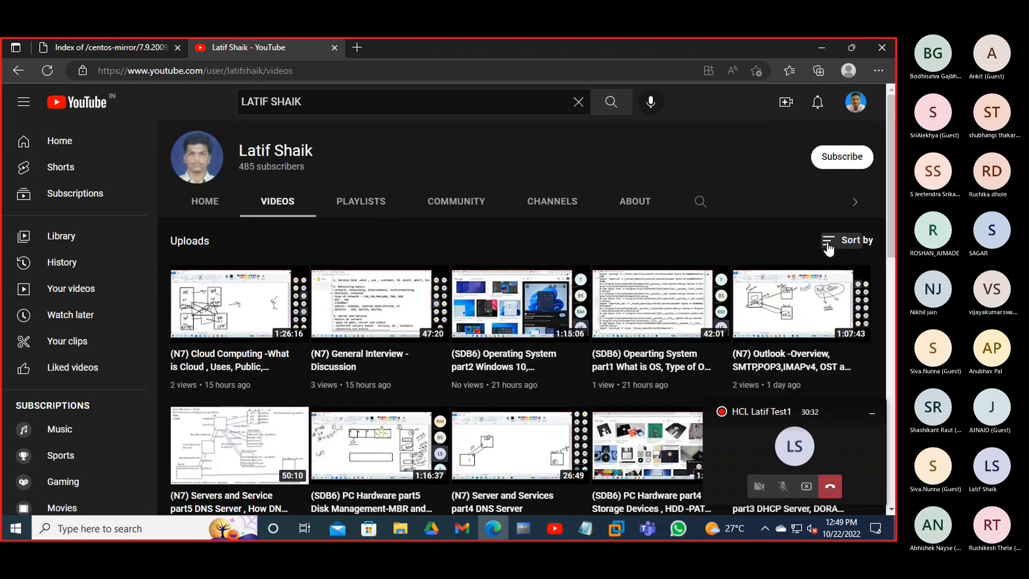
click(830, 241)
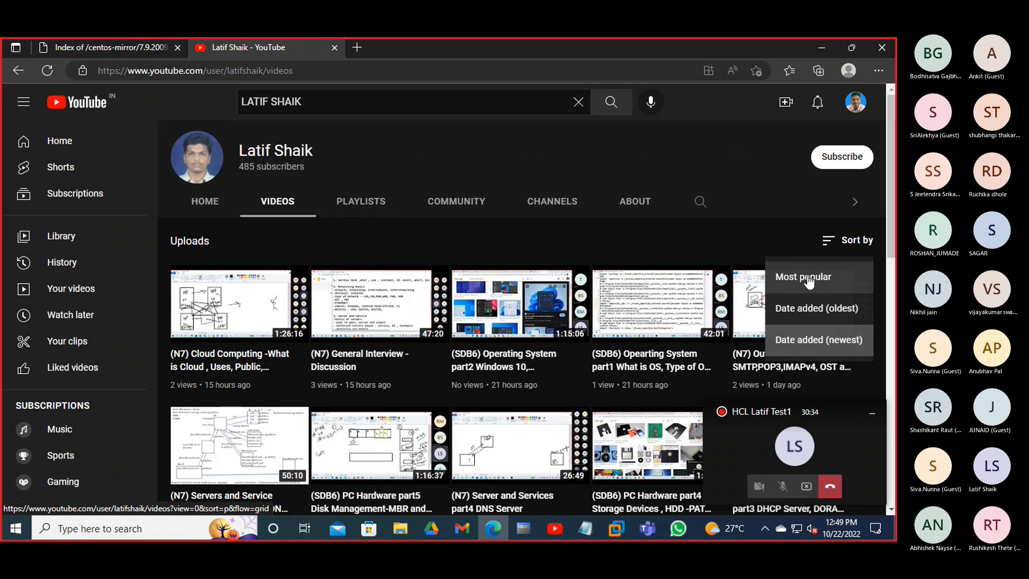
click(808, 280)
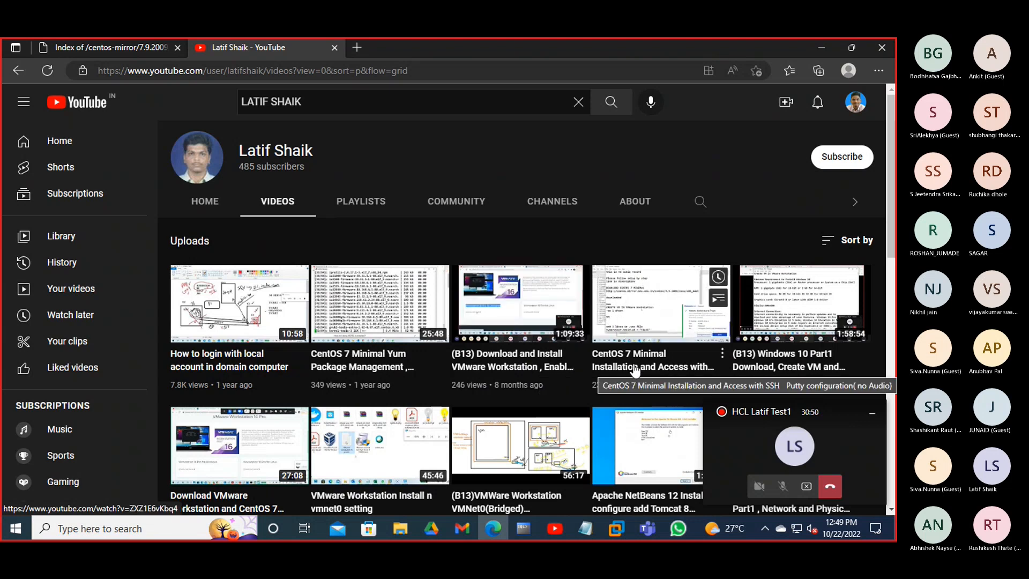
- Open the CentOS 7 Minimal Installation video in a new tab and expand its full description
right_click(635, 324)
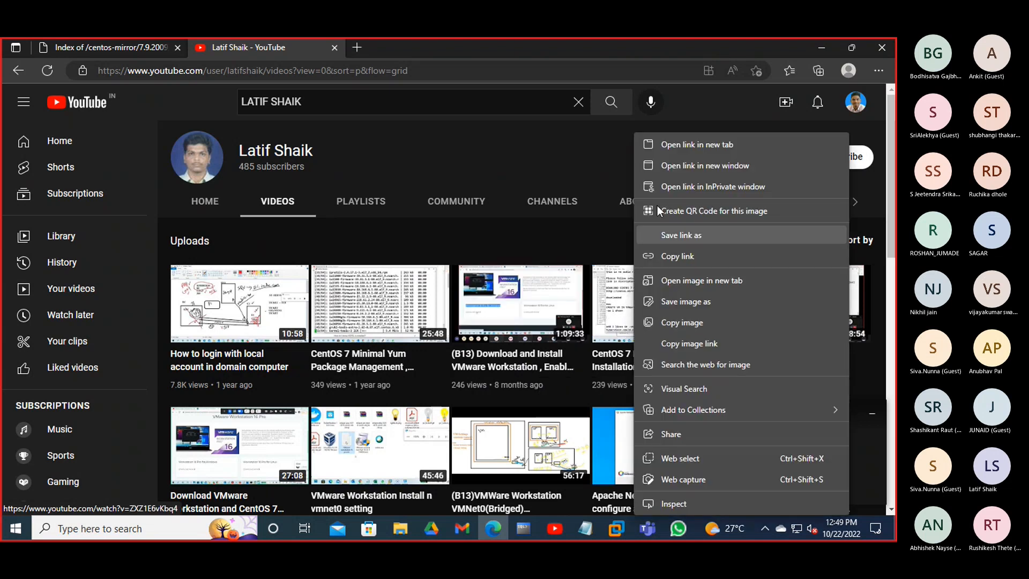
click(667, 147)
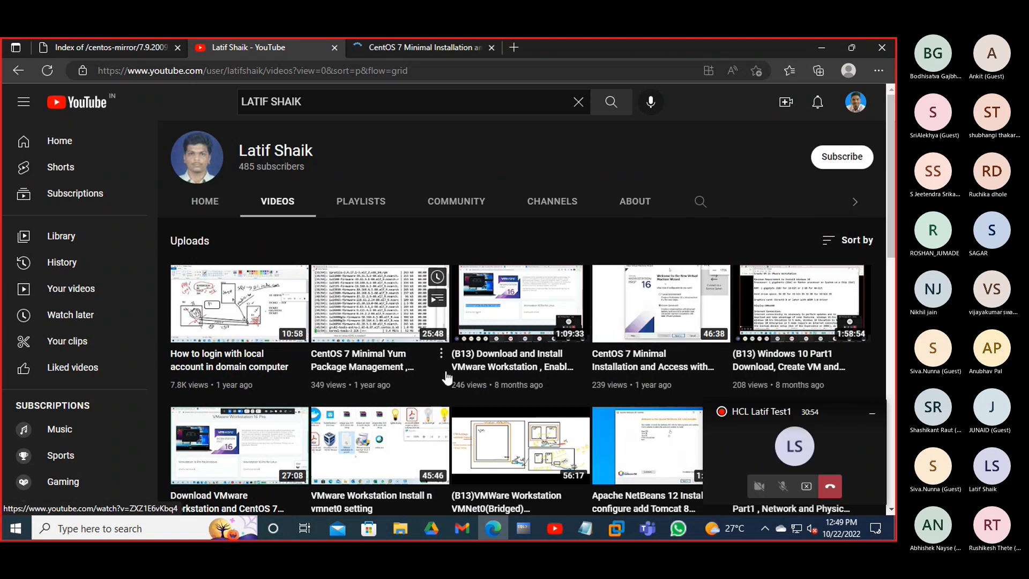
scroll(440, 396, down, 3)
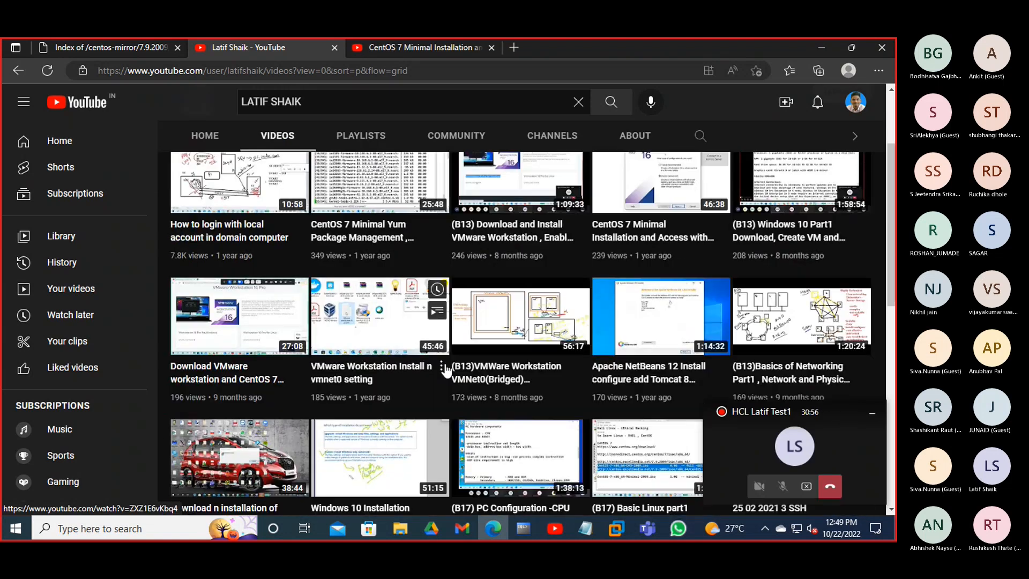
scroll(442, 375, up, 3)
click(397, 49)
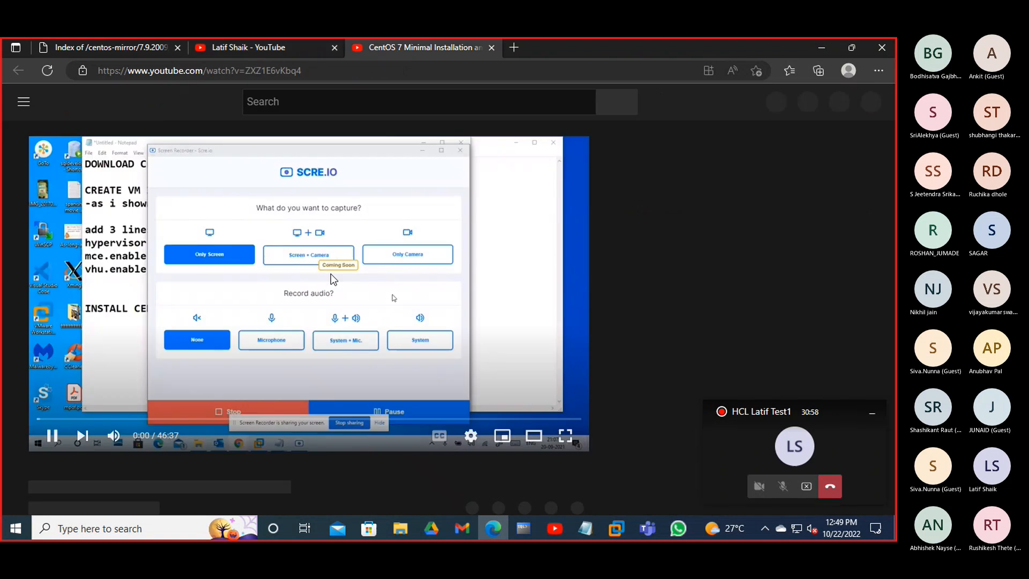
scroll(227, 369, down, 3)
scroll(223, 391, down, 4)
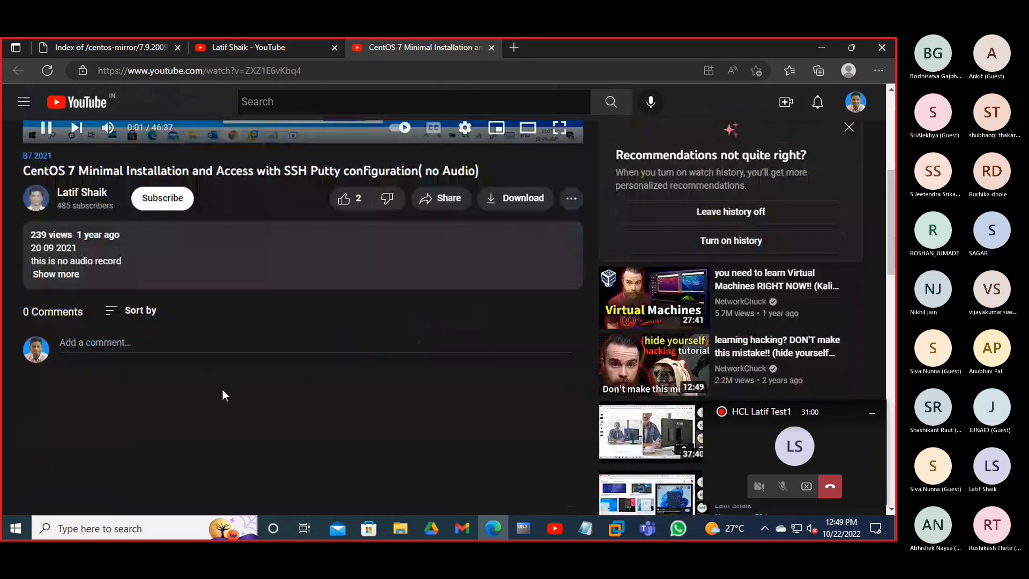
click(56, 232)
- Copy the three .vmx lines from the video's description
scroll(240, 380, down, 2)
scroll(239, 378, down, 1)
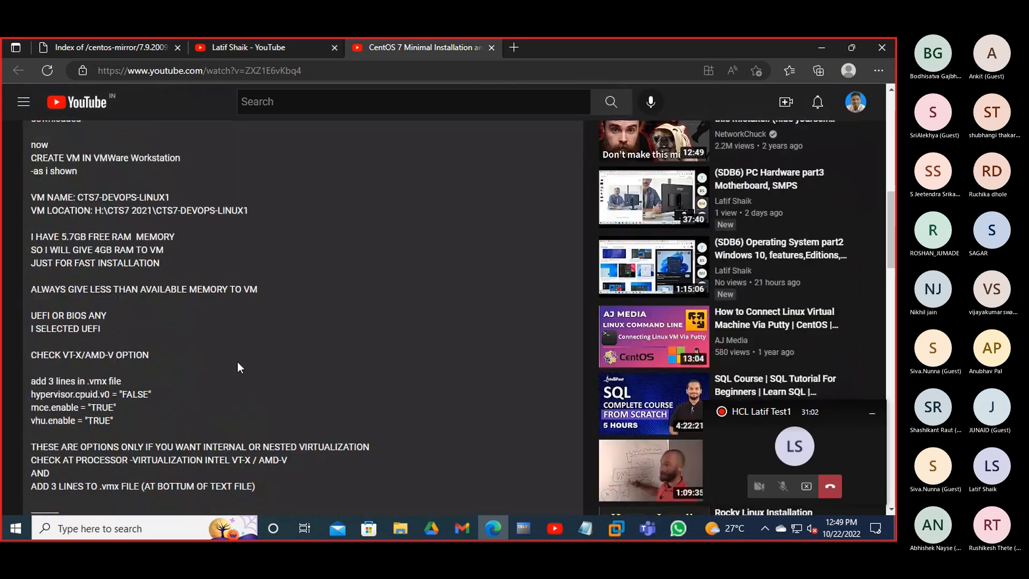
scroll(240, 362, down, 2)
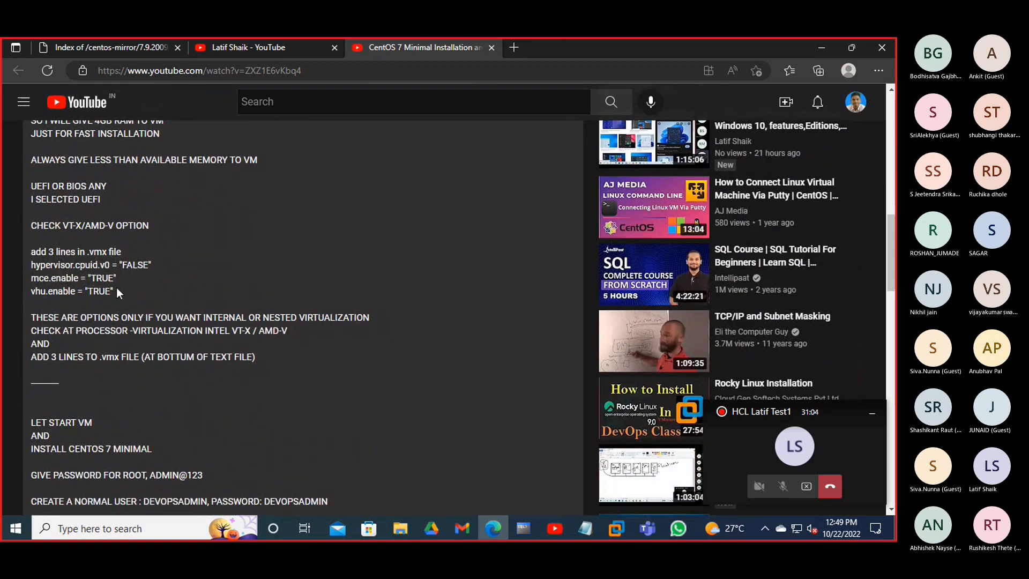
drag(117, 287, 25, 264)
key(ctrl+c)
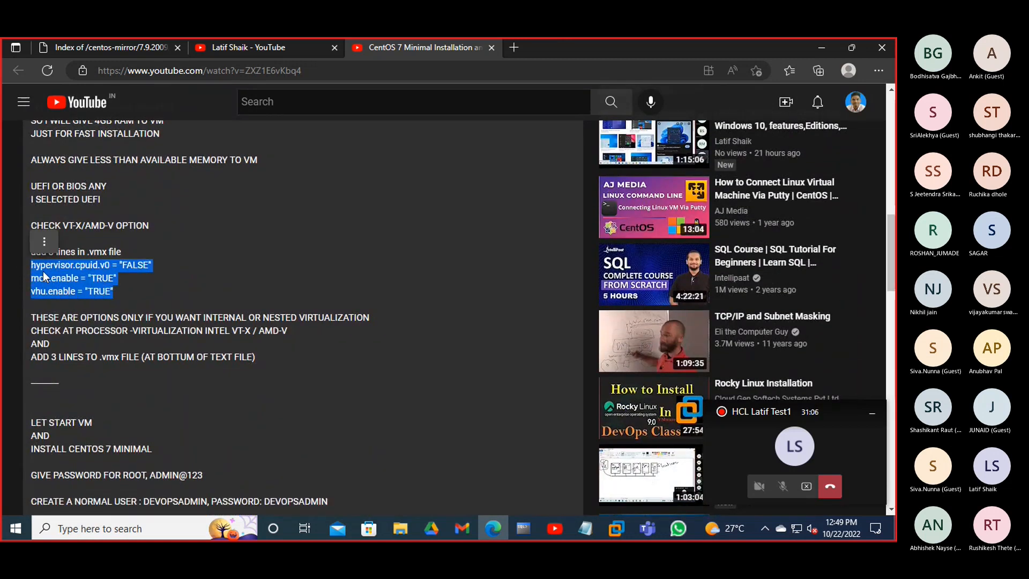
right_click(43, 271)
click(75, 238)
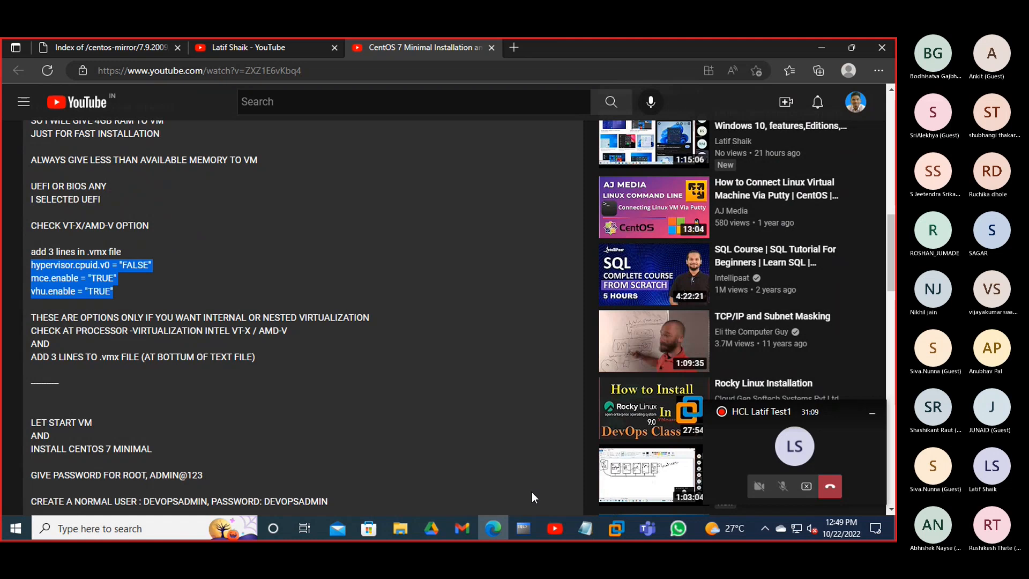
- Post the three .vmx config lines in the Teams meeting chat, select the sent message, and minimize Teams
mouse_move(647, 527)
click(756, 452)
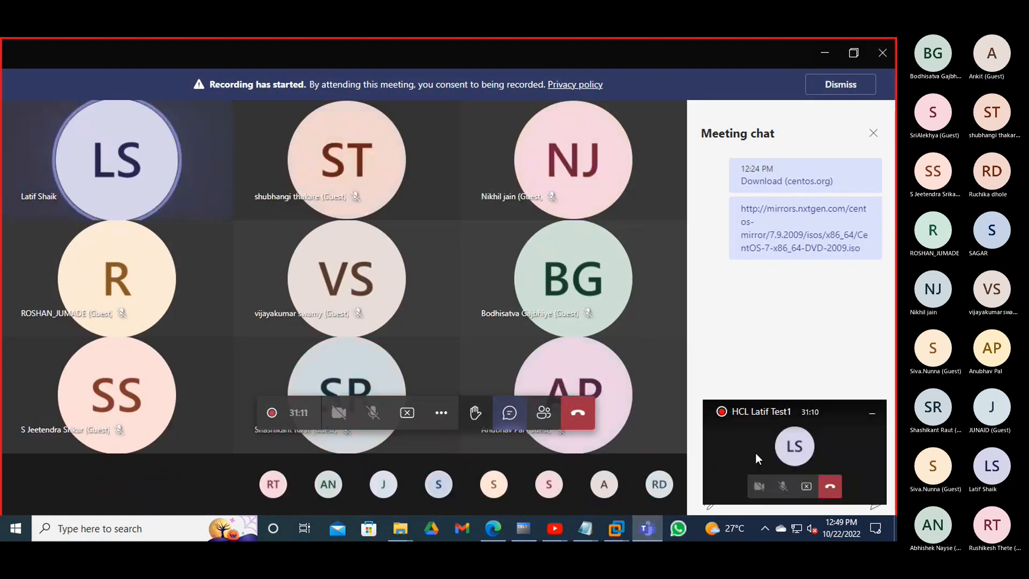
right_click(742, 480)
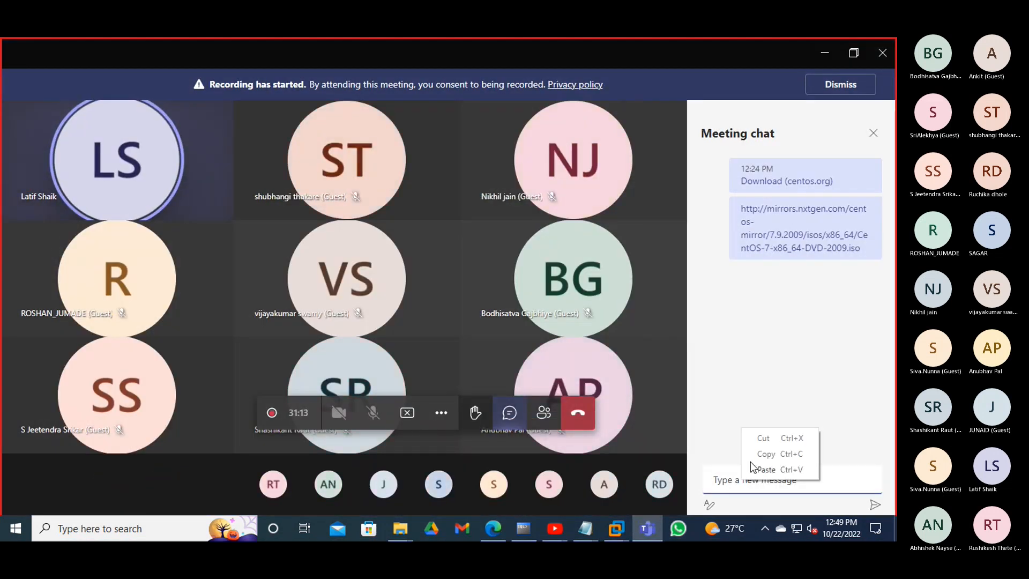
click(766, 469)
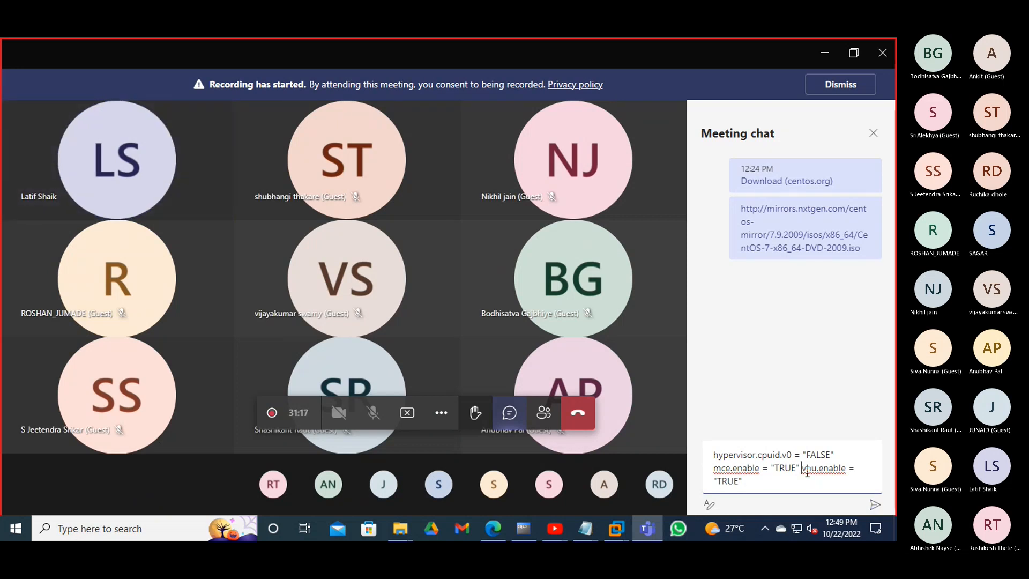
key(Return)
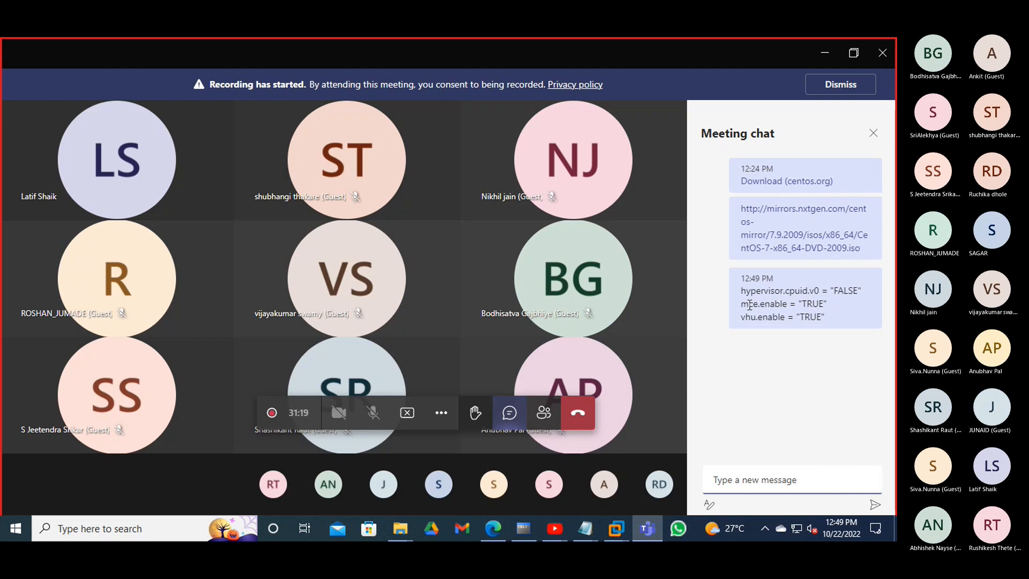
drag(824, 321, 742, 291)
key(ctrl+c)
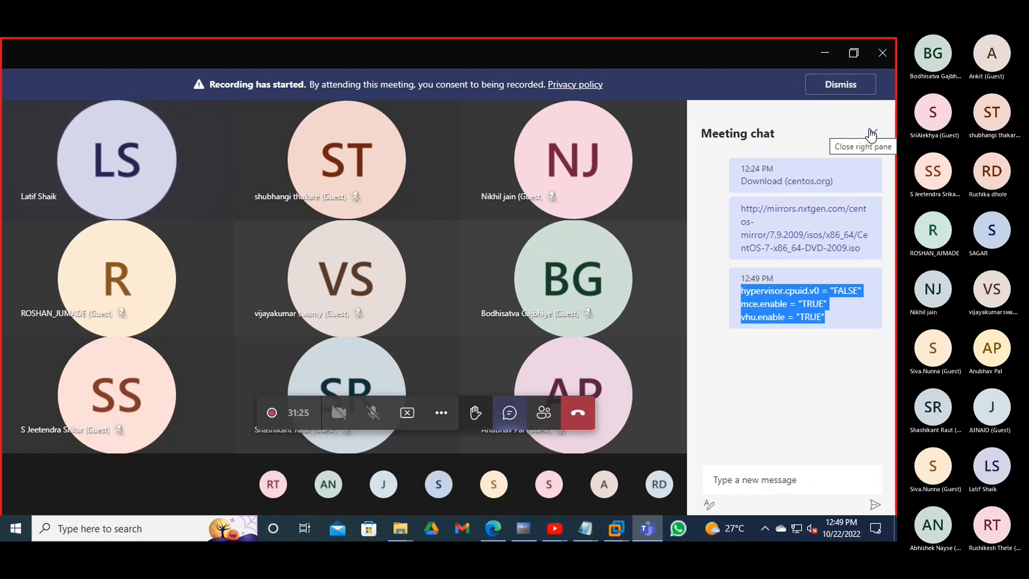
click(825, 54)
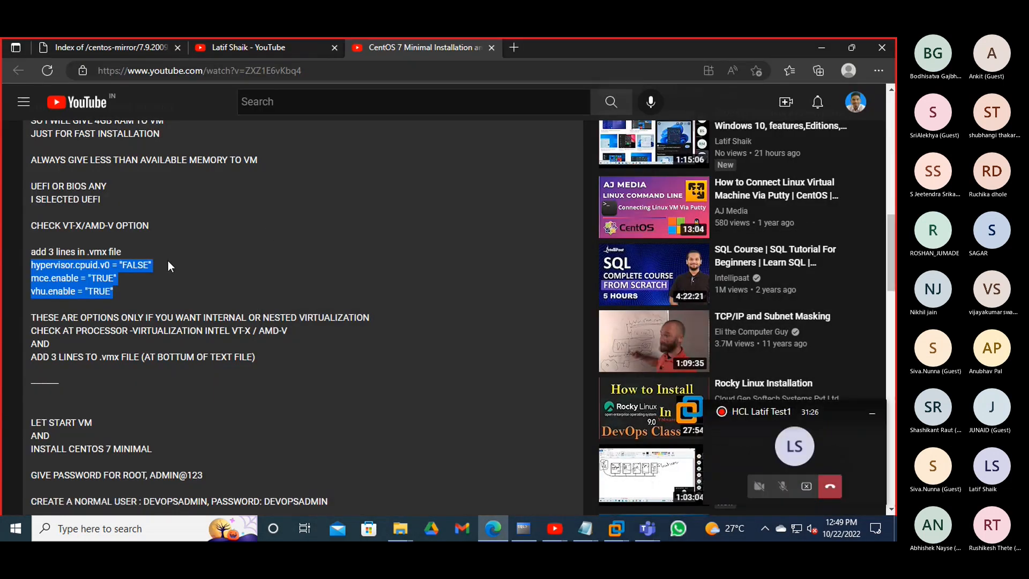
- Pause the CentOS 7 installation video and minimize the browser
scroll(168, 266, up, 3)
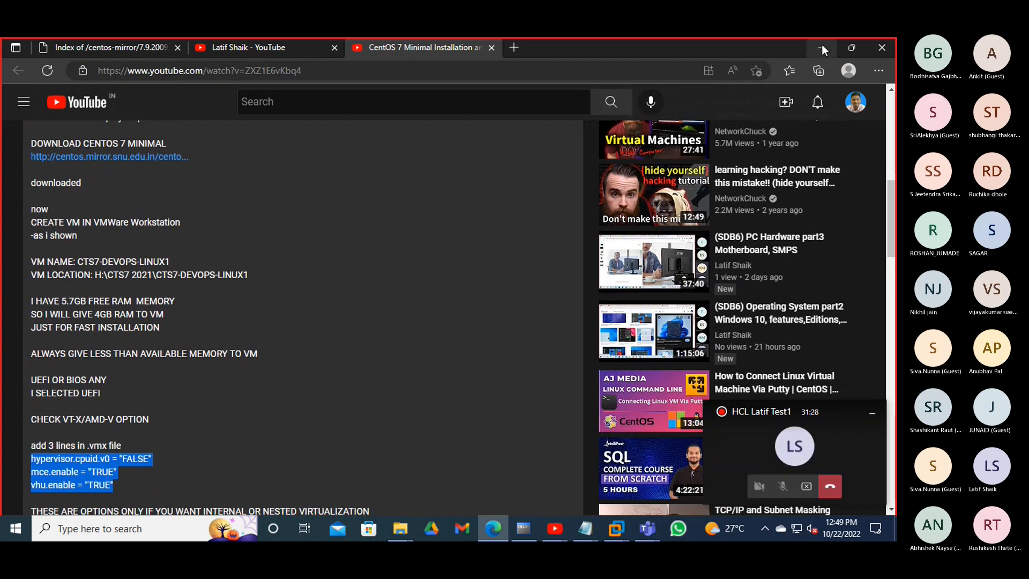
scroll(317, 284, up, 10)
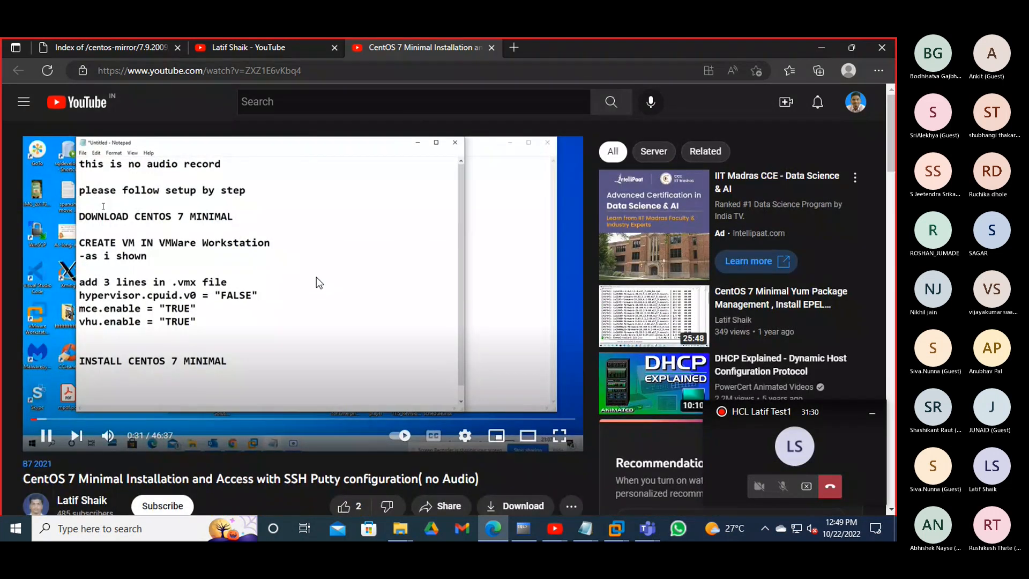
click(316, 278)
click(819, 48)
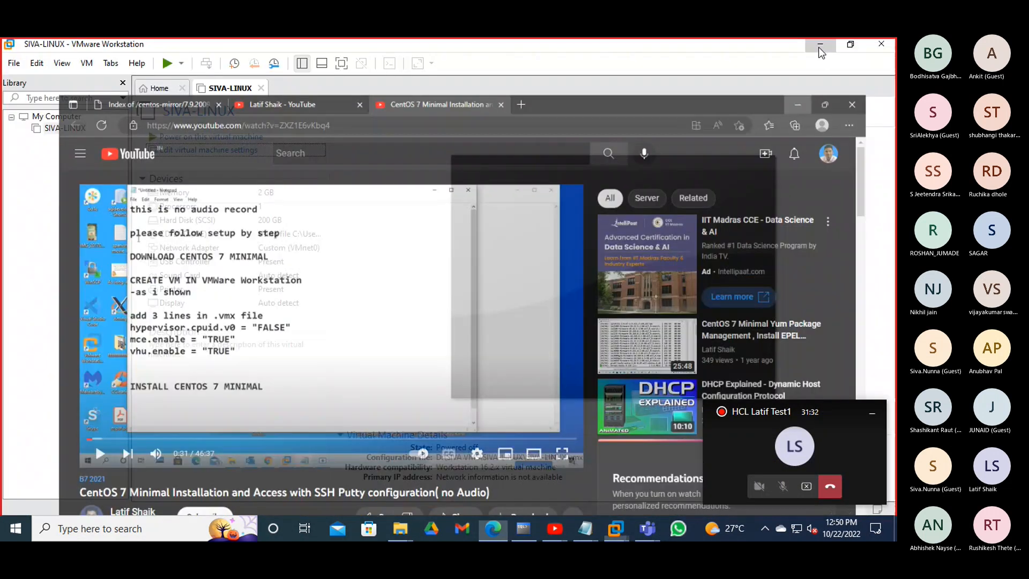
- Paste the copied .vmx config text on line 3 of the Untitled Notepad, below CREATE VIRTUAL MACHINE
mouse_move(587, 526)
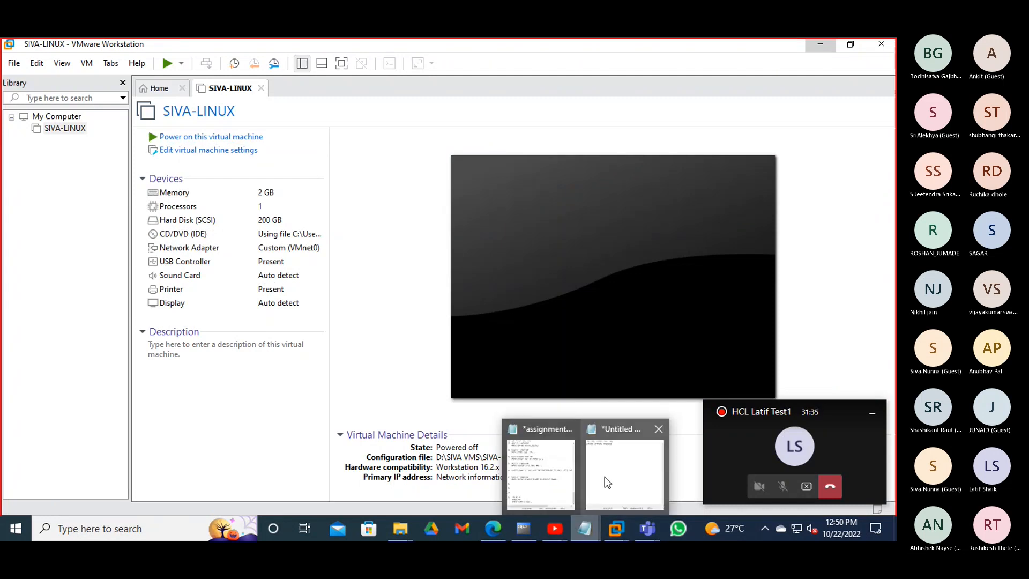
click(605, 477)
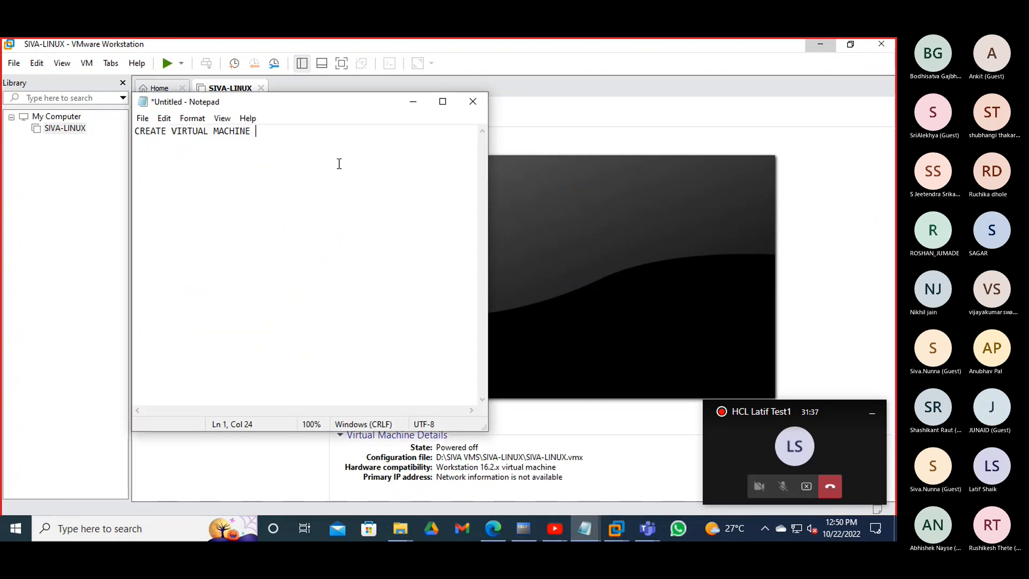
key(Return)
key(Return)
right_click(329, 178)
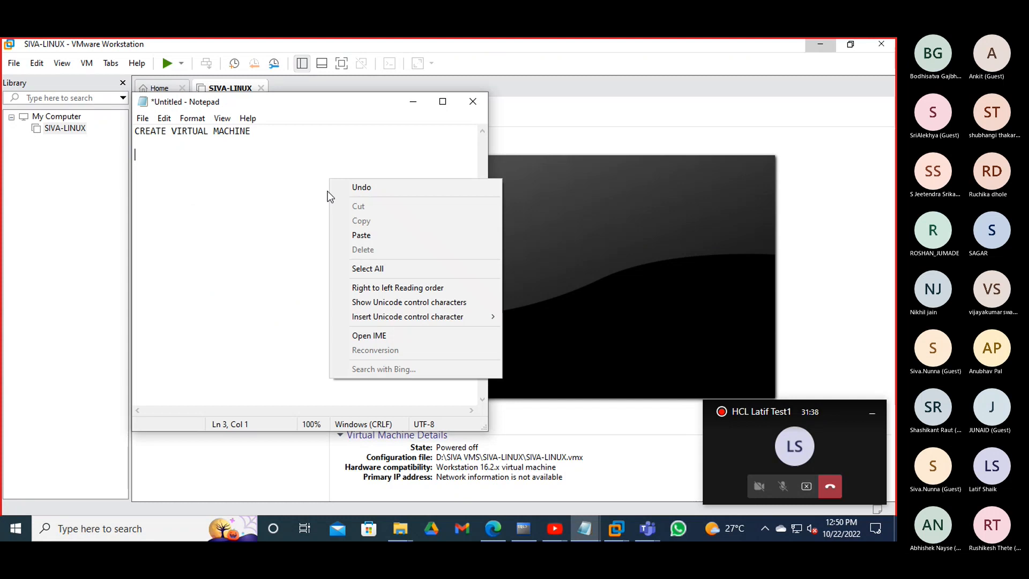
click(349, 235)
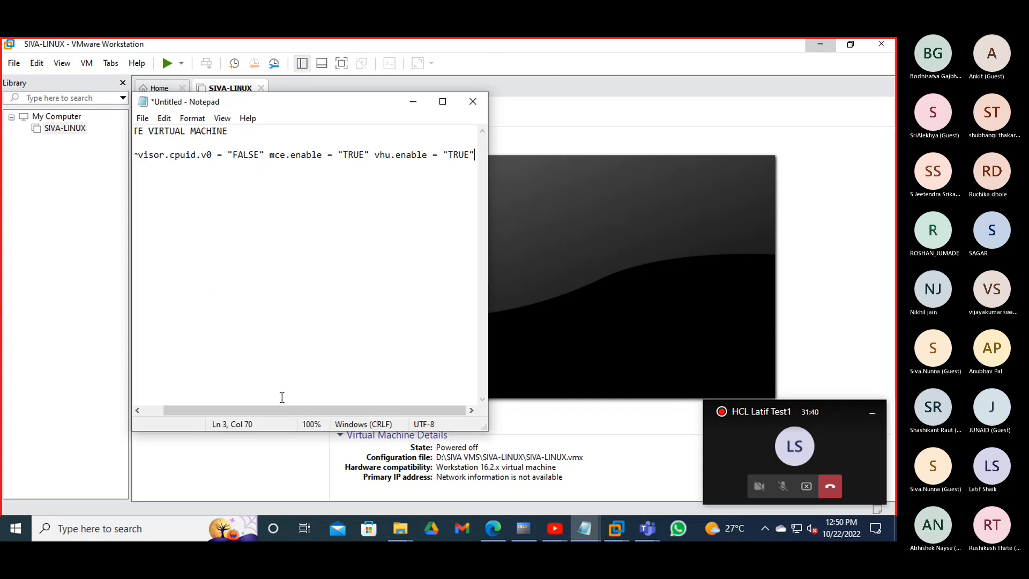
- Split mce.enable and vhu.enable onto their own lines, then select SIVA-LINUX in VMware
drag(181, 411, 148, 409)
click(292, 156)
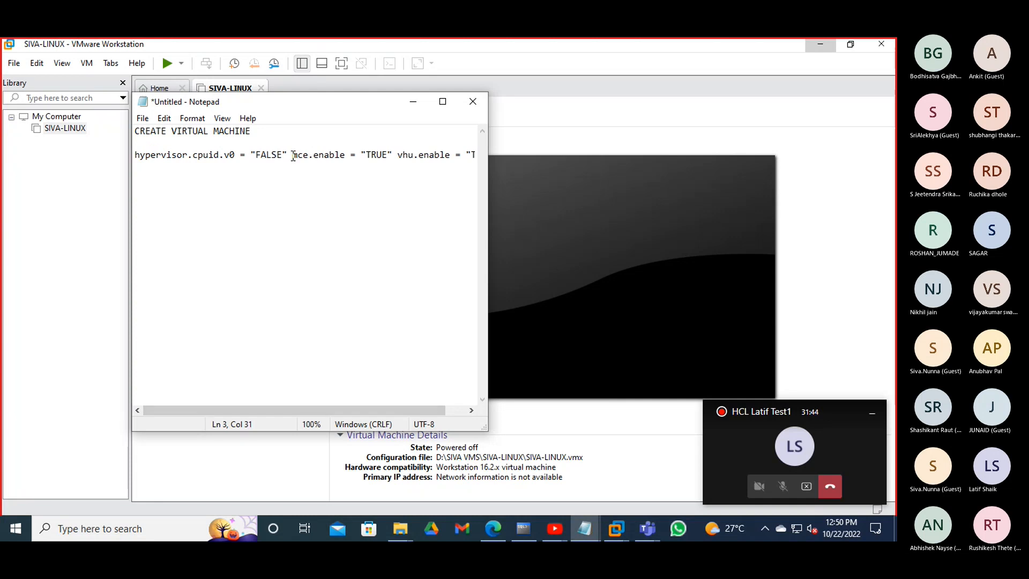
key(Return)
click(240, 167)
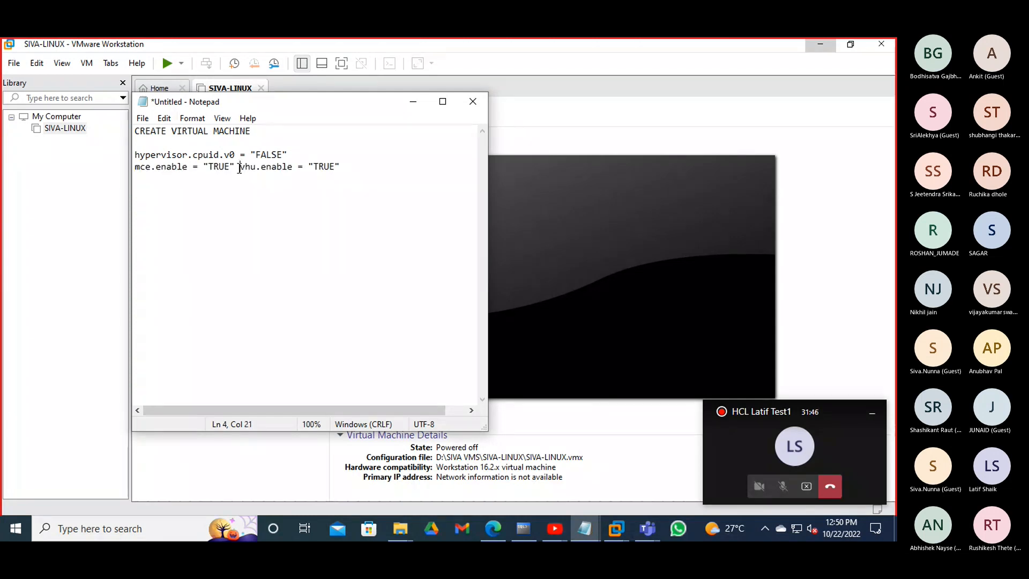
key(Return)
drag(261, 184, 120, 156)
key(ctrl+c)
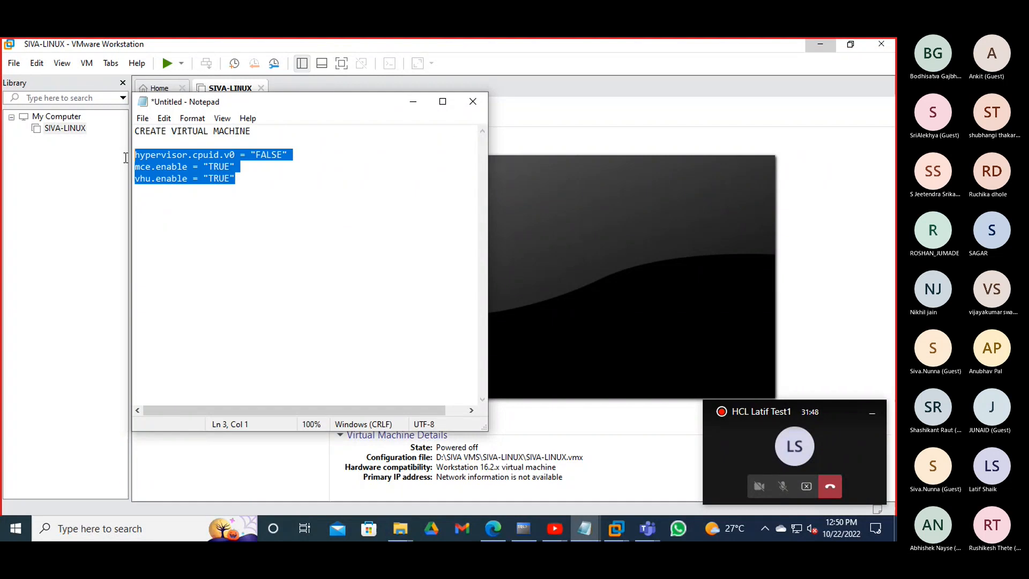
click(195, 243)
click(65, 128)
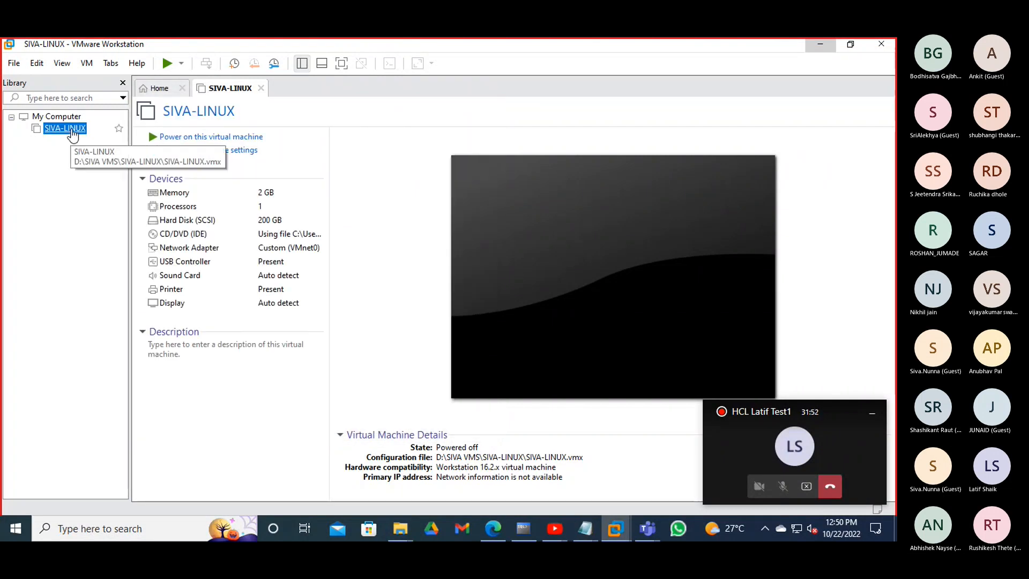
- Open the SIVA-LINUX virtual machine's directory in File Explorer from its Library entry
right_click(72, 128)
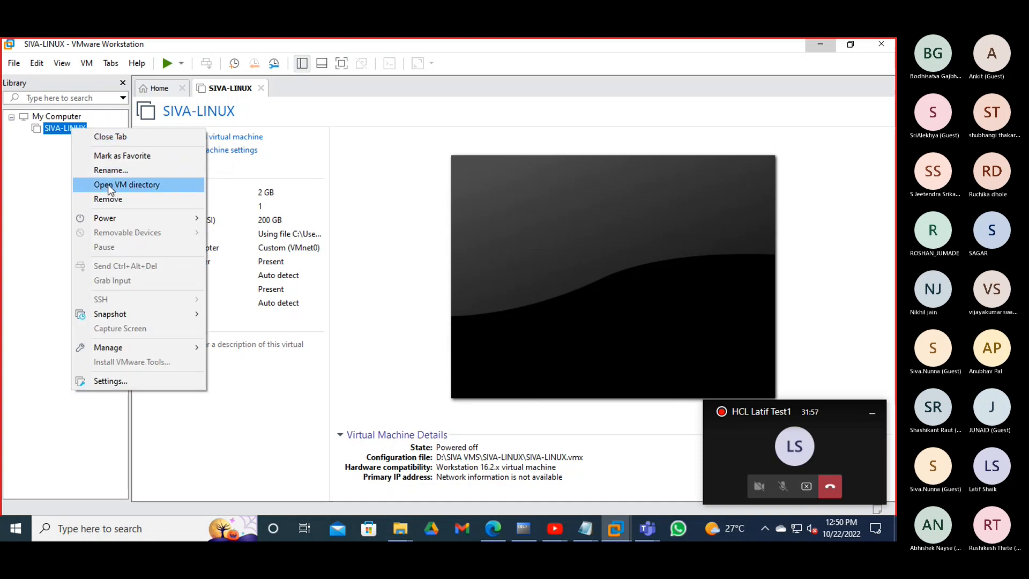
click(160, 187)
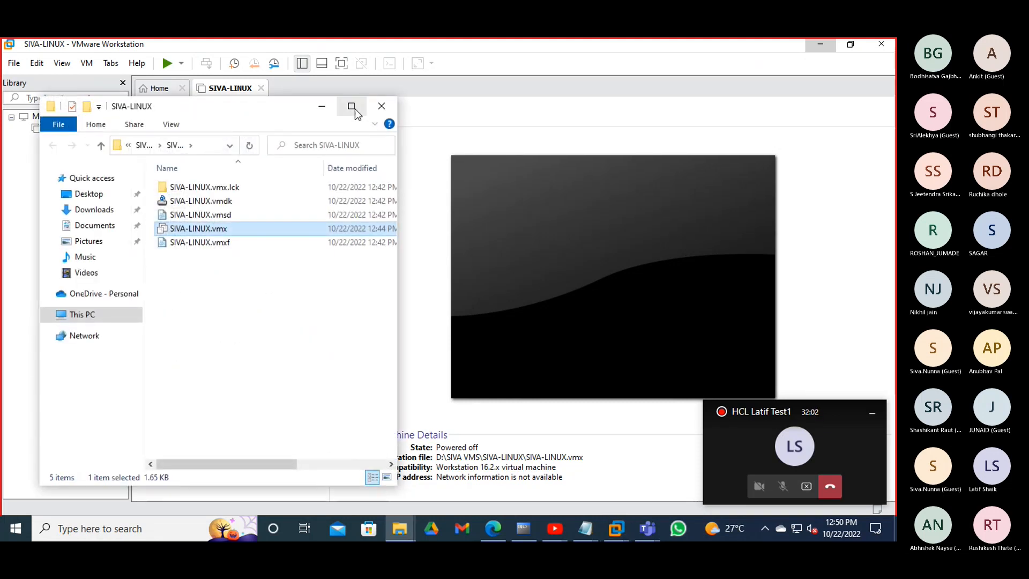
- Maximize the SIVA-LINUX folder, keep file name extensions shown, and bring up SIVA-LINUX.vmx's actions
click(351, 106)
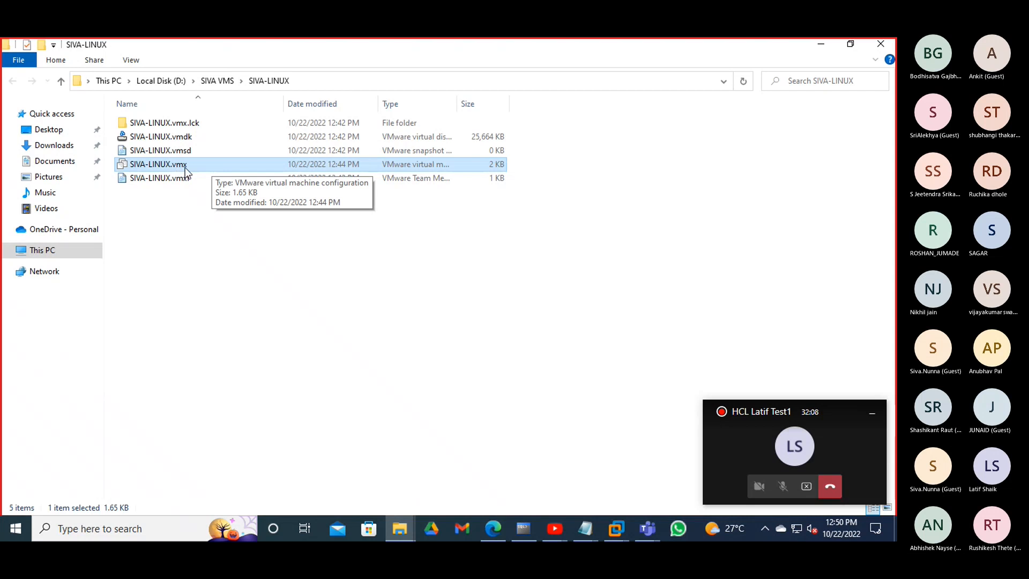
click(141, 61)
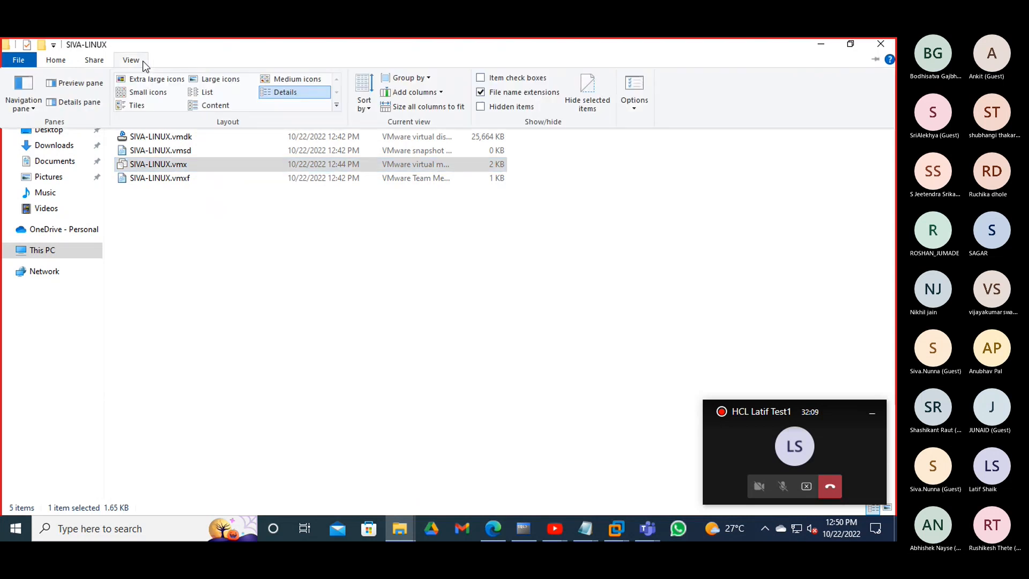
click(481, 92)
click(138, 61)
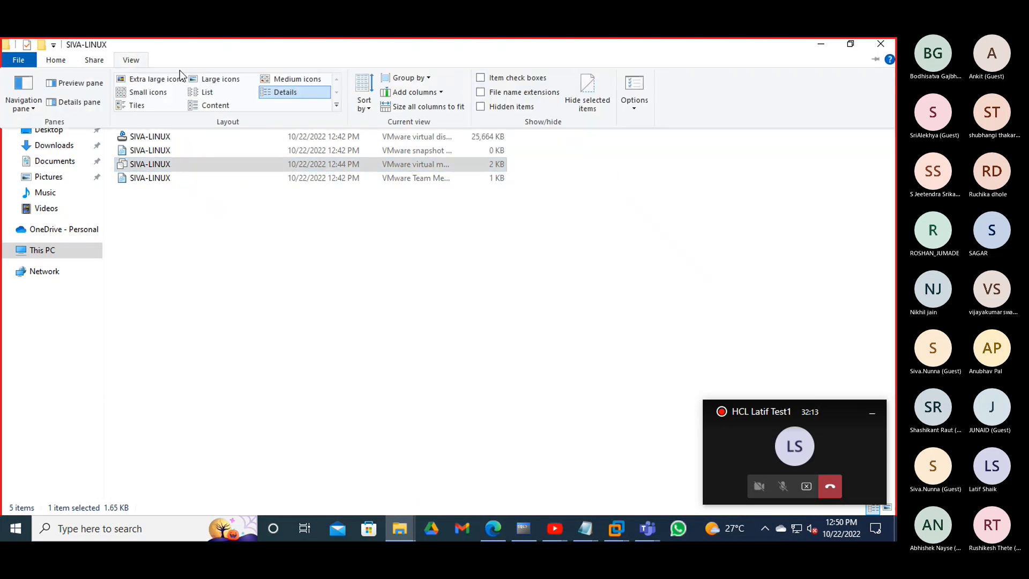
click(519, 92)
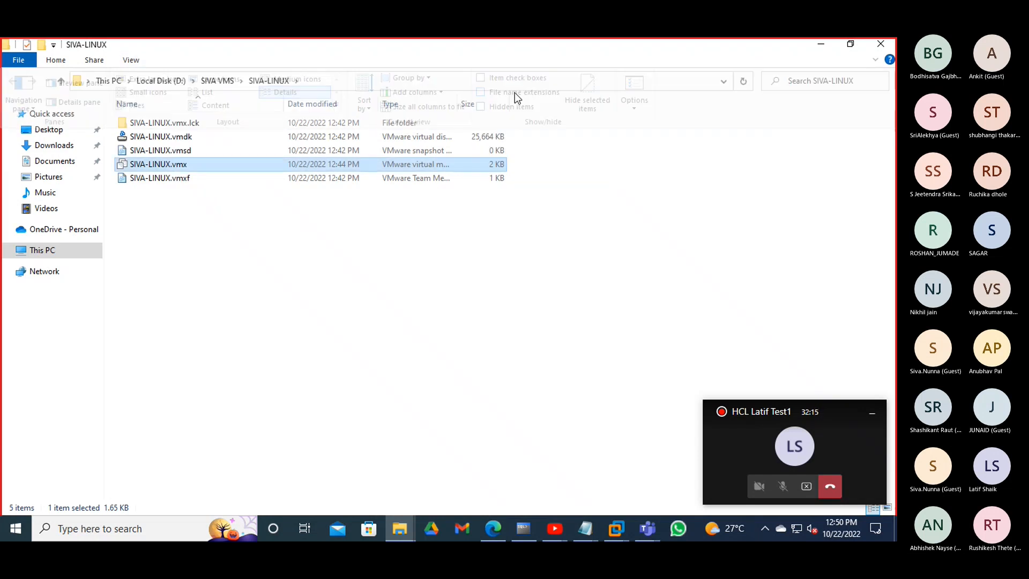
right_click(183, 168)
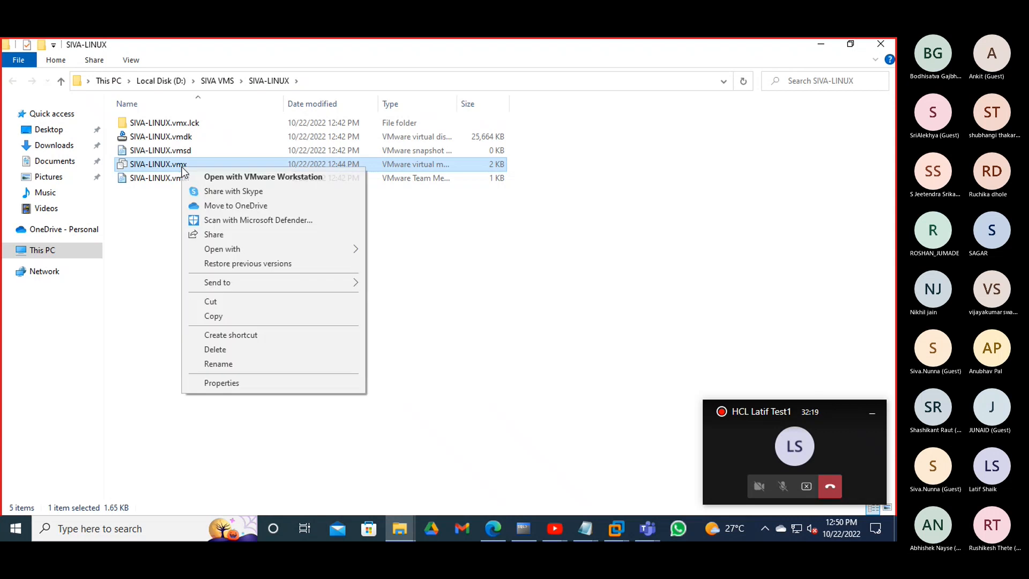
- Open SIVA-LINUX.vmx with Notepad once, leaving 'Always use this app' unchecked
mouse_move(302, 250)
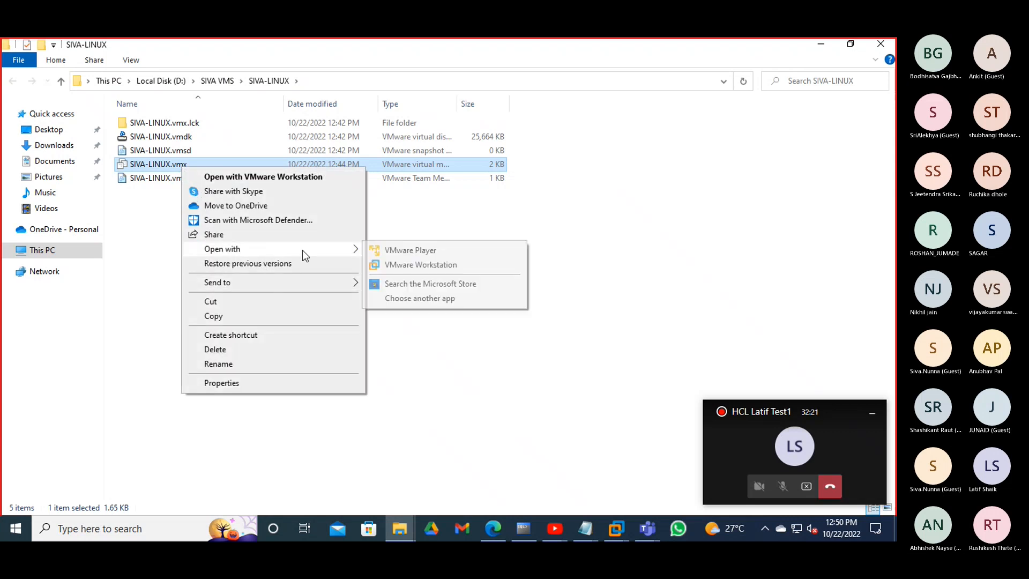
click(410, 299)
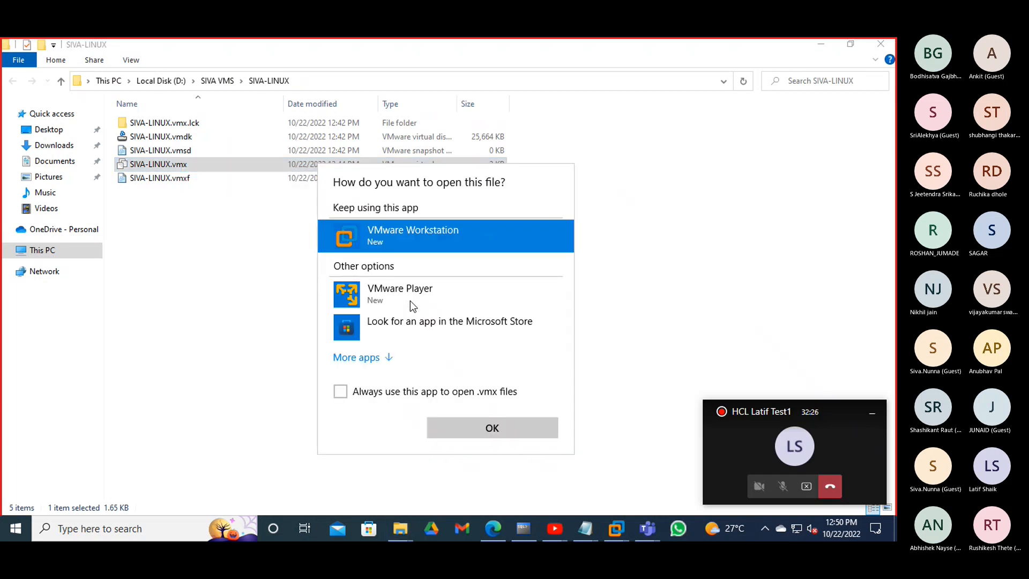
click(365, 357)
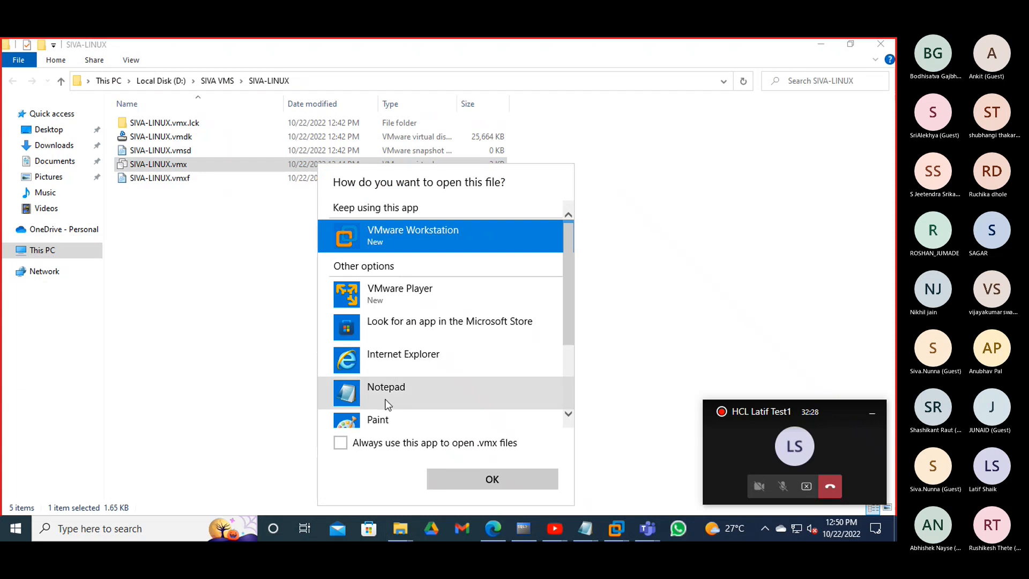
scroll(395, 359, down, 2)
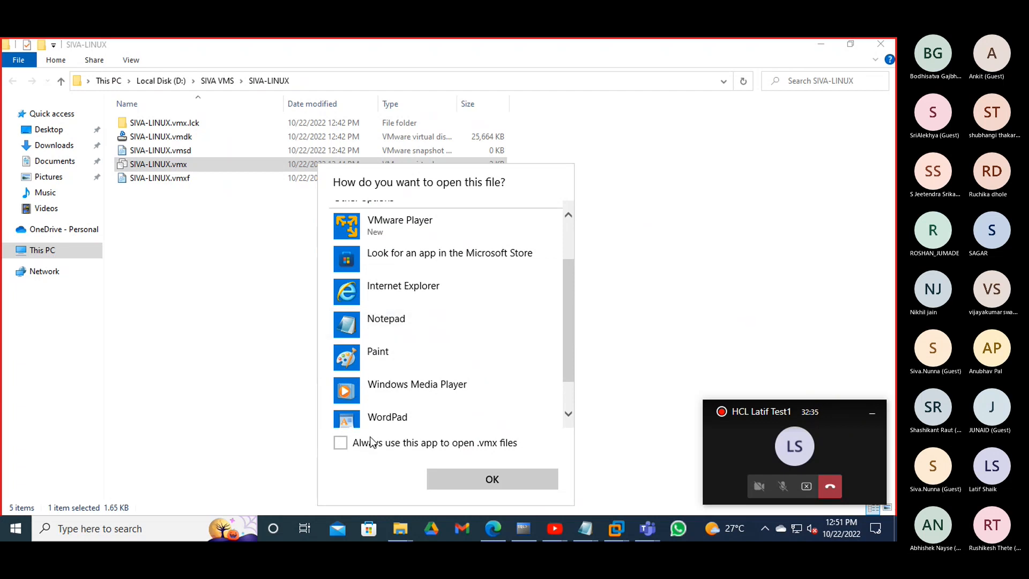
click(340, 444)
click(341, 445)
click(407, 333)
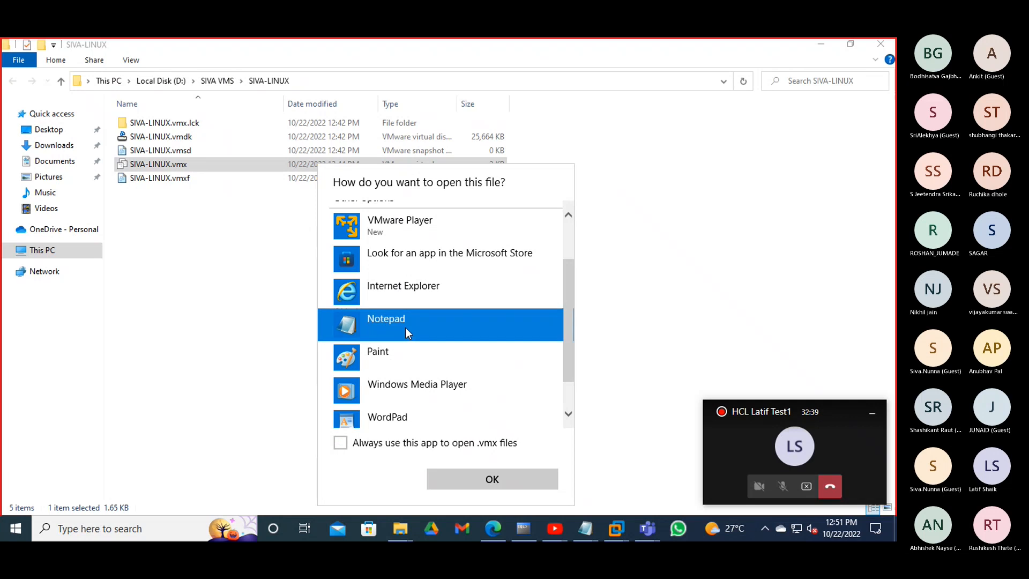
- Open SIVA-LINUX.vmx as plain text in Notepad and scroll to the end of the file
click(437, 474)
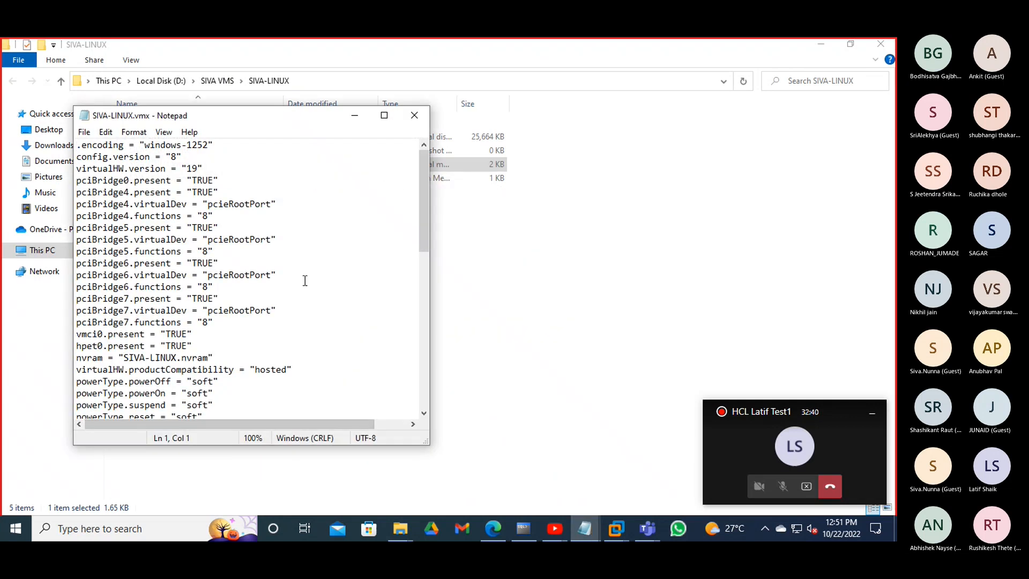
drag(297, 122, 407, 119)
scroll(399, 289, down, 12)
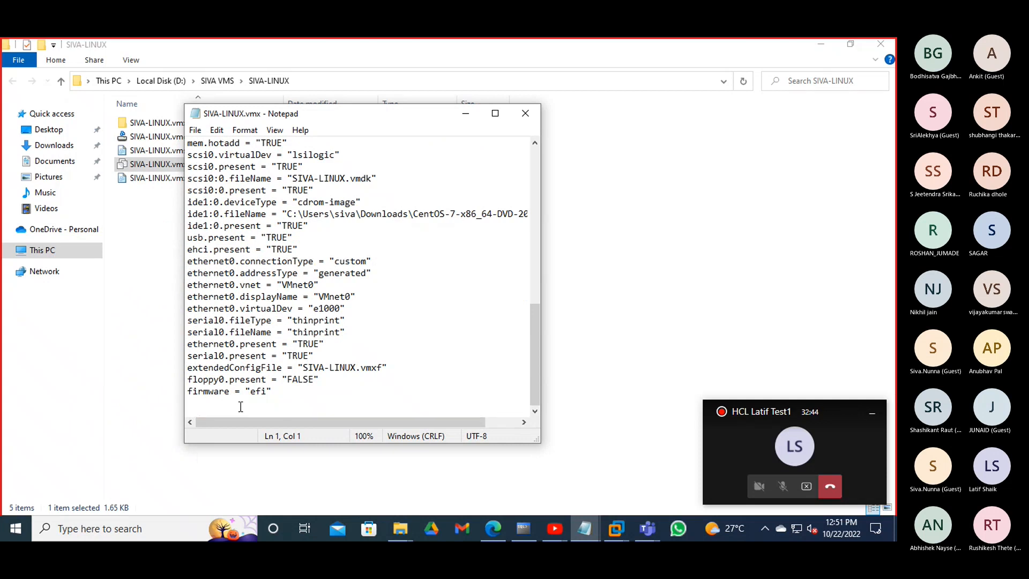
- Paste the hypervisor.cpuid.v0, mce.enable and vhu.enable settings after firmware = "efi"
click(241, 407)
drag(327, 381, 183, 381)
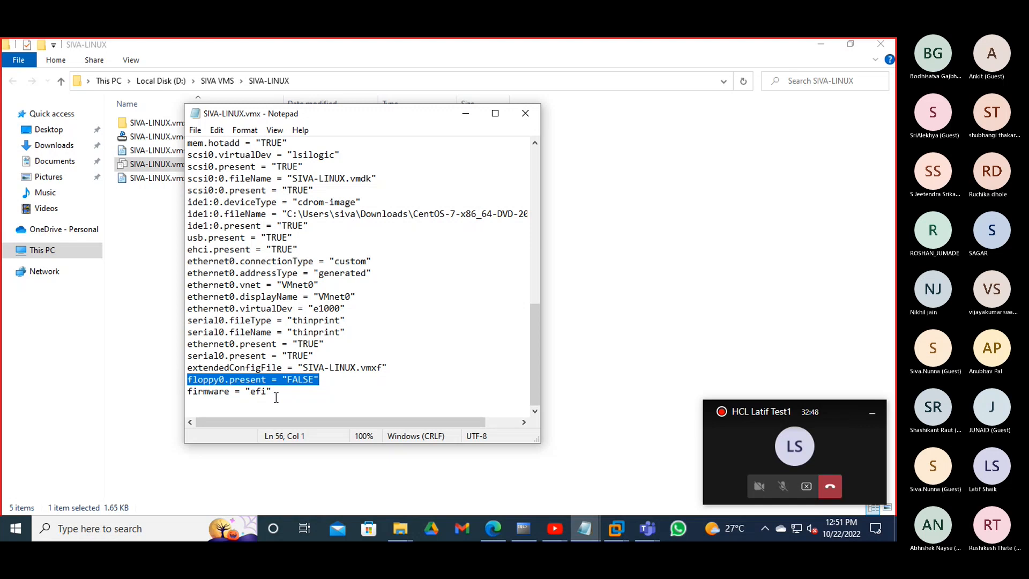
drag(276, 398, 179, 378)
click(209, 408)
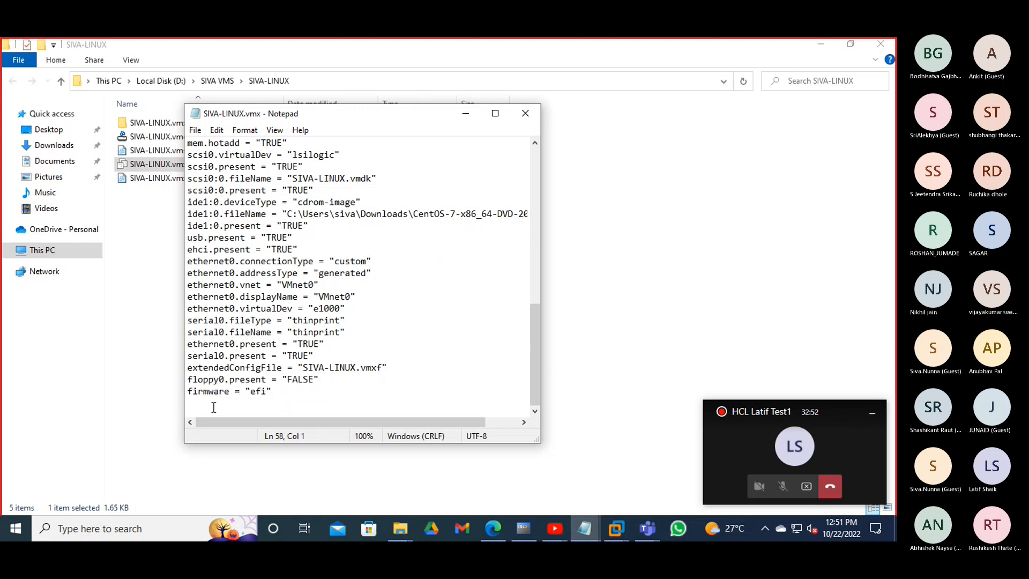
right_click(221, 403)
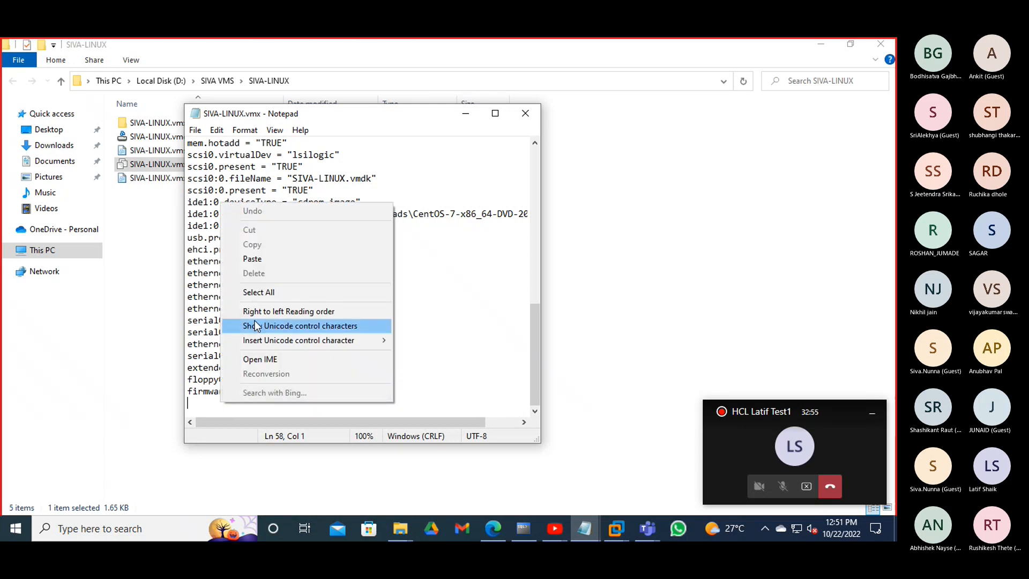
click(252, 259)
drag(291, 421, 253, 414)
- Break the pasted line so mce.enable and vhu.enable each start their own line
click(344, 403)
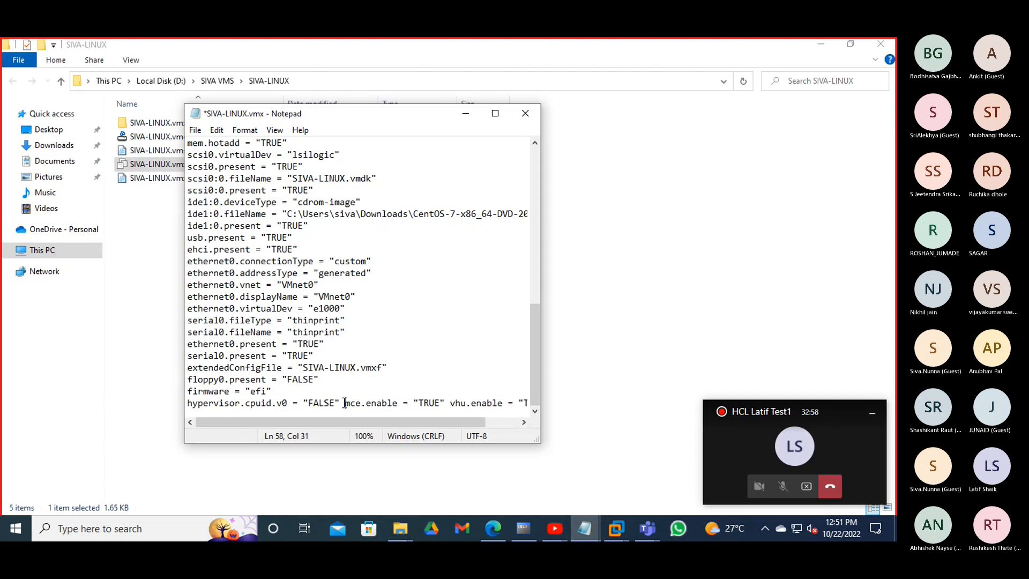
key(Return)
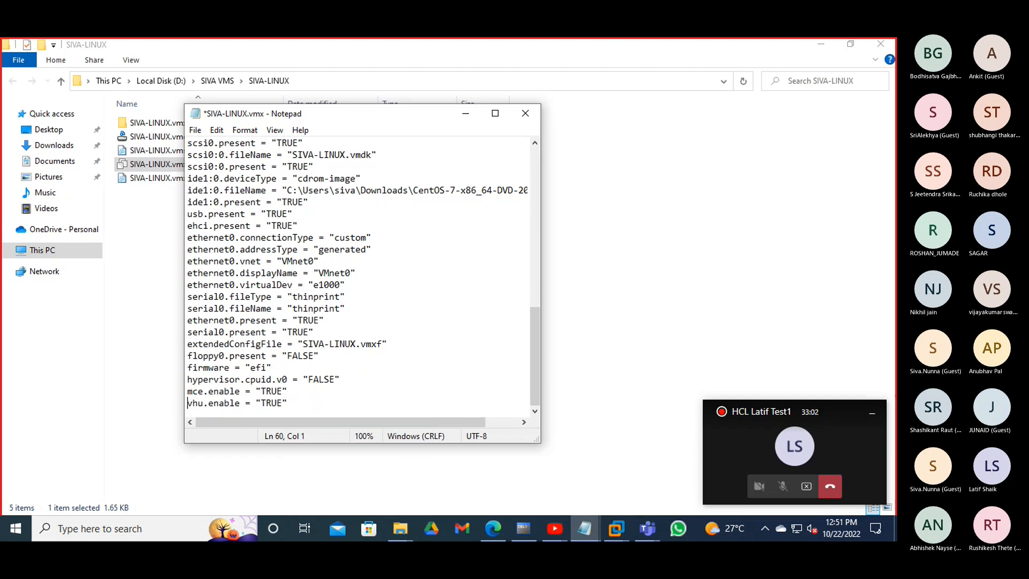
key(Return)
- Highlight the three added settings lines to check they are correctly separated
drag(323, 406, 192, 391)
click(316, 402)
drag(301, 402, 181, 381)
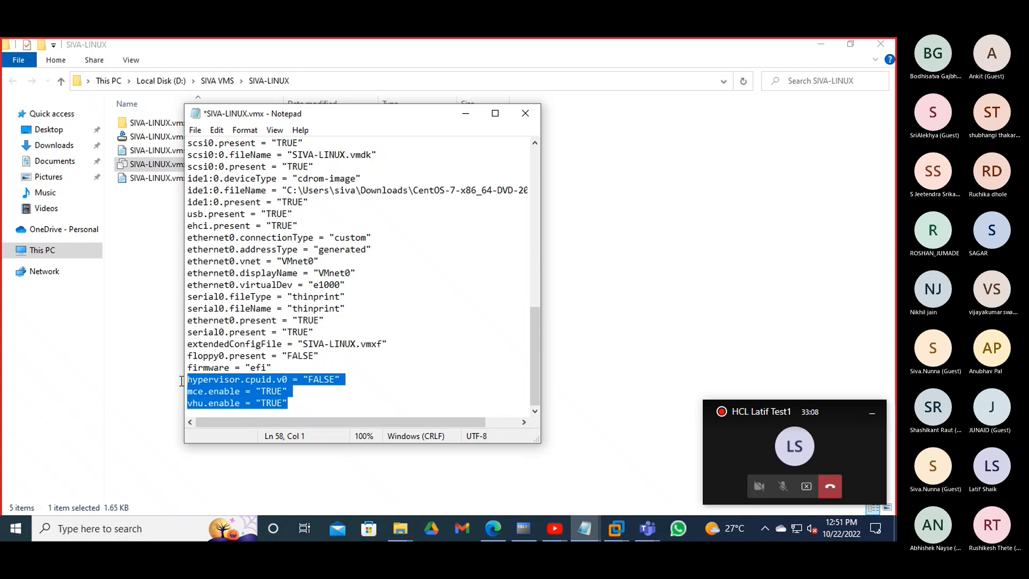
click(299, 403)
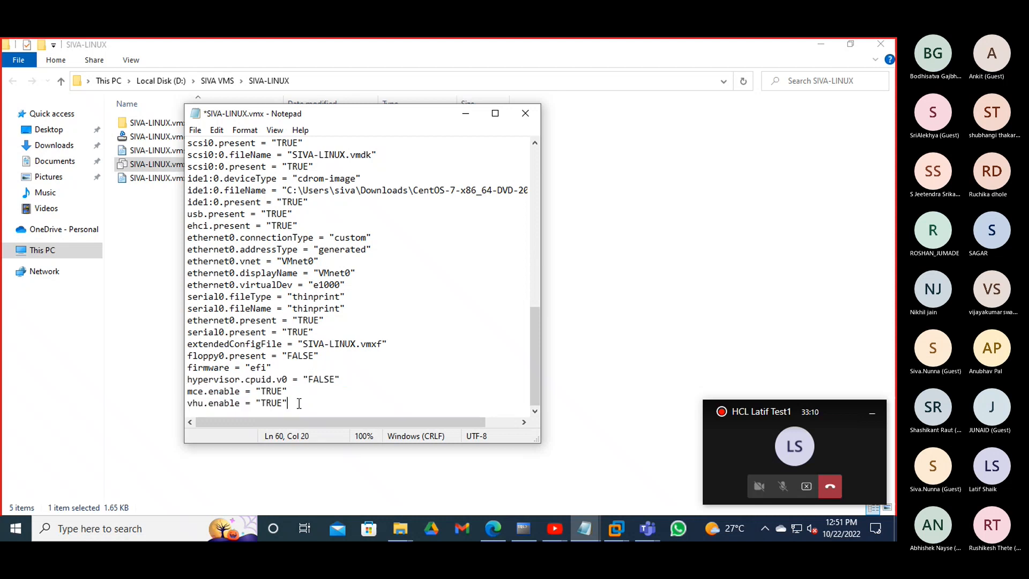
drag(298, 403, 179, 378)
click(298, 405)
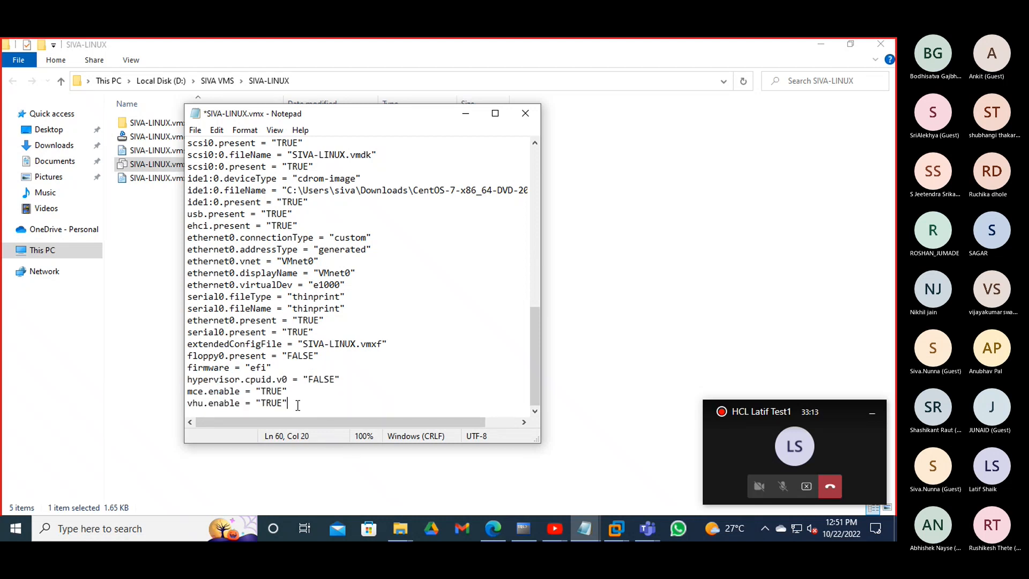
drag(297, 403, 186, 379)
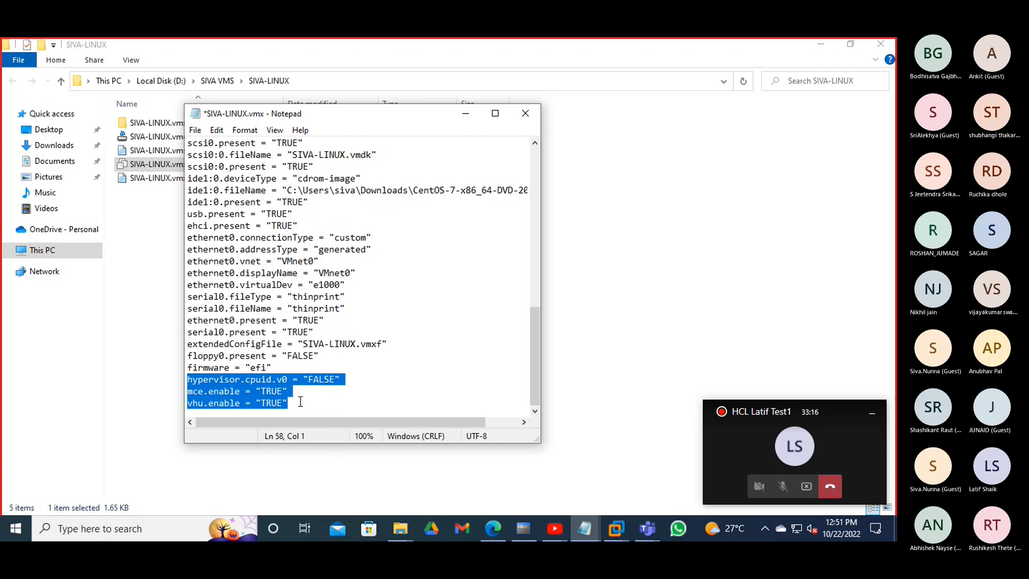
click(301, 402)
drag(299, 403, 187, 379)
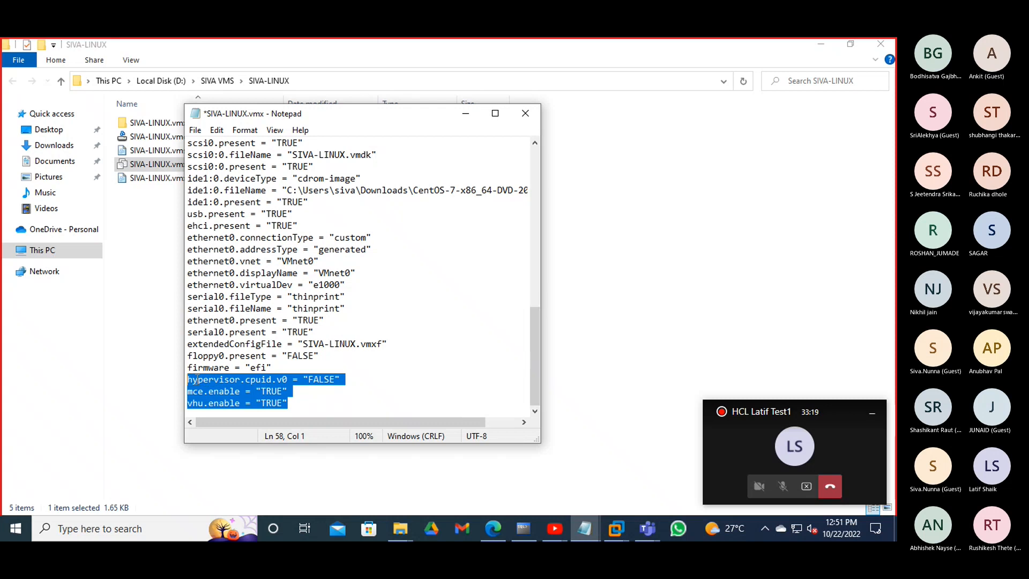
click(358, 401)
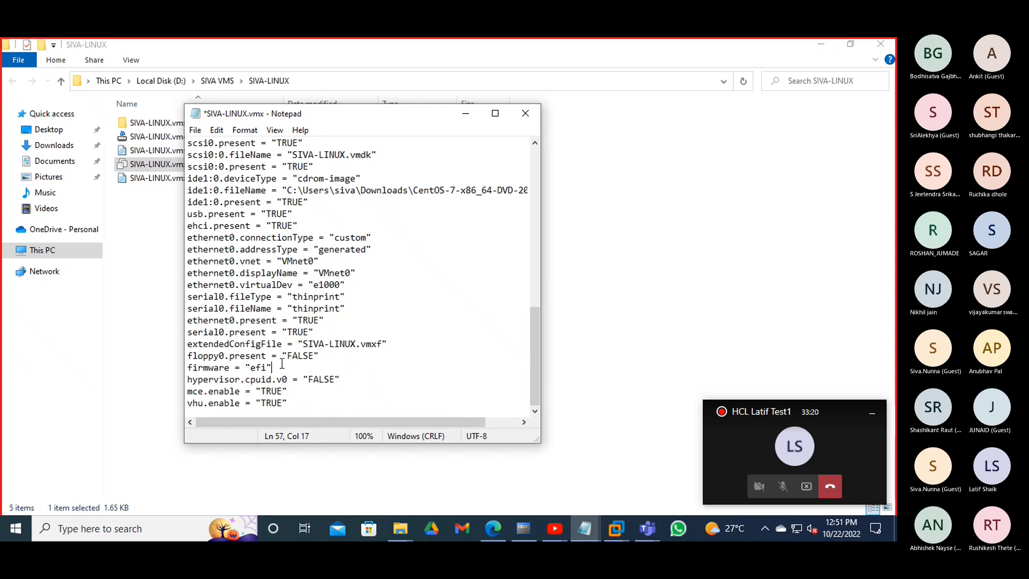
- Review the lines around the new settings, then close the edited vmx file
drag(272, 356, 188, 344)
click(290, 405)
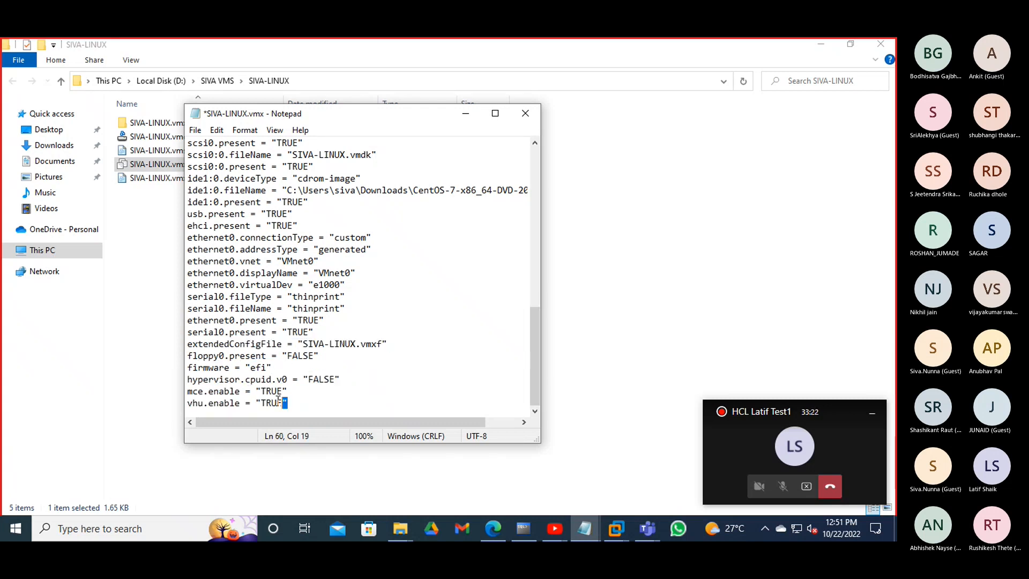
drag(290, 403, 187, 379)
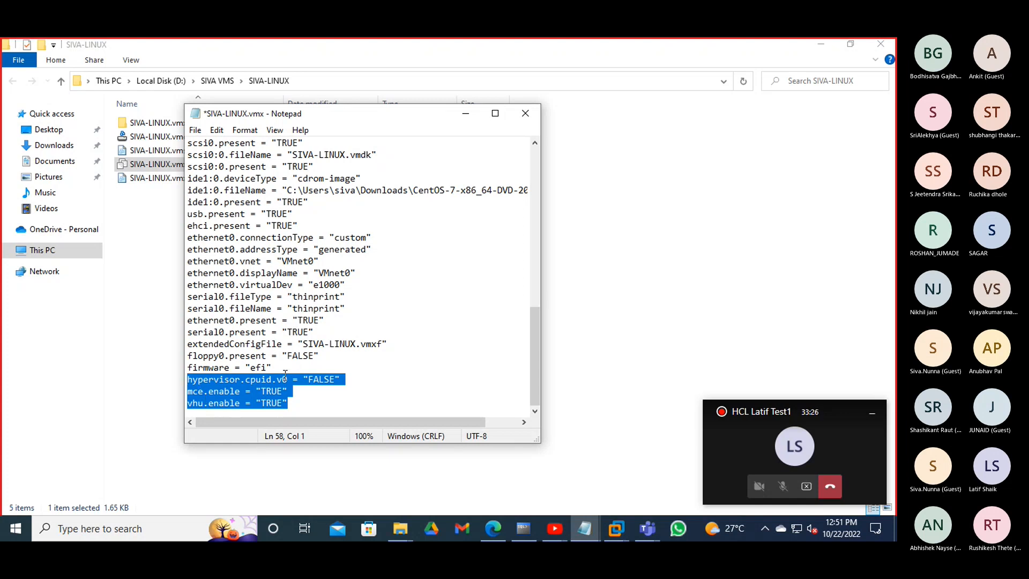
drag(278, 368, 167, 349)
click(209, 377)
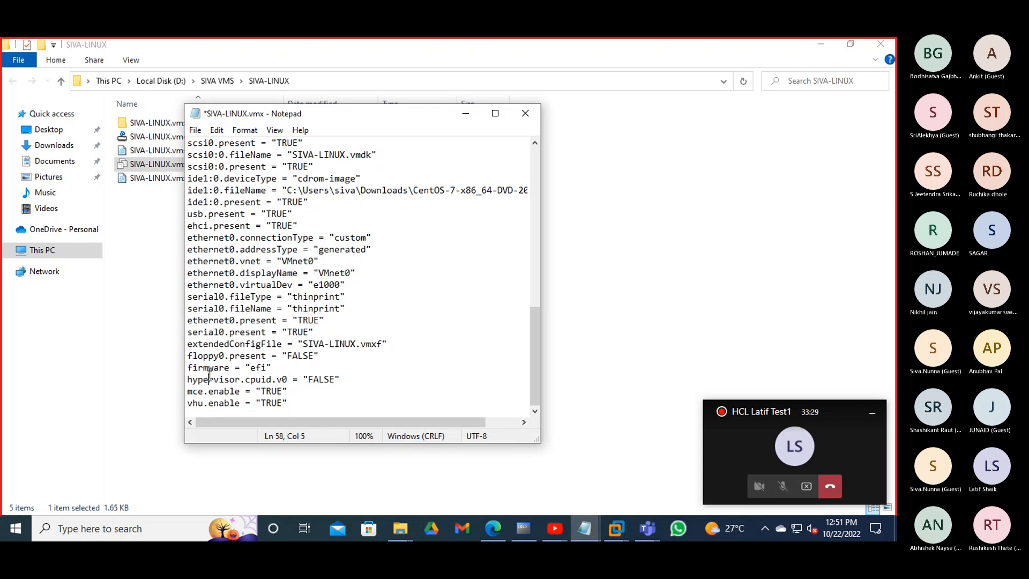
drag(285, 411, 187, 368)
click(340, 401)
click(525, 113)
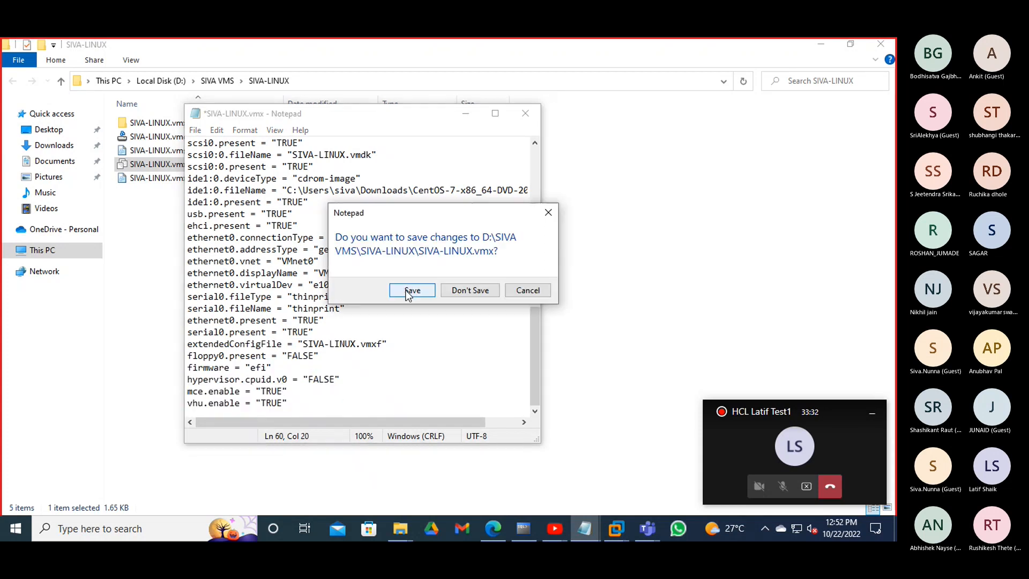
- Save the changes to SIVA-LINUX.vmx and close the SIVA-LINUX folder window
click(409, 291)
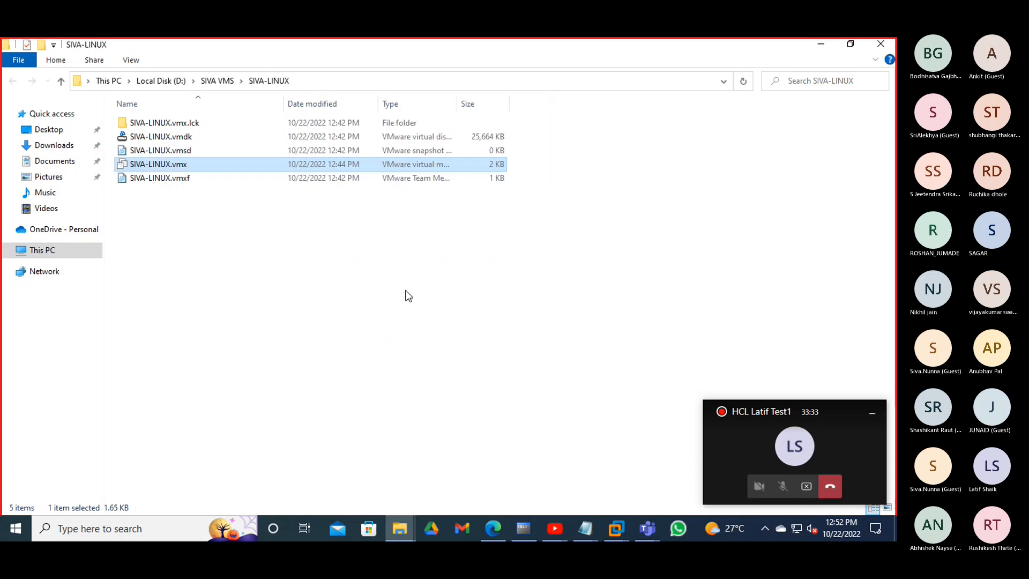
click(880, 44)
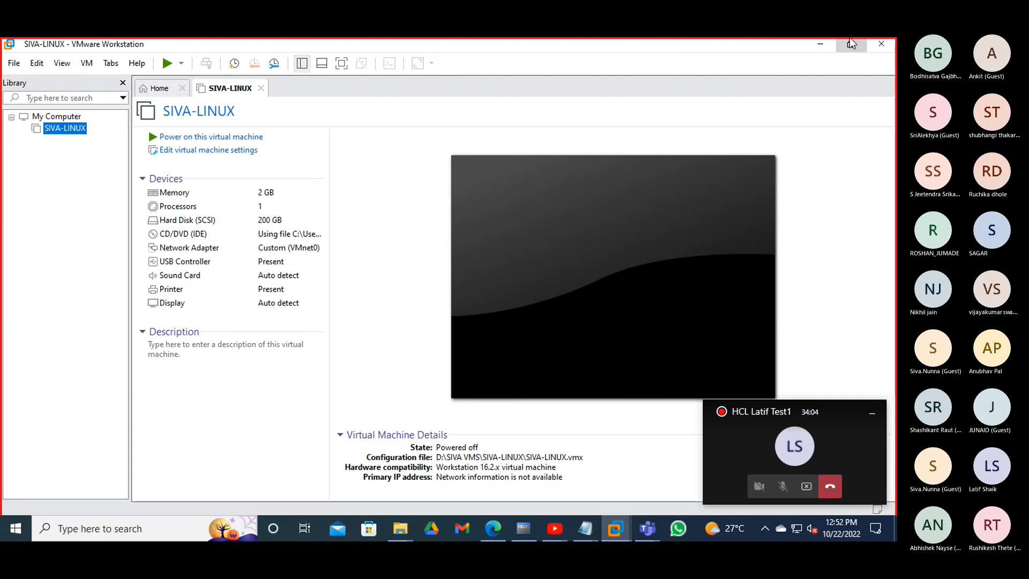
- Power on SIVA-LINUX, hide the library, and clear the meeting window and installer hints
click(207, 139)
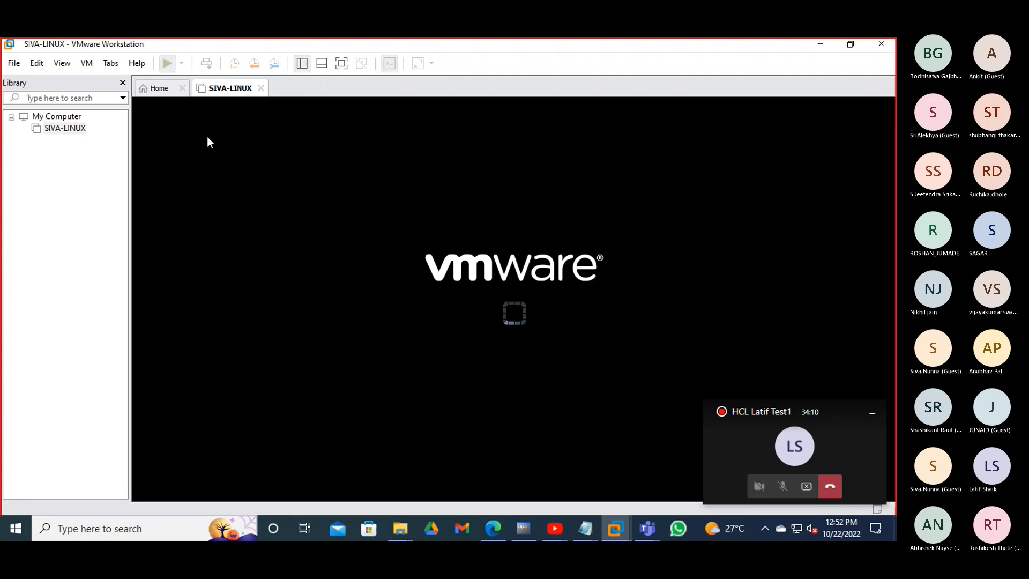
click(123, 83)
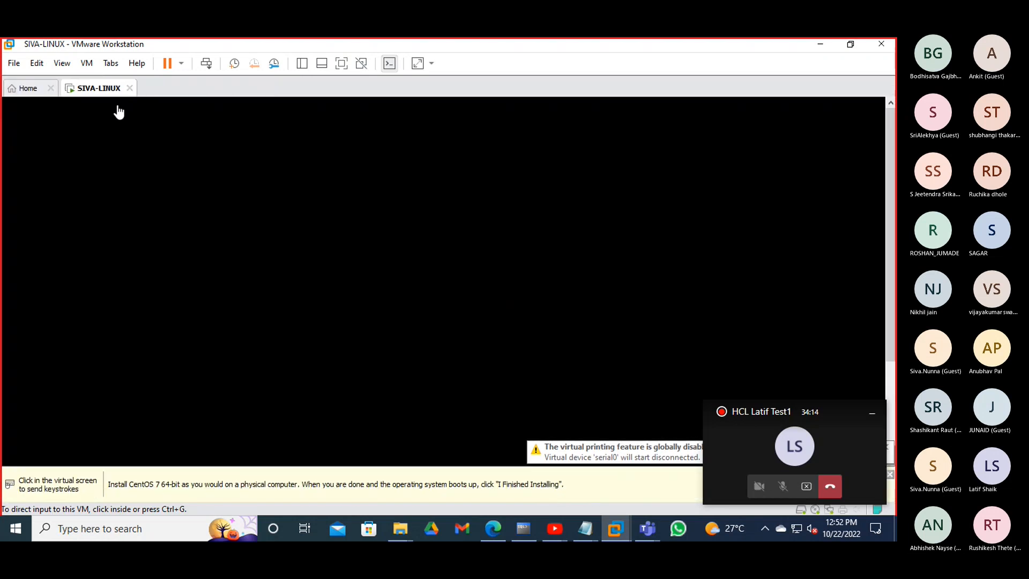
click(873, 414)
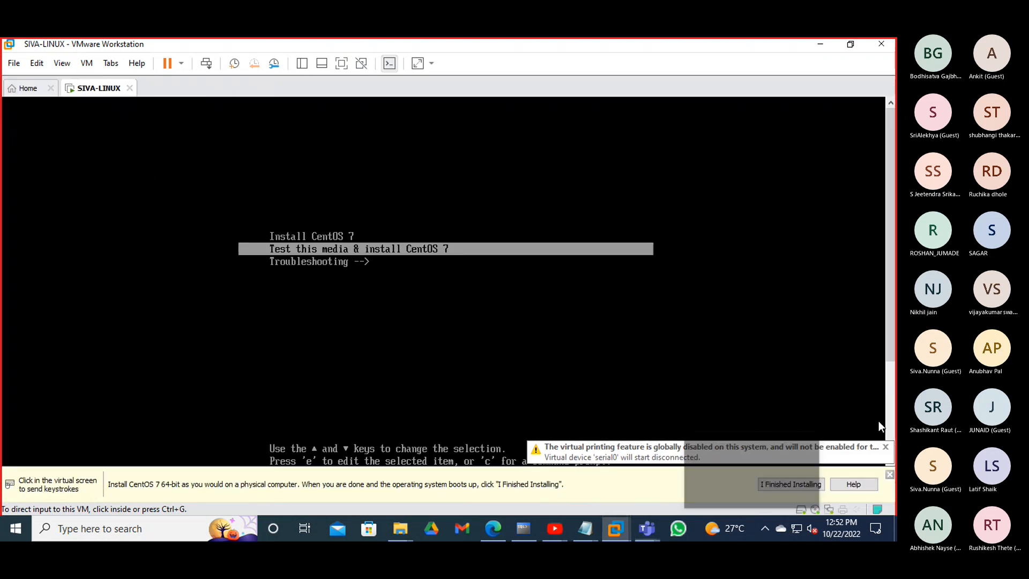
click(890, 474)
click(871, 469)
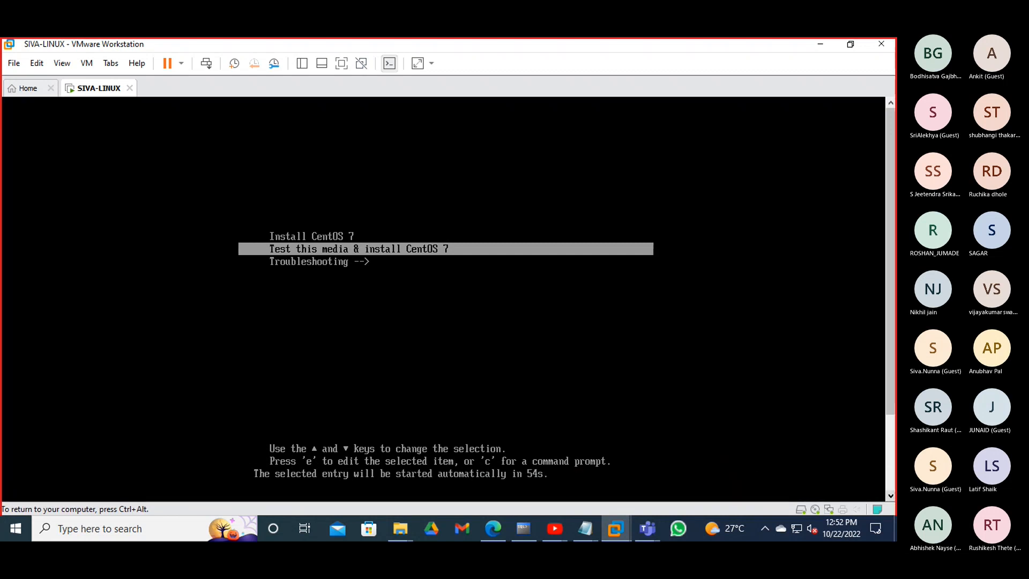
key(ctrl+alt)
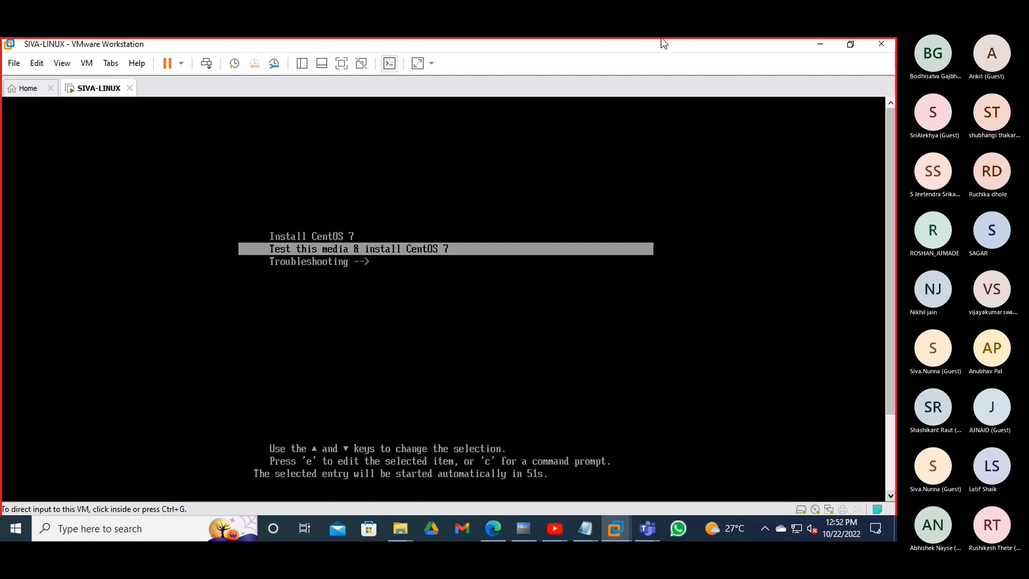
- Choose Install CentOS 7 in the VM's boot menu and start it
click(350, 246)
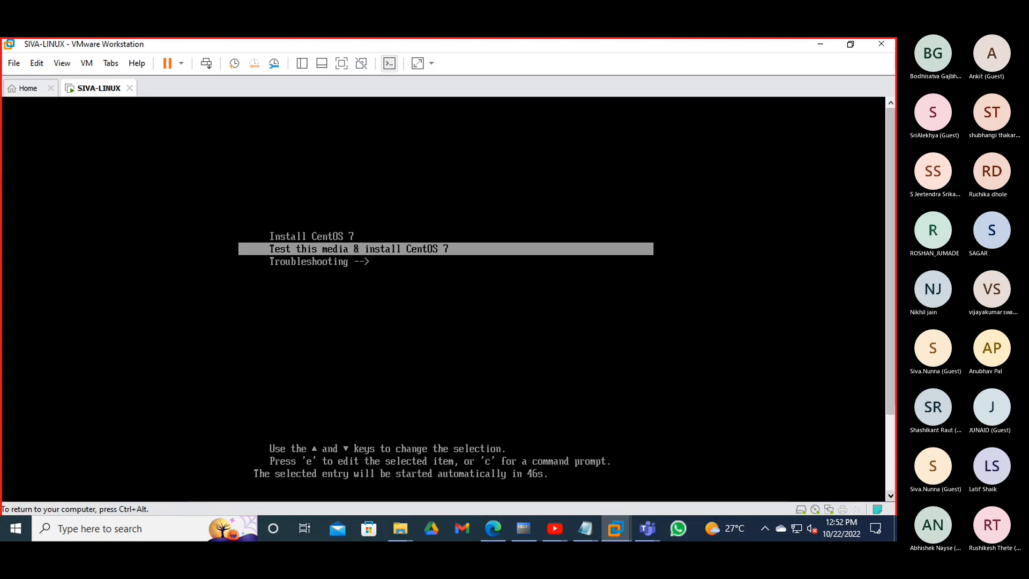
key(Down)
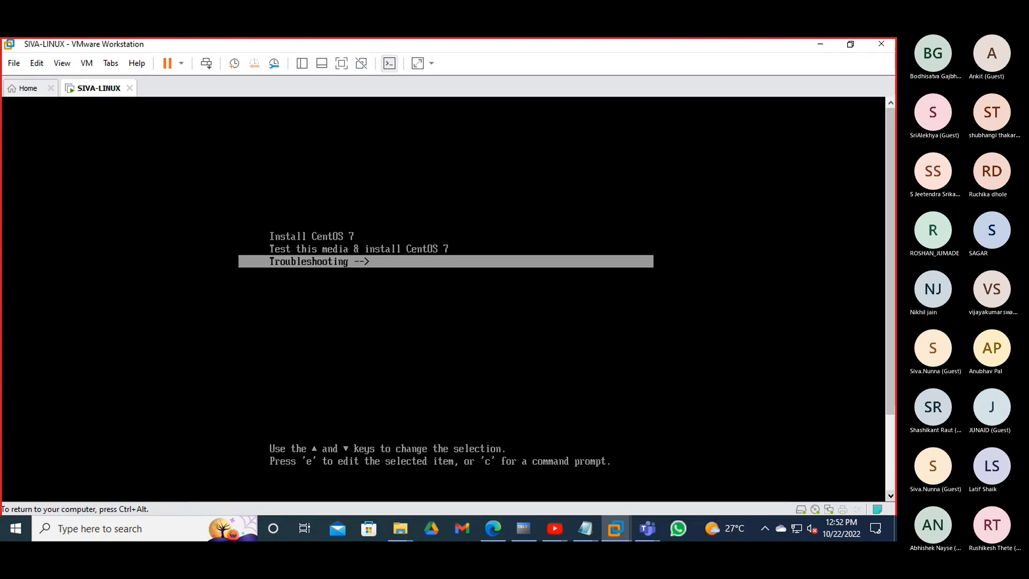
key(Up)
key(Up)
key(Down)
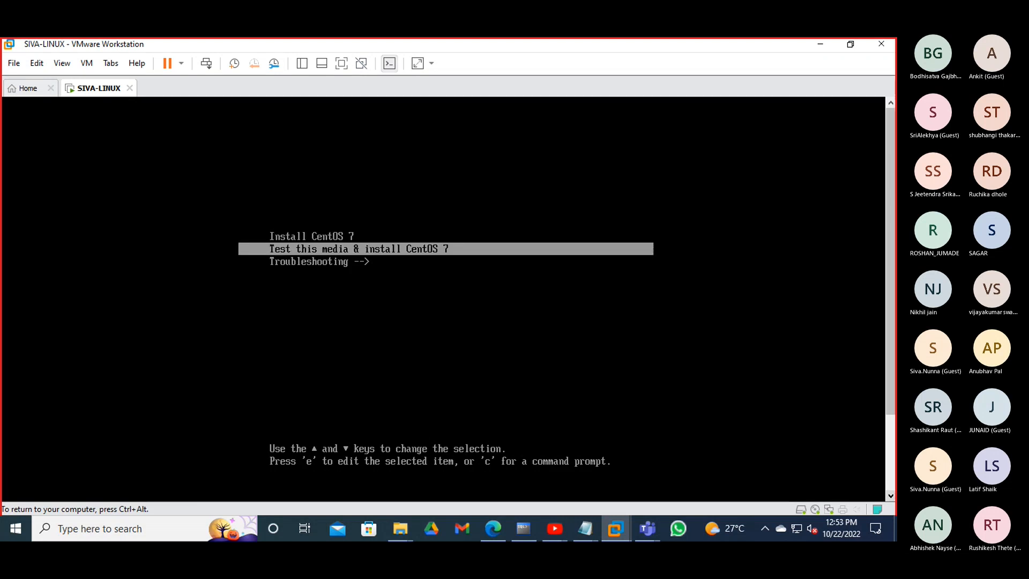
key(Up)
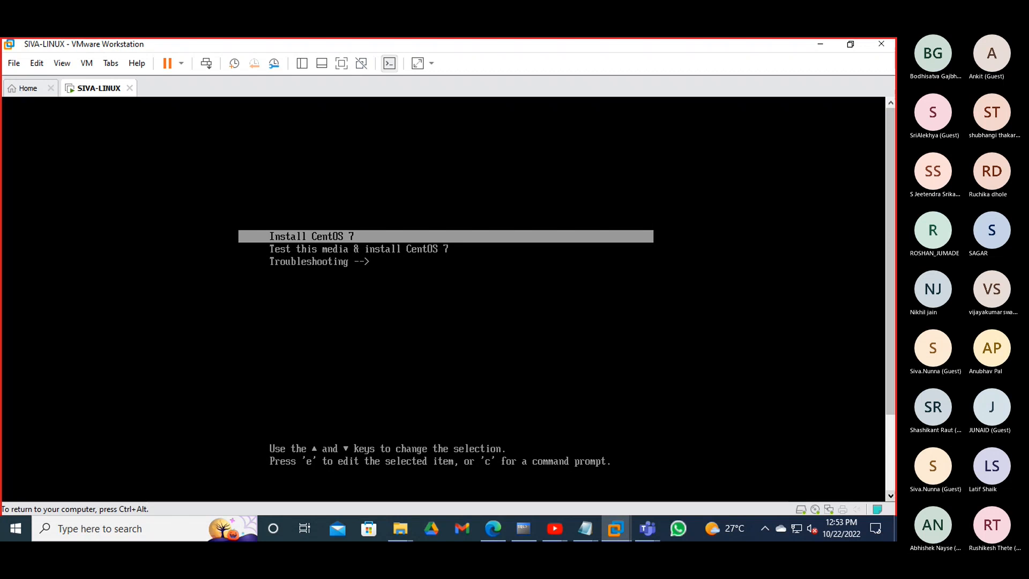
key(Return)
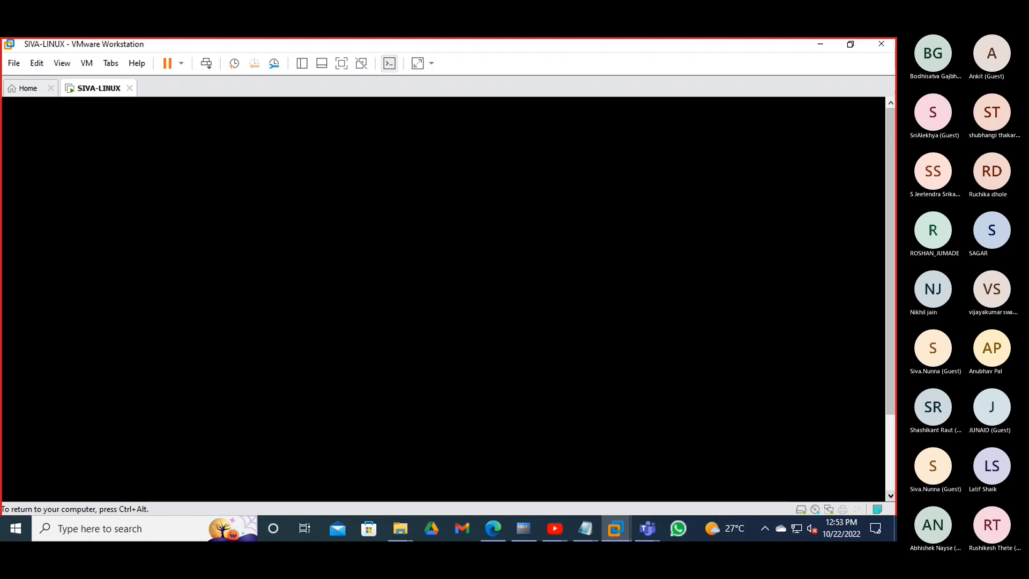
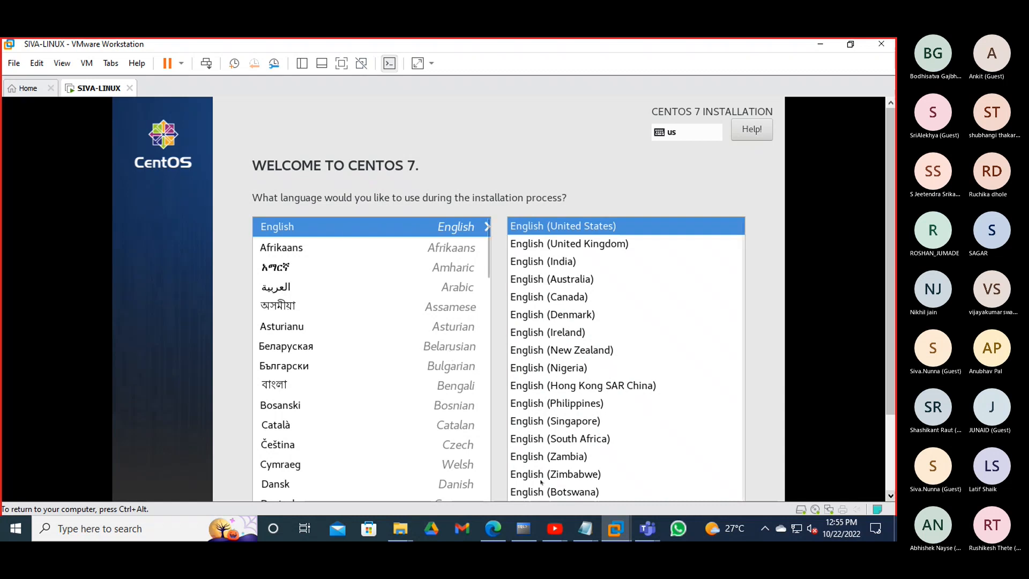
- Look over the hypervisor.cpuid.v0 line in the untitled notes, then hide the notes
mouse_move(584, 529)
click(589, 498)
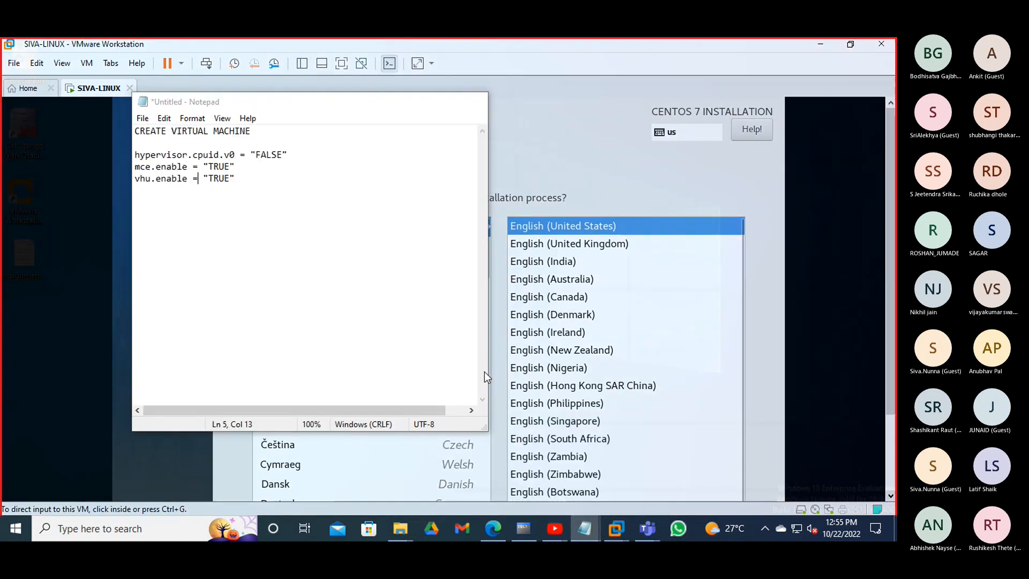
drag(292, 155, 134, 156)
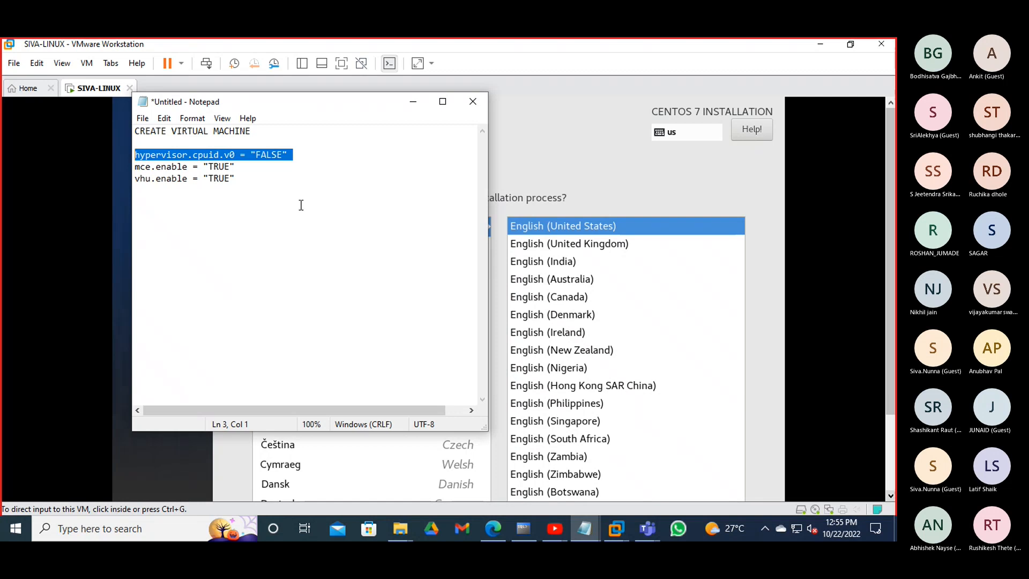
drag(236, 154, 188, 157)
click(288, 154)
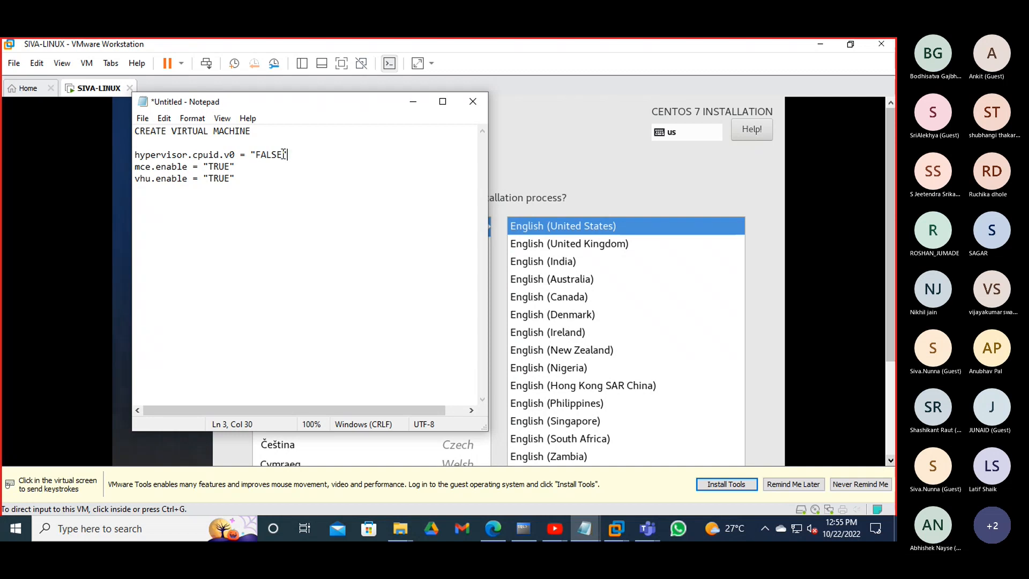
click(413, 102)
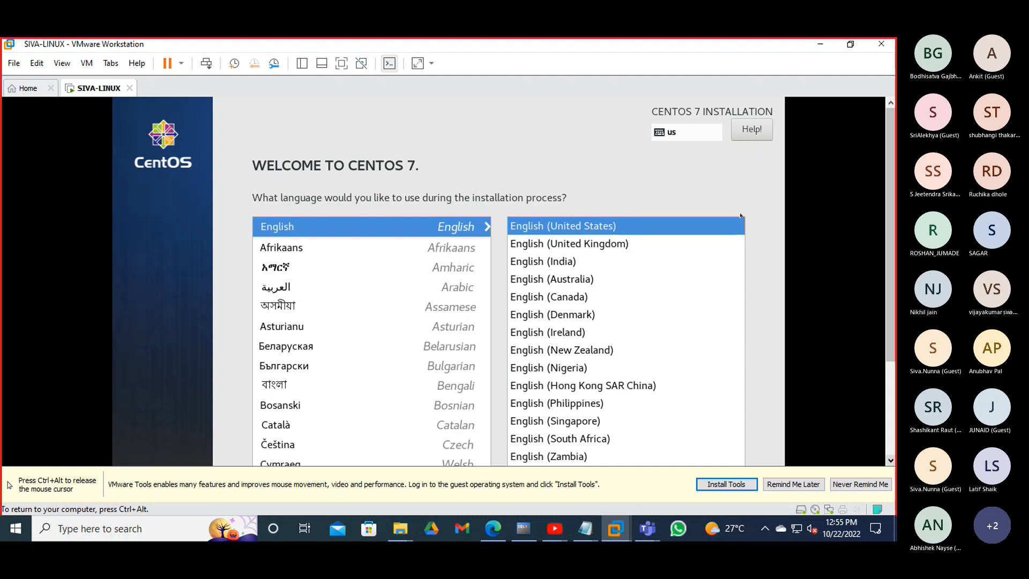
- Pick English (India) as the installation language and show the VM full screen
key(ctrl+alt)
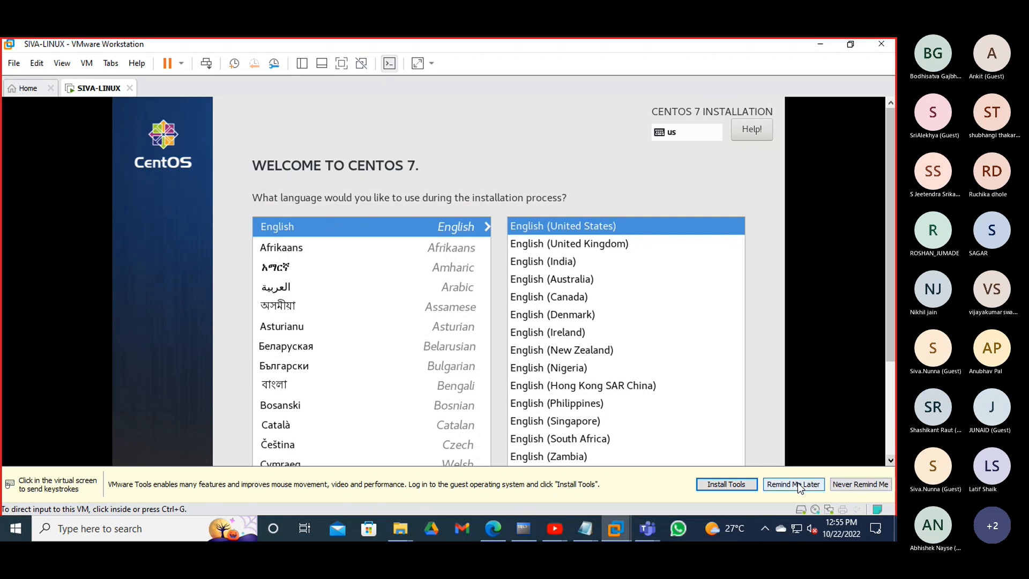
click(798, 483)
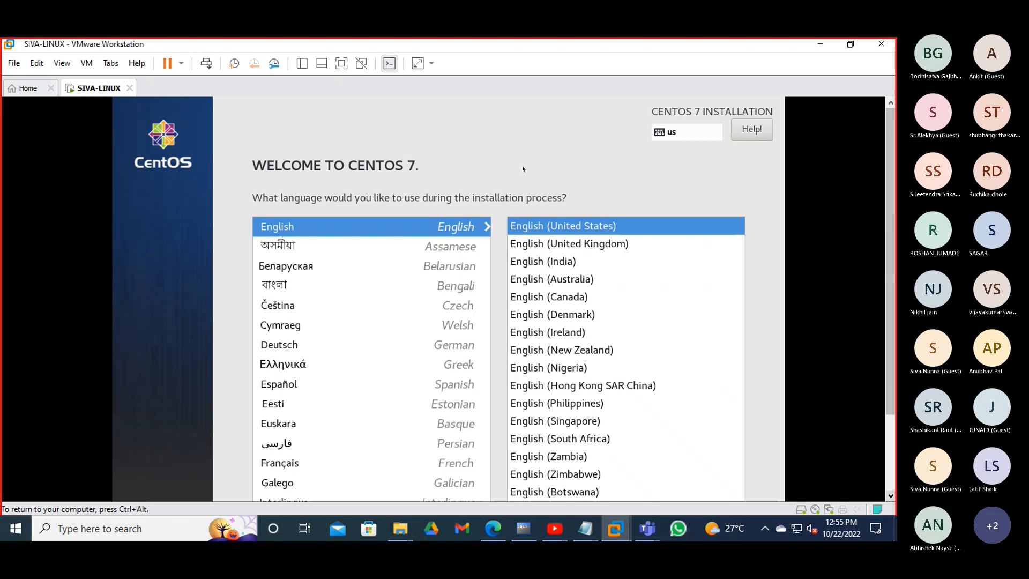
click(547, 262)
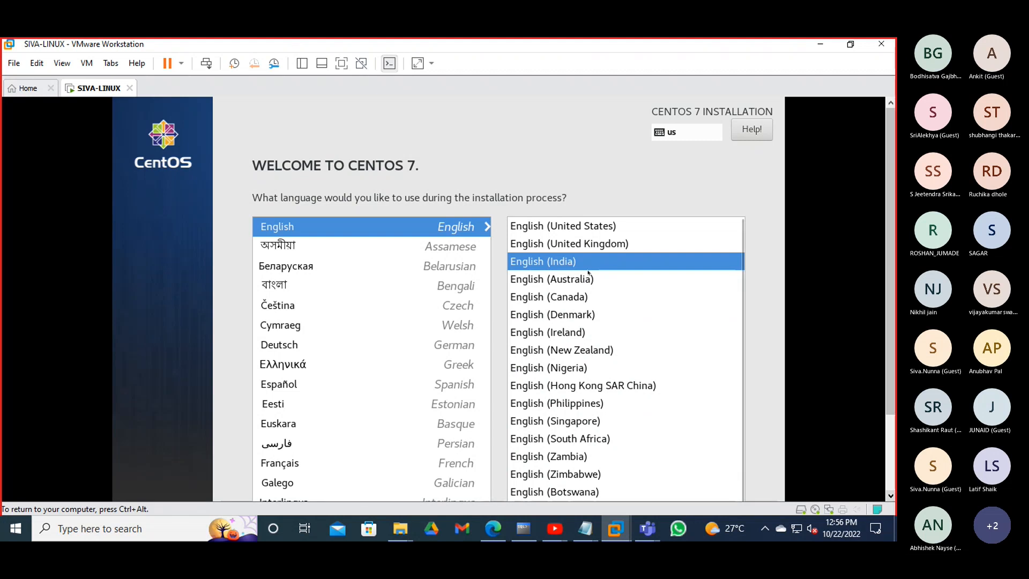
scroll(592, 276, down, 1)
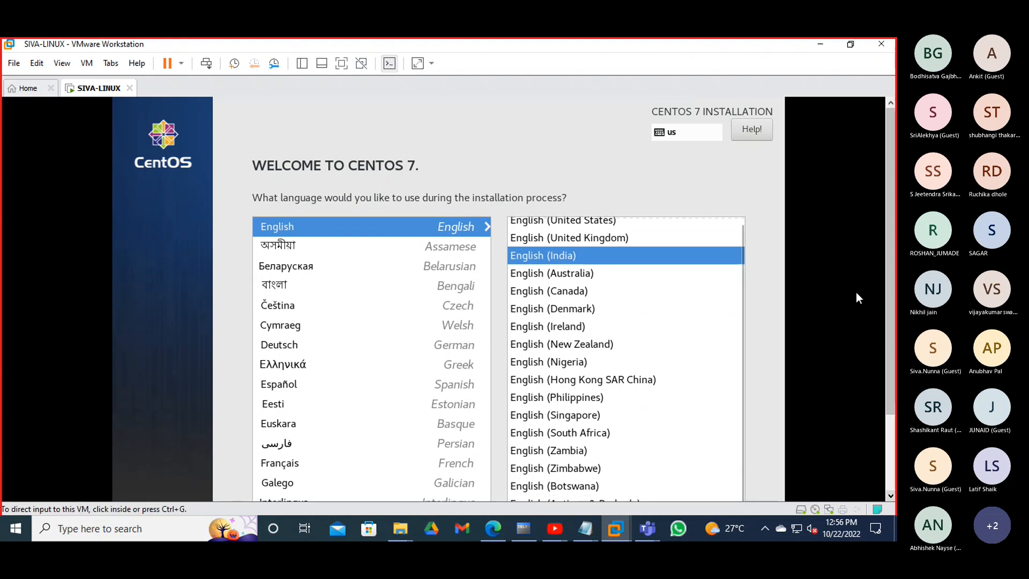
drag(886, 267, 889, 331)
click(342, 64)
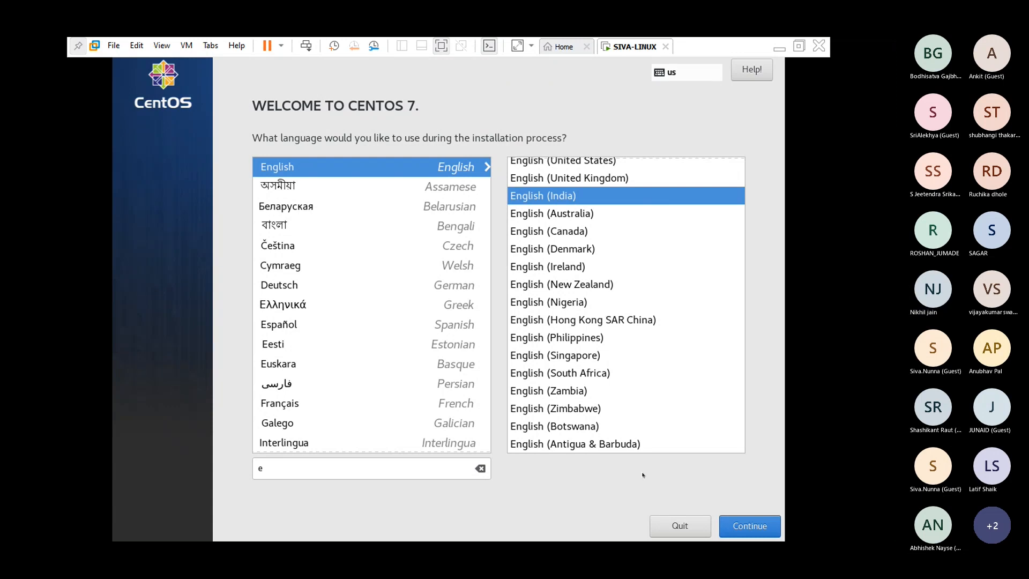
- Continue past the language screen to the Network & Host Name page
click(737, 525)
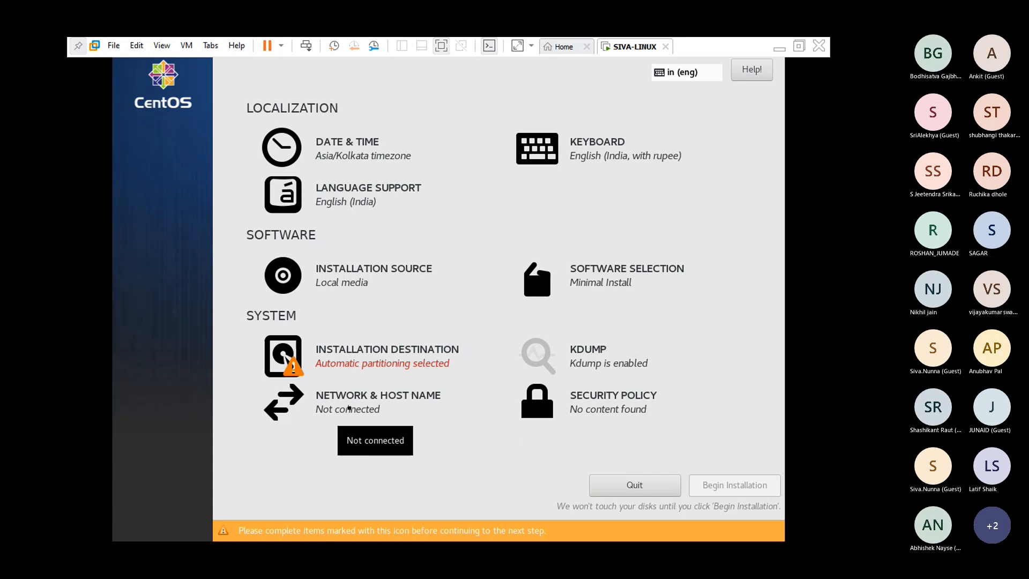
click(349, 409)
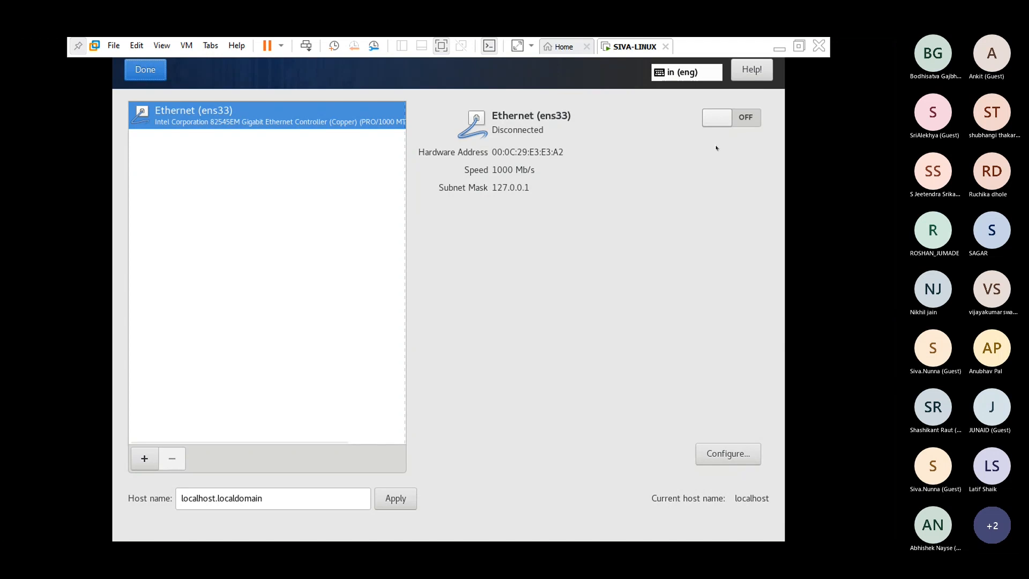
- Switch Ethernet (ens33) on so it obtains IP 192.168.1.213 with gateway 192.168.1.1
click(722, 119)
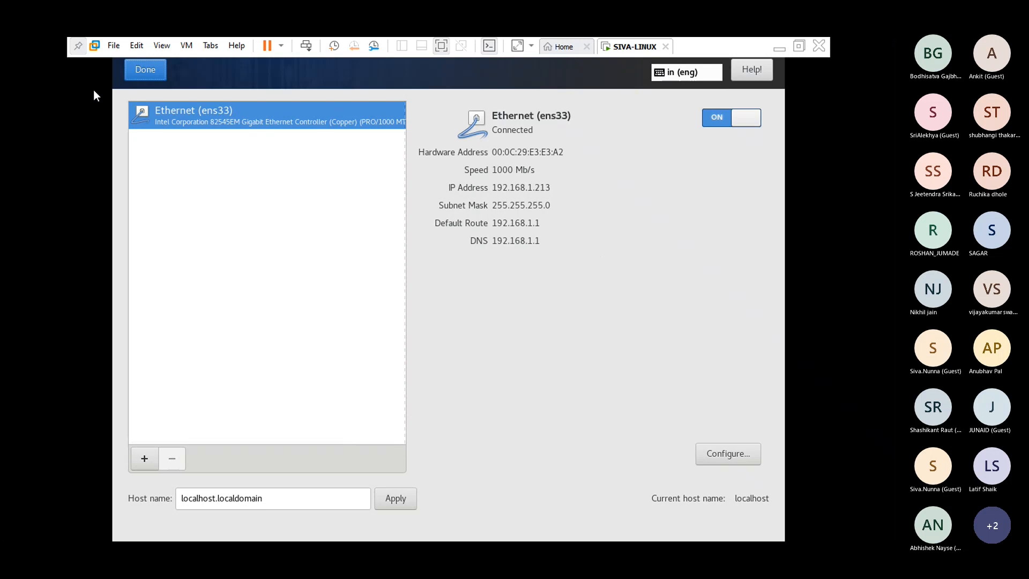
click(483, 347)
- Replace the localhost.localdomain host name with sivalinux.example.com and apply it
click(271, 492)
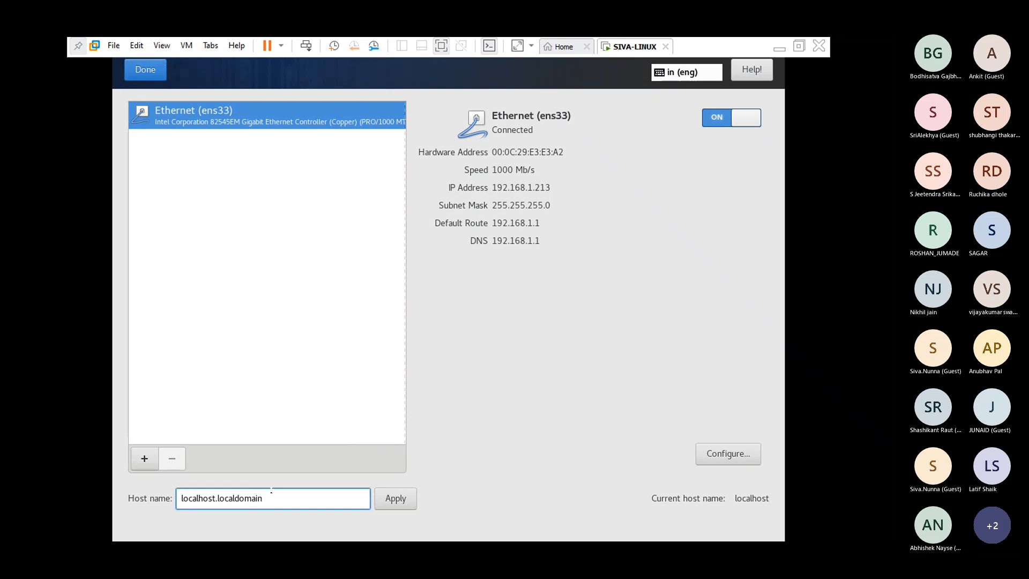
key(BackSpace)
key(BackSpace)
key(BackSpace)
key(BackSpace)
key(BackSpace)
key(BackSpace)
key(BackSpace)
key(BackSpace)
key(BackSpace)
key(BackSpace)
key(BackSpace)
key(BackSpace)
key(BackSpace)
key(BackSpace)
key(BackSpace)
key(BackSpace)
key(BackSpace)
key(BackSpace)
key(BackSpace)
key(BackSpace)
text(siva)
text(-)
text(exam)
key(BackSpace)
key(BackSpace)
key(BackSpace)
key(BackSpace)
key(BackSpace)
text(.example.com)
key(Left)
text(linux1)
key(BackSpace)
click(404, 498)
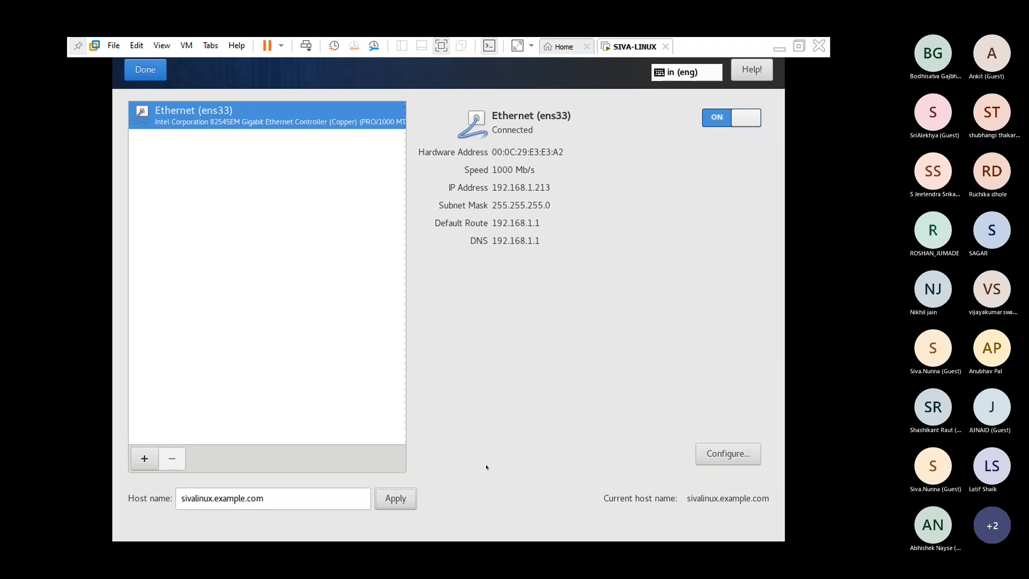
click(145, 76)
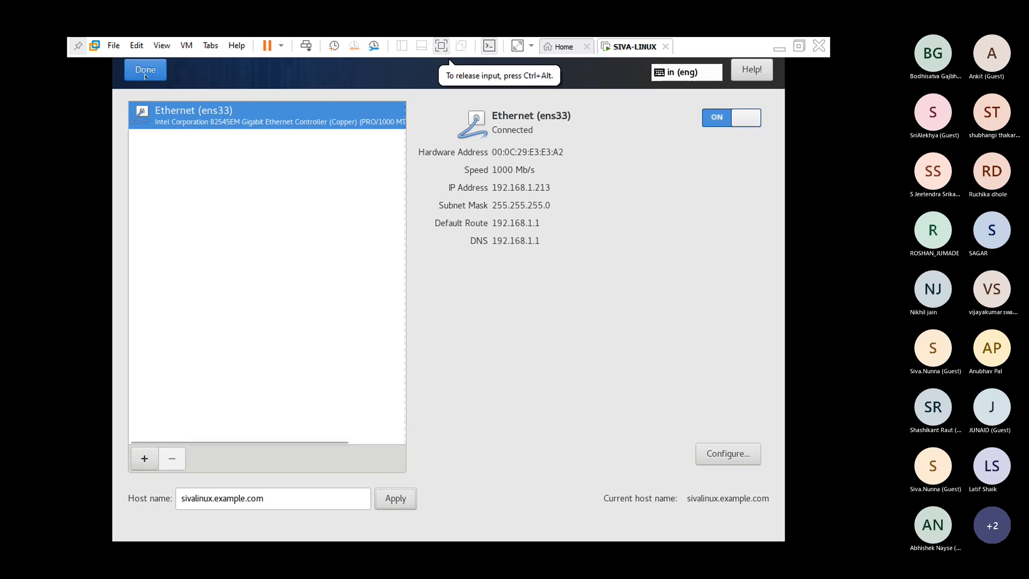
- Leave network settings with ens33 connected and go to Software Selection
click(145, 74)
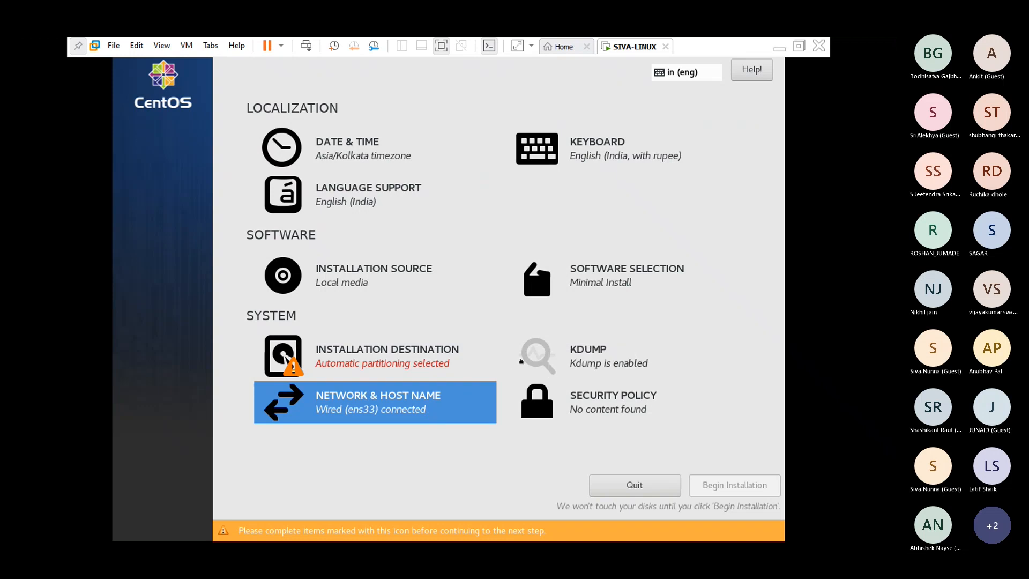
click(566, 274)
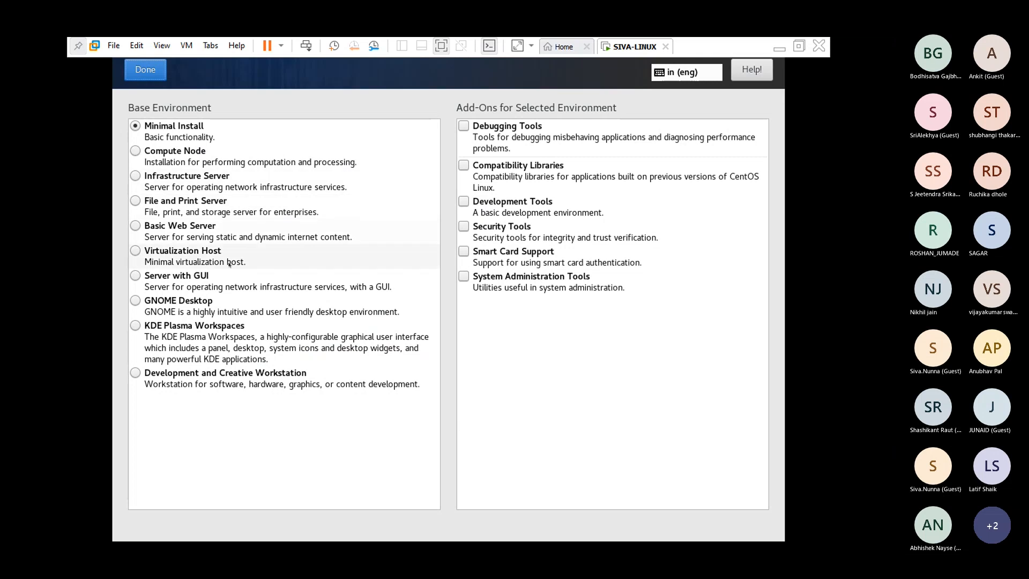
- Choose Server with GUI and add System Administration Tools, Development Tools and Compatibility Libraries add-ons
click(141, 276)
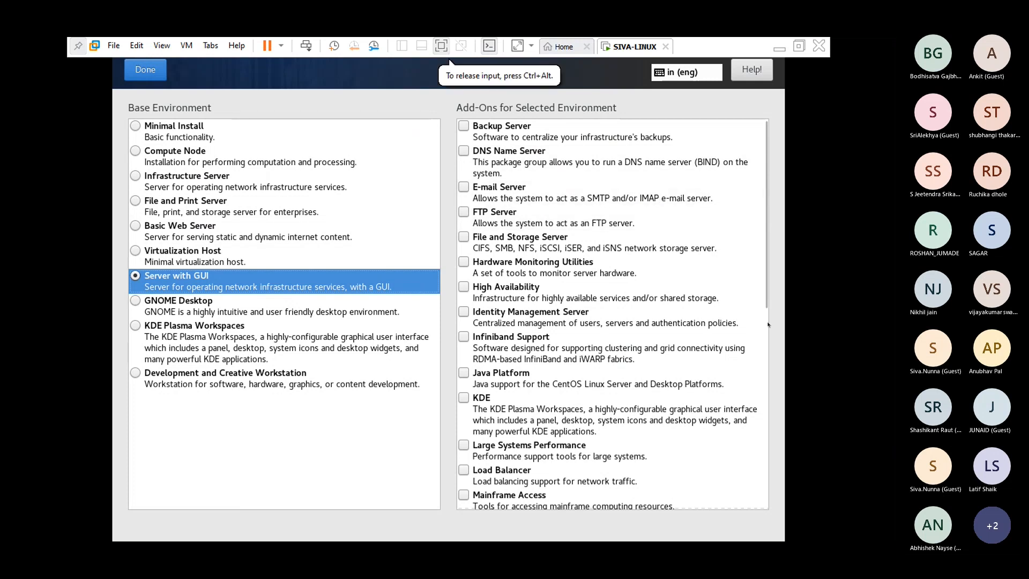
scroll(677, 334, down, 2)
scroll(676, 333, down, 10)
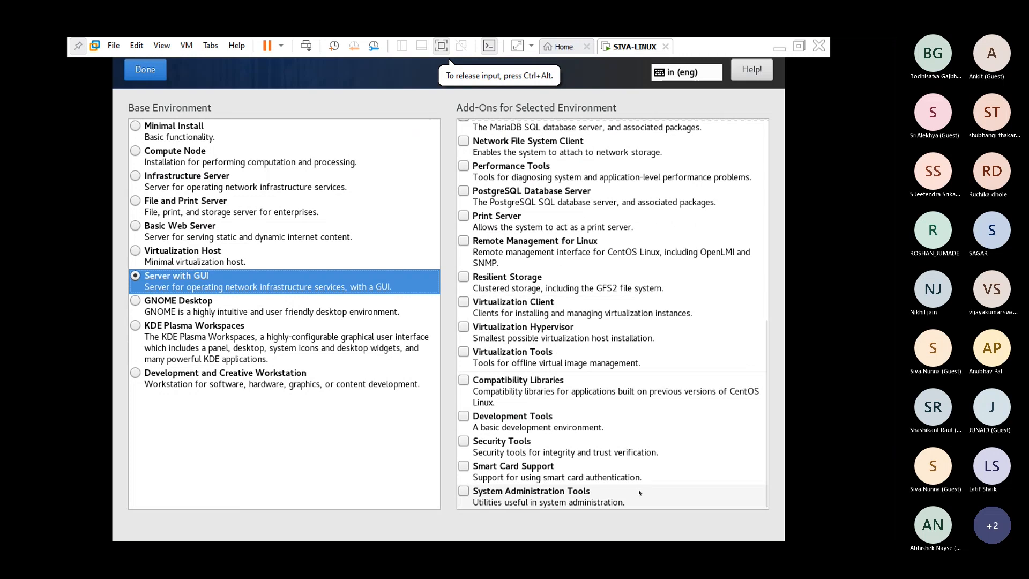
click(464, 491)
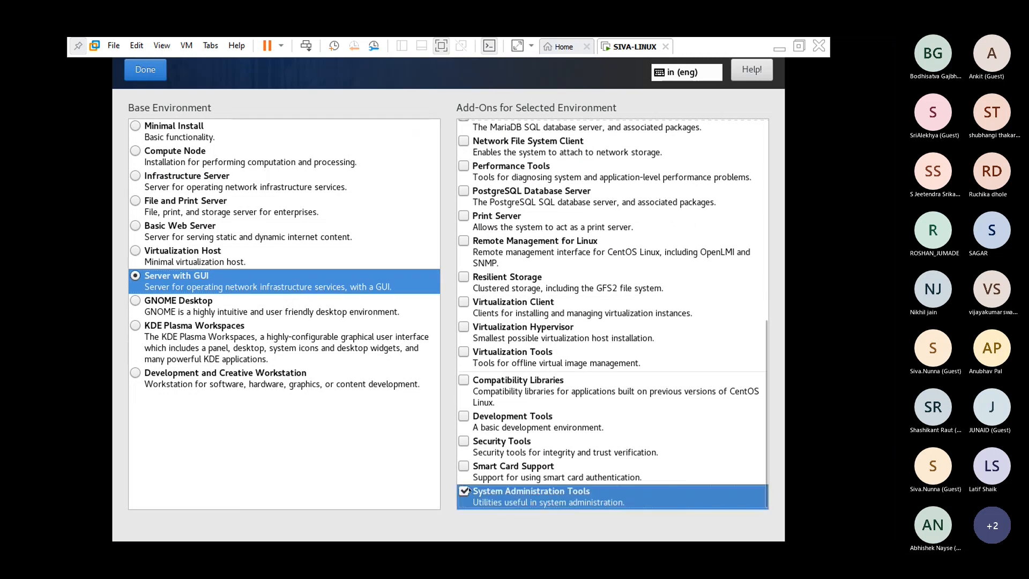
click(510, 427)
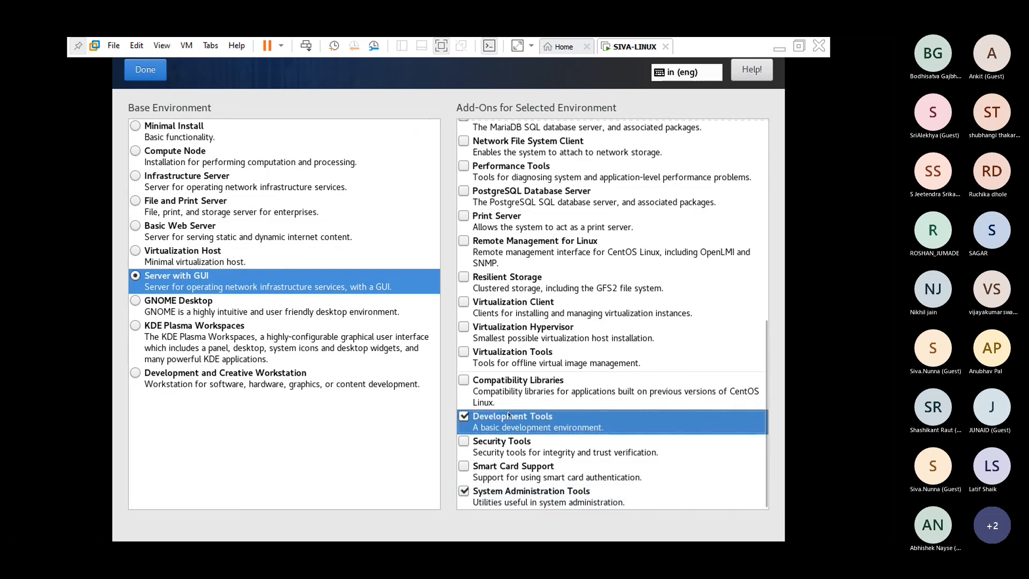
click(467, 379)
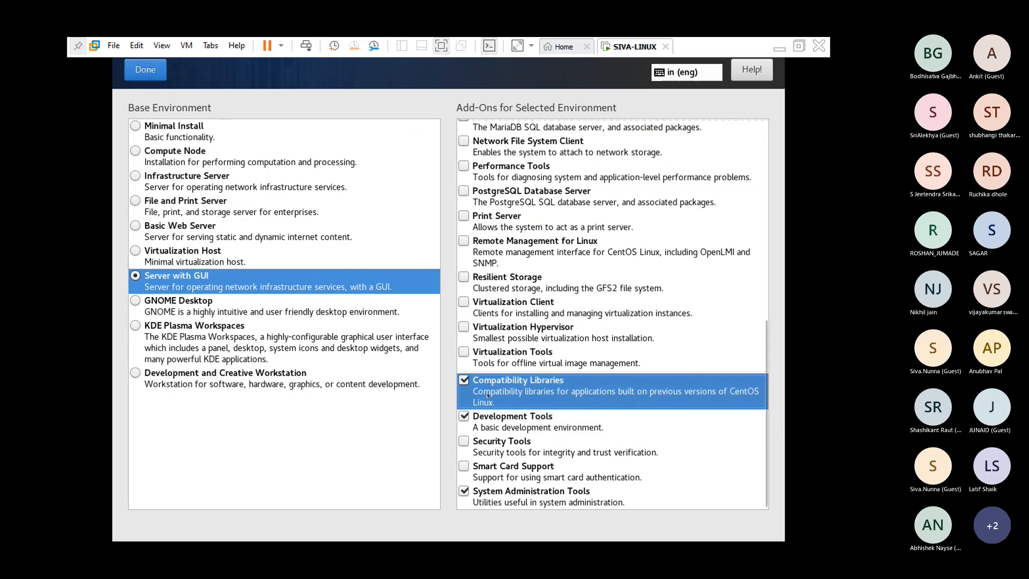
- Add the Virtualization Tools, Virtualization Hypervisor and Virtualization Client add-ons
scroll(491, 380, up, 1)
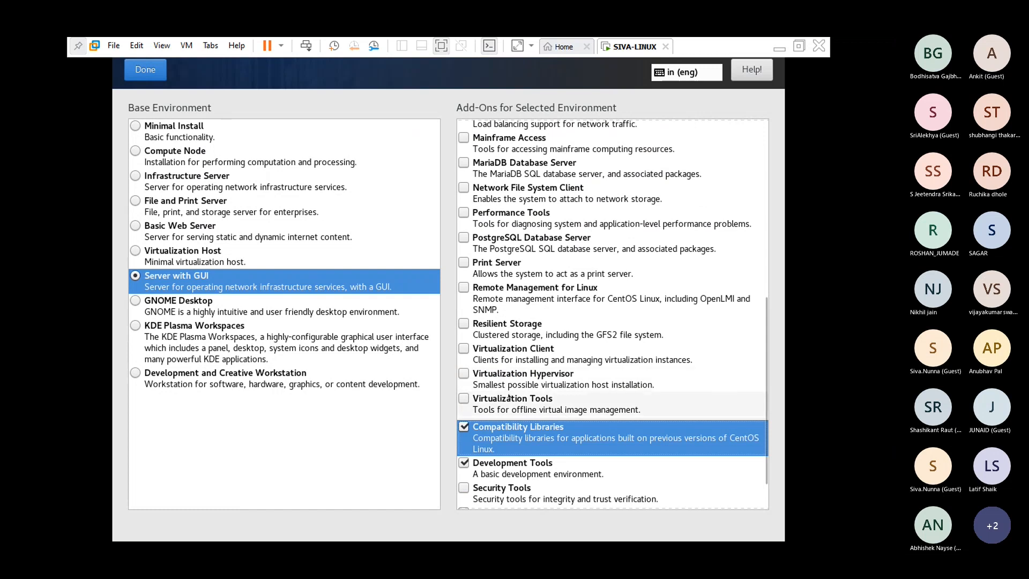
click(464, 399)
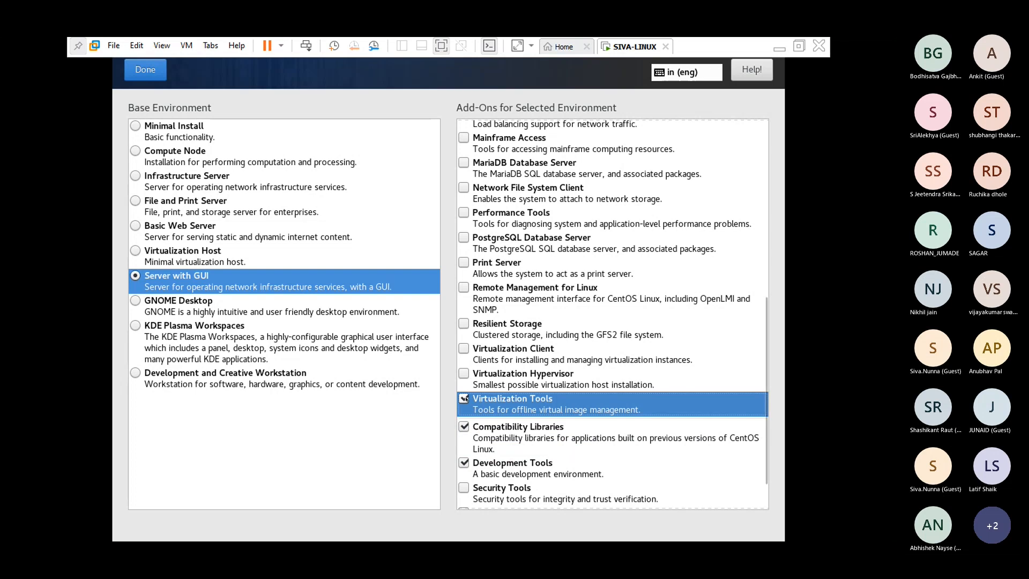
click(464, 373)
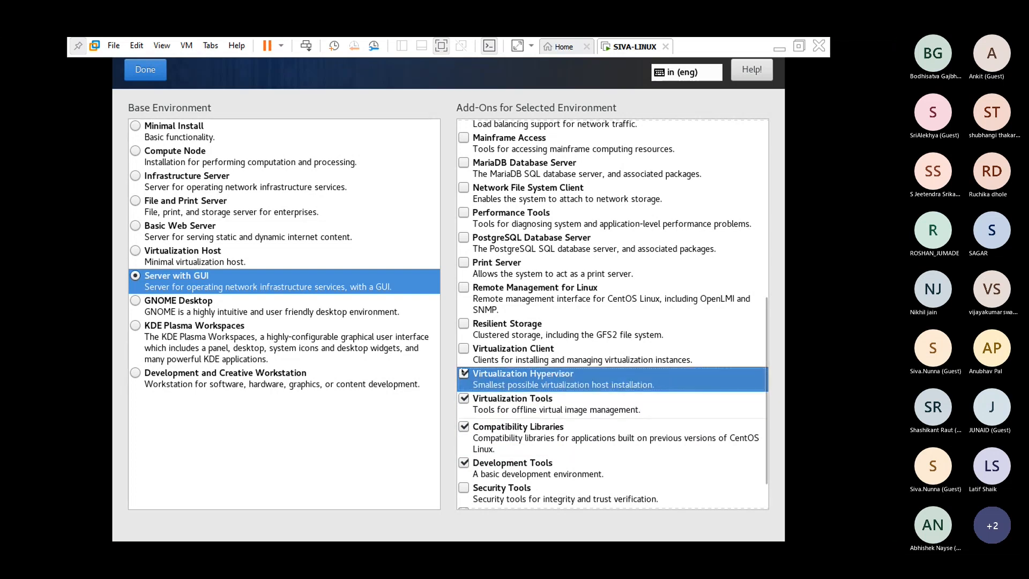
click(465, 349)
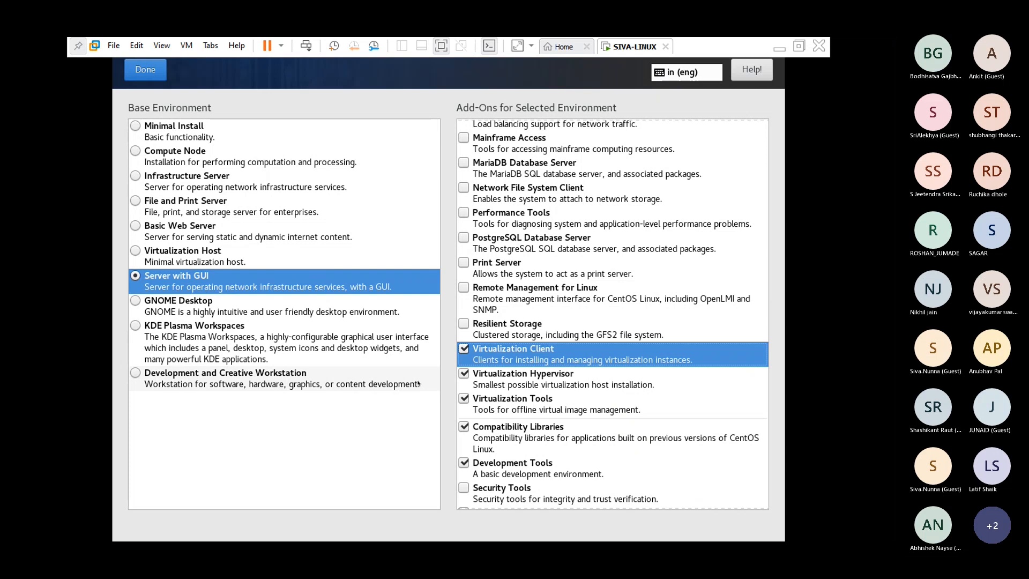
scroll(527, 310, up, 3)
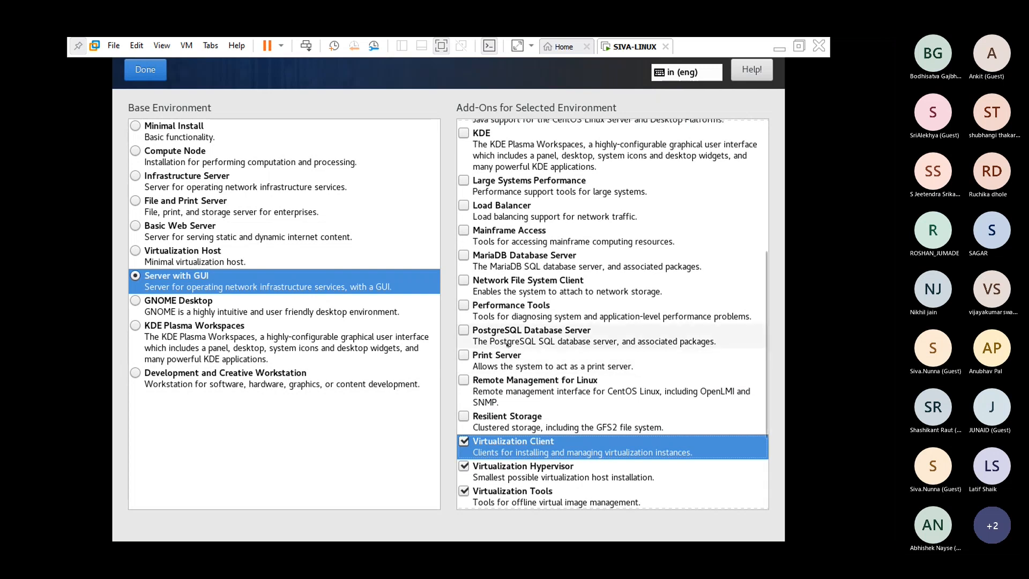
scroll(508, 337, up, 1)
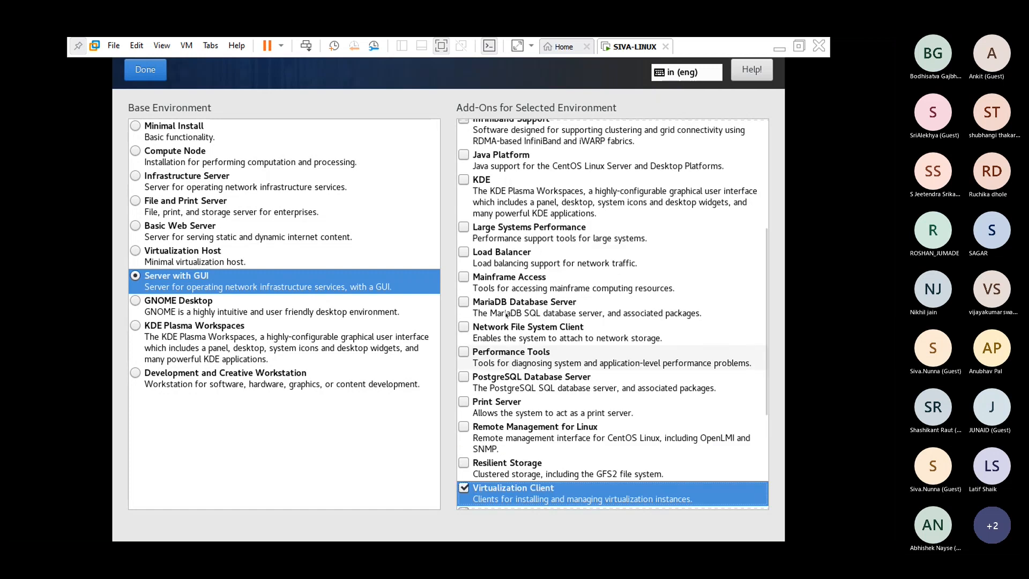
scroll(507, 314, up, 2)
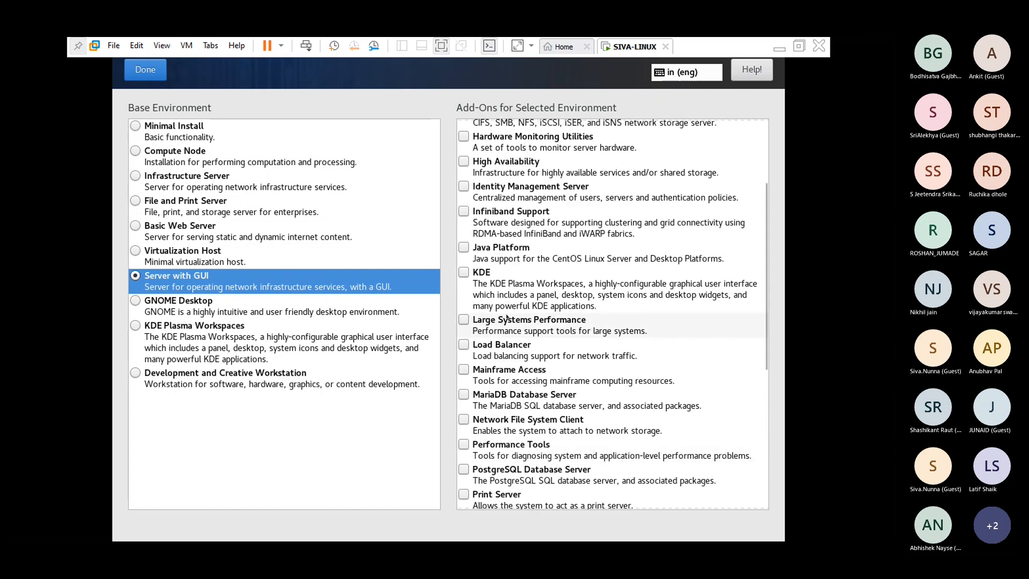
scroll(507, 318, up, 1)
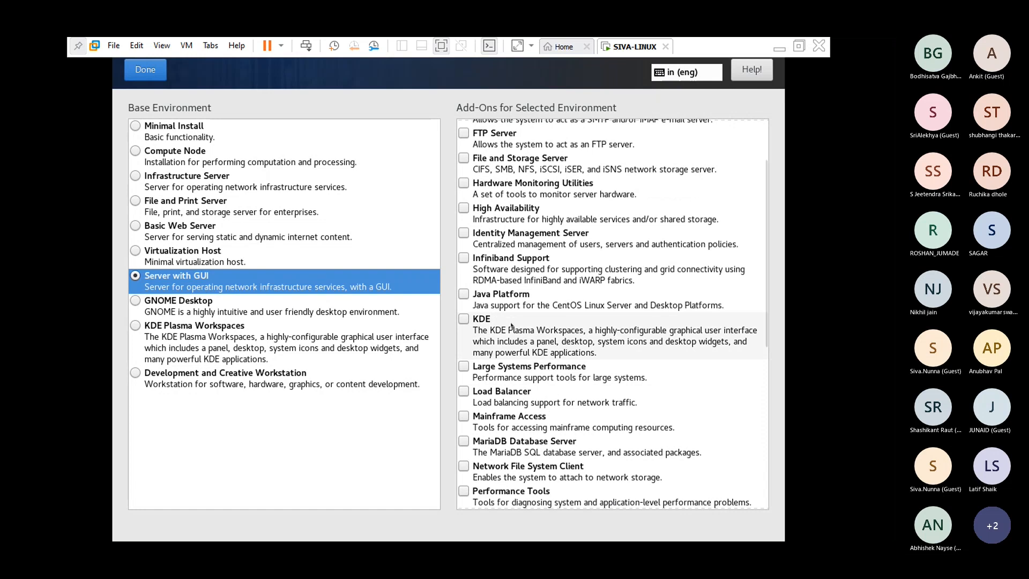
scroll(512, 240, up, 1)
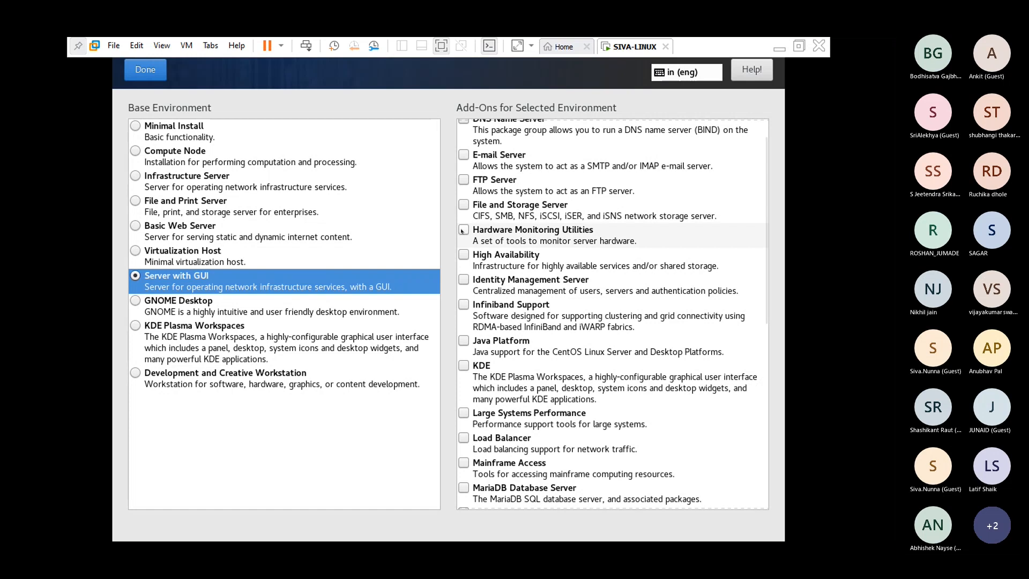
- Tick the Hardware Monitoring Utilities and E-mail Server add-ons under Server with GUI
click(462, 230)
scroll(506, 256, up, 1)
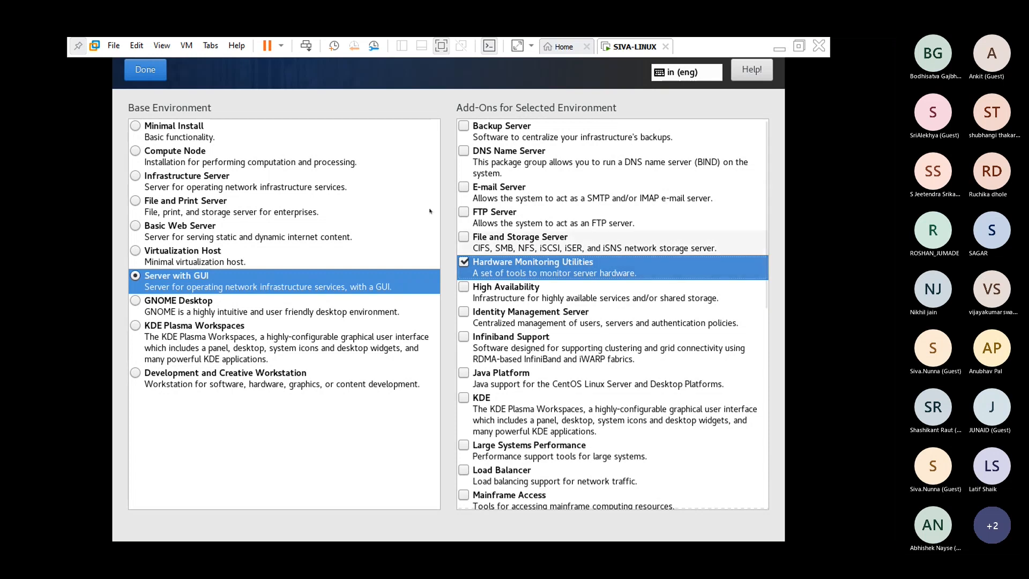
click(478, 192)
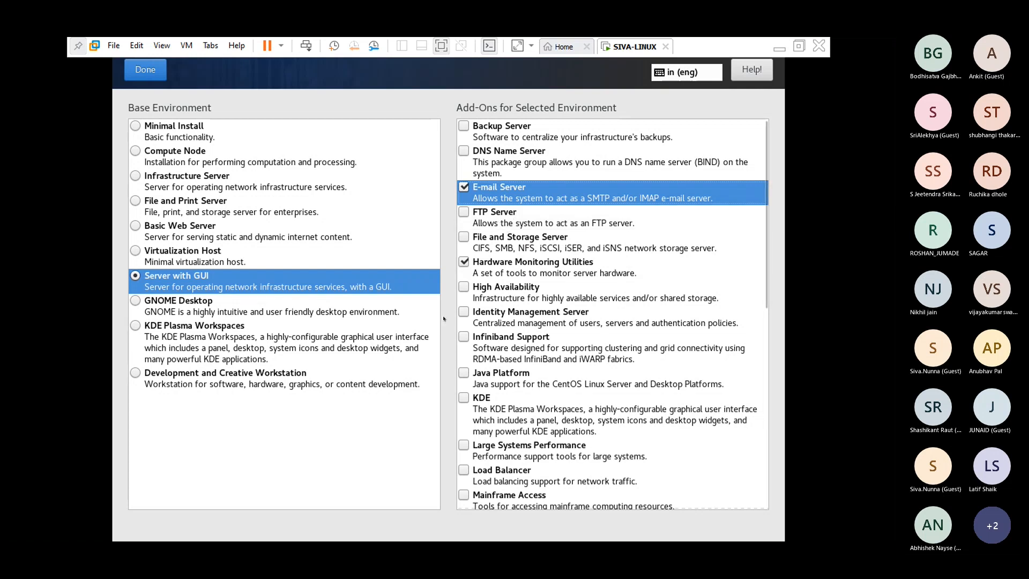
scroll(636, 349, down, 5)
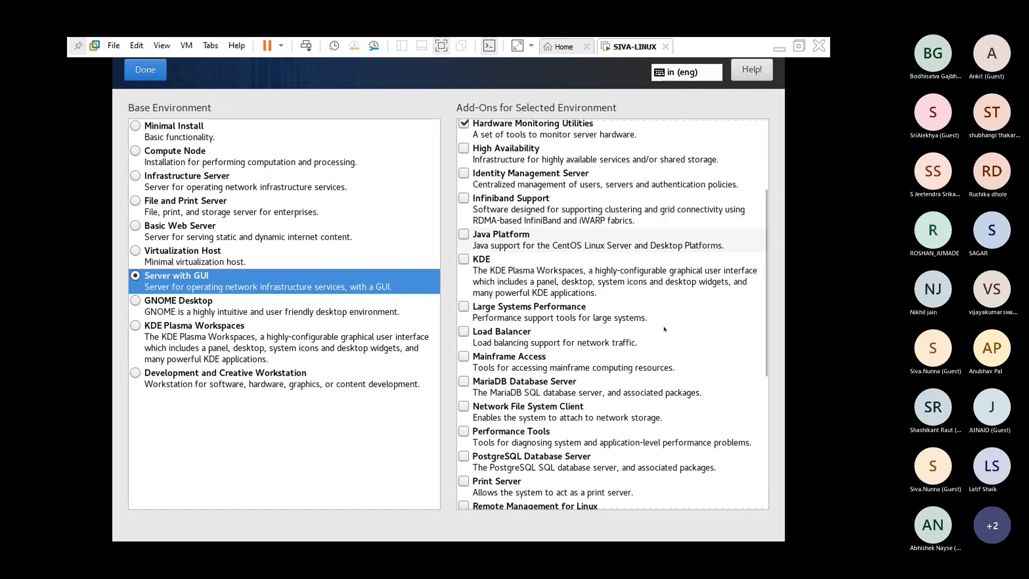
scroll(661, 333, down, 6)
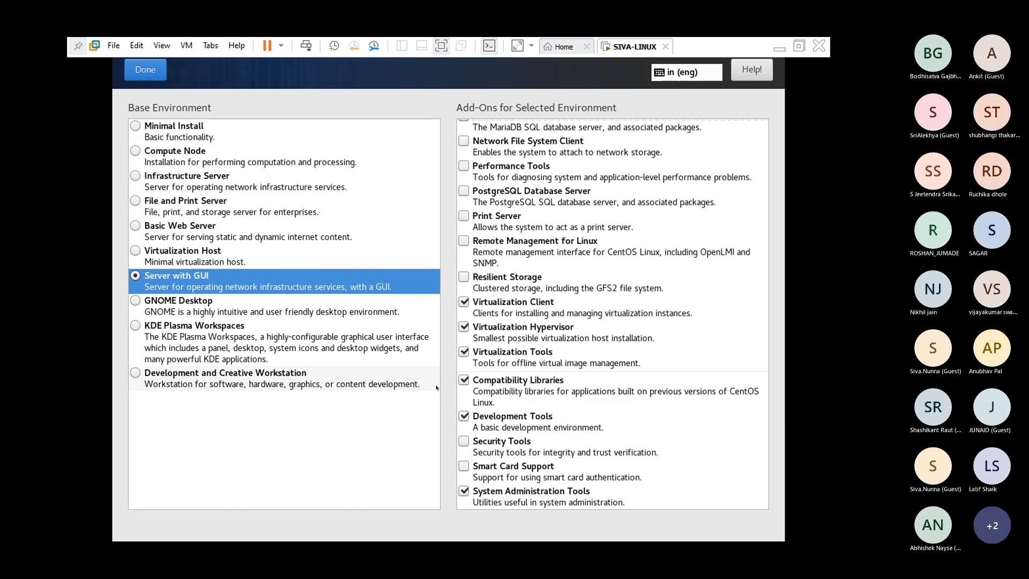
- Confirm the software selection and view the Installation Source page with CentOS_7_x86_64 media
click(146, 70)
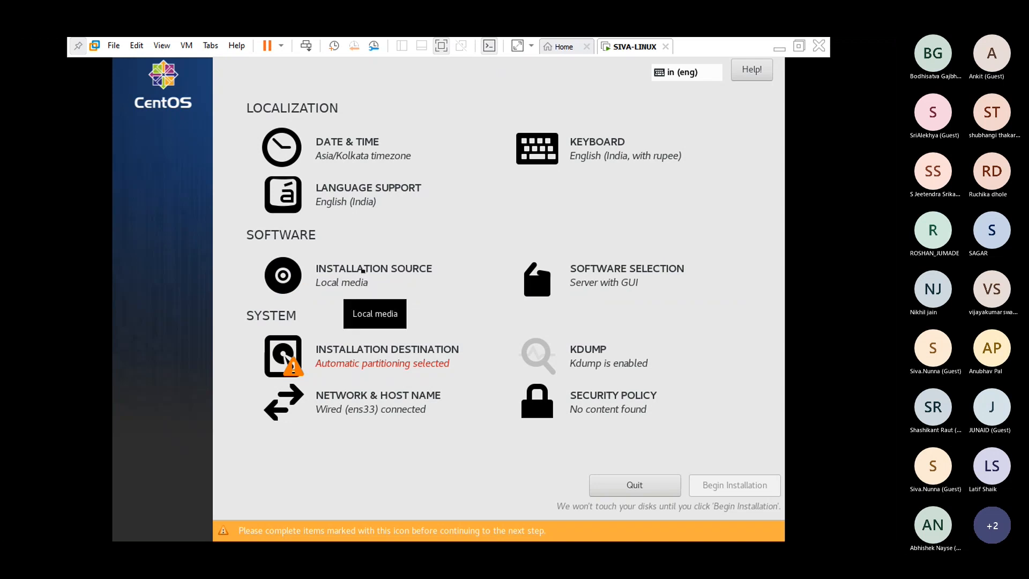
click(363, 271)
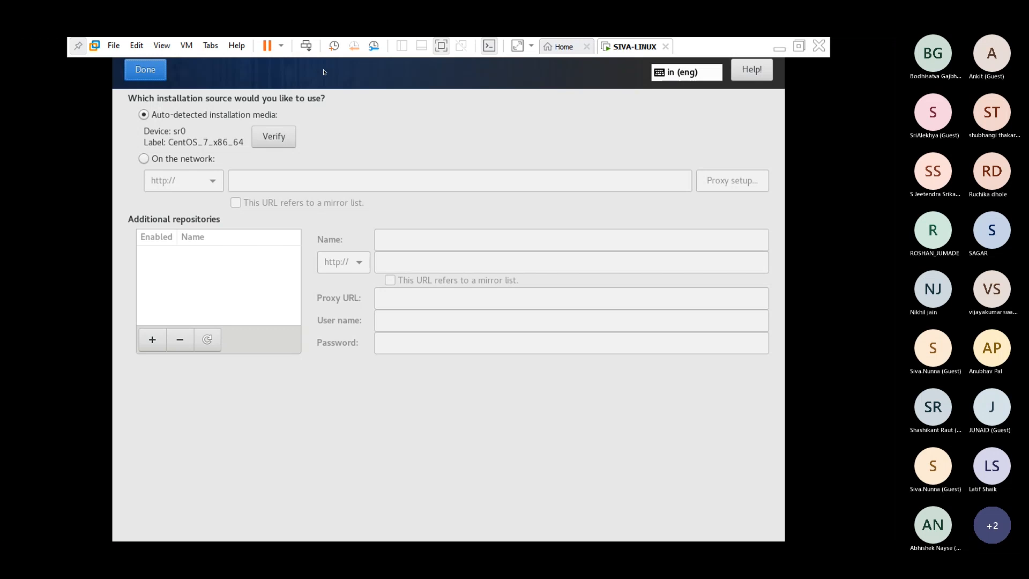
- Keep the auto-detected local media source and move to the Date & Time settings
click(324, 72)
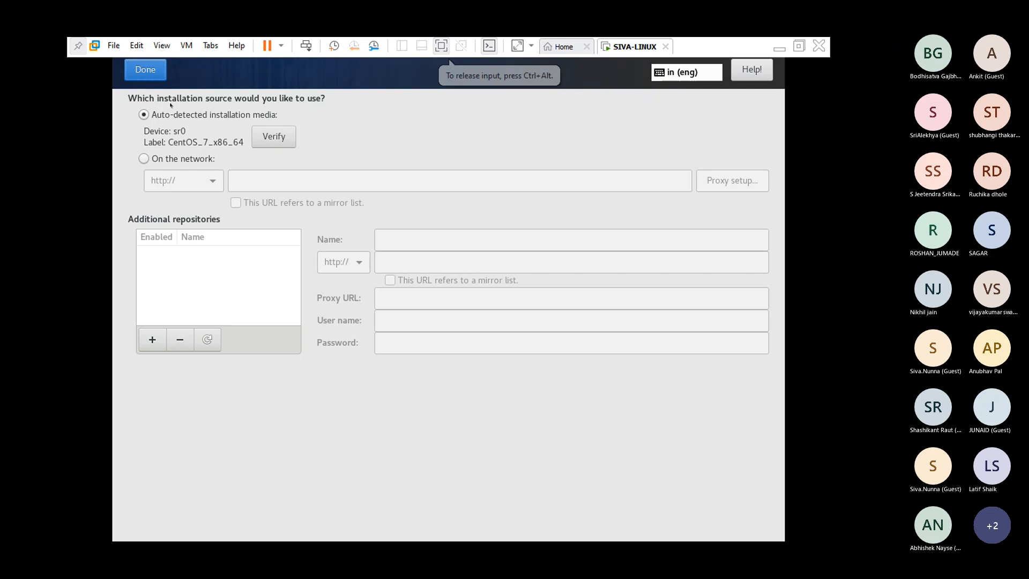
click(156, 70)
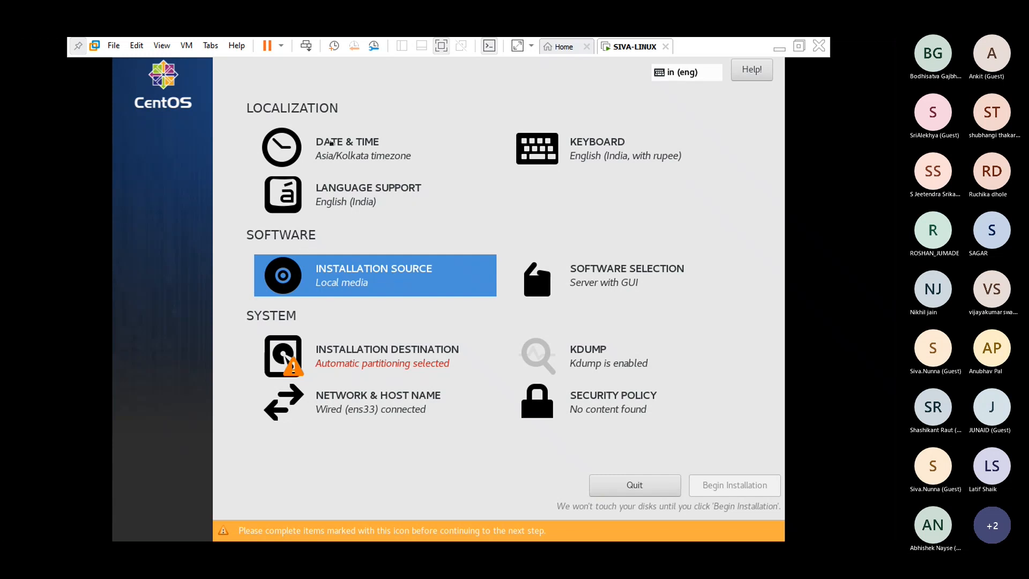
click(332, 143)
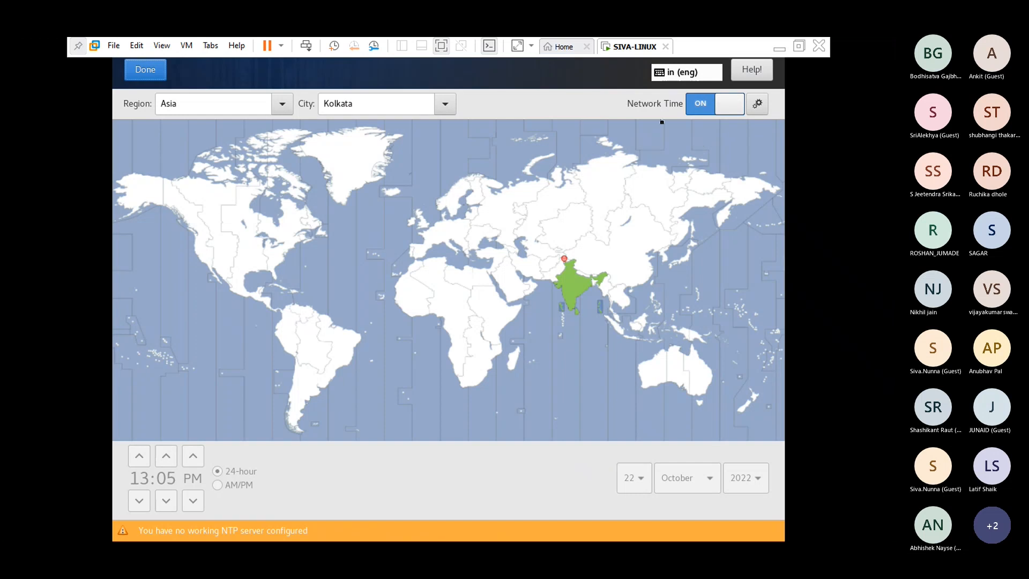
- Accept the default NTP servers and Asia/Kolkata timezone, returning to the installation summary
click(758, 104)
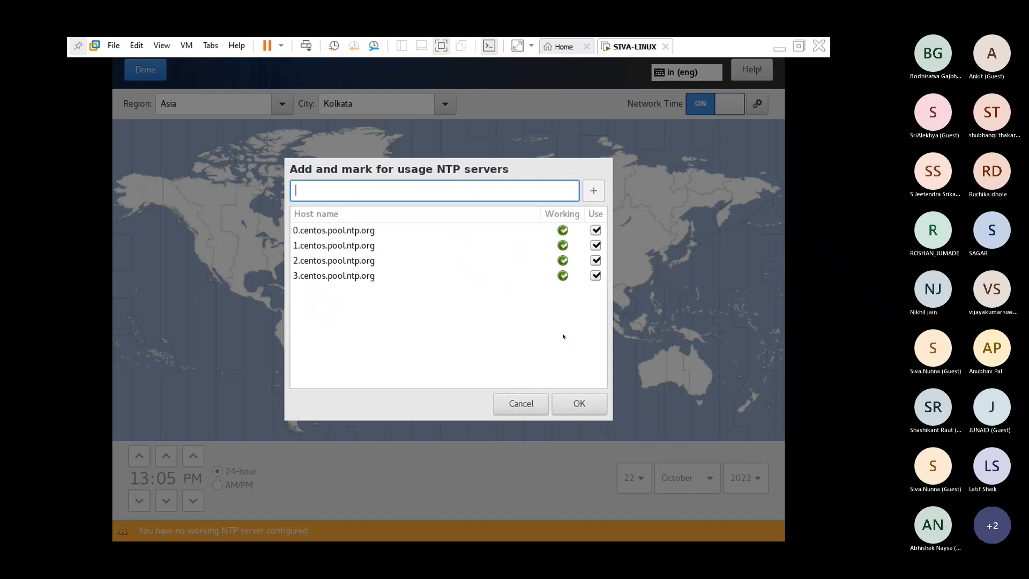
click(576, 403)
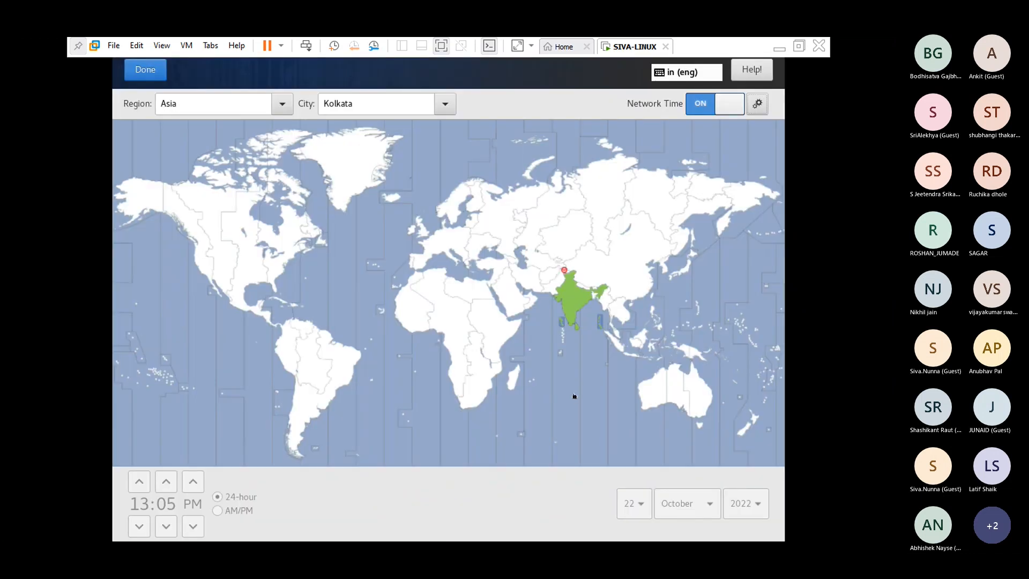
click(145, 69)
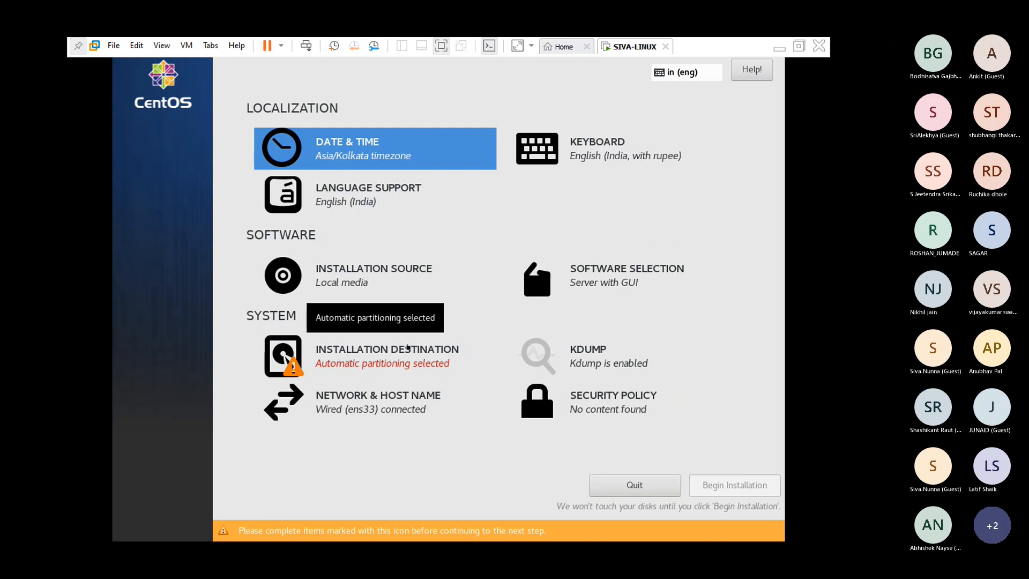
- Keep the 200 GiB disk selected and choose 'I will configure partitioning' to reach Manual Partitioning
click(409, 348)
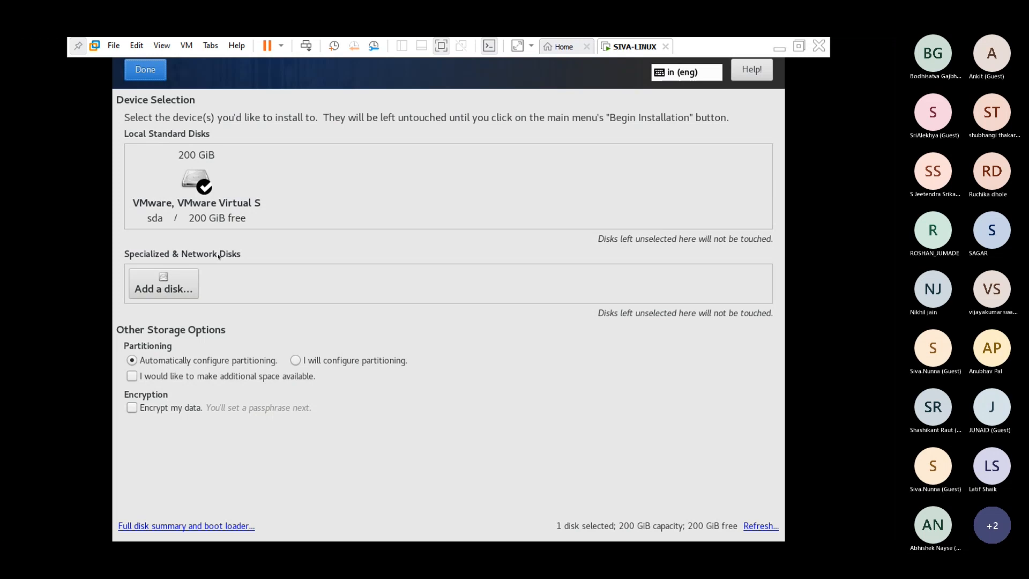
click(304, 361)
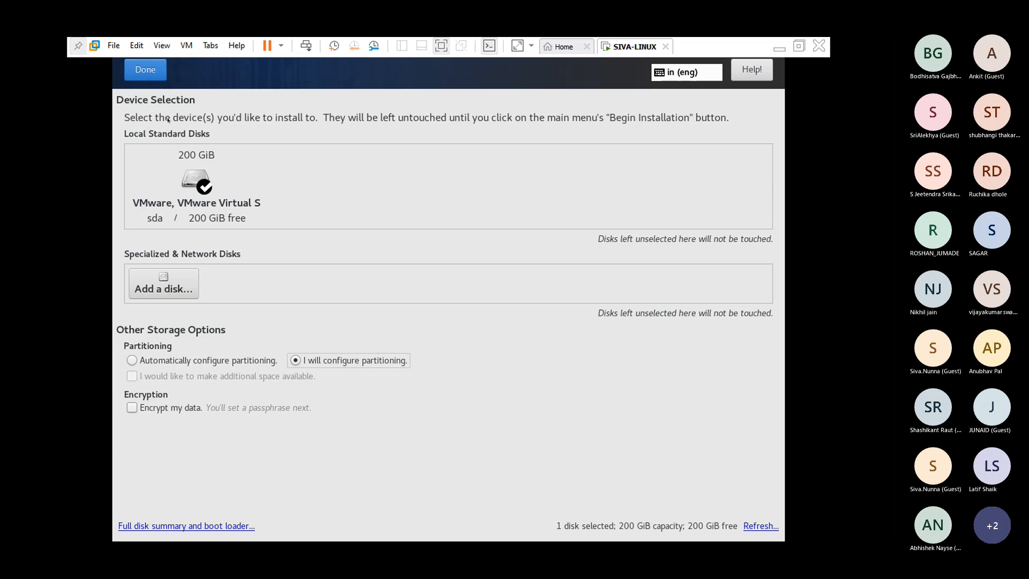
click(146, 71)
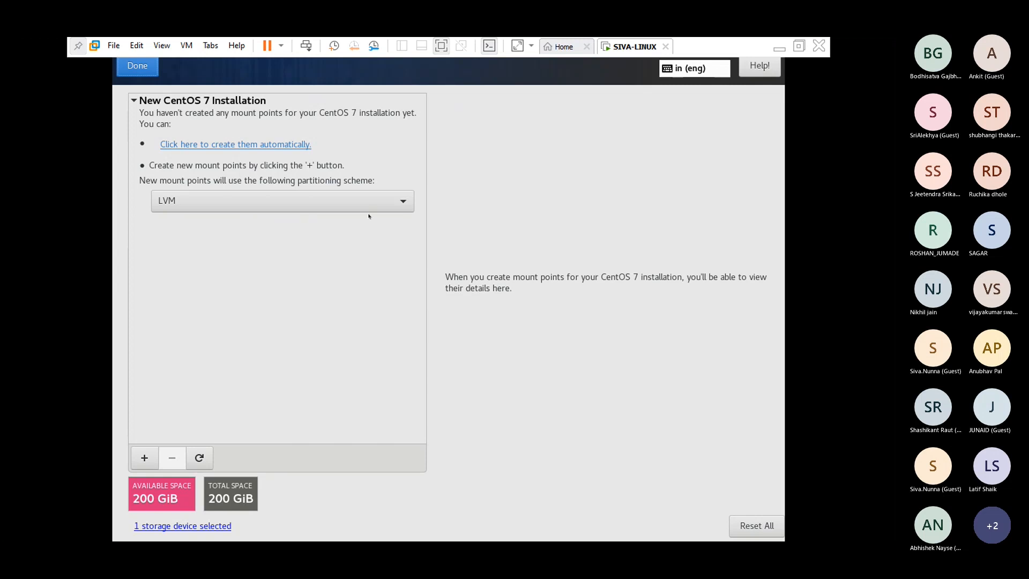
- Change the partitioning scheme for new mount points from LVM to Standard Partition
click(400, 202)
click(401, 204)
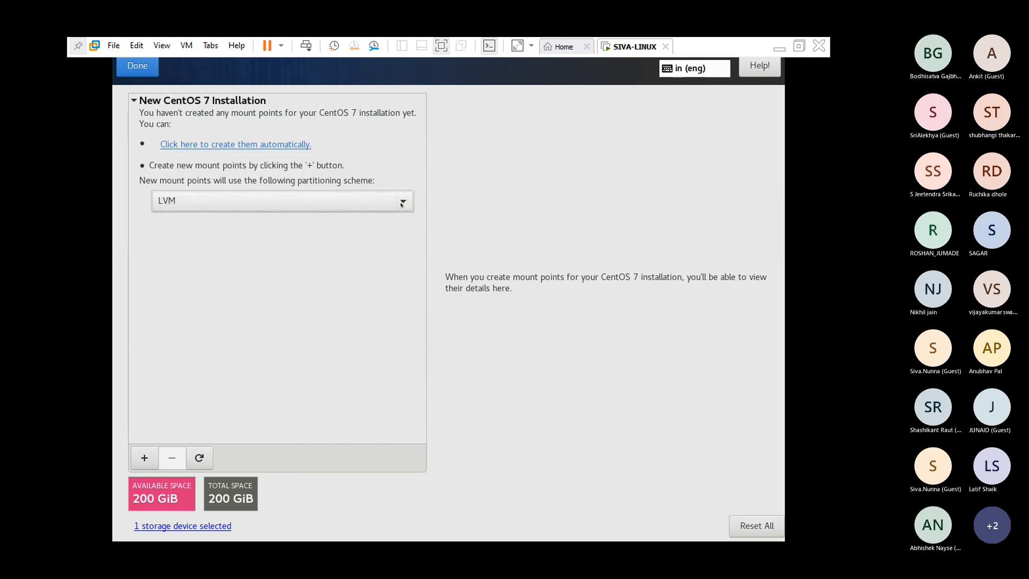
click(401, 204)
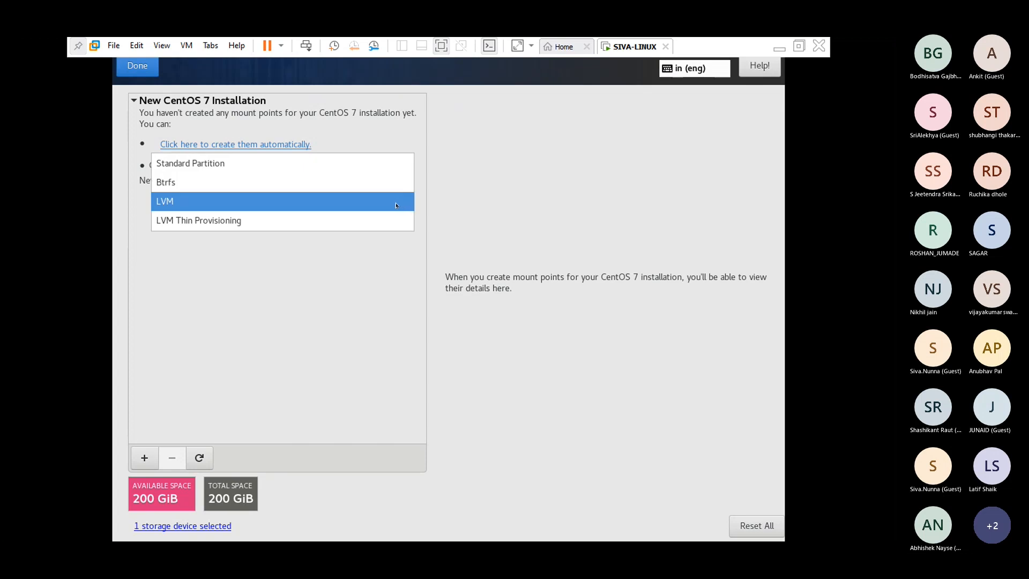
click(352, 166)
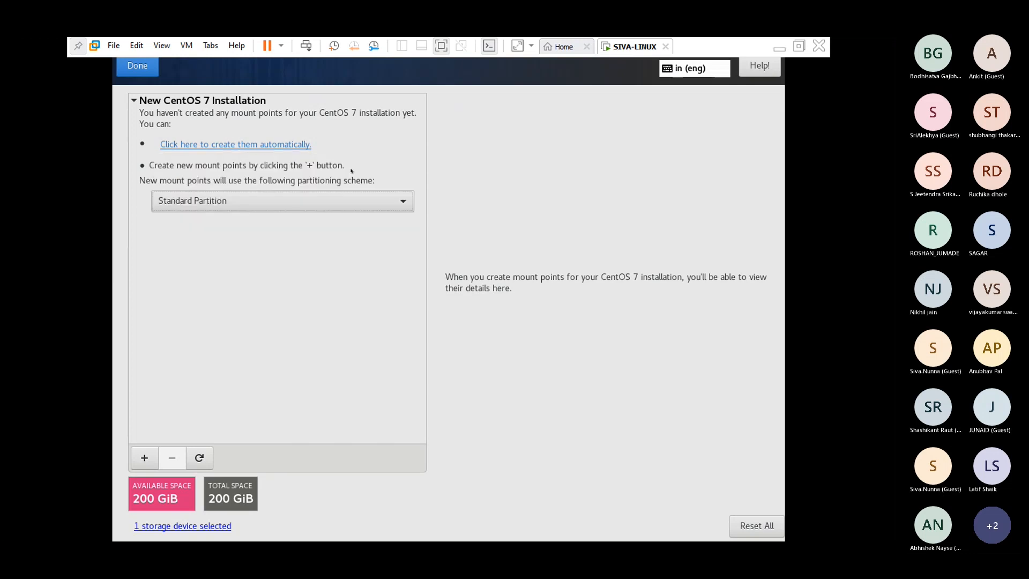
- Add a /boot mount point with desired capacity 1G (1024 MiB, xfs on sda1)
click(144, 458)
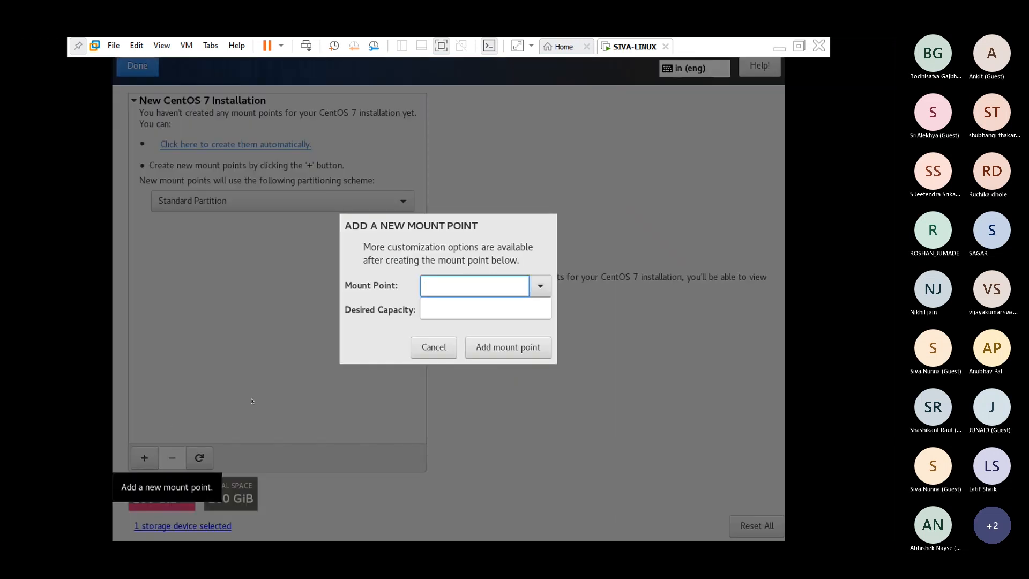
click(540, 287)
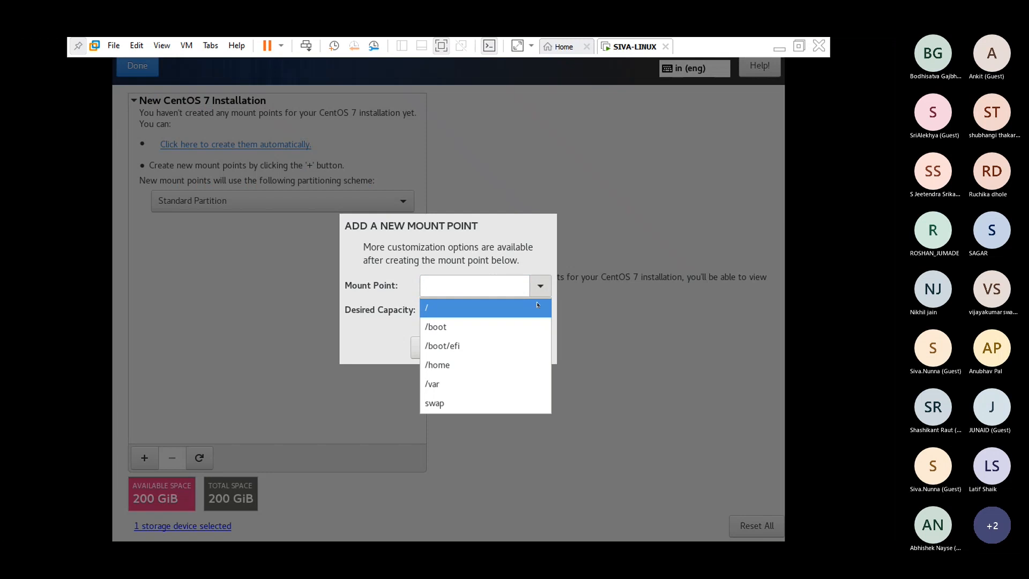
click(488, 328)
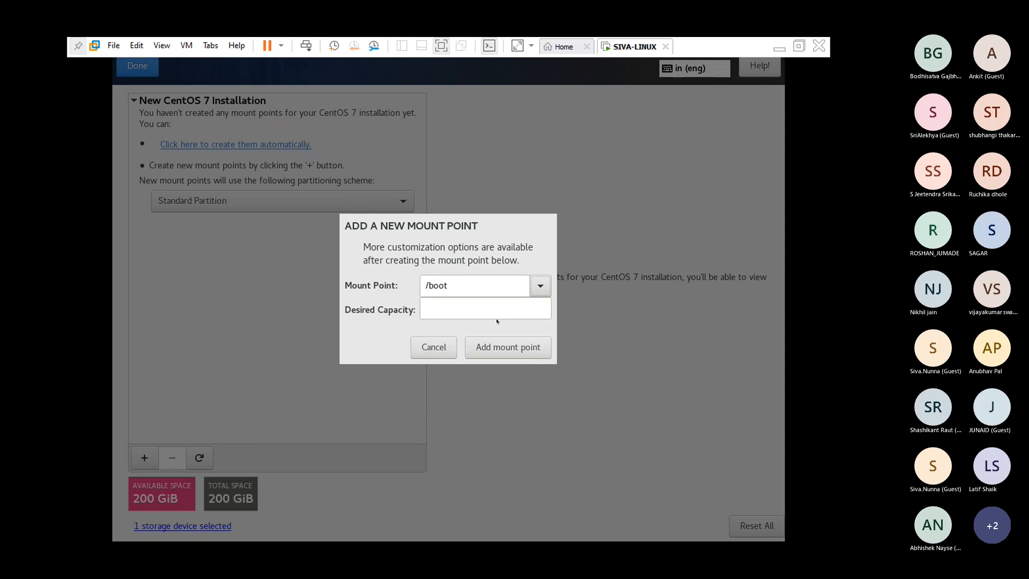
mouse_move(485, 313)
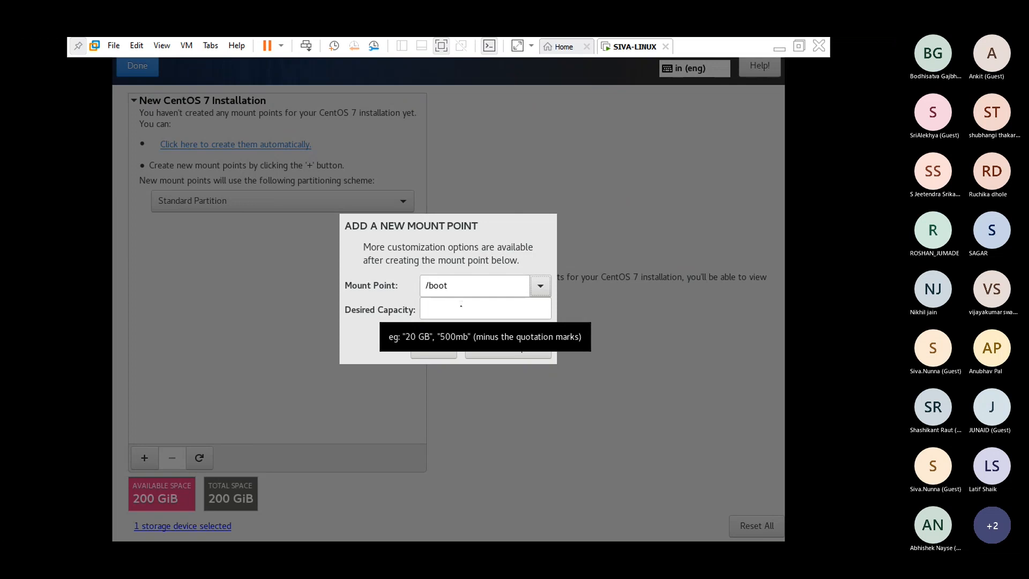
click(460, 305)
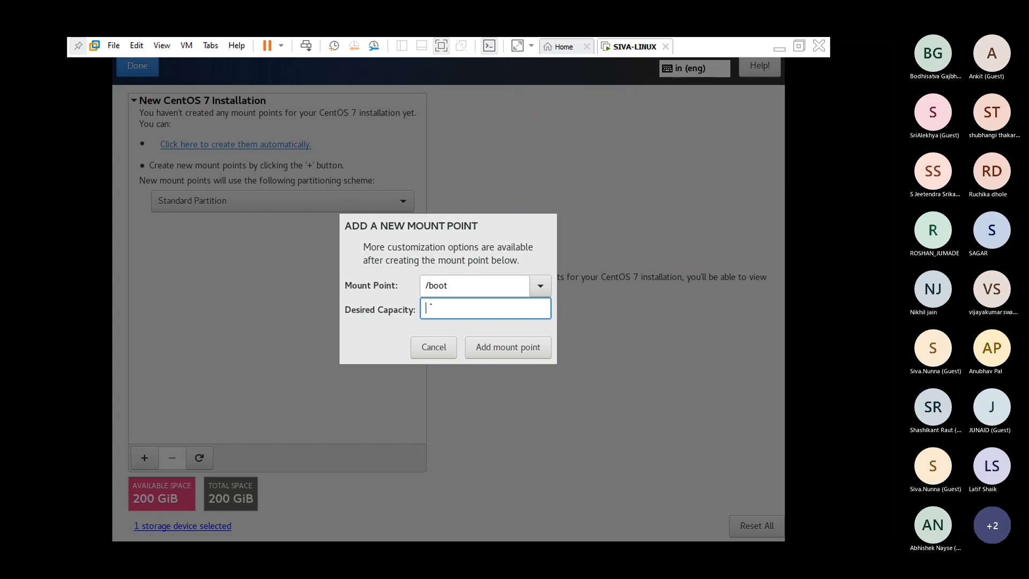
text(1g)
key(BackSpace)
text(G)
click(496, 350)
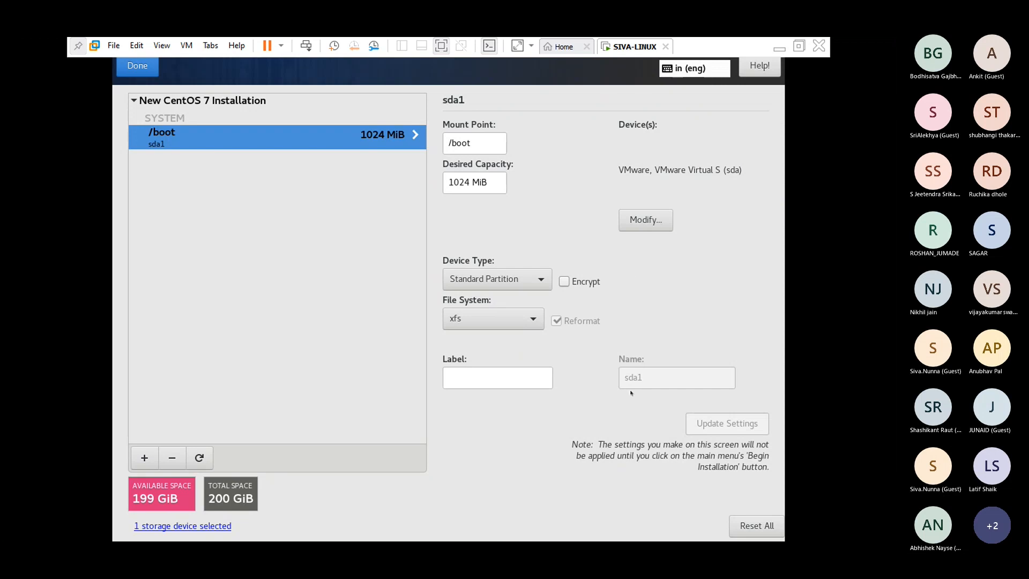
- Add a /boot/efi mount point with desired capacity 1g (1024 MiB EFI System Partition)
click(144, 457)
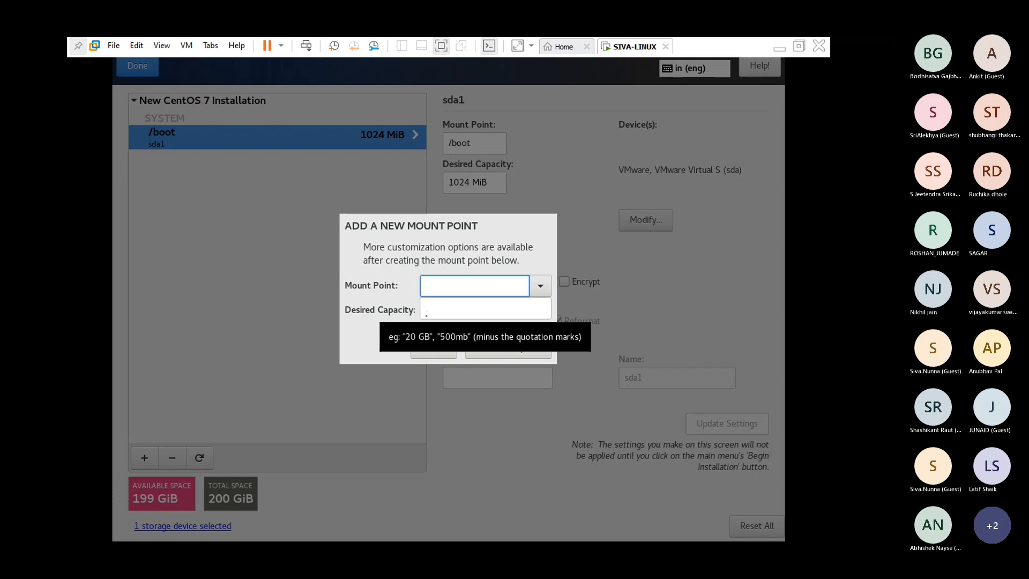
click(541, 286)
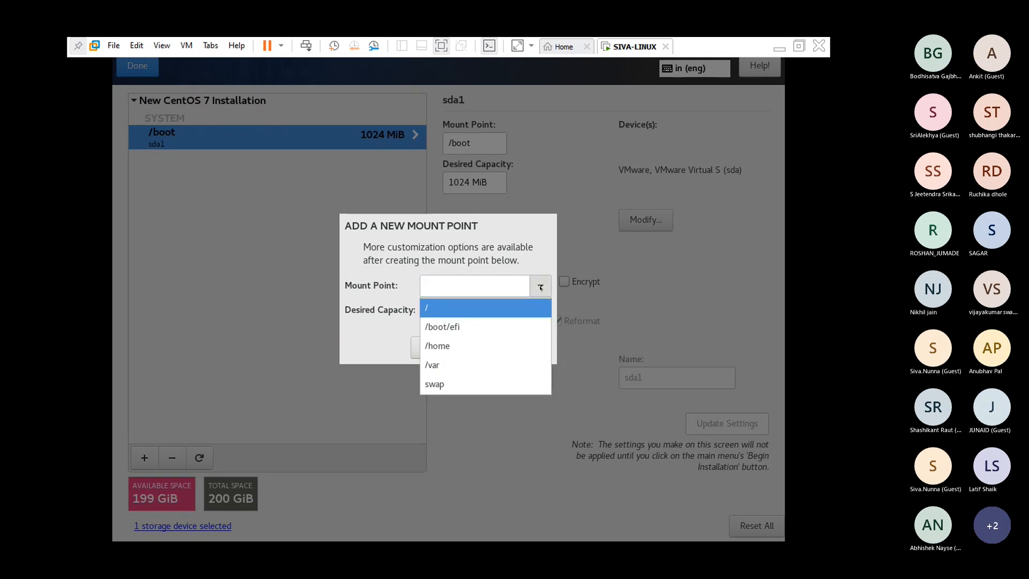
click(507, 328)
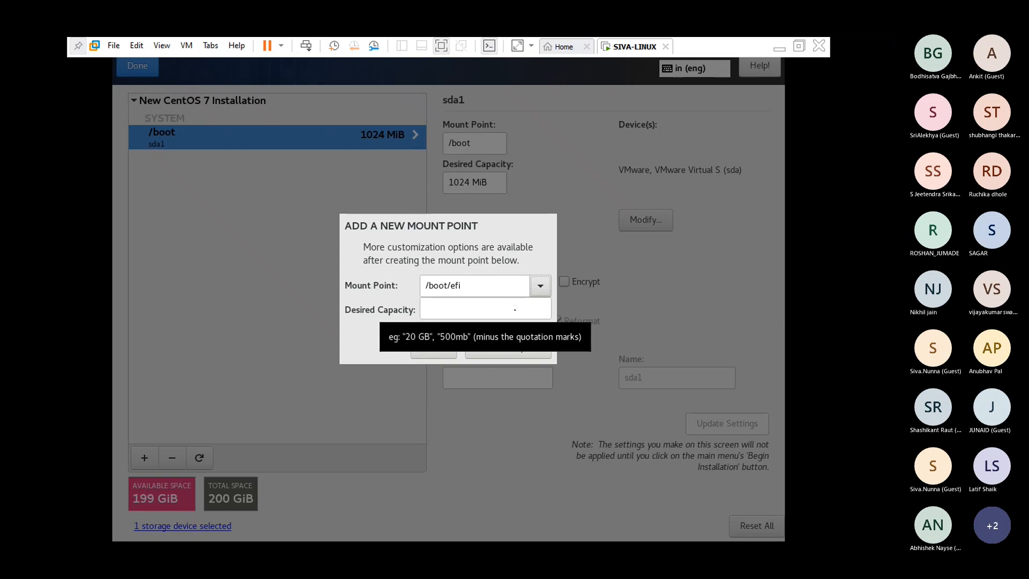
click(515, 308)
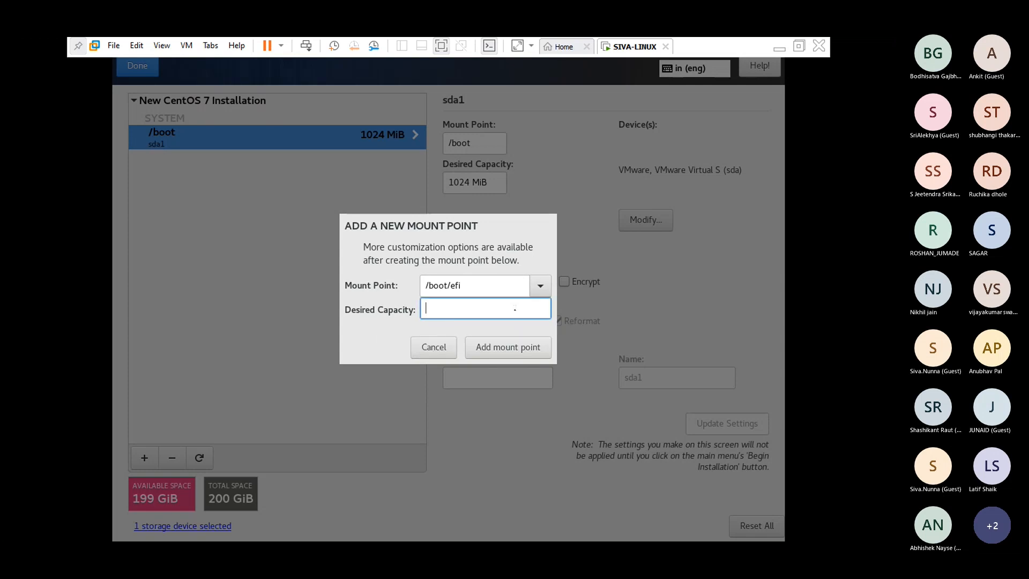
text(1G)
key(BackSpace)
text(g)
click(509, 347)
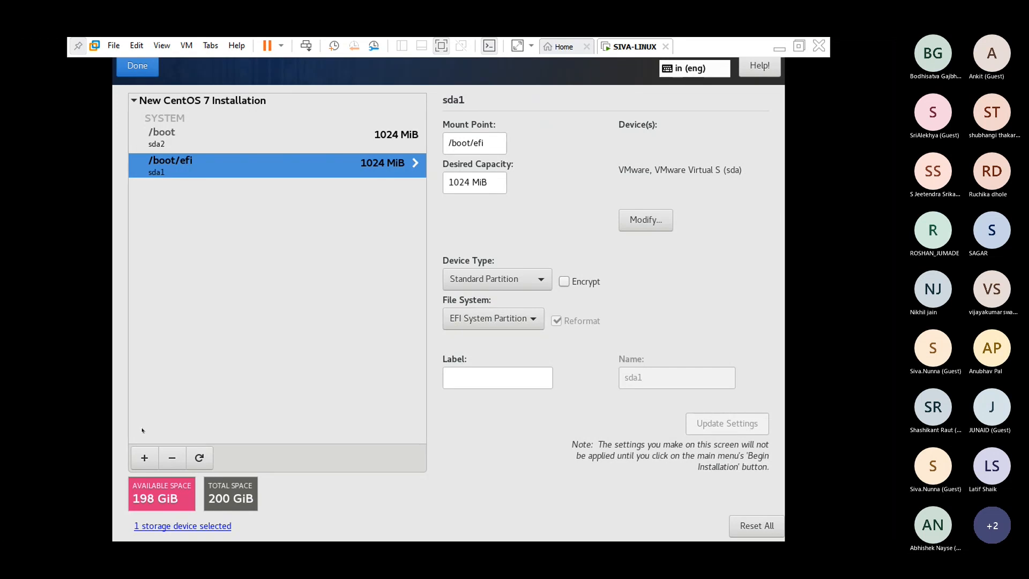
- Add a root (/) mount point with desired capacity 40g, created as sda3 with xfs
click(144, 457)
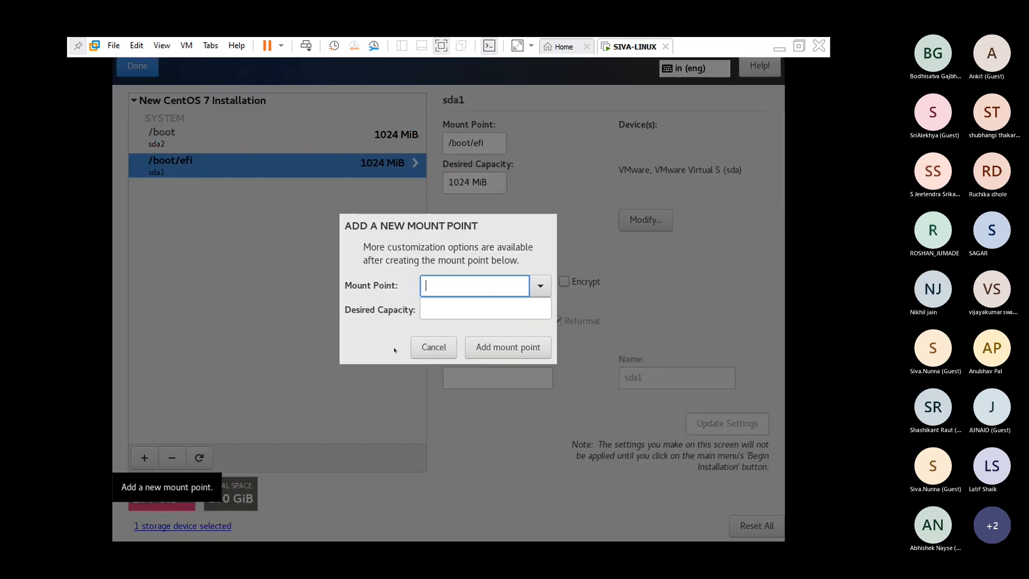
click(541, 287)
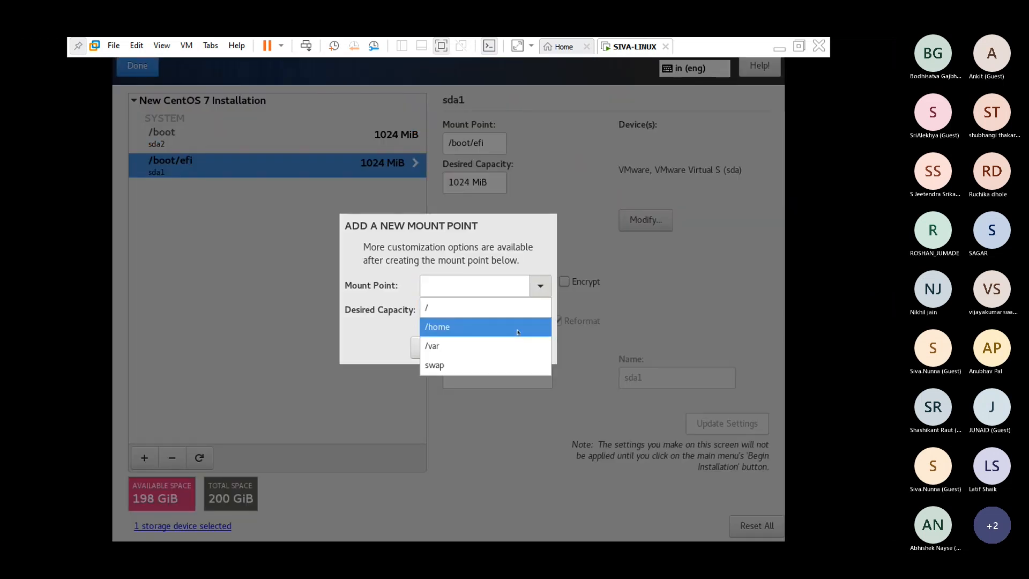
click(469, 303)
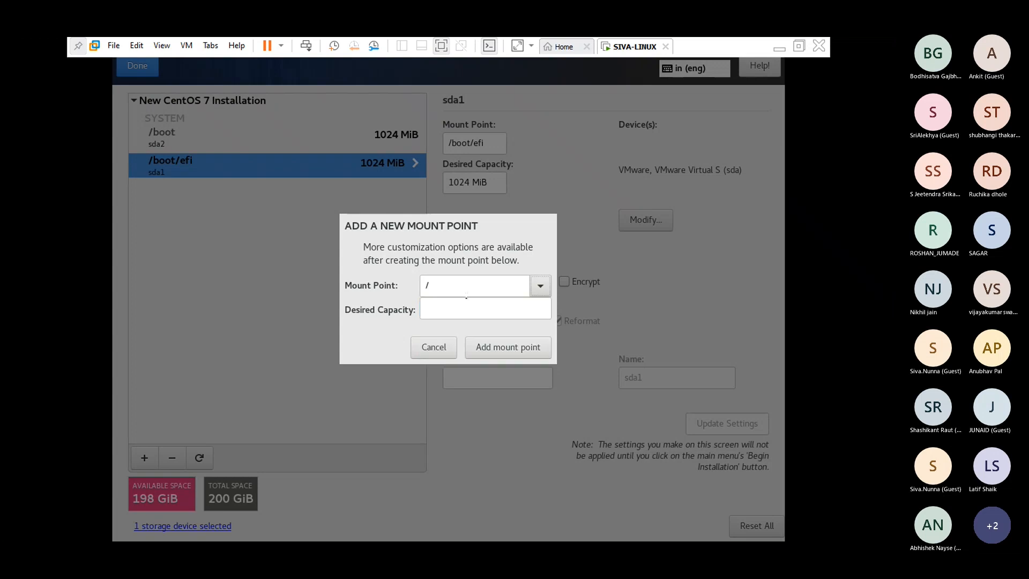
click(470, 313)
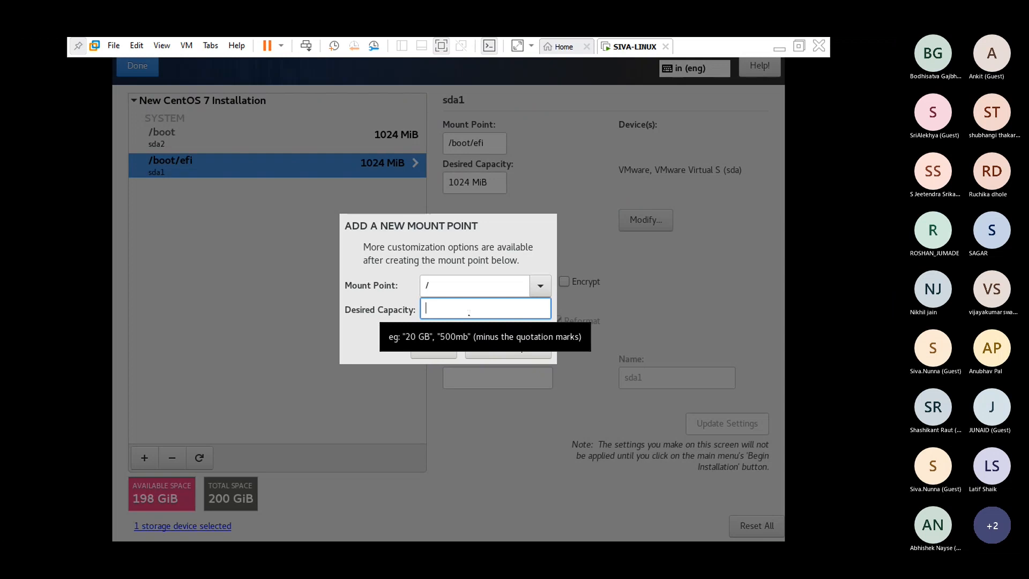
text(40)
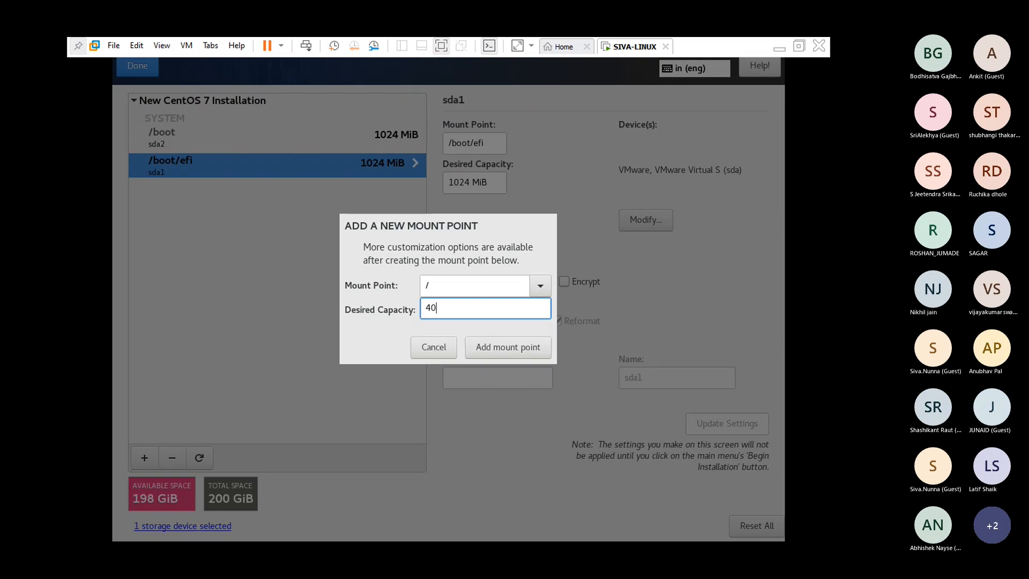
text(g)
click(485, 346)
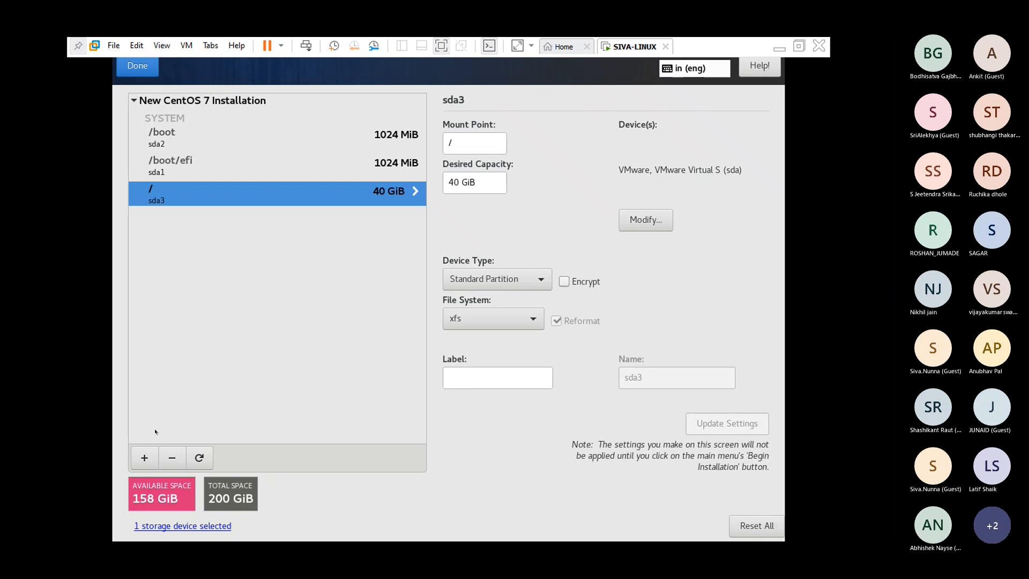
- Add a /home mount point with desired capacity 40g, created as sda4 with xfs
click(145, 453)
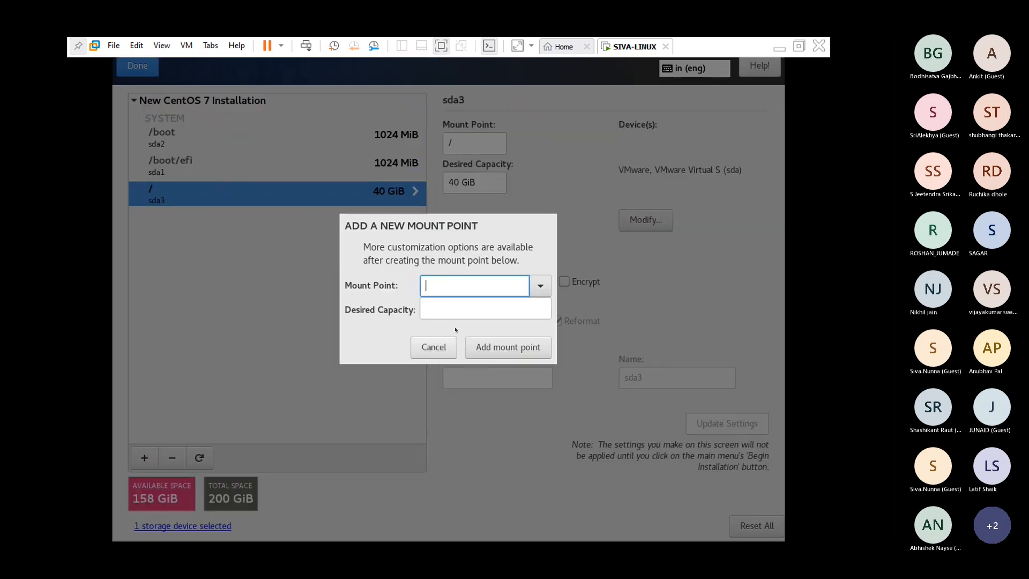
click(540, 289)
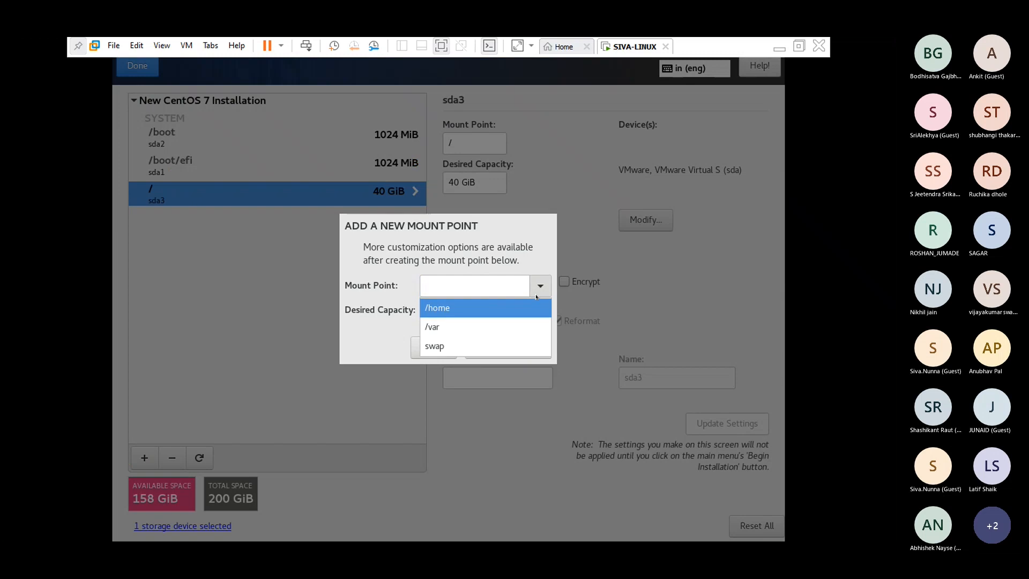
click(493, 306)
click(492, 310)
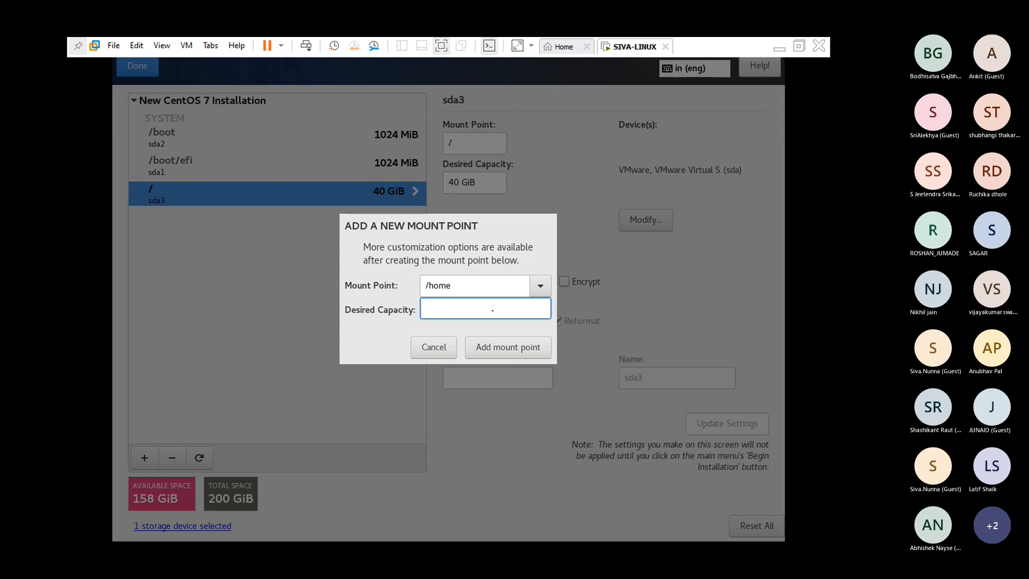
text(40g)
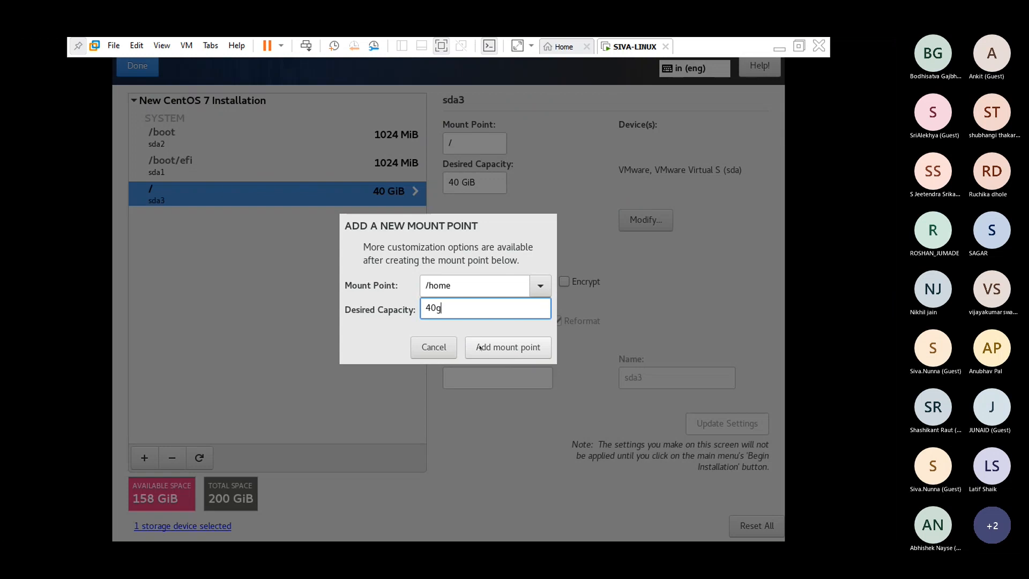
click(479, 348)
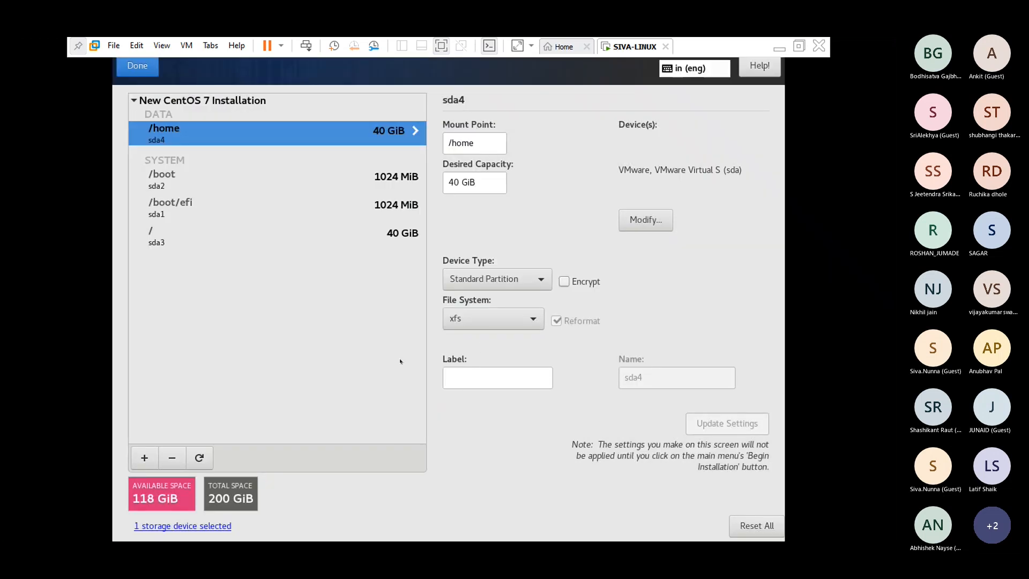
- Start a new mount point, choosing swap with a desired capacity of 4g
click(144, 457)
click(540, 285)
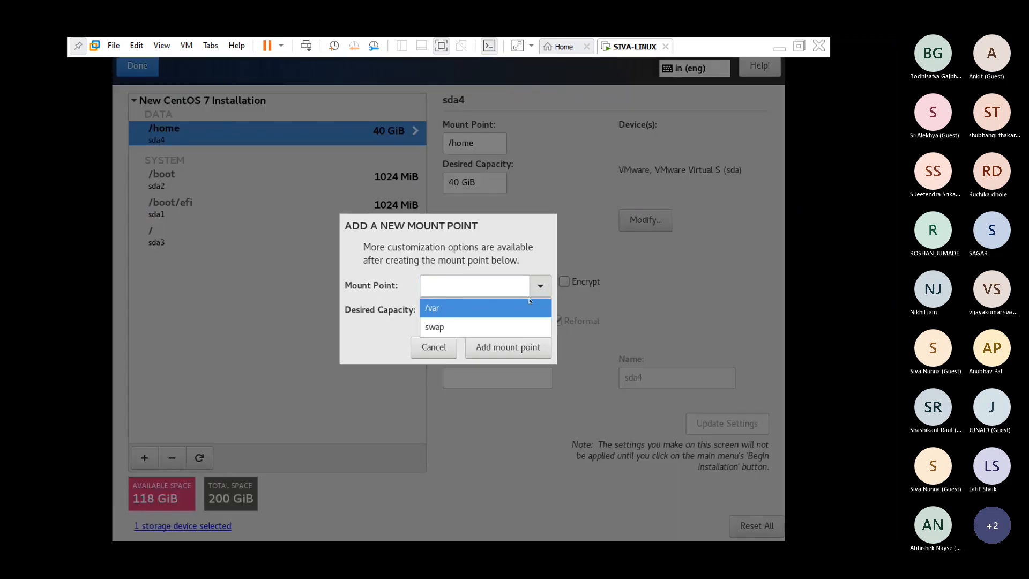
click(500, 327)
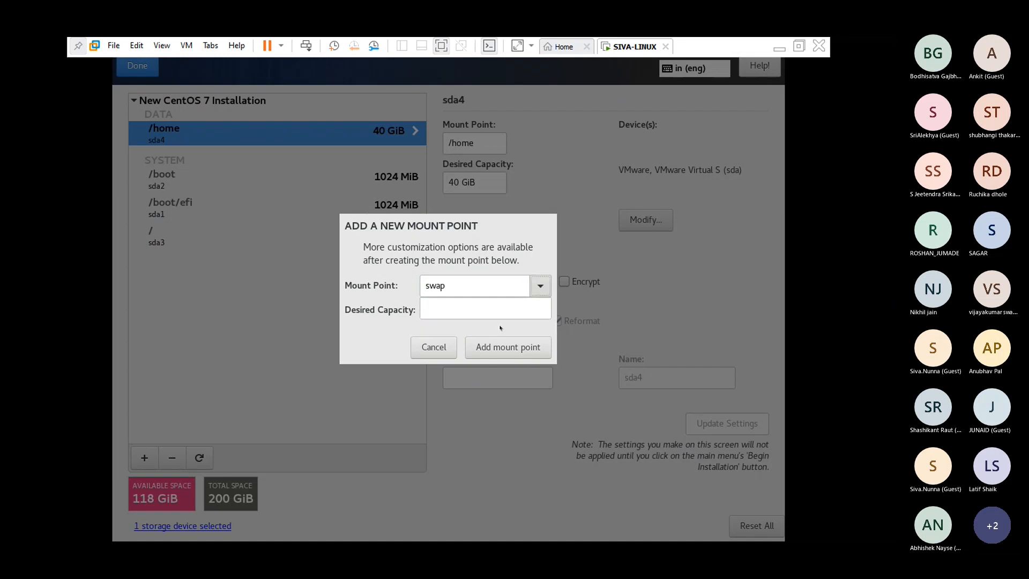
click(488, 310)
mouse_move(487, 312)
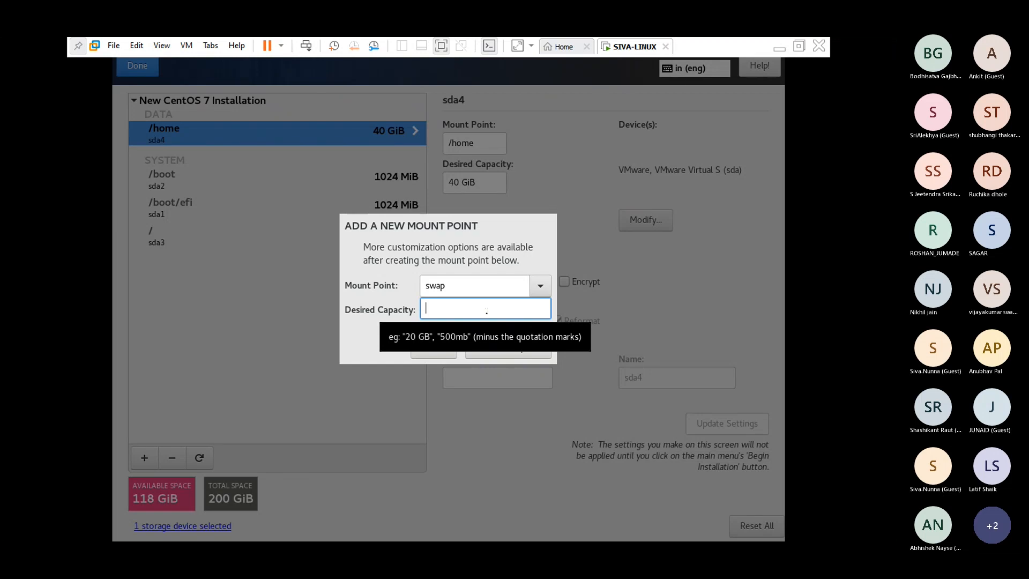
text(4)
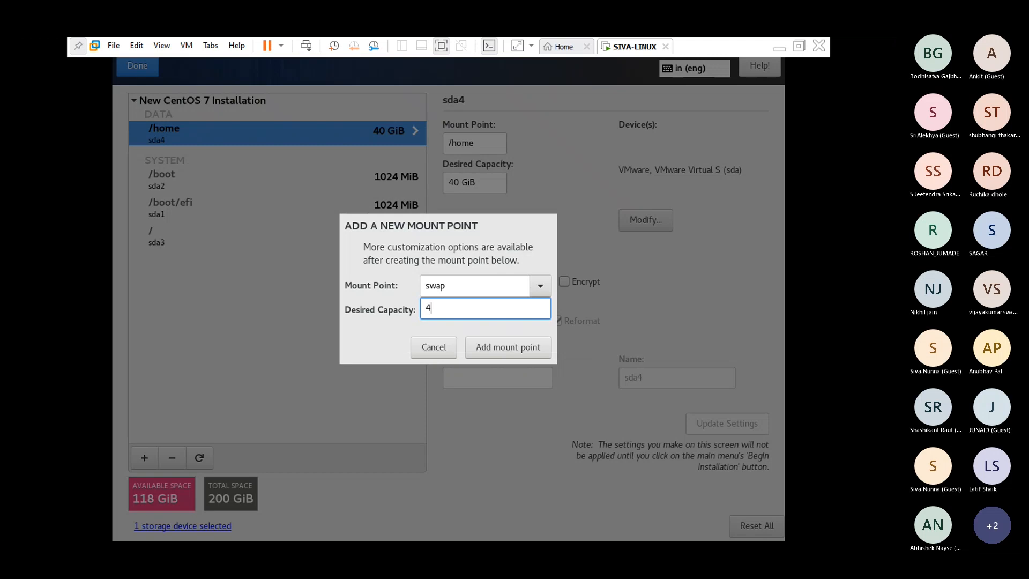
text(g)
- Create the 4096 MiB swap partition as sda5, leaving 114 GiB available
click(489, 347)
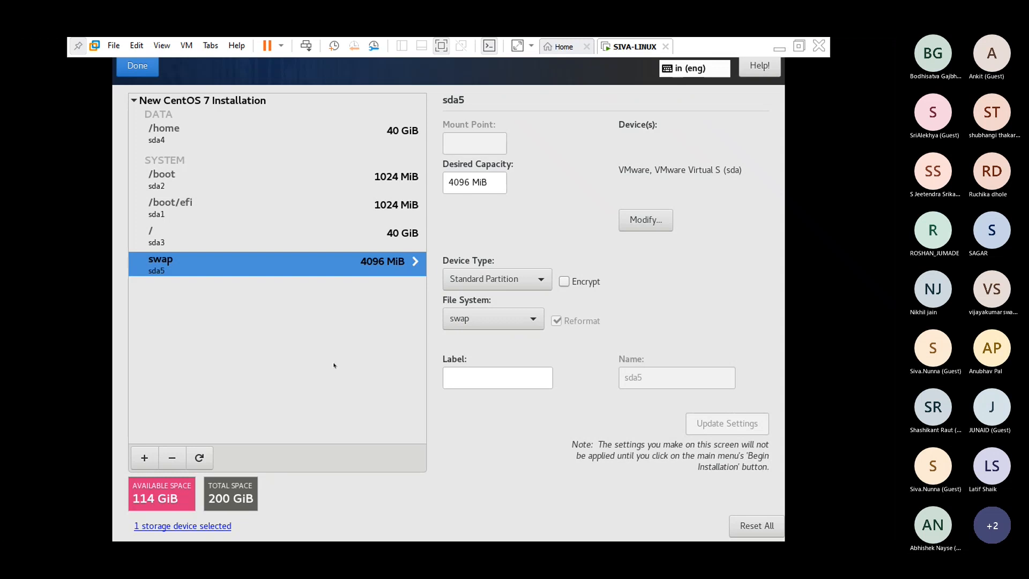
- Finish partitioning, accept the summary of changes, and begin the CentOS installation
click(134, 65)
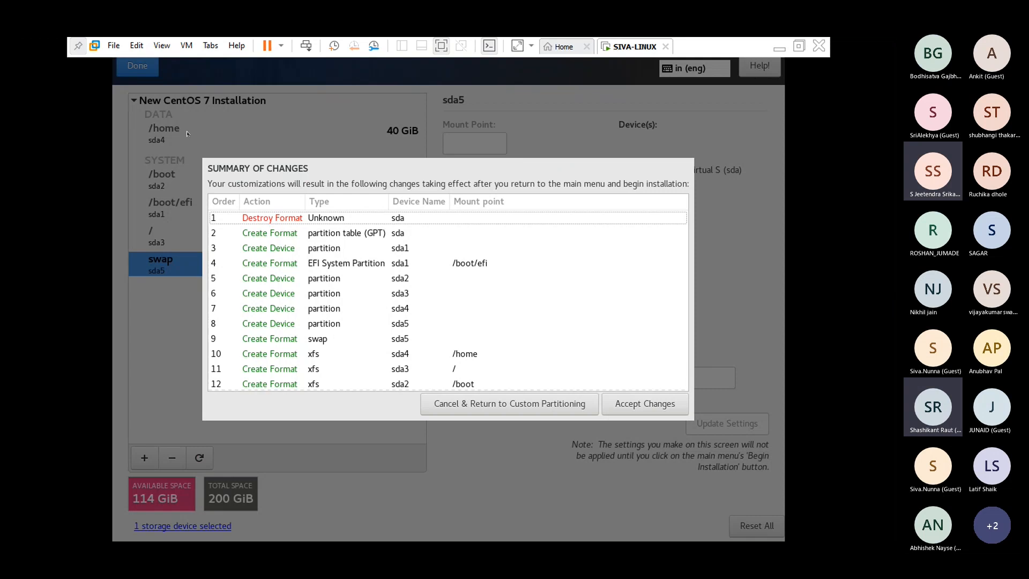
click(634, 407)
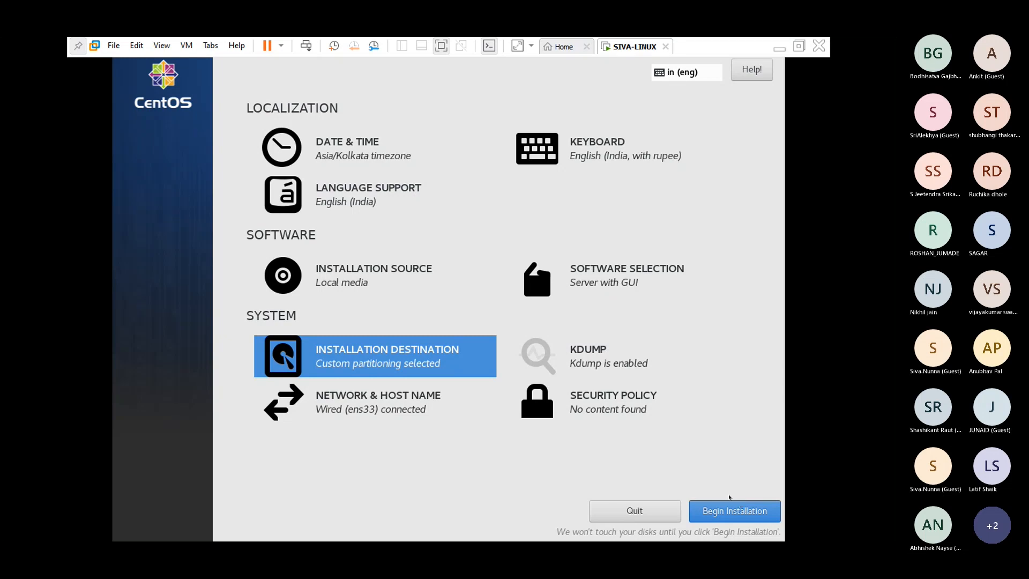
click(731, 505)
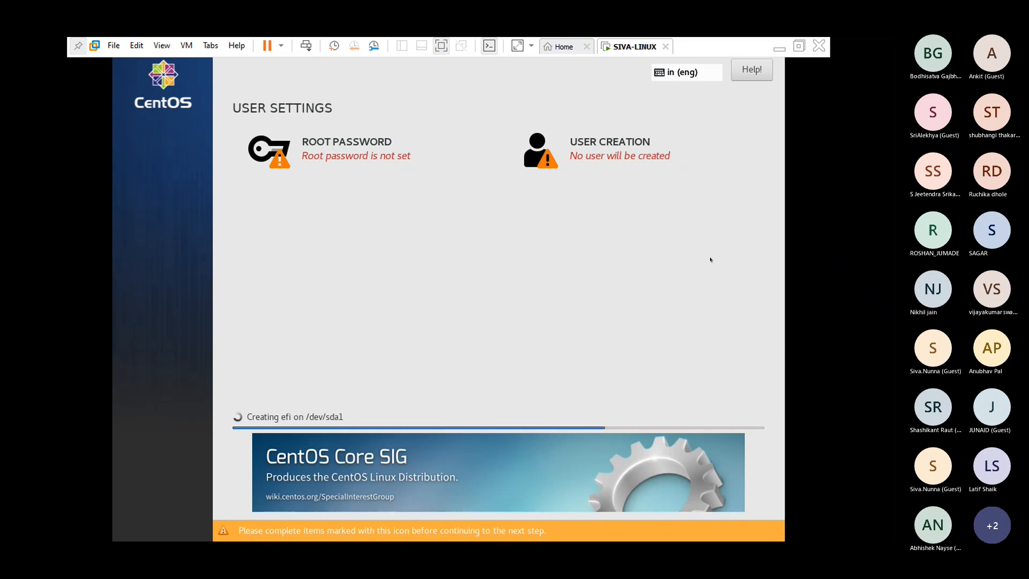
- Enter and confirm the root password, accepting it despite the weak-password warning
click(354, 147)
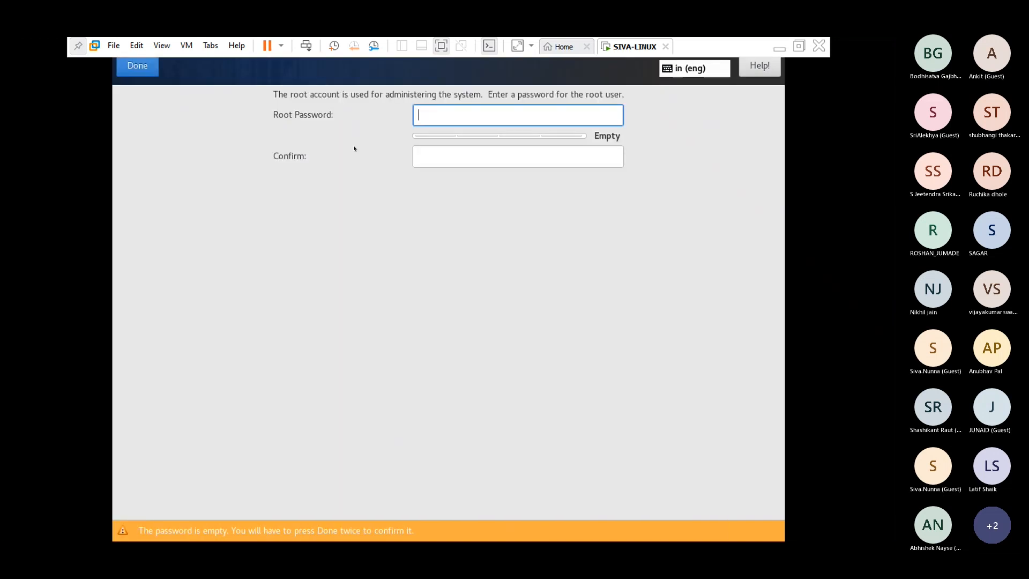
text(12345)
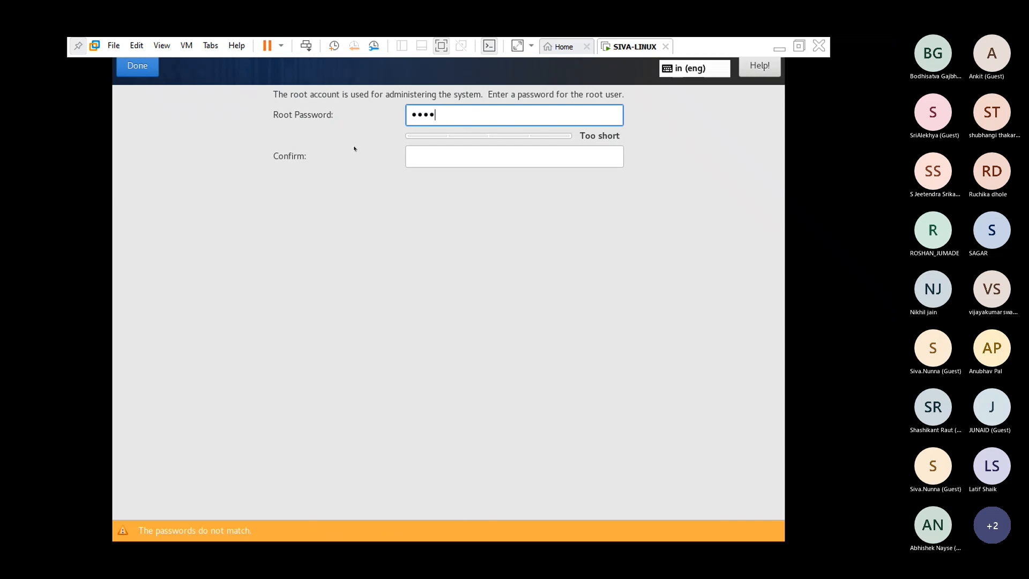
text(6789)
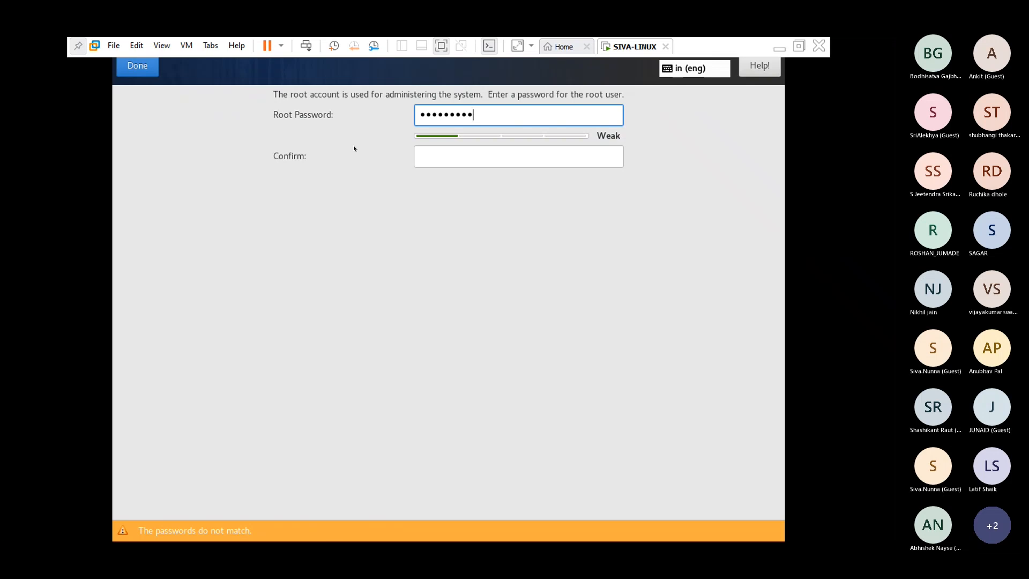
click(439, 146)
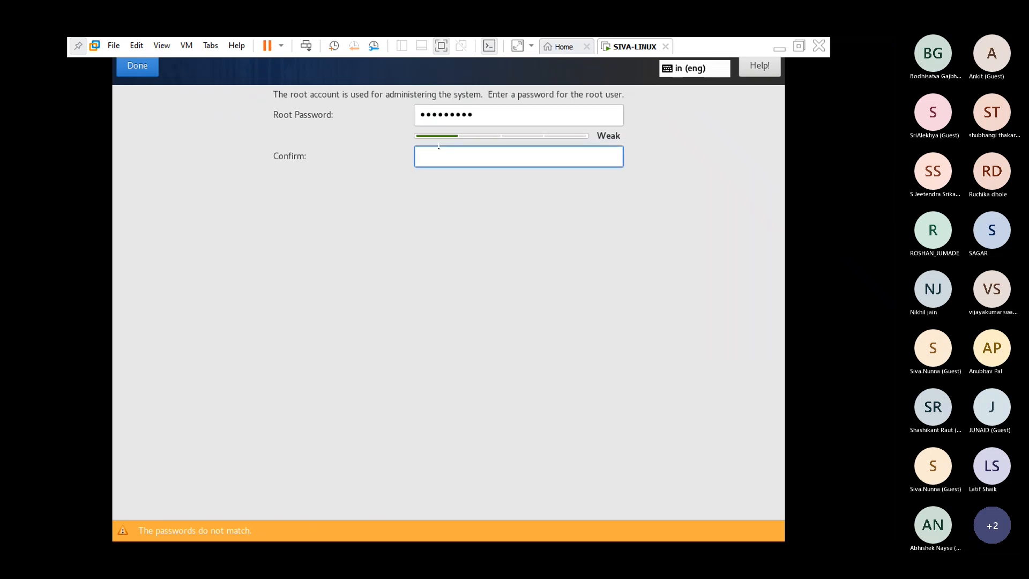
text(123456789)
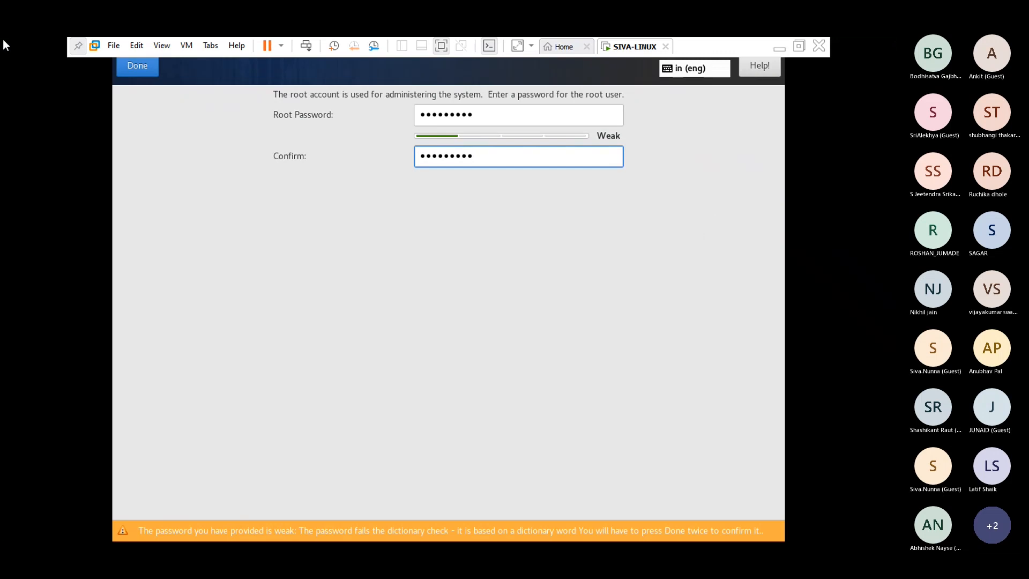
click(135, 73)
click(135, 72)
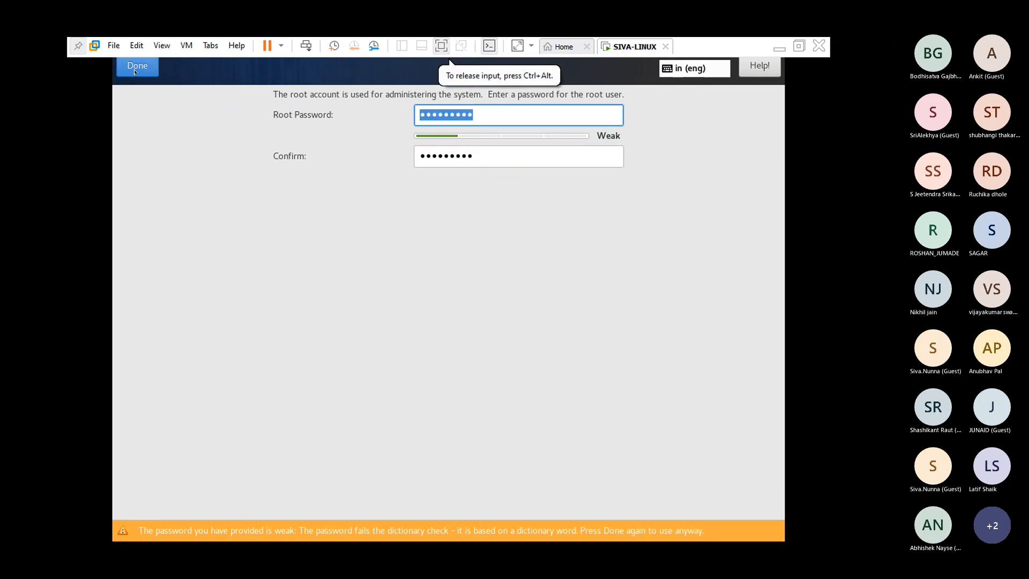
click(135, 73)
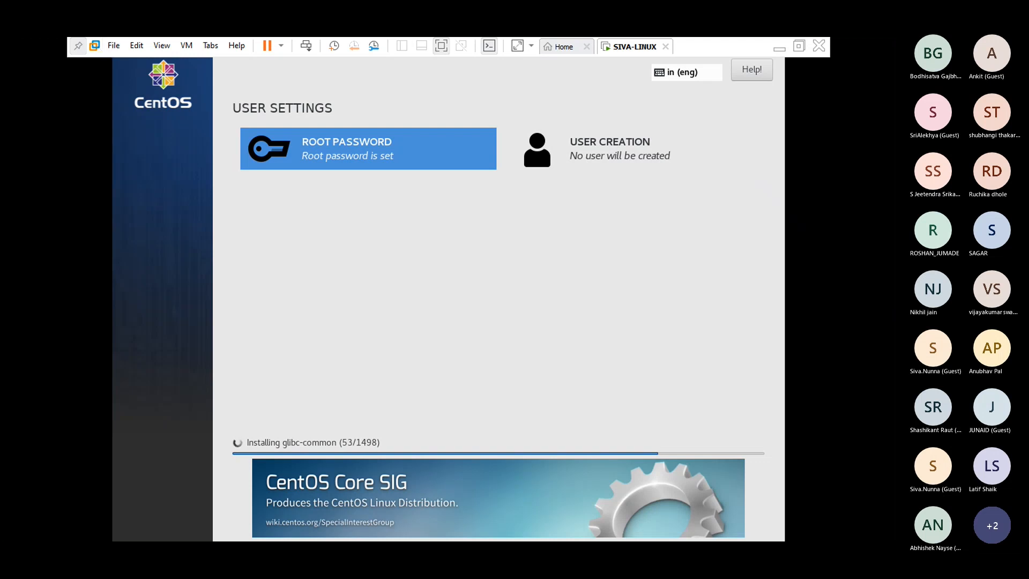
click(507, 130)
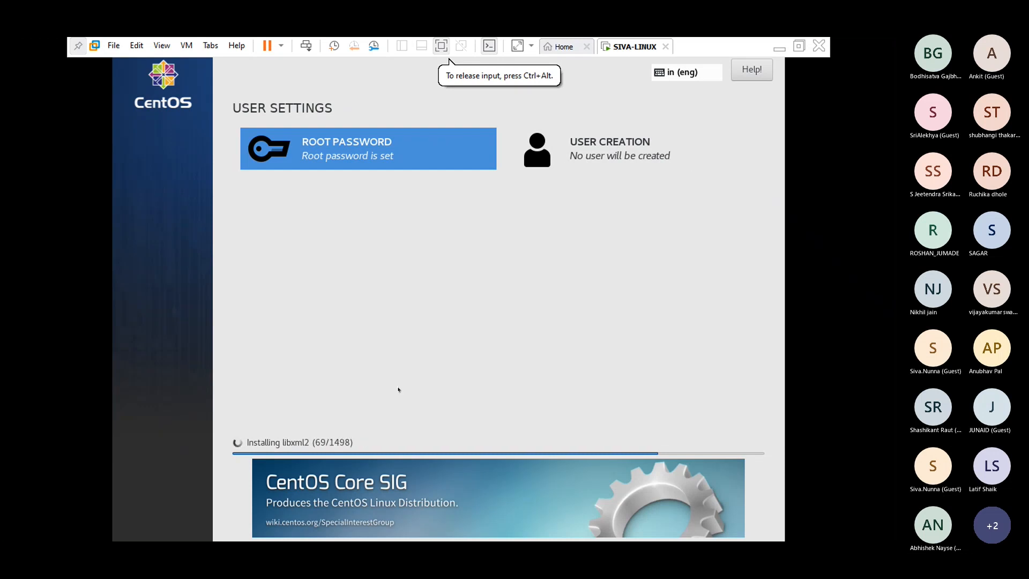
- Add a non-administrator user with the user's name and a confirmed four-character password, accepting the weak-password warning
click(627, 139)
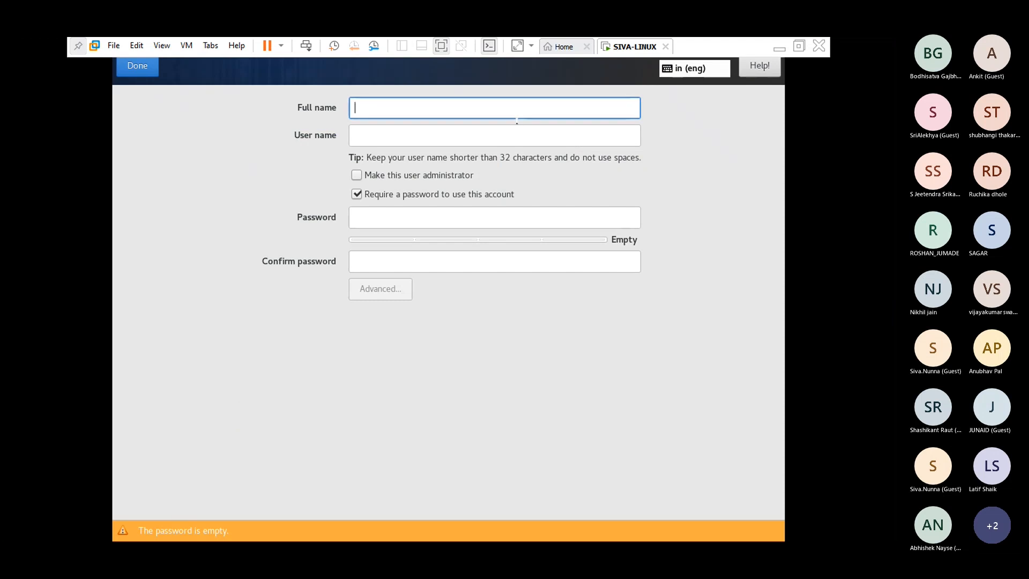
text(si)
text(va)
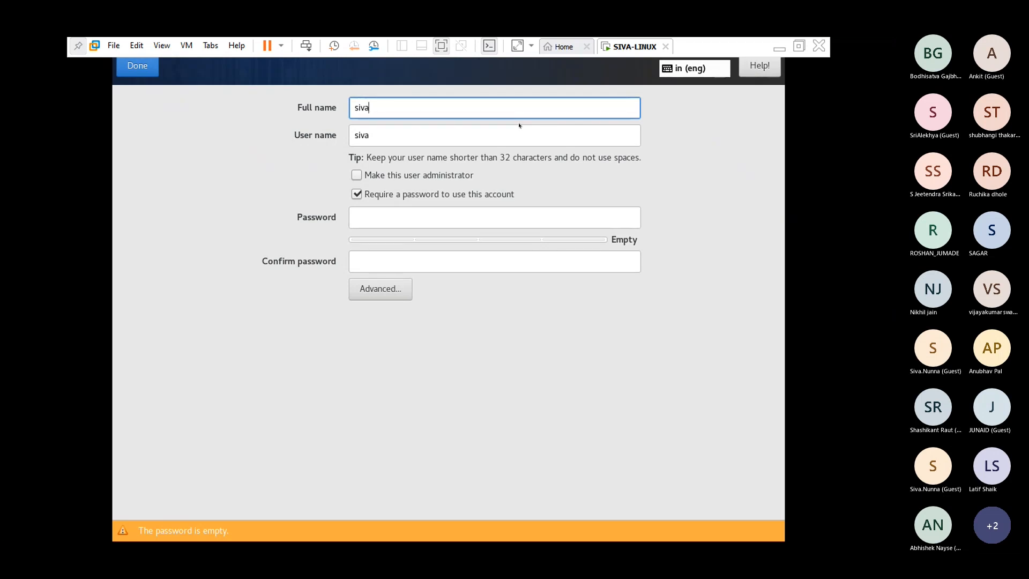
click(490, 219)
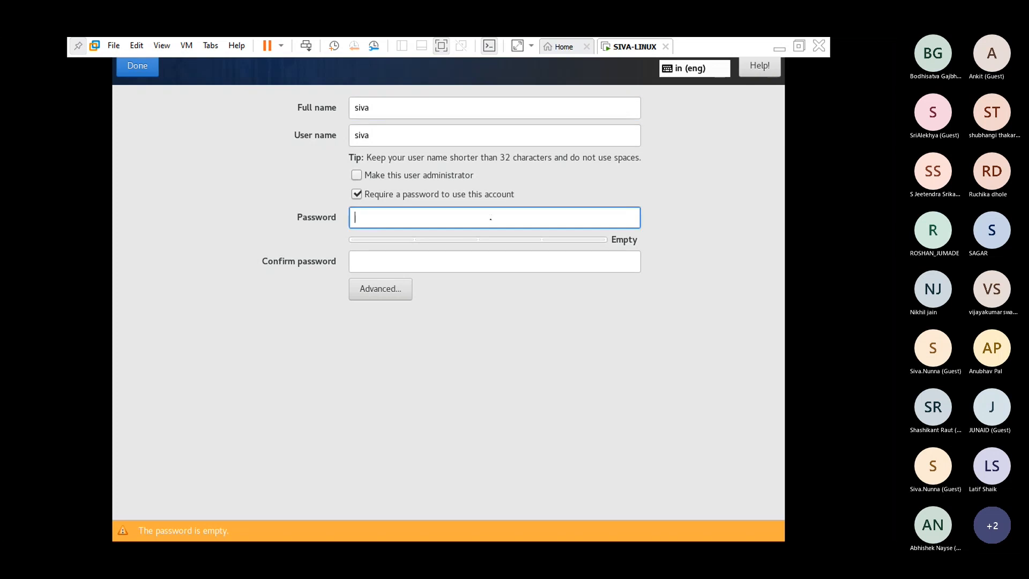
text(••••)
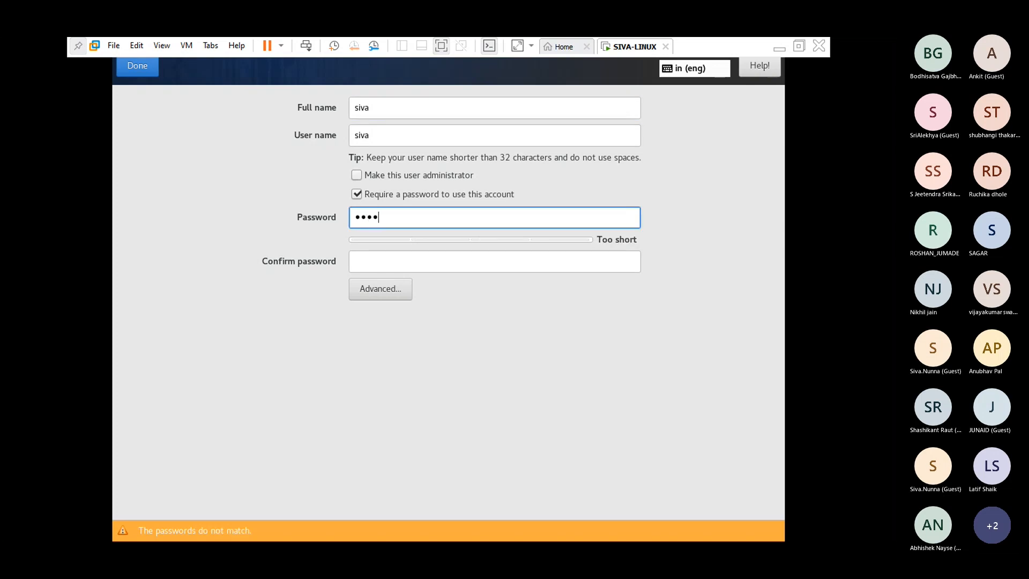
key(Tab)
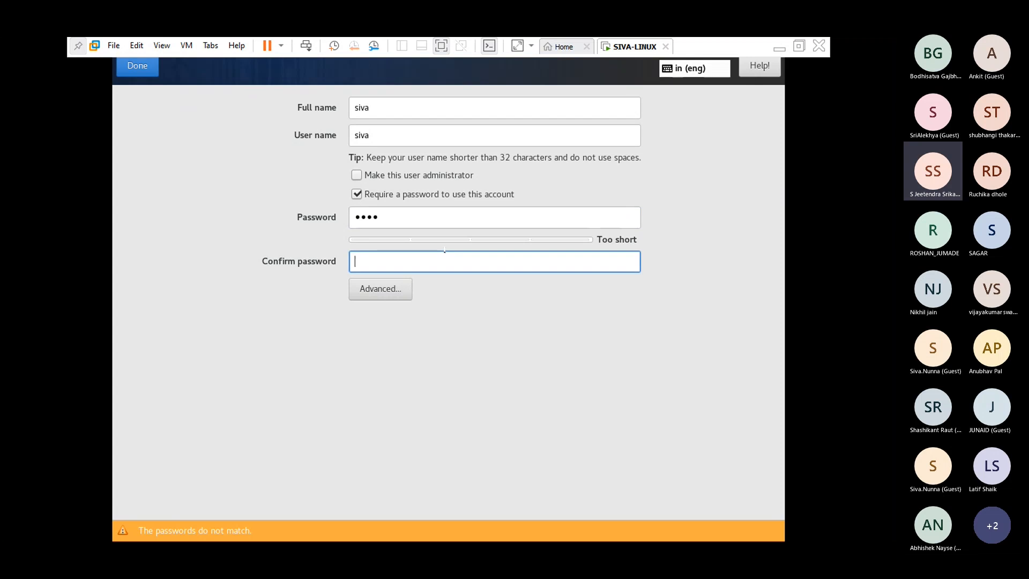
text(••••)
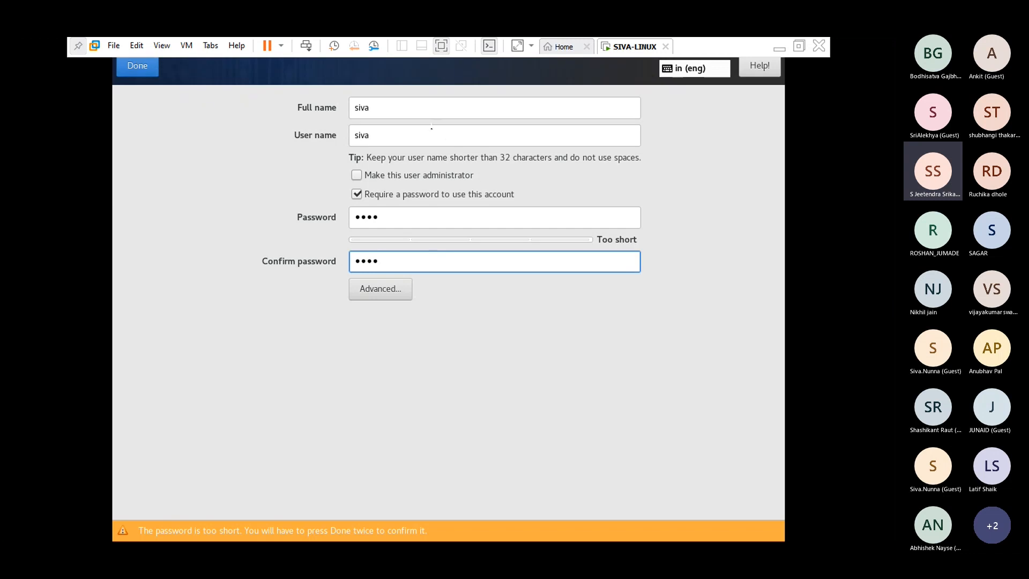
click(138, 65)
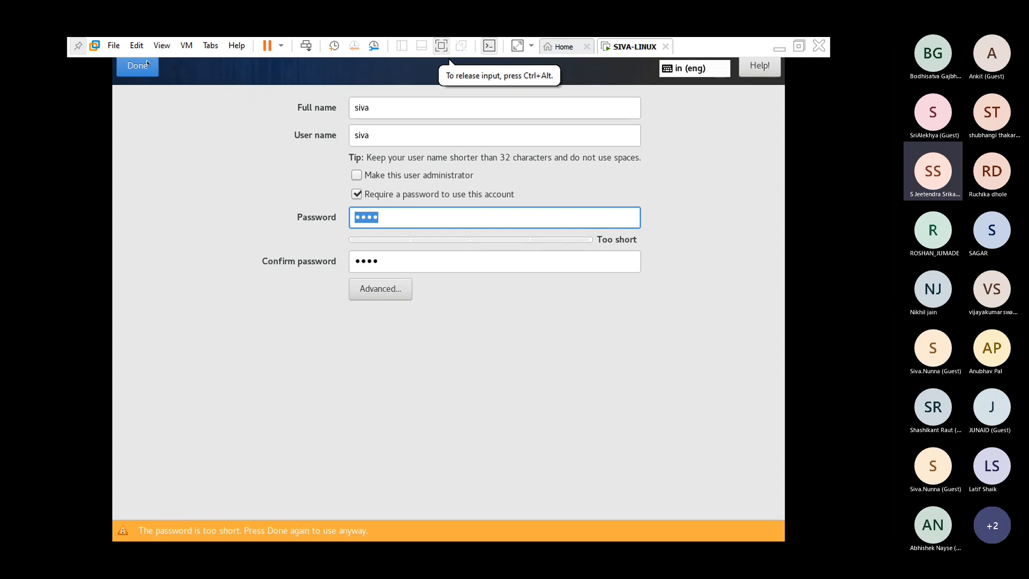
click(147, 64)
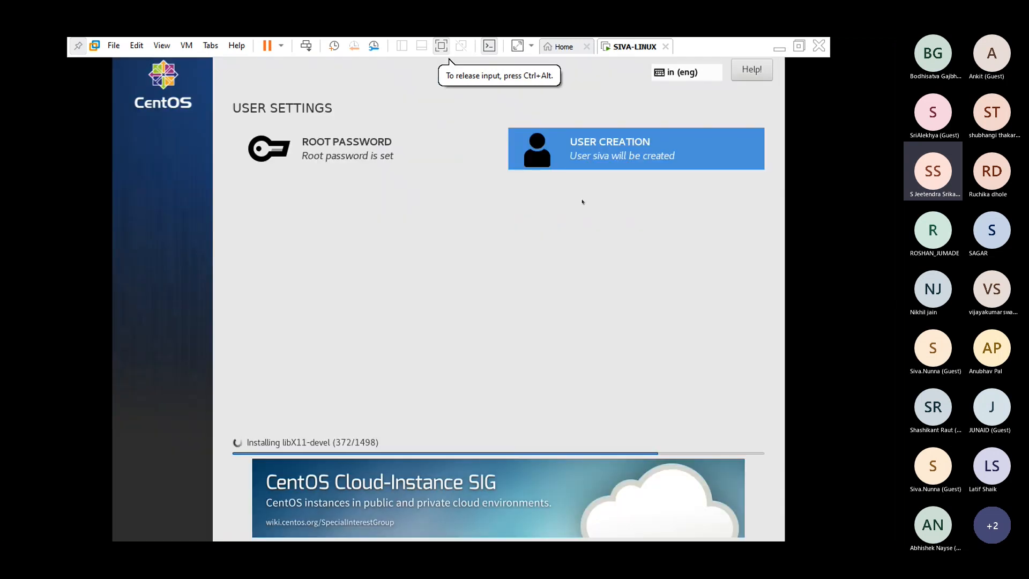
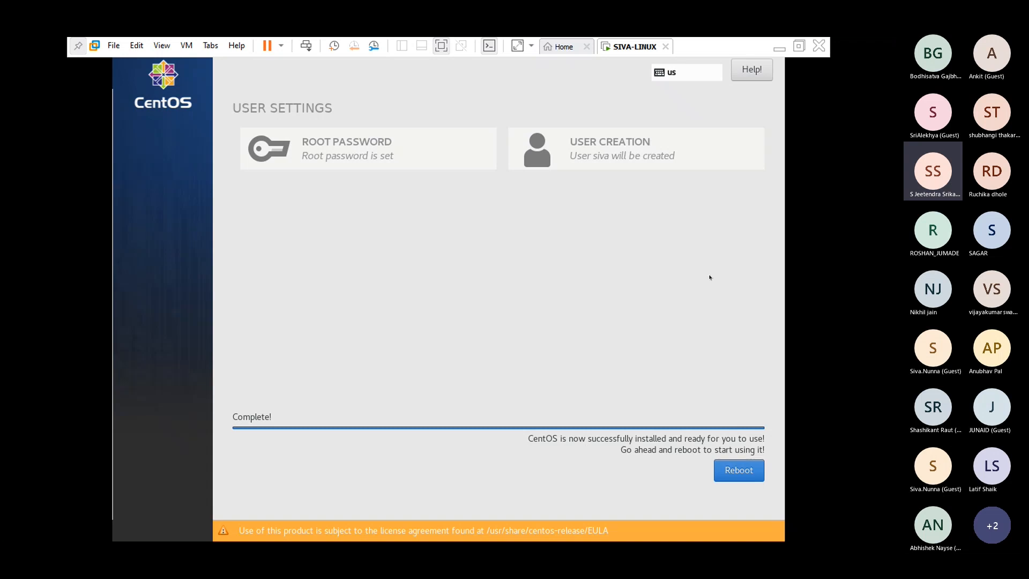
- Capture input into the VM and reboot the newly installed CentOS system from the Complete screen
click(528, 333)
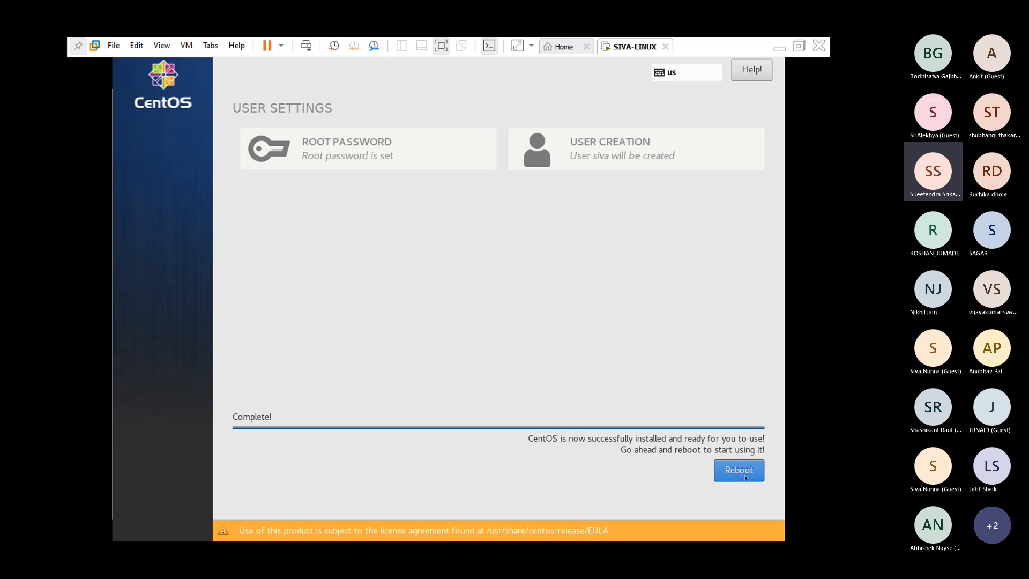
click(747, 477)
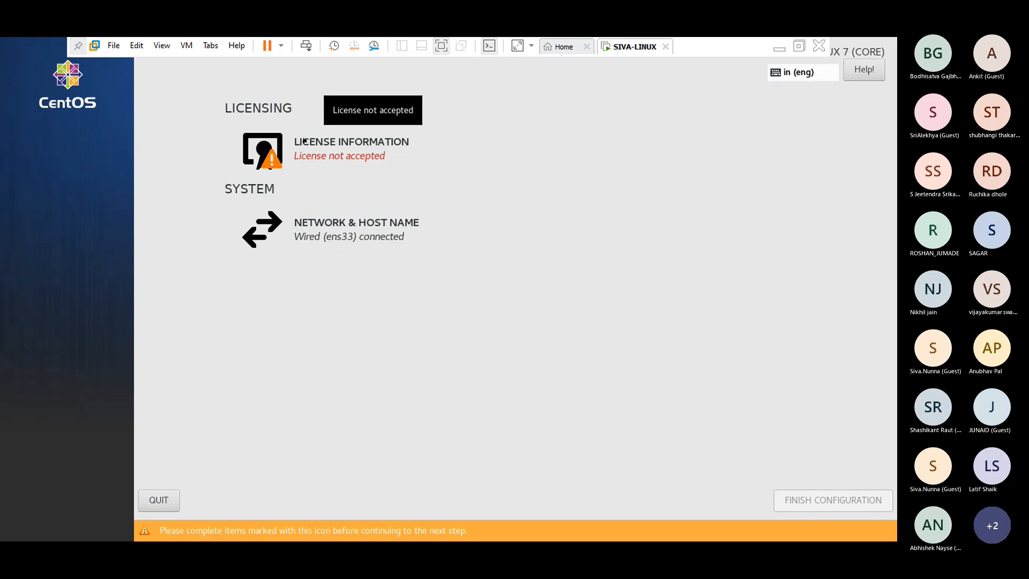
- Tick 'I accept the license agreement' under License Information, then finish the configuration
click(308, 140)
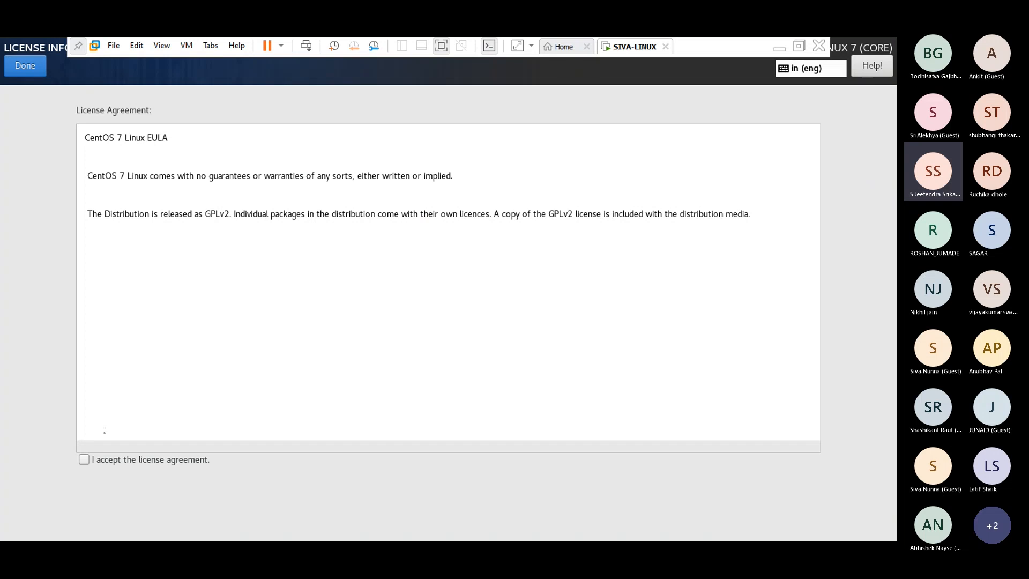
click(141, 460)
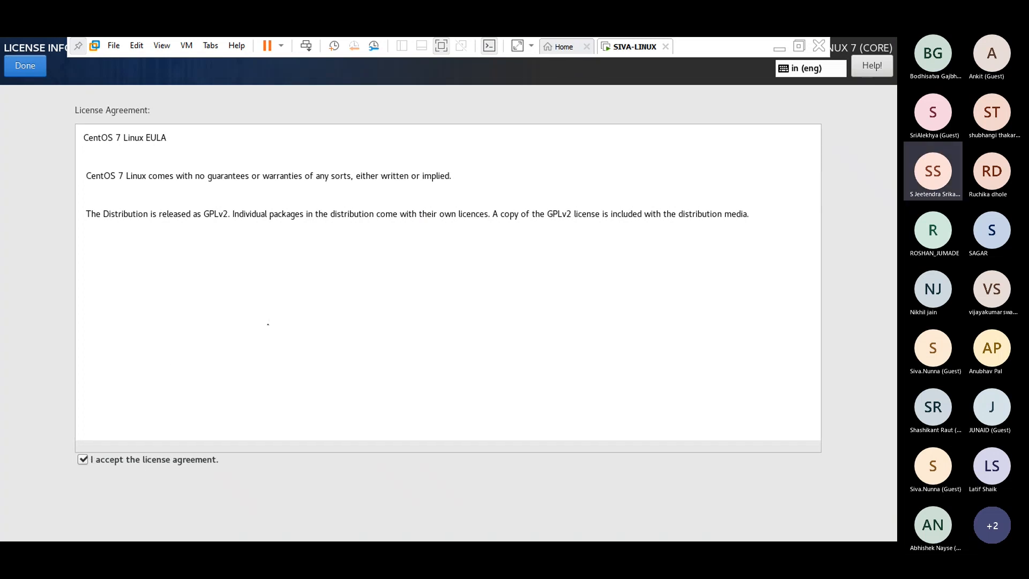
click(37, 65)
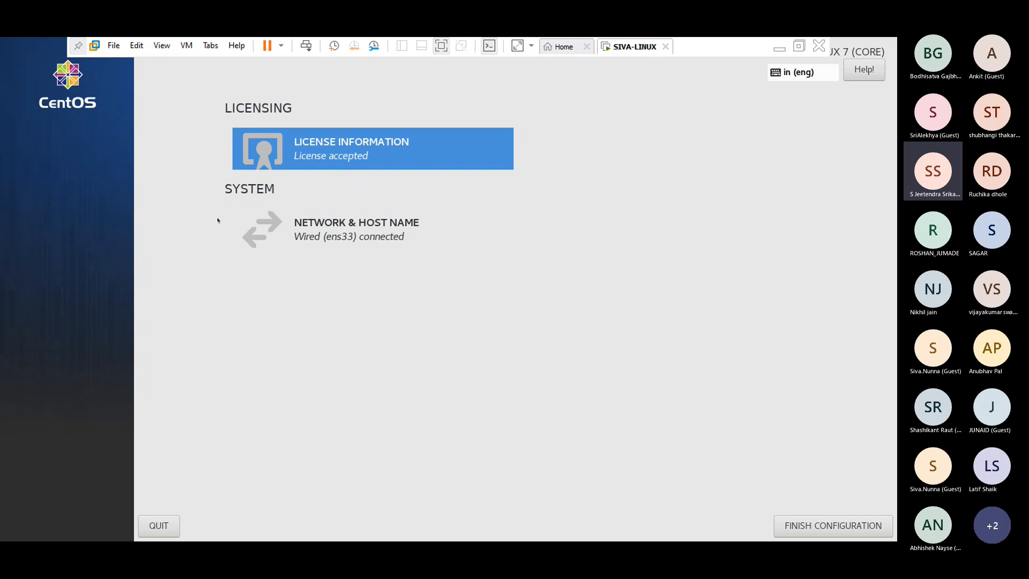
click(841, 518)
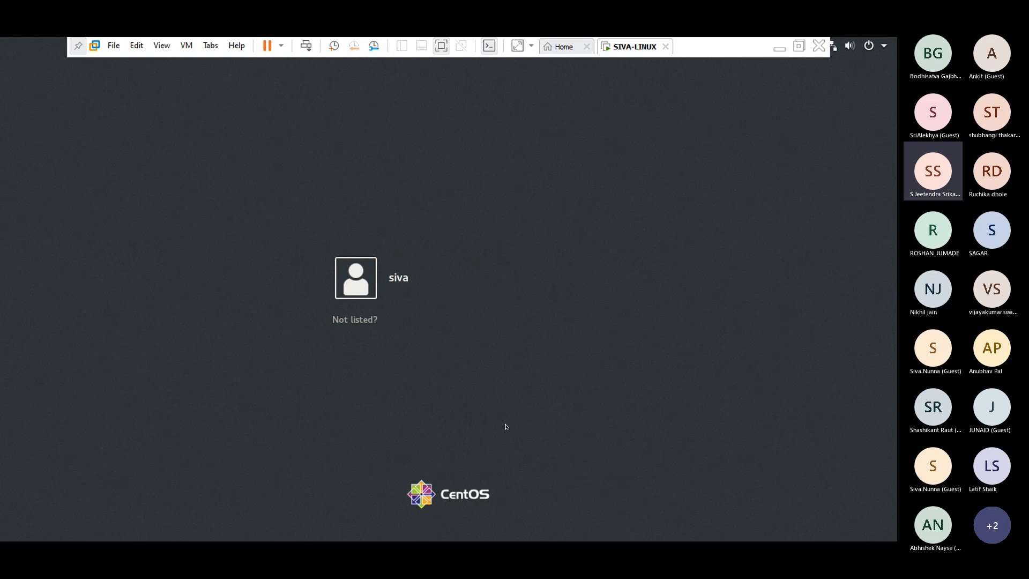
- Log in through 'Not listed?' with username root and the root password
click(338, 321)
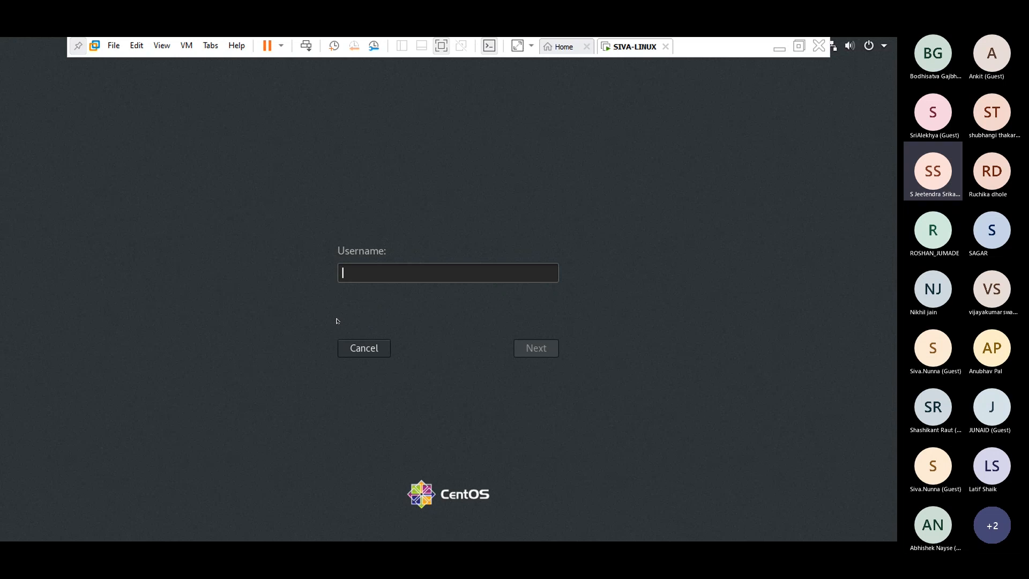
text(root)
click(527, 349)
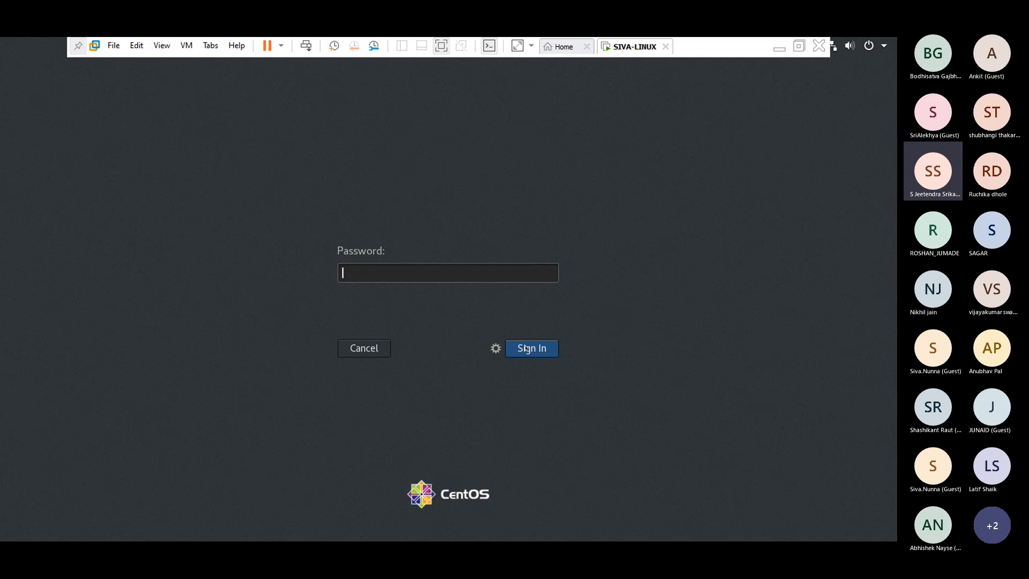
text(*****)
text(****)
click(527, 349)
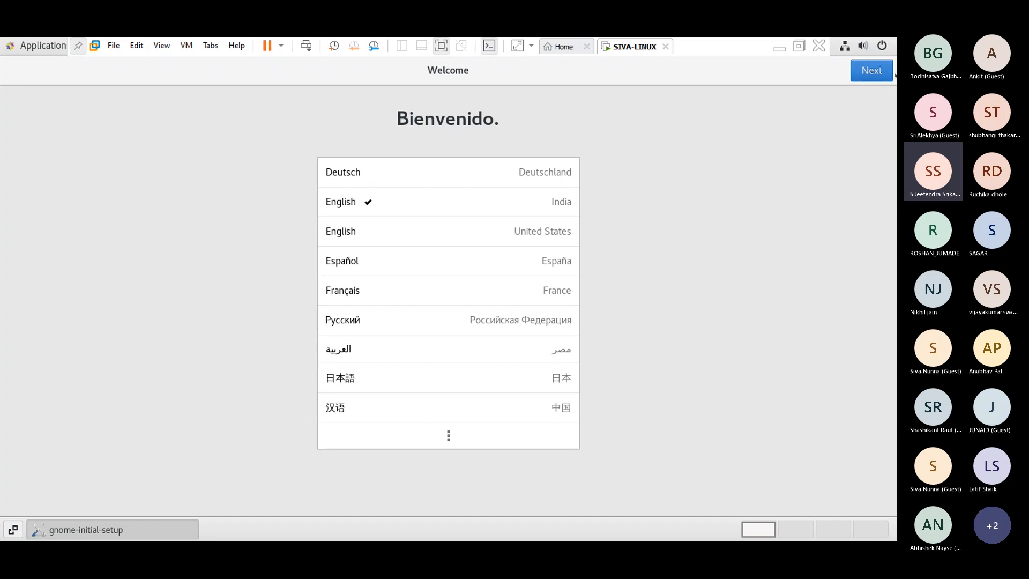
- Keep the default language, keyboard and privacy, skip online accounts, start CentOS, and close Getting Started
click(867, 69)
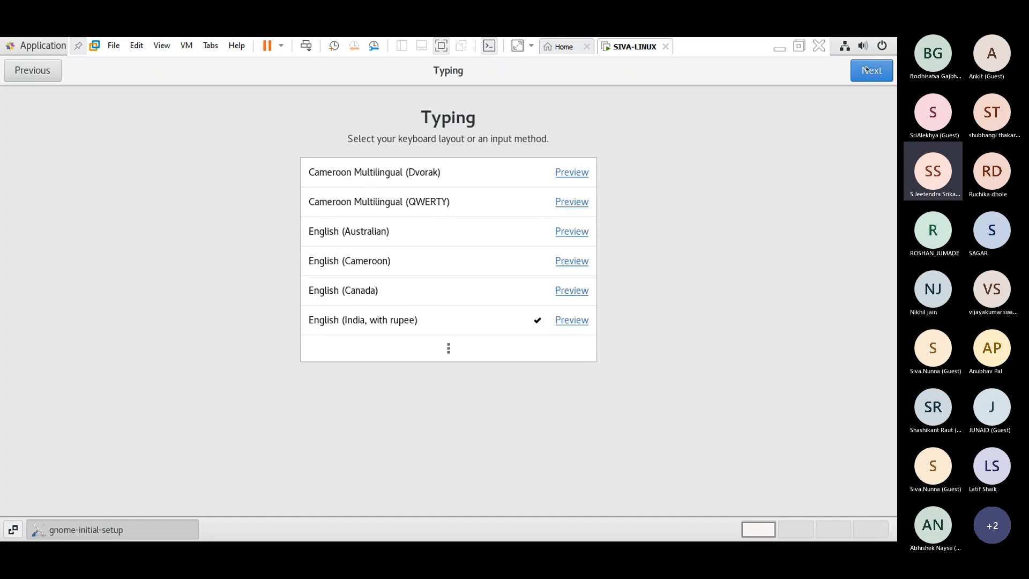
click(867, 69)
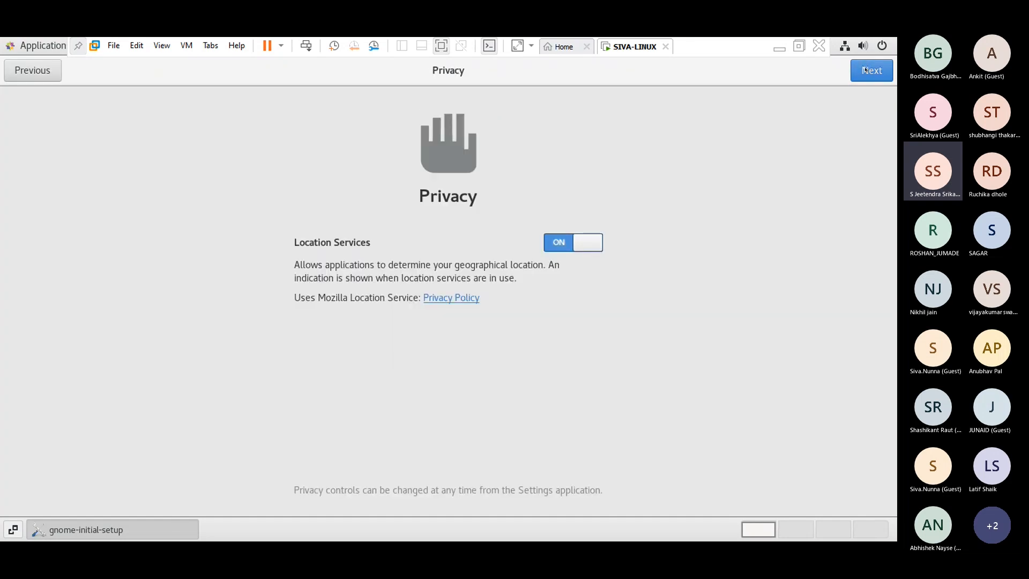
click(865, 70)
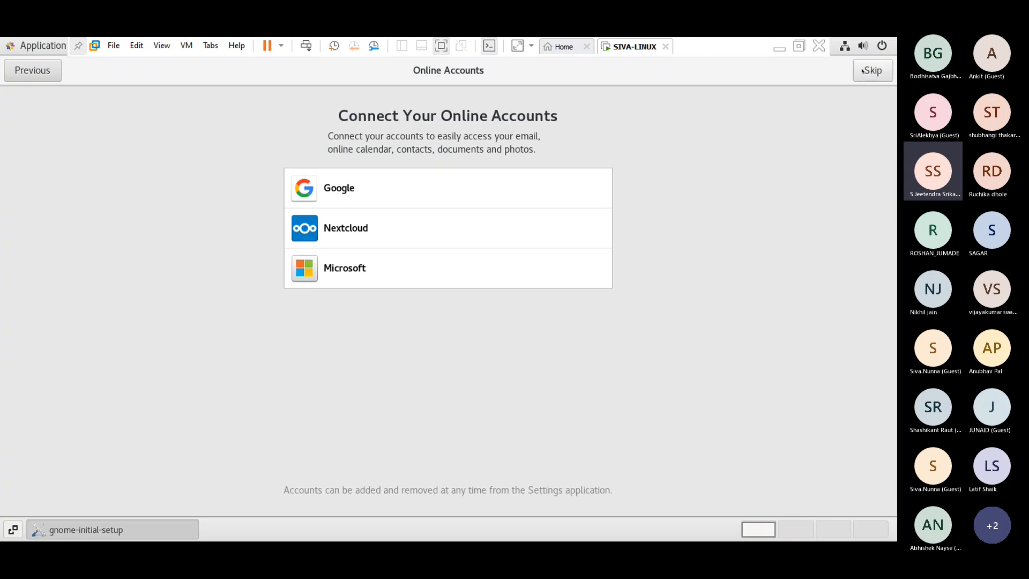
click(870, 71)
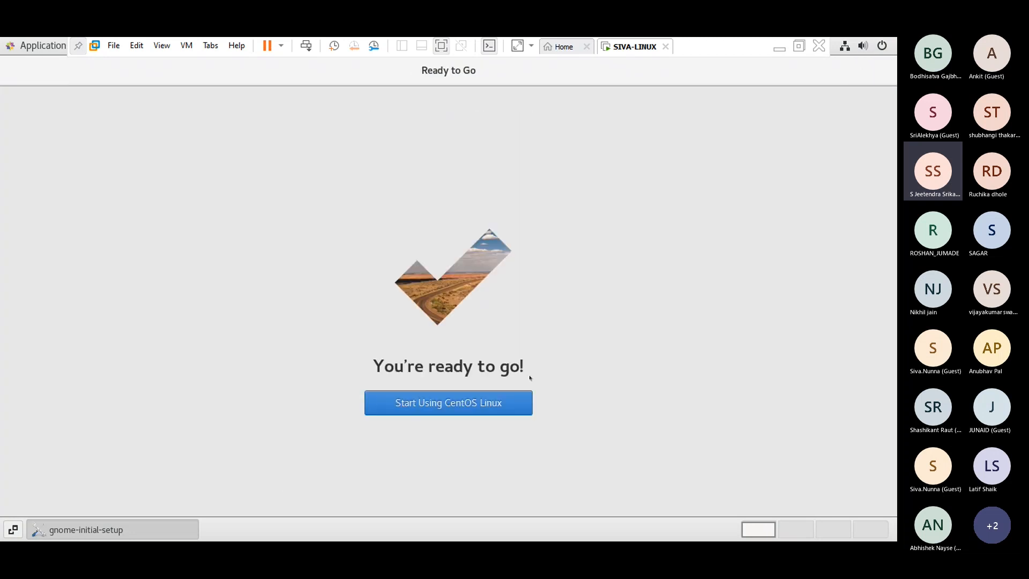
click(496, 408)
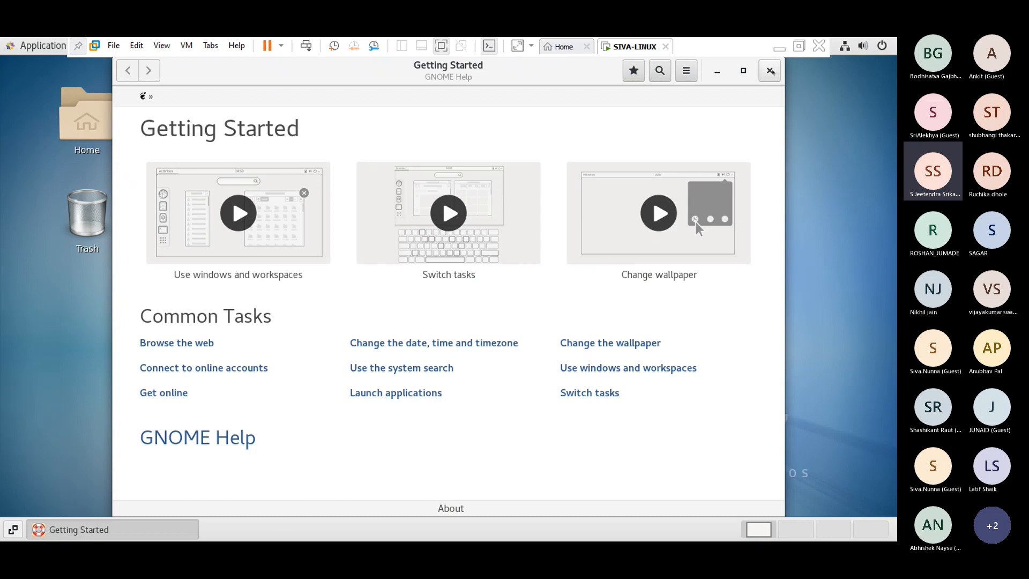
click(772, 72)
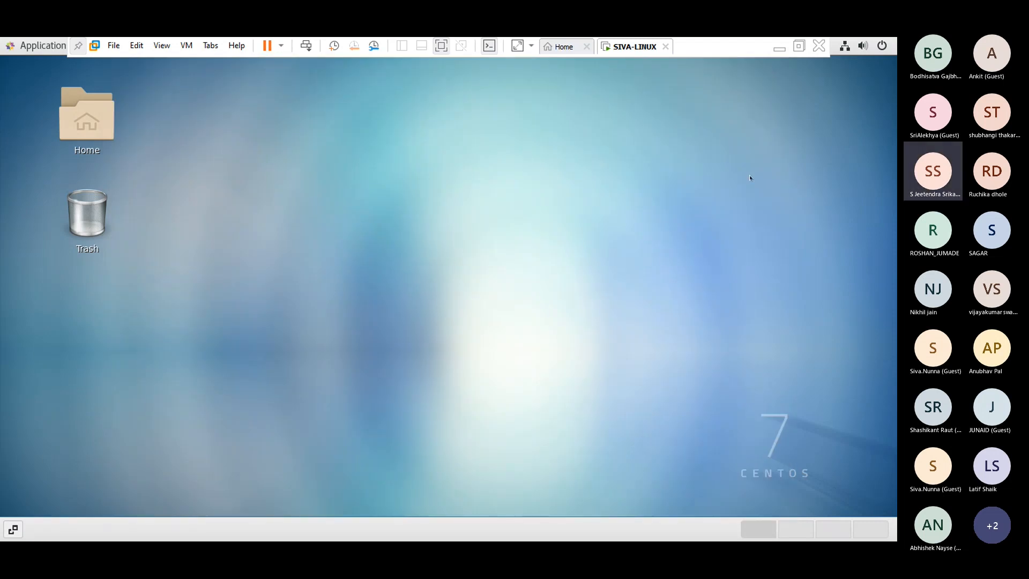
- Open a desktop terminal, run 'who am i' and 'who', then switch to text console with Ctrl+Alt+F2
right_click(751, 152)
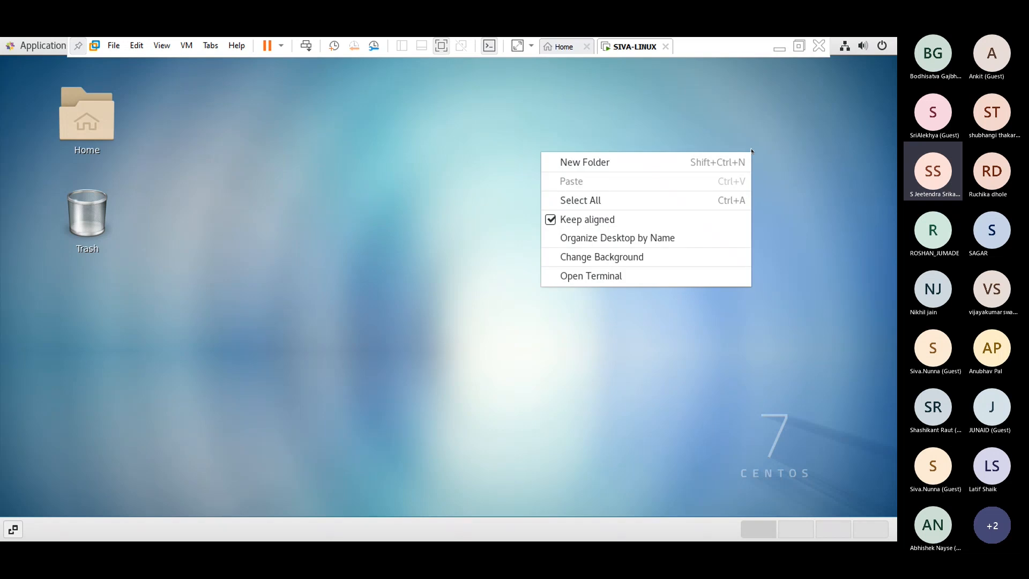
click(676, 275)
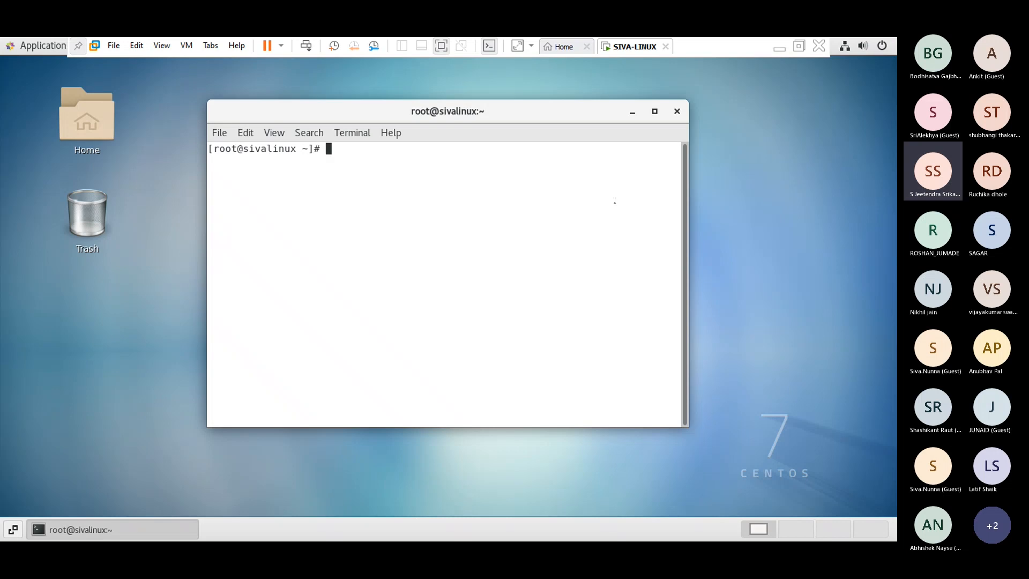
text(who am i)
key(Return)
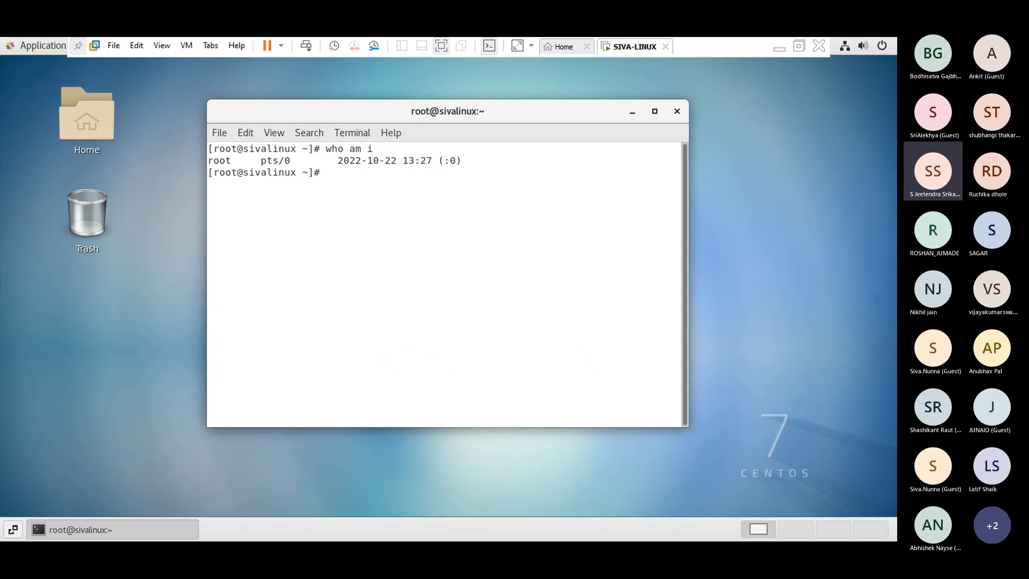
text(who)
key(Return)
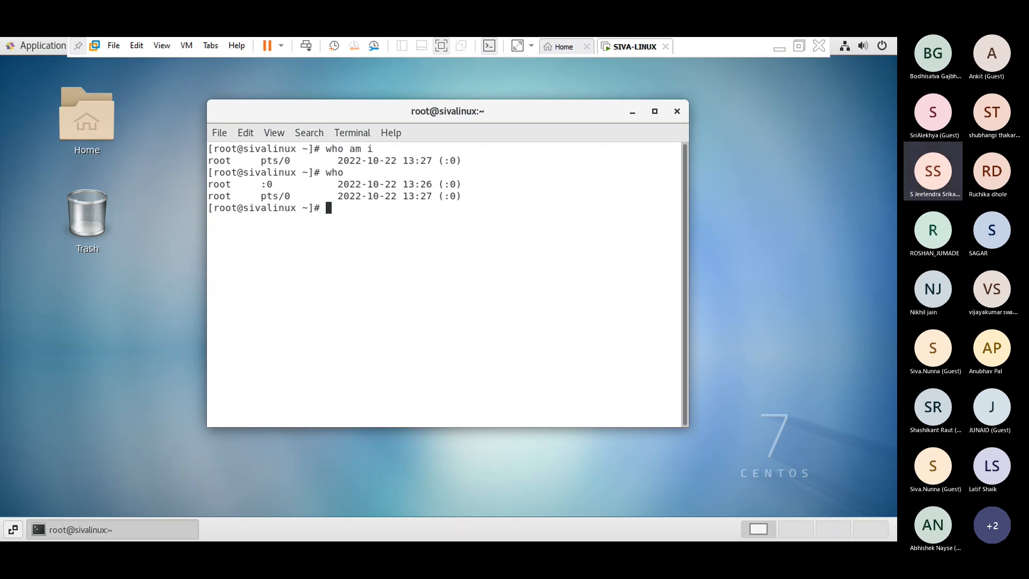
key(ctrl+alt+F2)
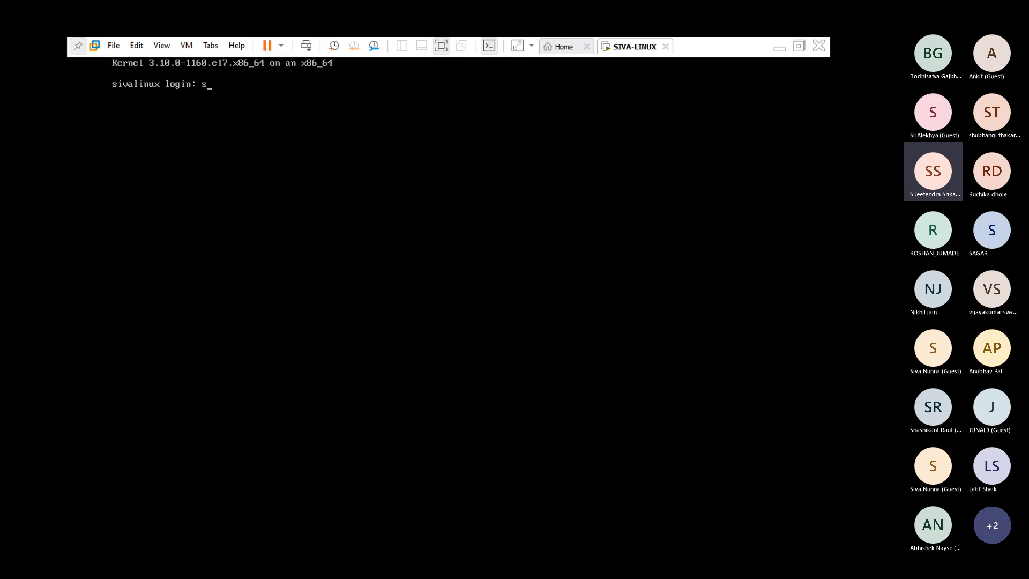
- Enter the user's login name at the text console and run 'who am i'
text(iva)
key(Return)
key(Return)
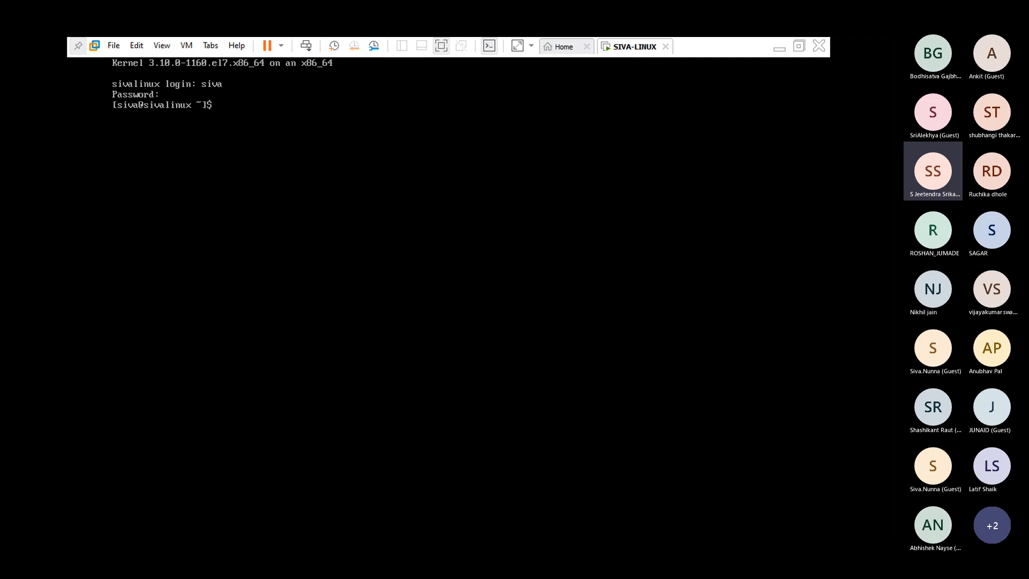
text(who am i)
key(Return)
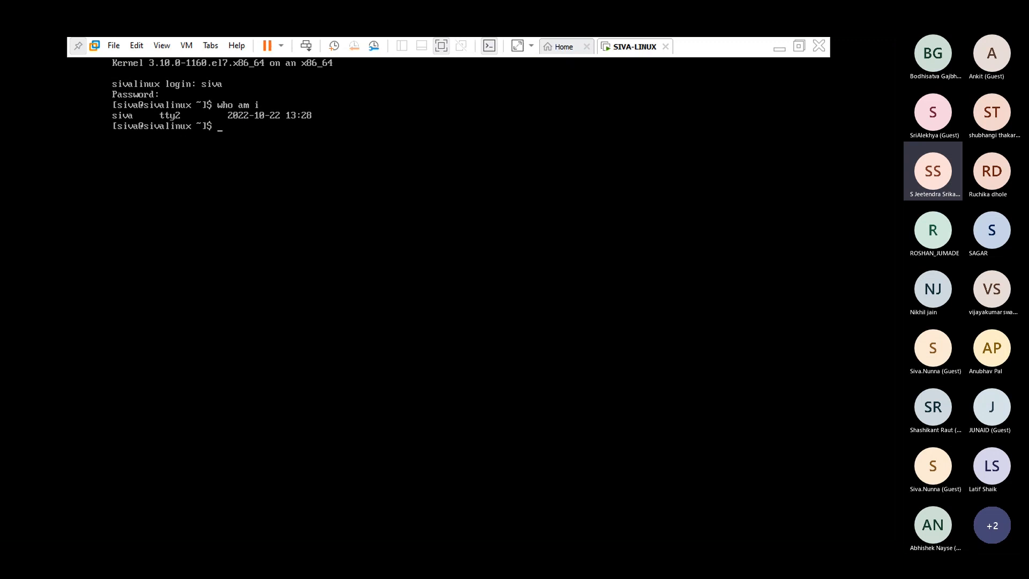
- Run 'who', log out of the console with Ctrl+D, and try F7 to return
text(who)
key(Return)
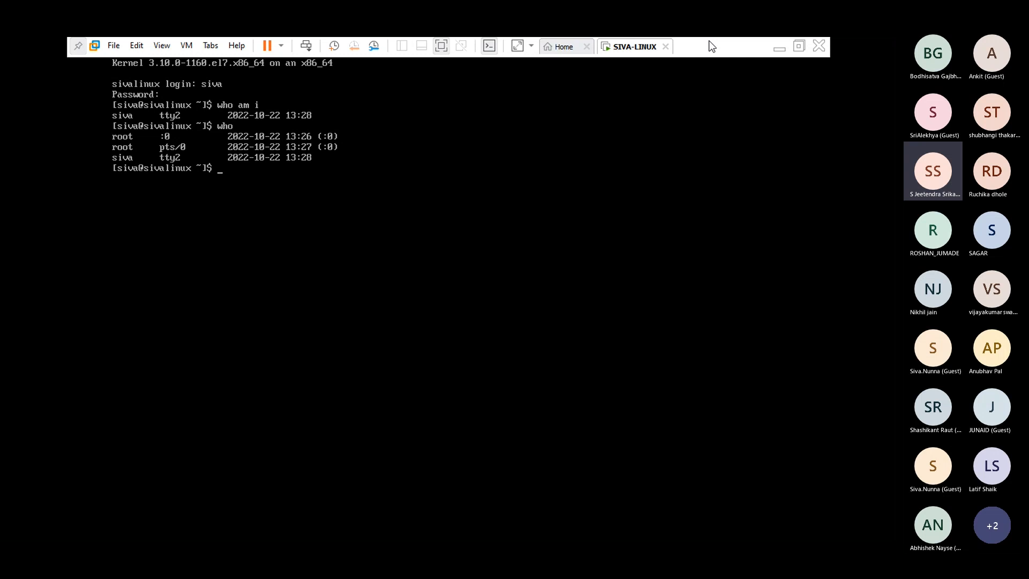
key(ctrl+d)
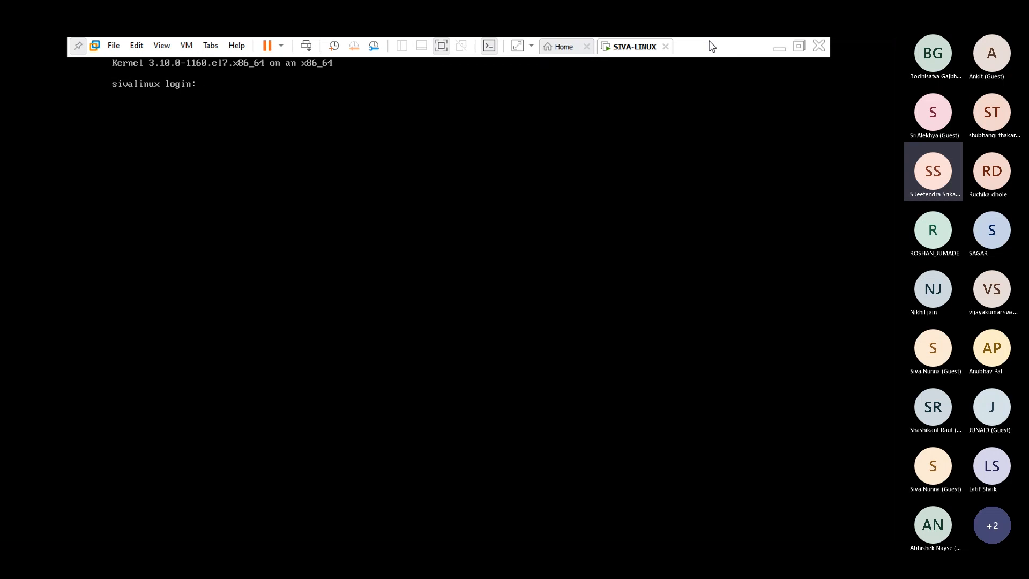
key(F7)
- Return to the graphical desktop with Ctrl+Alt+F1 and run 'who' in the terminal
key(ctrl+alt+F1)
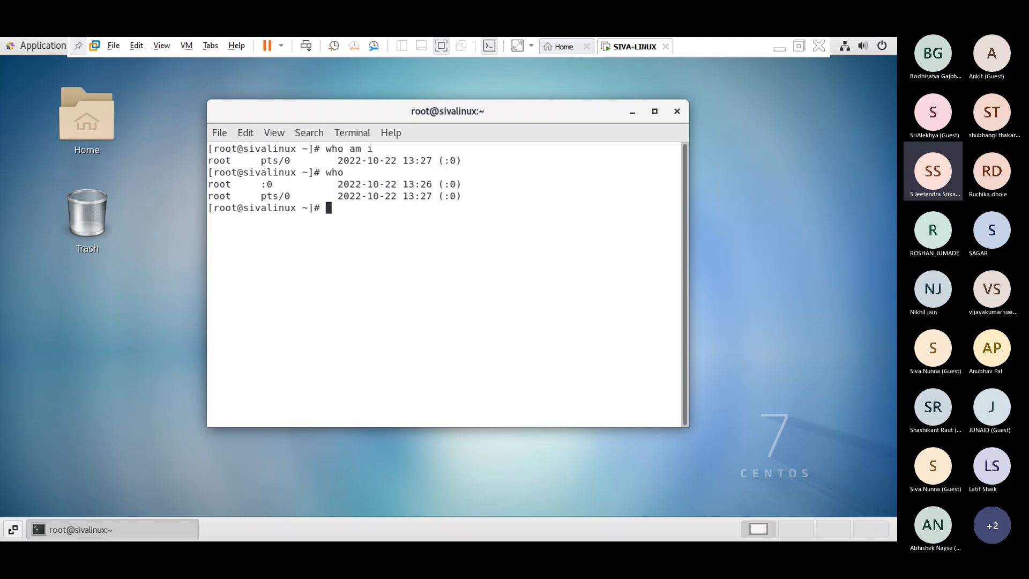
text(who)
key(Return)
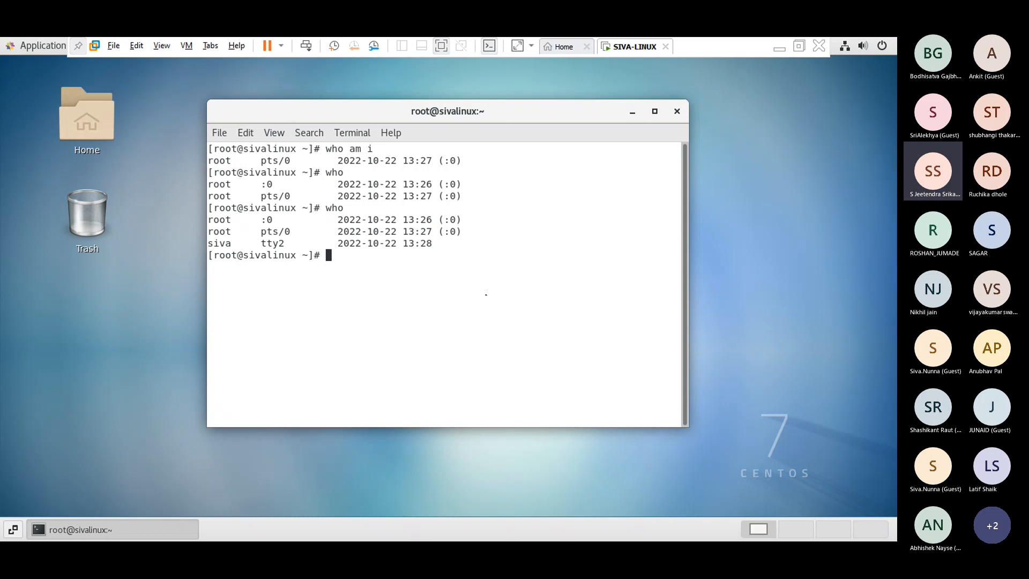
- Erase the mistyped letters and run pwd to print /root
text(pwd)
key(Return)
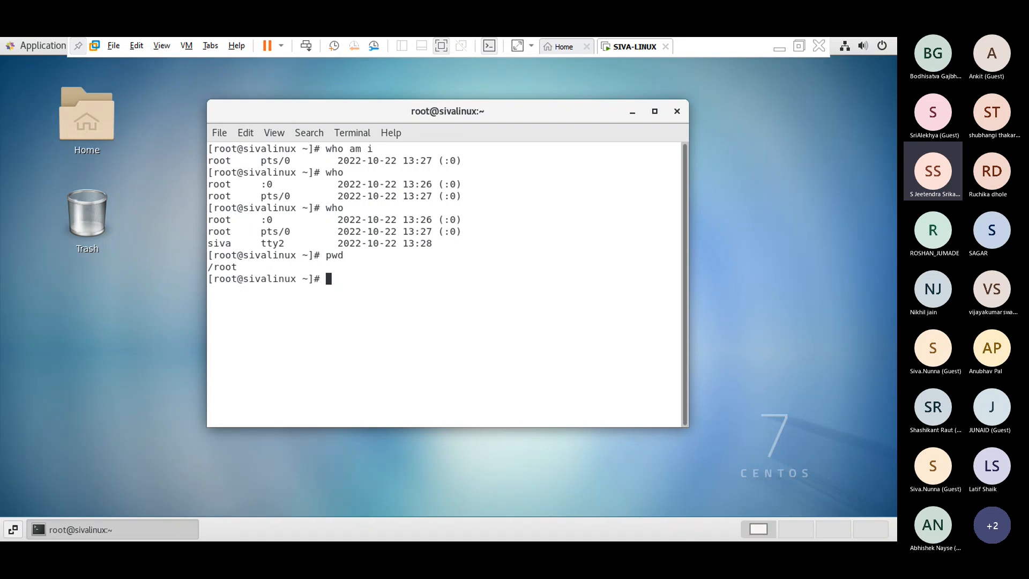
- List the home folder with ls and show kernel 3.10.0-1160.el7.x86_64 via uname -r
text(ls)
key(Return)
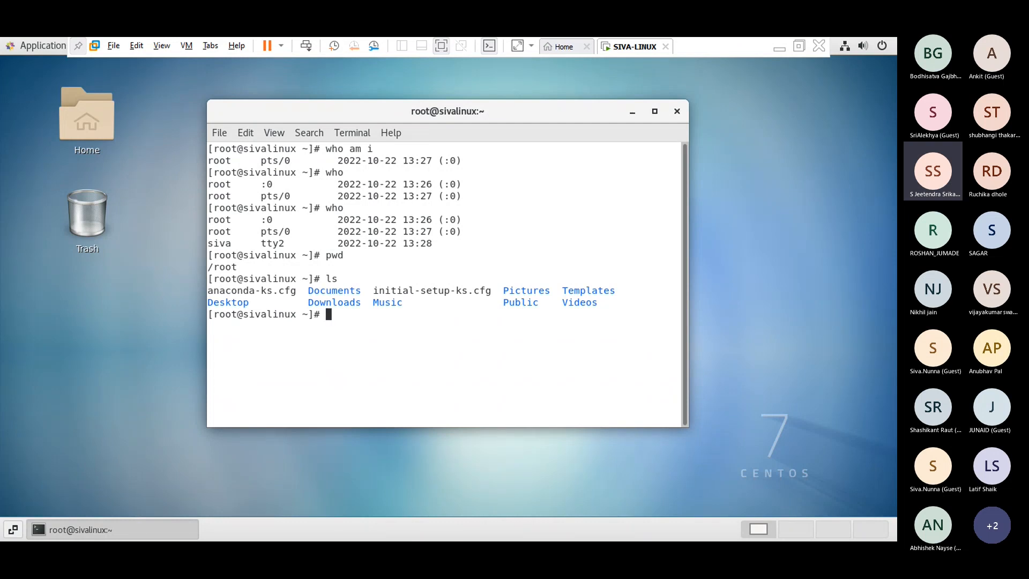
text(uname -r)
key(Return)
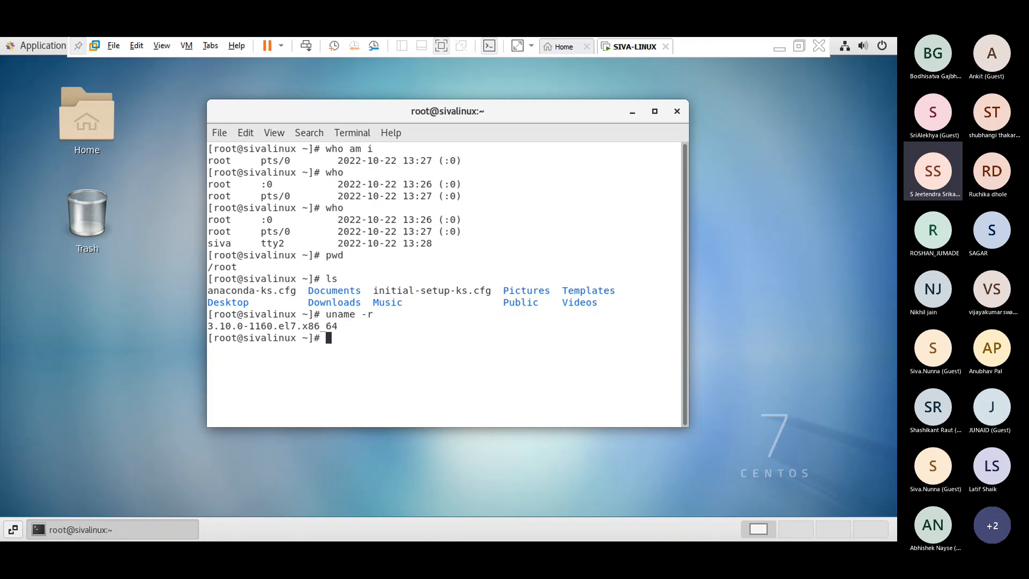
- Print the current date with date and the October 2022 calendar with cal
text(date)
key(Return)
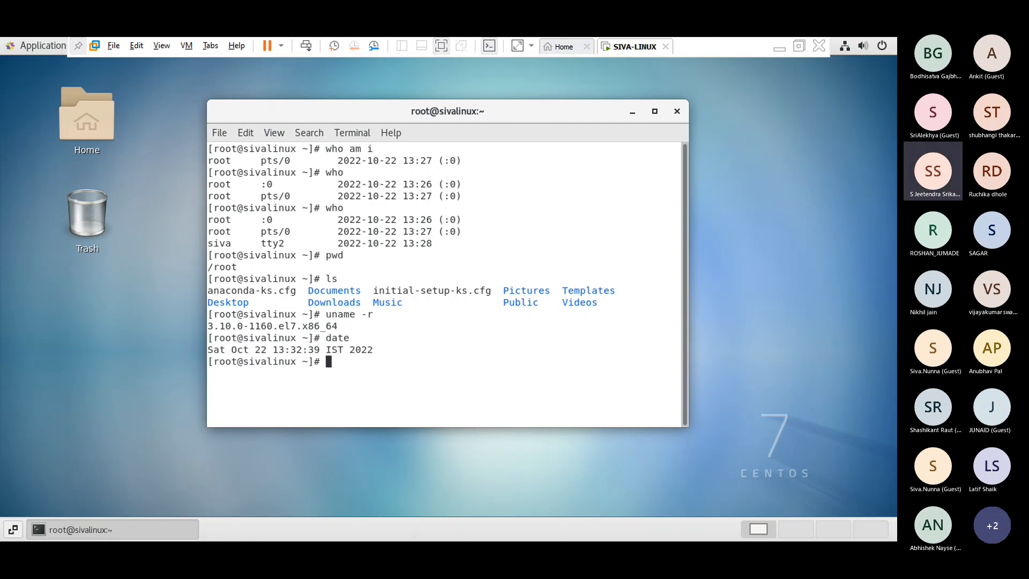
text(cal)
key(Return)
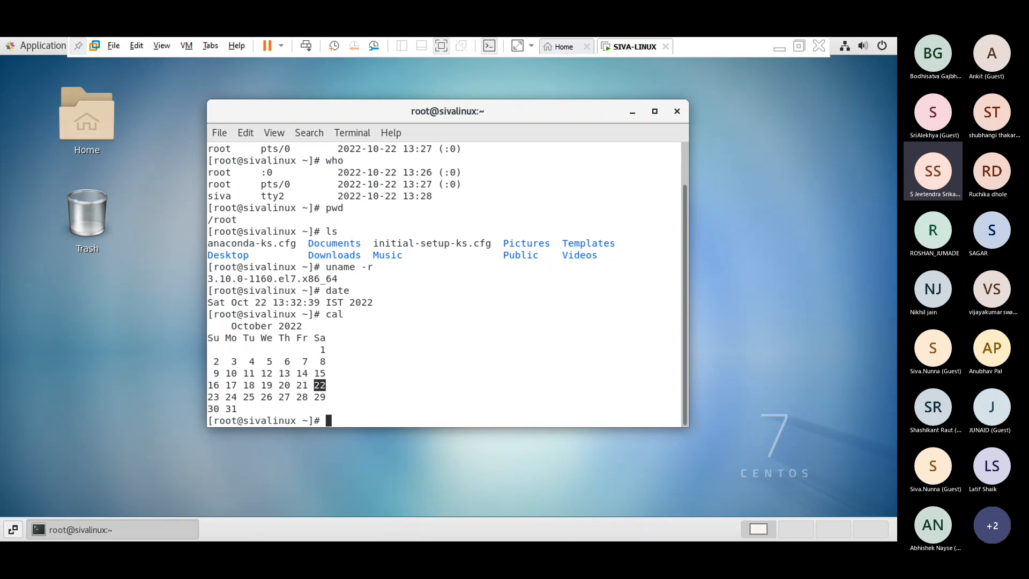
- Show the full 2022 calendar with cal 2022, clearing stray escape characters first
text(cal)
key(Down)
key(BackSpace)
key(BackSpace)
key(BackSpace)
key(BackSpace)
key(BackSpace)
text(2022)
key(Left)
key(Left)
key(Left)
key(Left)
key(Return)
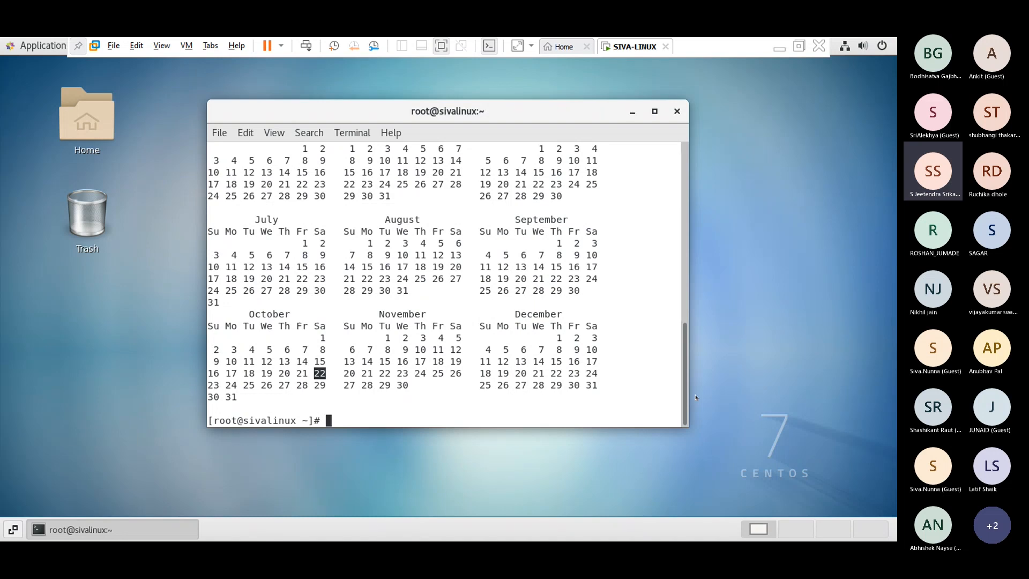
- Show the full 2025 calendar and the December 2023 calendar (cal 2025, cal 12 2023)
text(cal 2025)
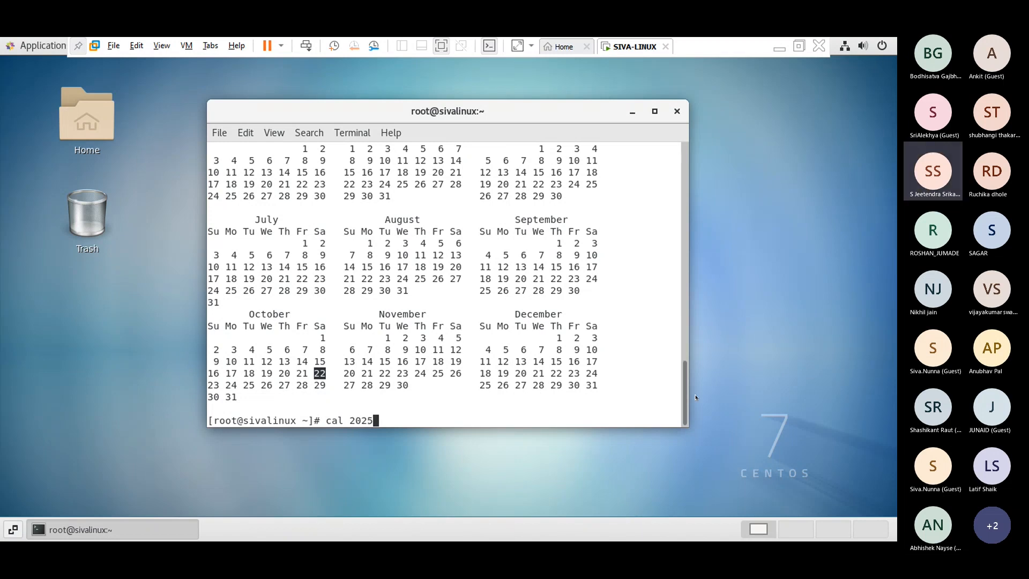
key(Return)
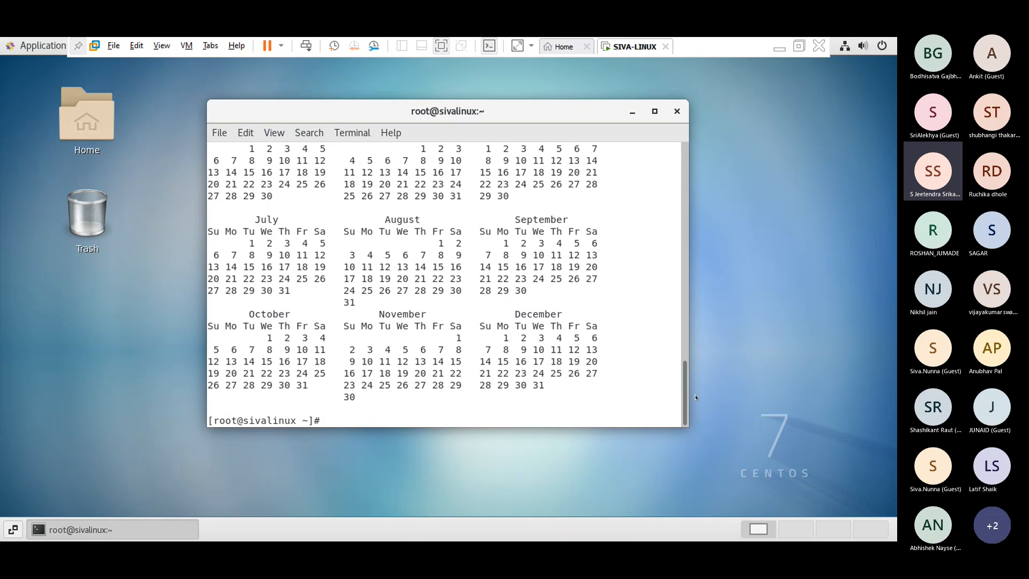
text(cal 12 2023)
key(Return)
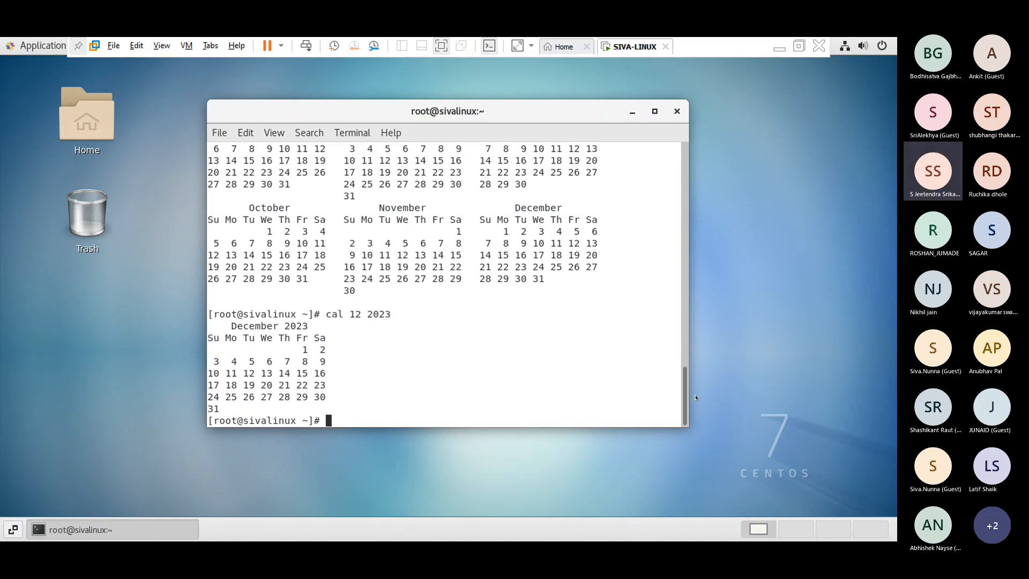
text(echo)
- Clear the leftover cal command and run a bare echo to print an empty line
key(Return)
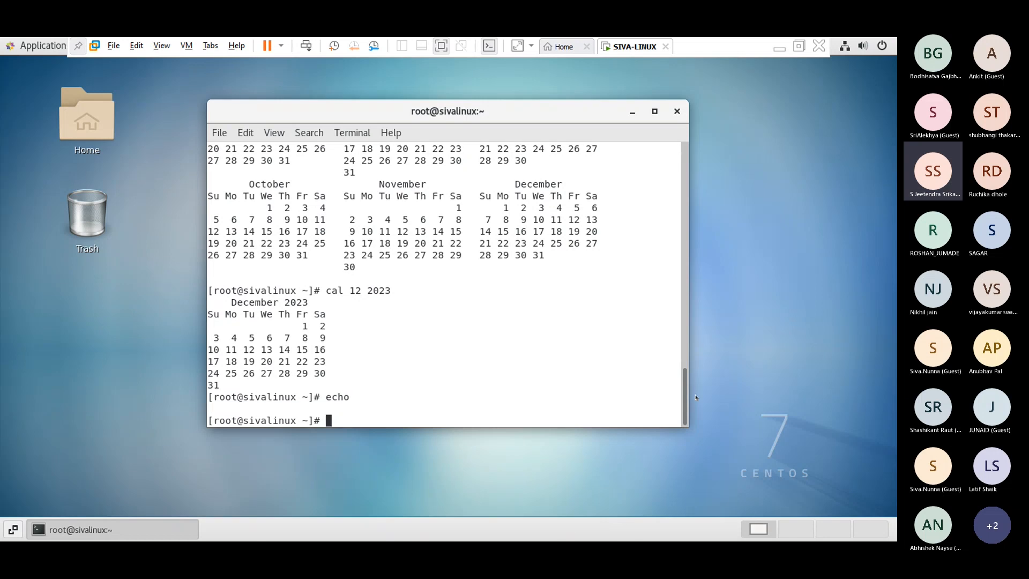
- Print 'hello world' with echo, then start an ifconfig command and erase the typo
text(echo hello world)
key(Return)
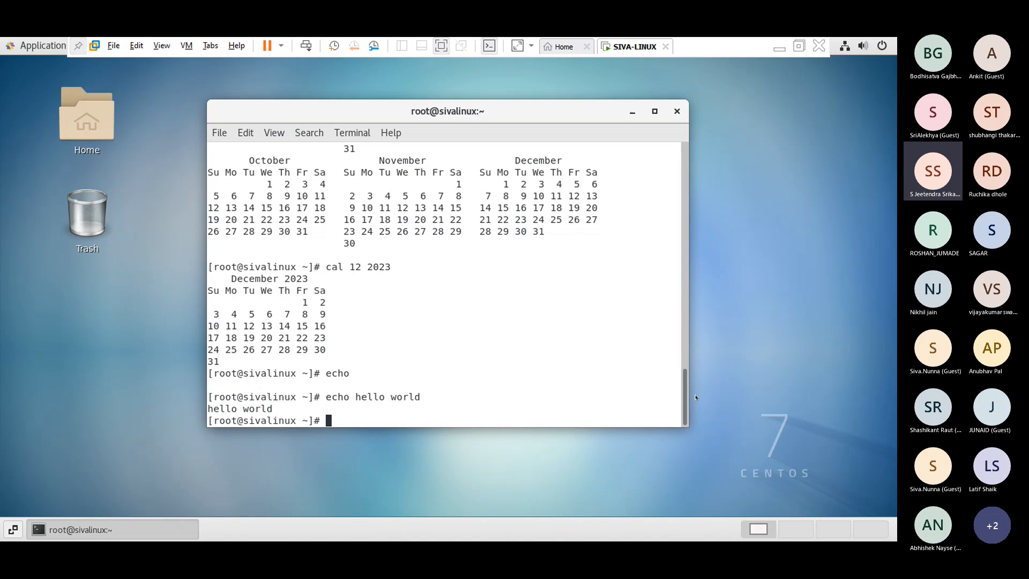
text(if co)
key(BackSpace)
key(BackSpace)
key(BackSpace)
key(BackSpace)
- Run ifconfig in the CentOS terminal and find ens33 at 192.168.1.213, netmask 255.255.255.0
text(fconfig)
key(Return)
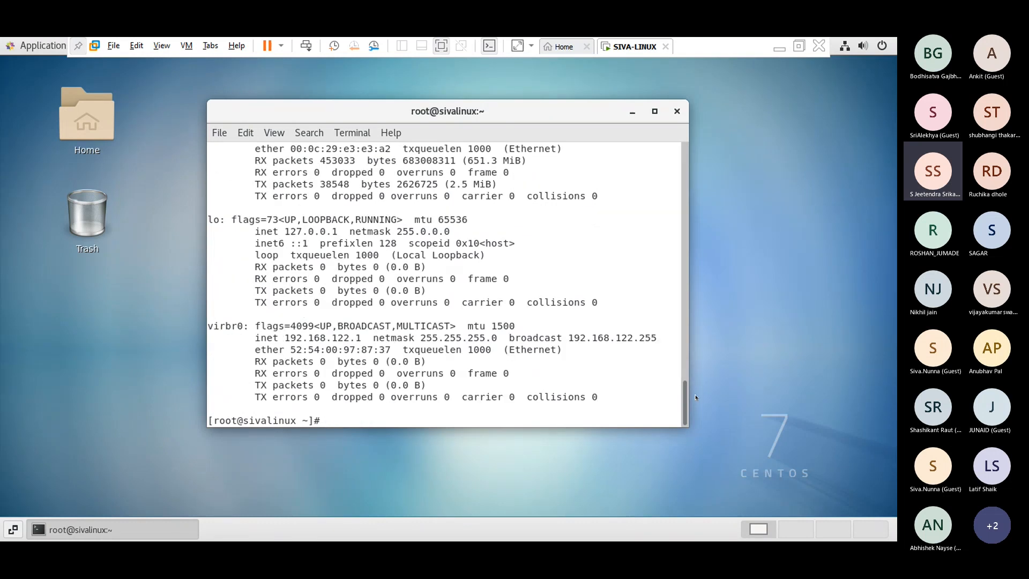
scroll(627, 318, up, 3)
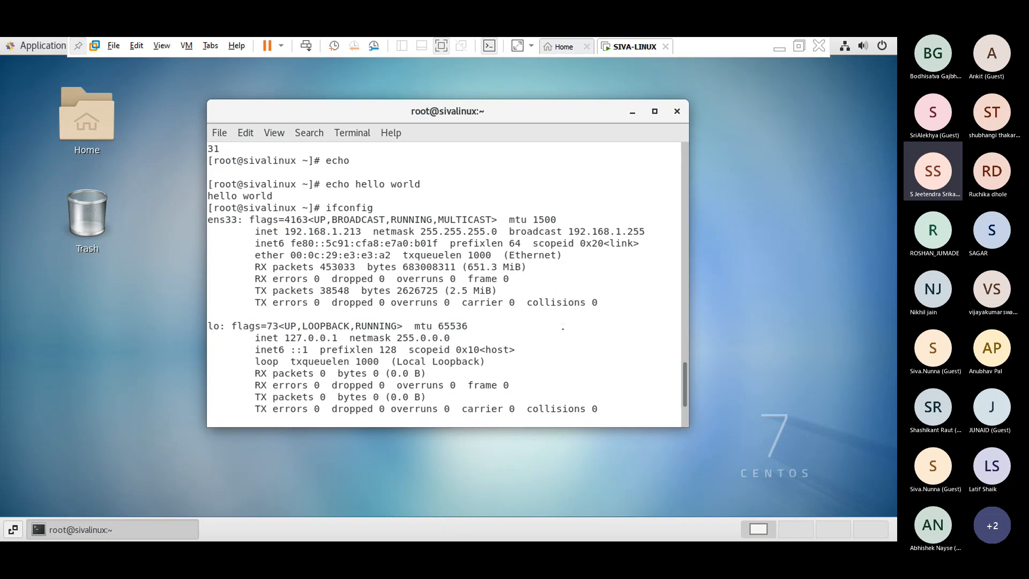
scroll(563, 328, down, 2)
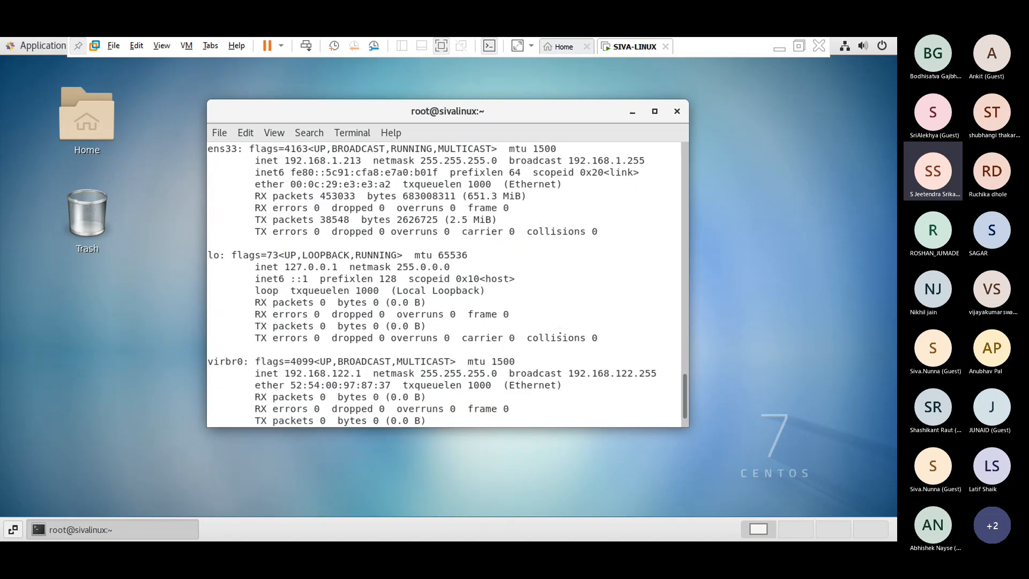
scroll(552, 338, up, 1)
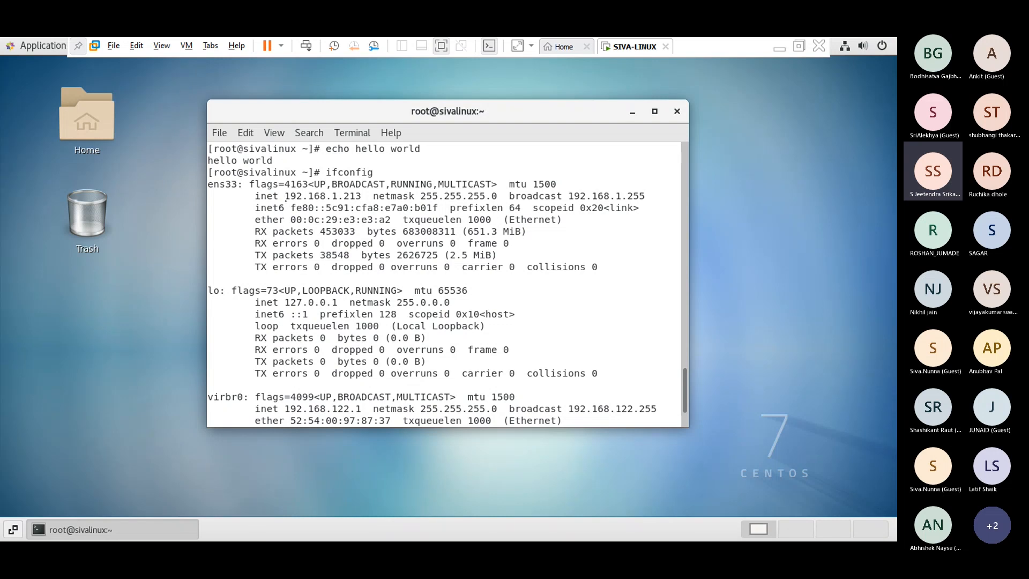
drag(360, 195, 254, 196)
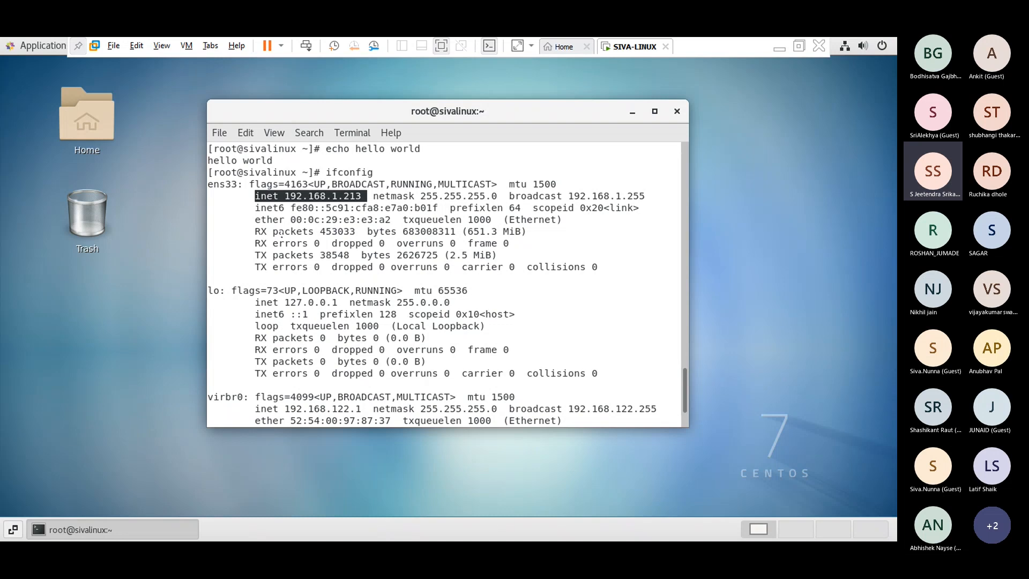
scroll(404, 255, down, 1)
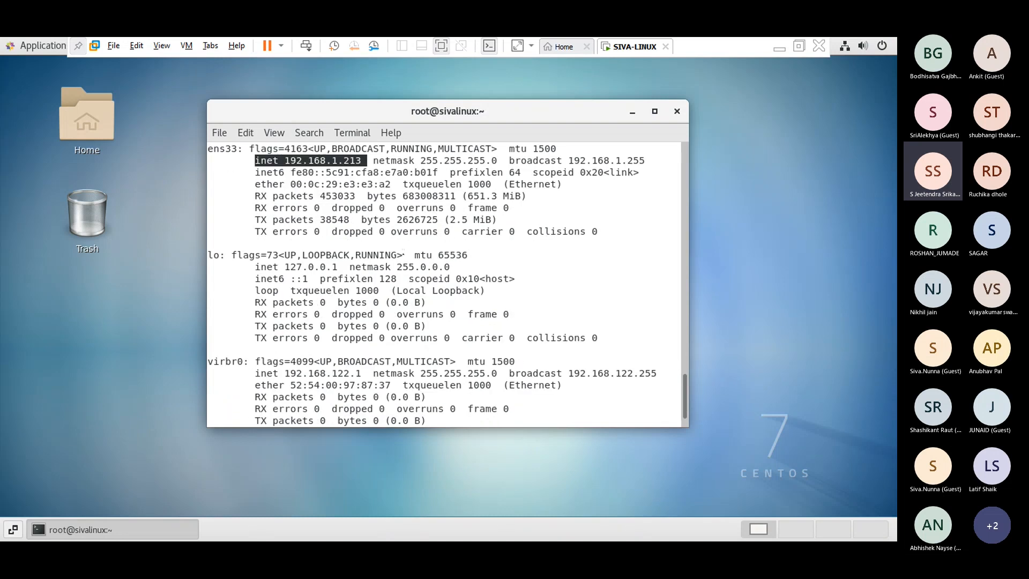
scroll(403, 255, up, 2)
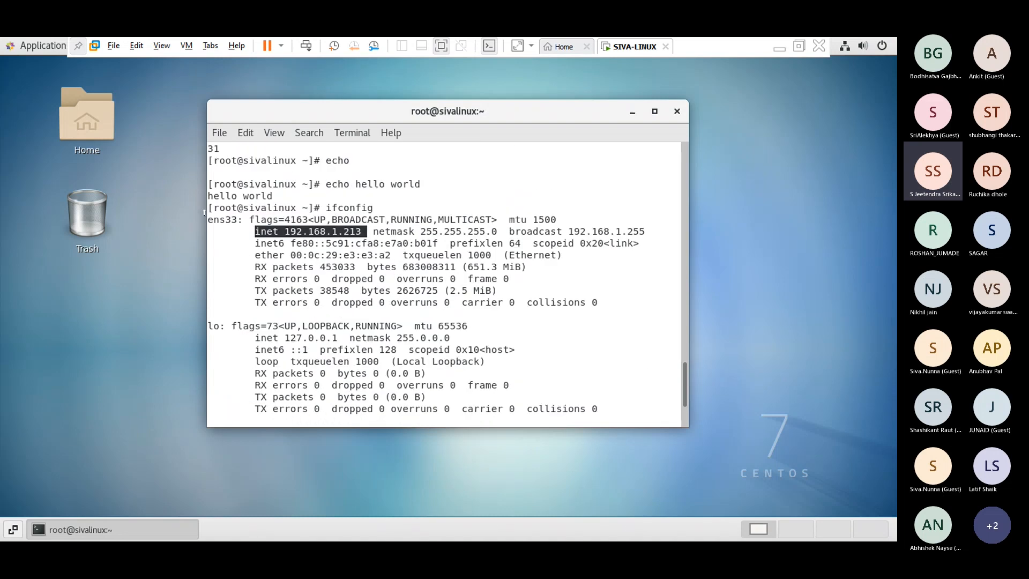
drag(213, 220, 231, 219)
click(239, 220)
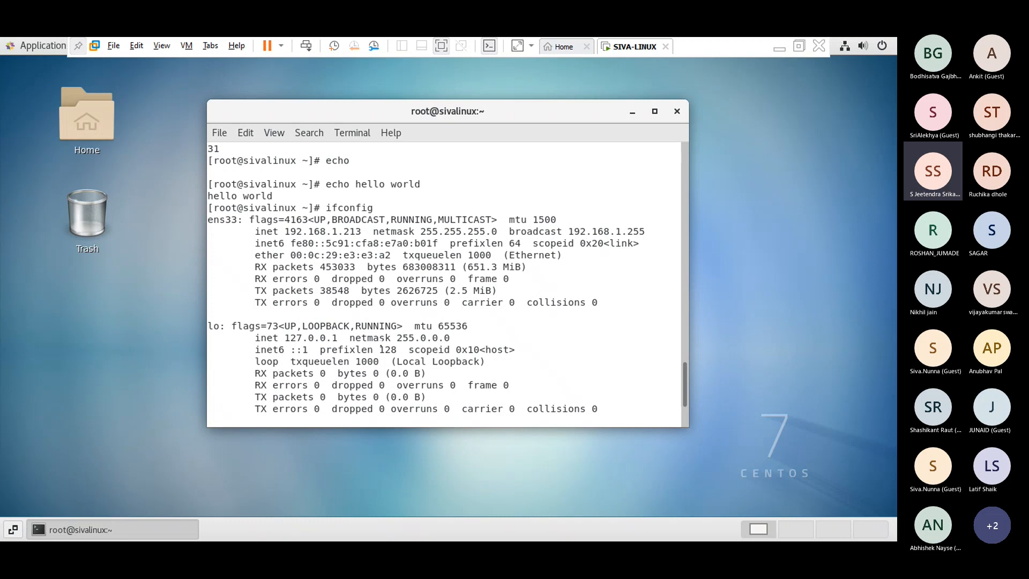
scroll(380, 349, down, 1)
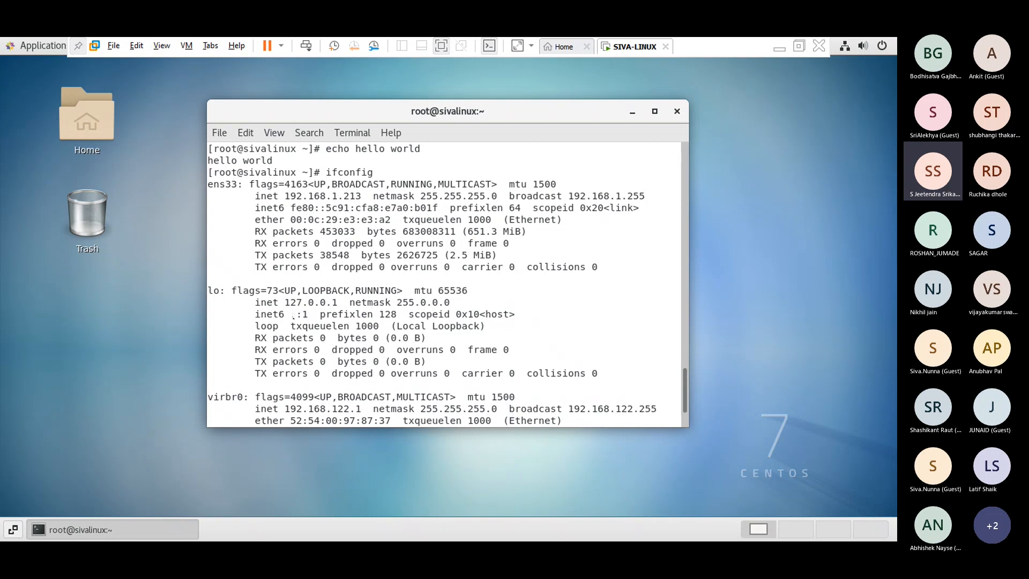
scroll(272, 361, down, 2)
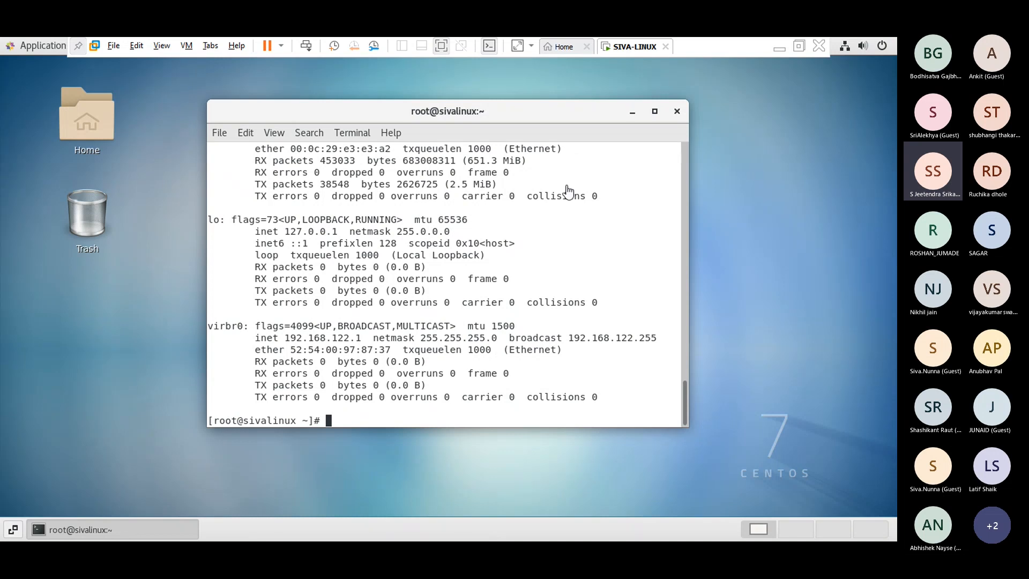
- Leave the VM's full screen and open Command Prompt on the Windows host
click(798, 46)
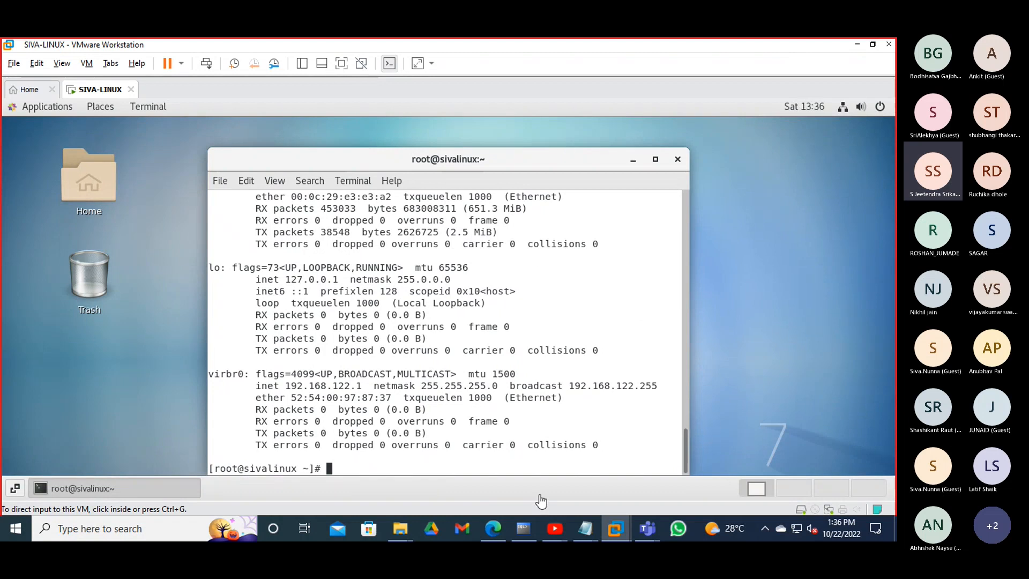
click(65, 531)
text(c)
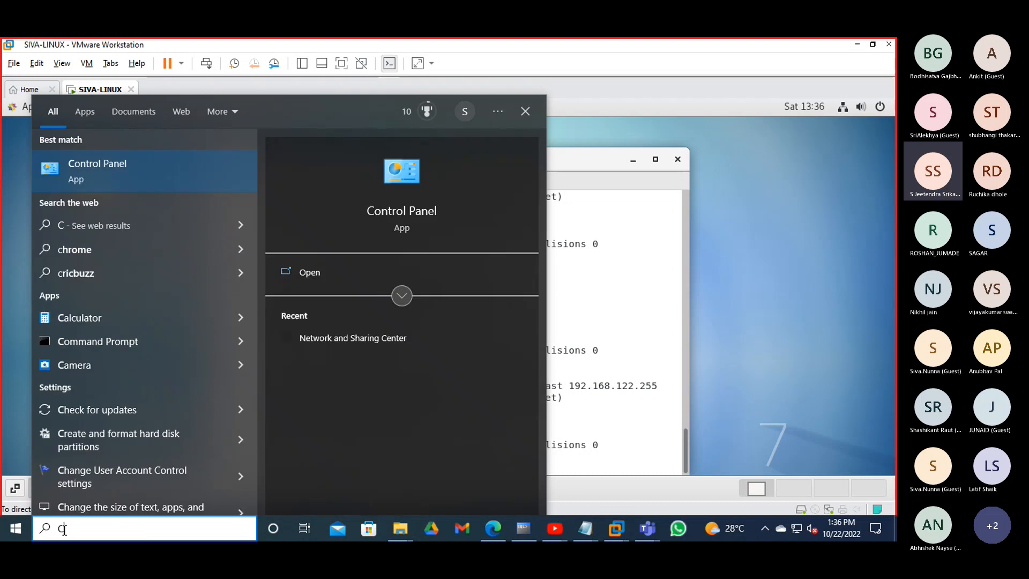
text(MD)
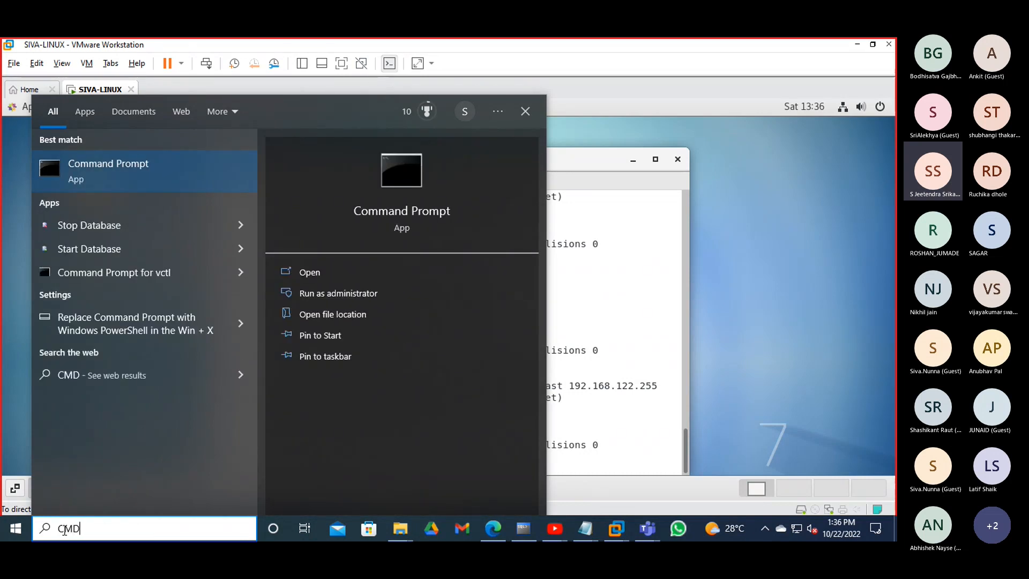
key(Return)
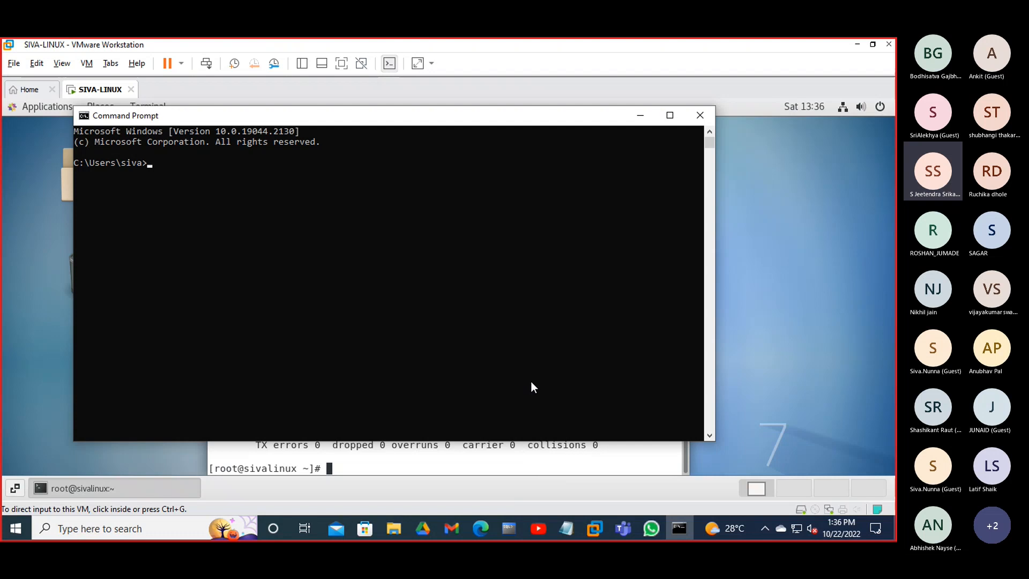
- Run ipconfig and select the Ethernet adapter's IPv4 address 192.168.1.112
text(C)
text( IPCONFIG)
key(Return)
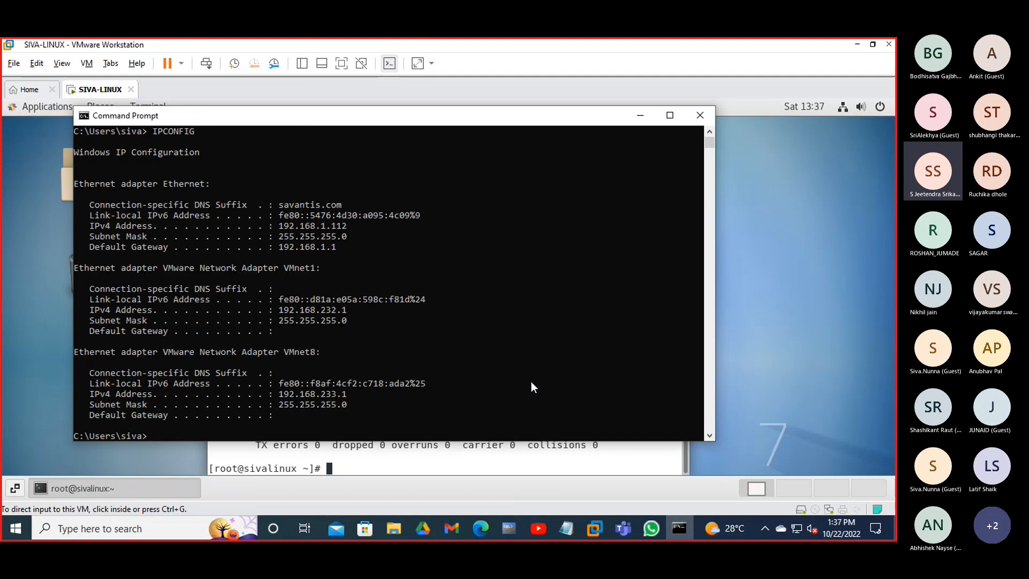
scroll(506, 388, down, 1)
scroll(497, 389, up, 1)
click(281, 225)
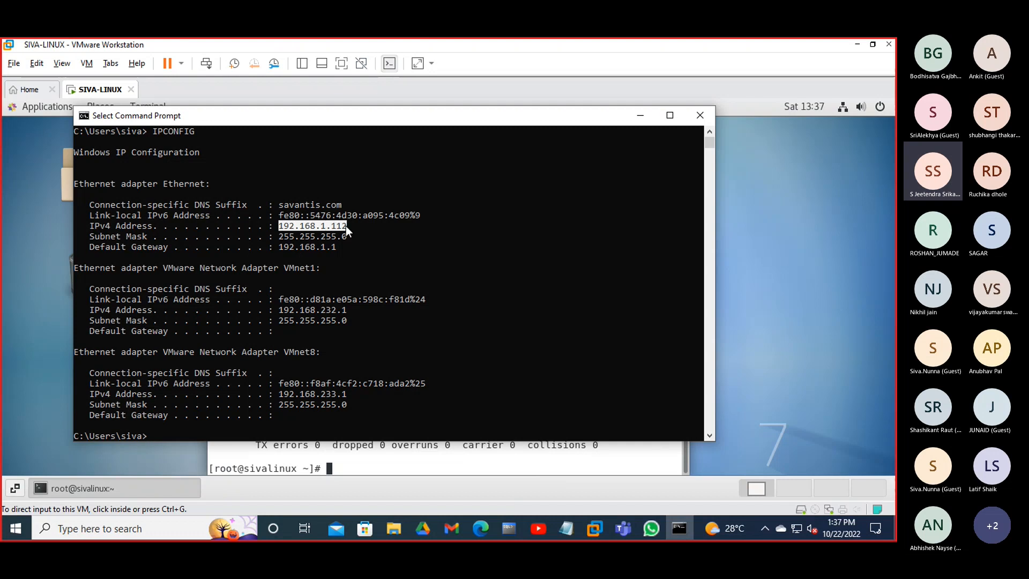
drag(346, 226, 351, 227)
scroll(542, 244, down, 1)
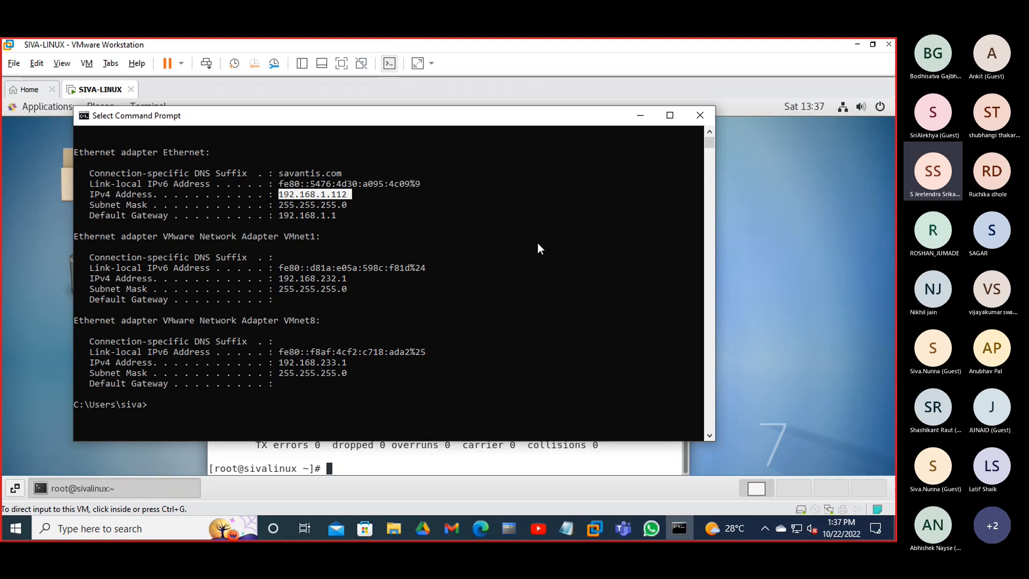
- Ping the CentOS VM at 192.168.1.213 from the host, getting four replies with 0% loss
text(PING)
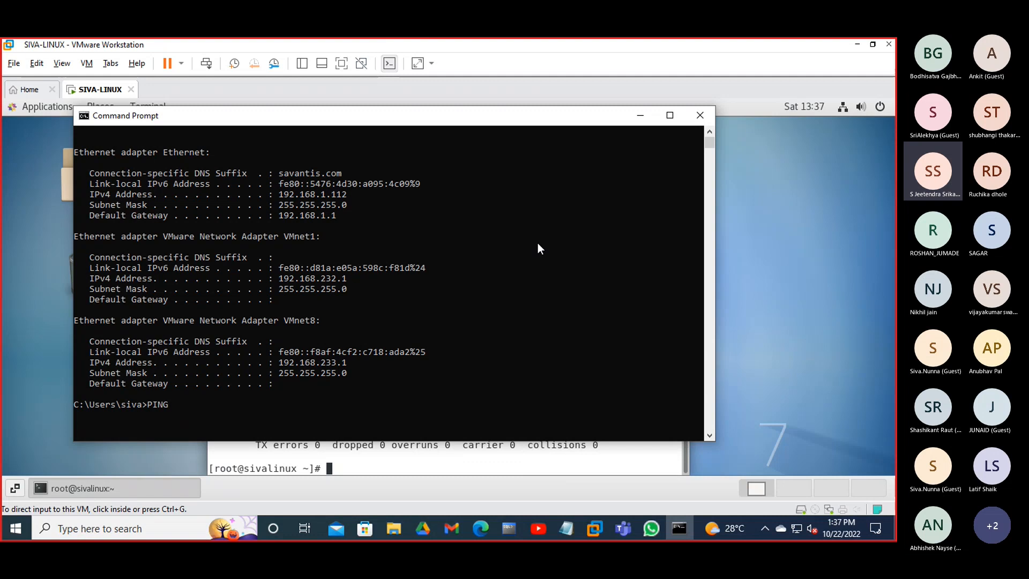
text(ONE)
key(BackSpace)
key(BackSpace)
key(BackSpace)
text(192.)
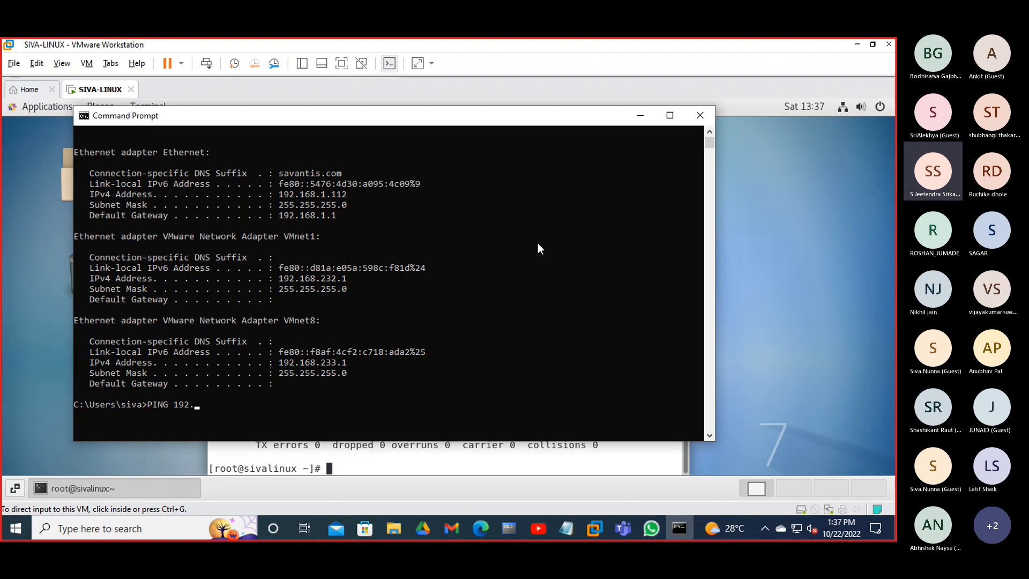
text(168.1.213)
key(Return)
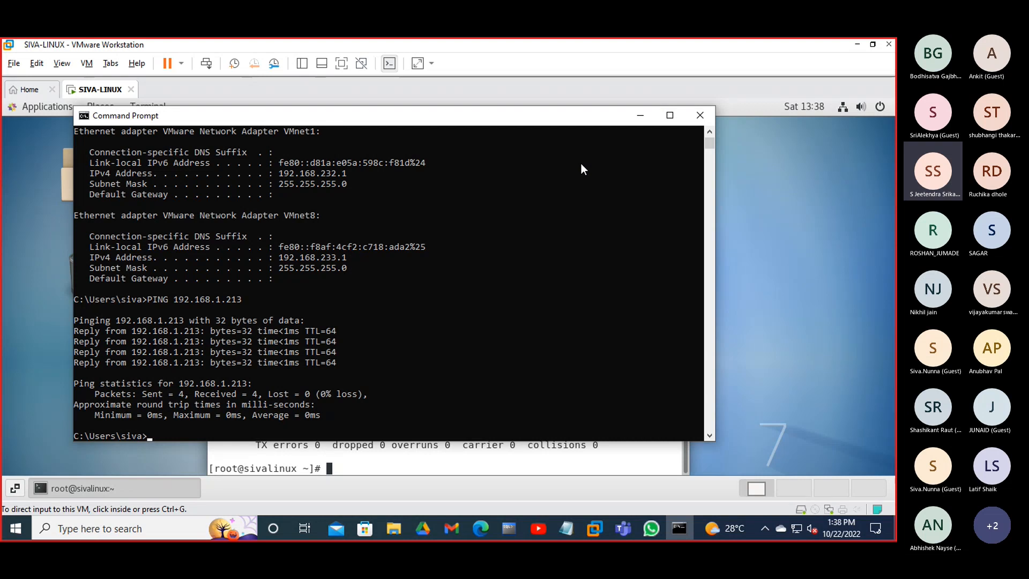
scroll(475, 240, up, 4)
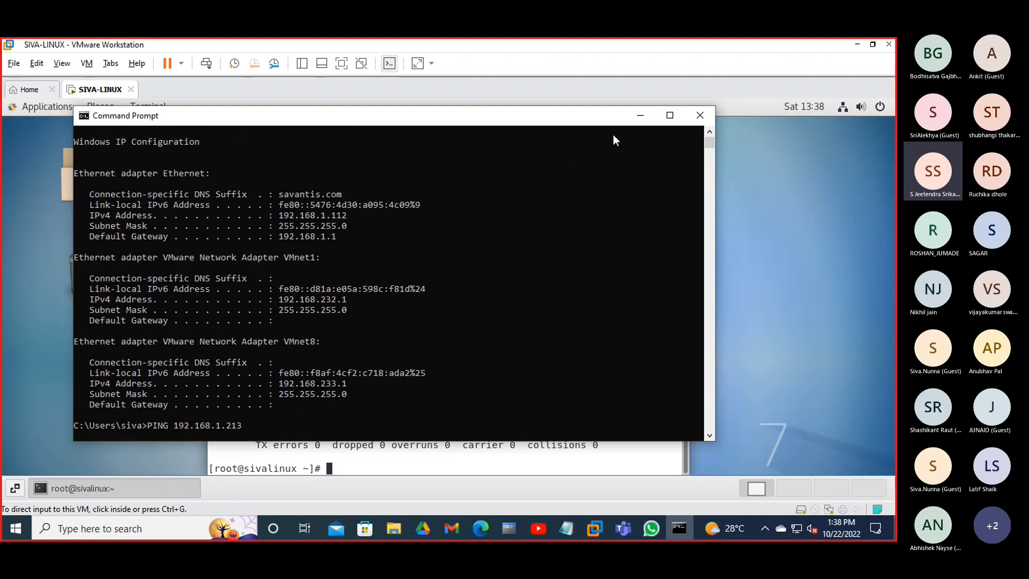
- Bring the CentOS terminal forward and start ping 192.168.1.112 to the host
click(633, 116)
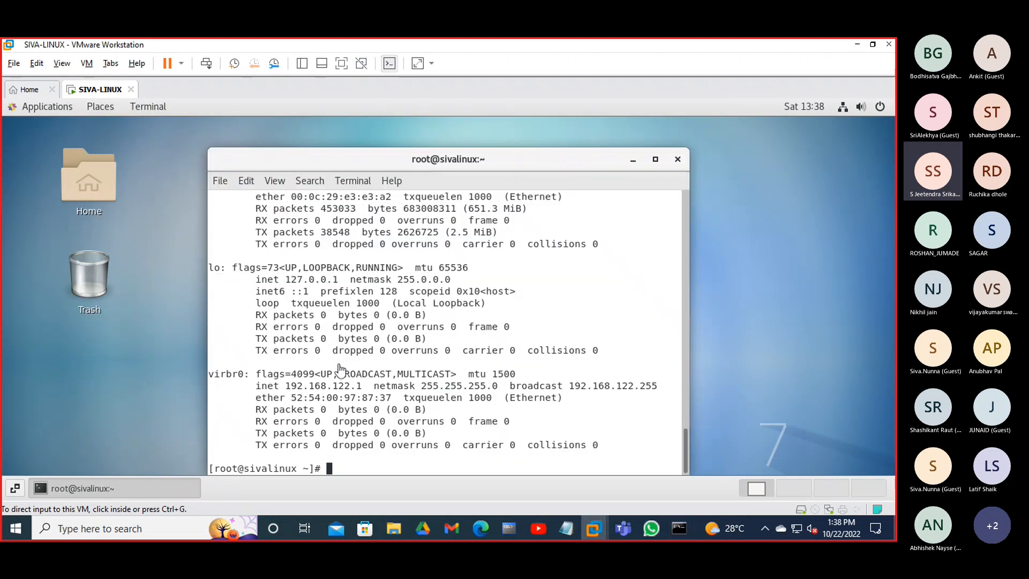
drag(344, 168, 326, 145)
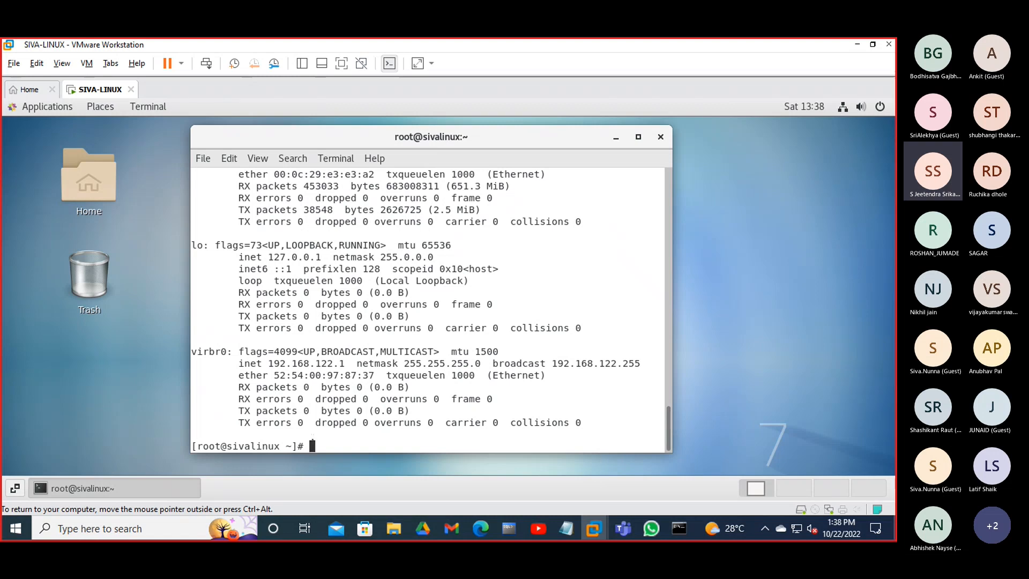
text(p)
key(BackSpace)
text(ping 192.168.1.2)
key(BackSpace)
text(112)
key(Return)
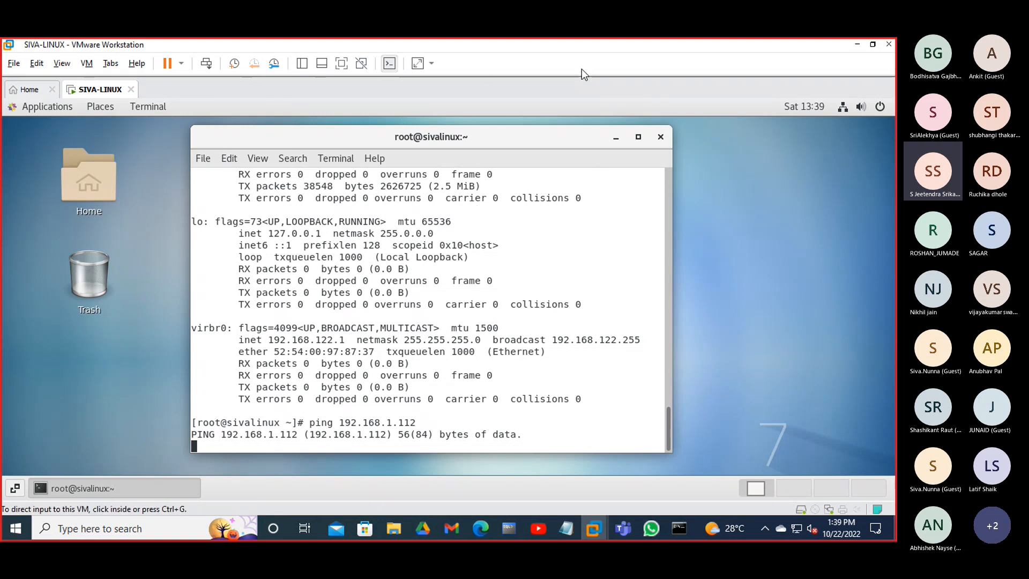
- Turn Windows Defender Firewall off for both private and public networks
click(84, 529)
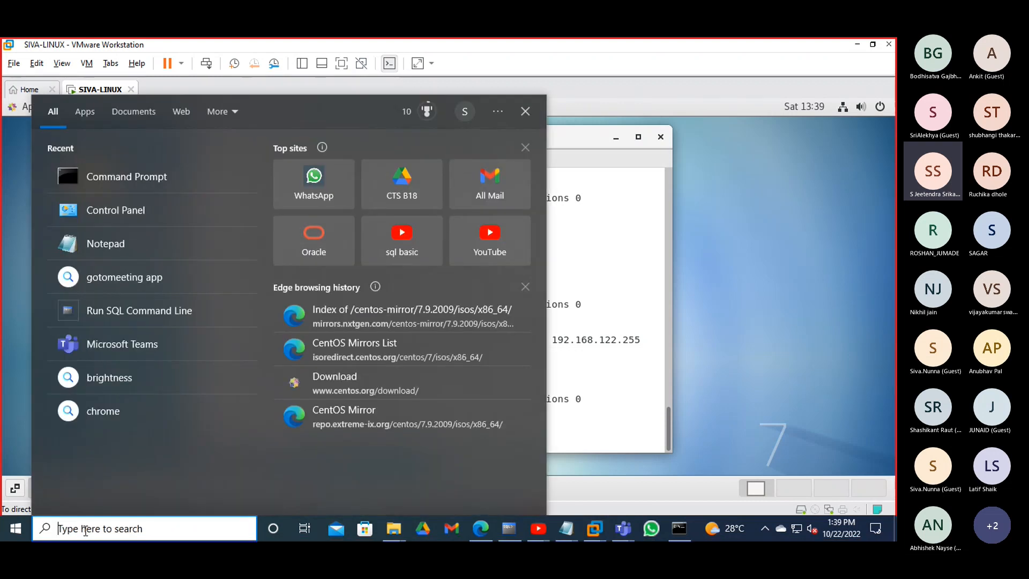
text(Fi)
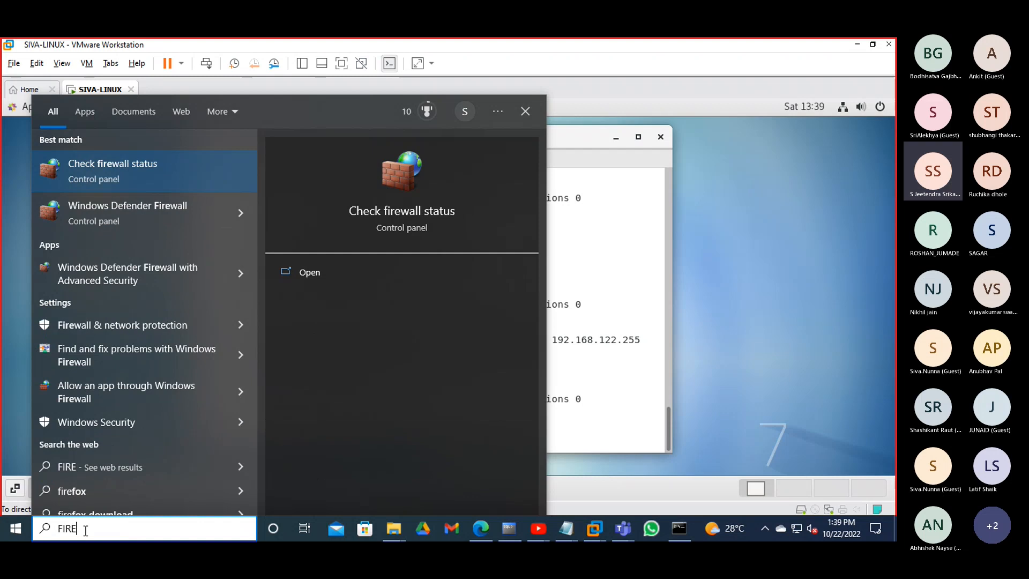
click(208, 210)
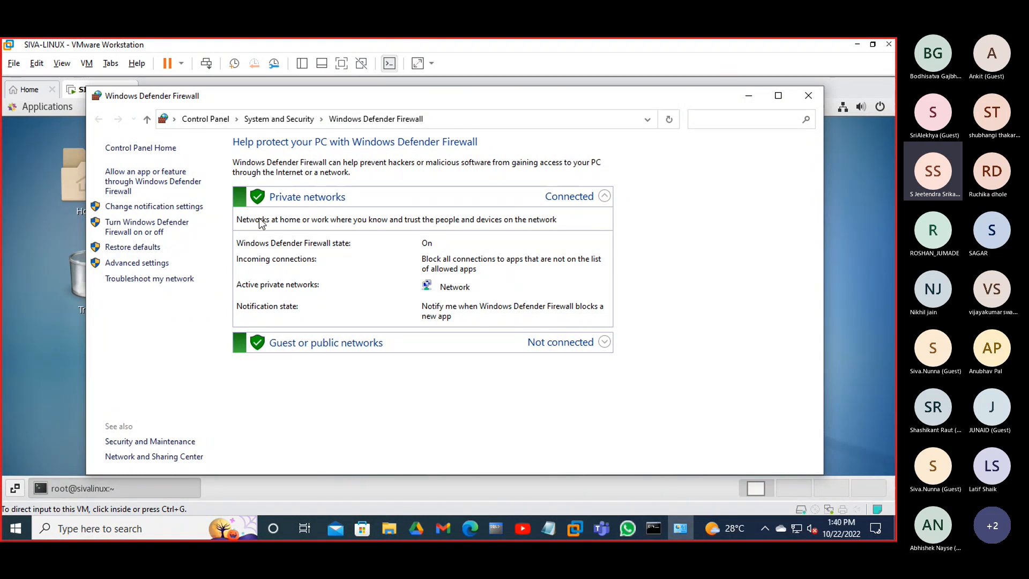
click(161, 236)
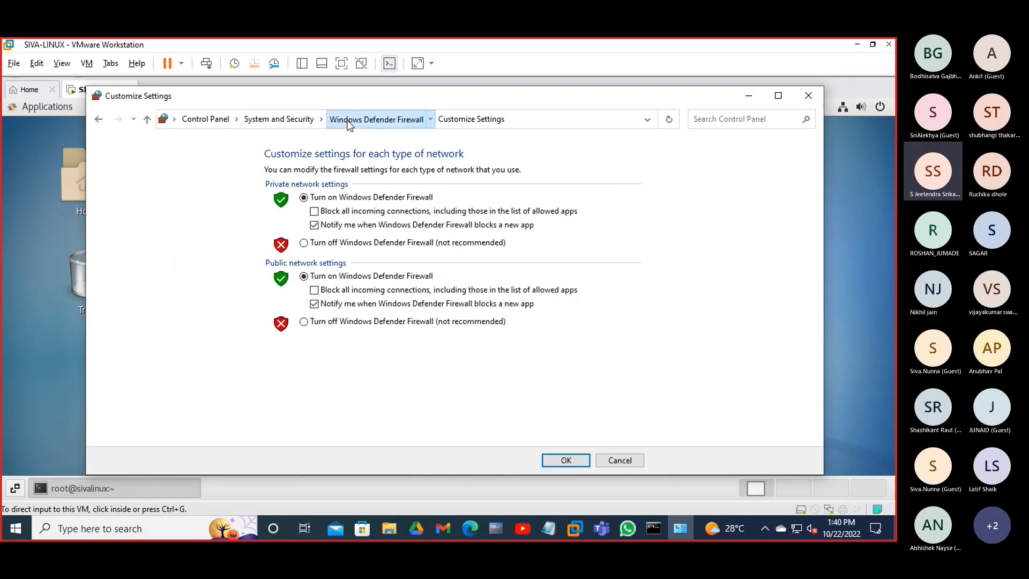
click(376, 119)
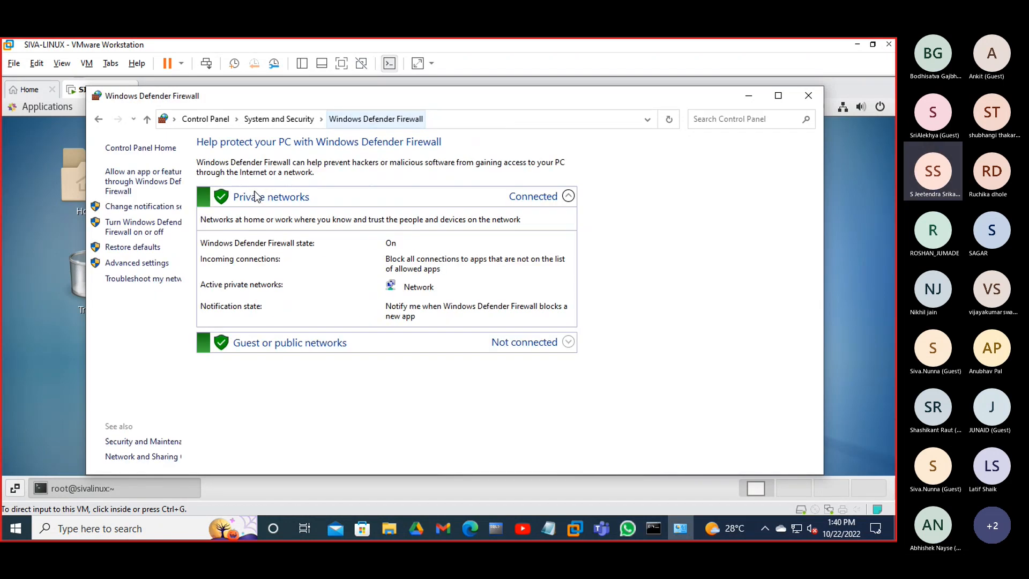
click(149, 235)
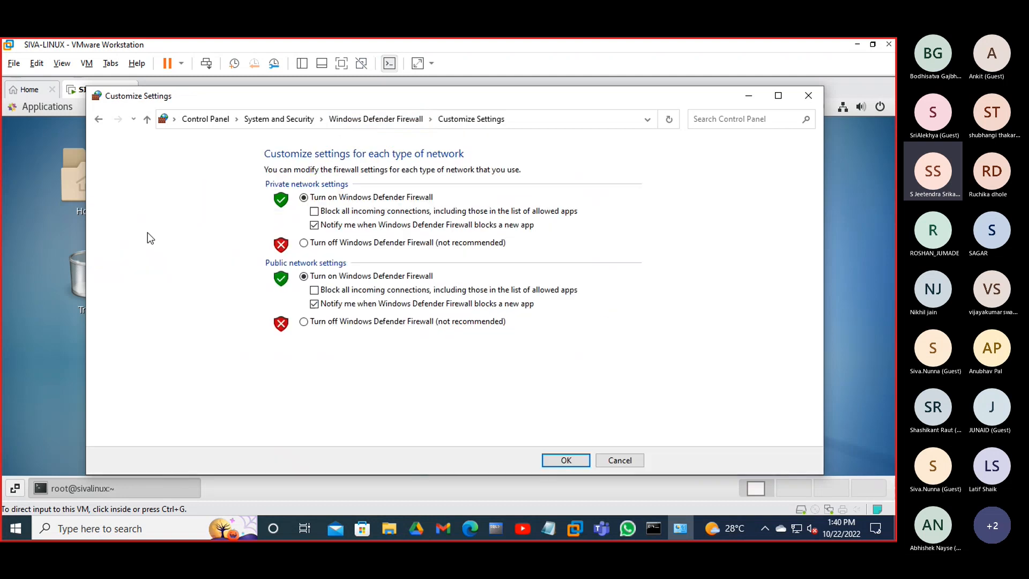
click(315, 246)
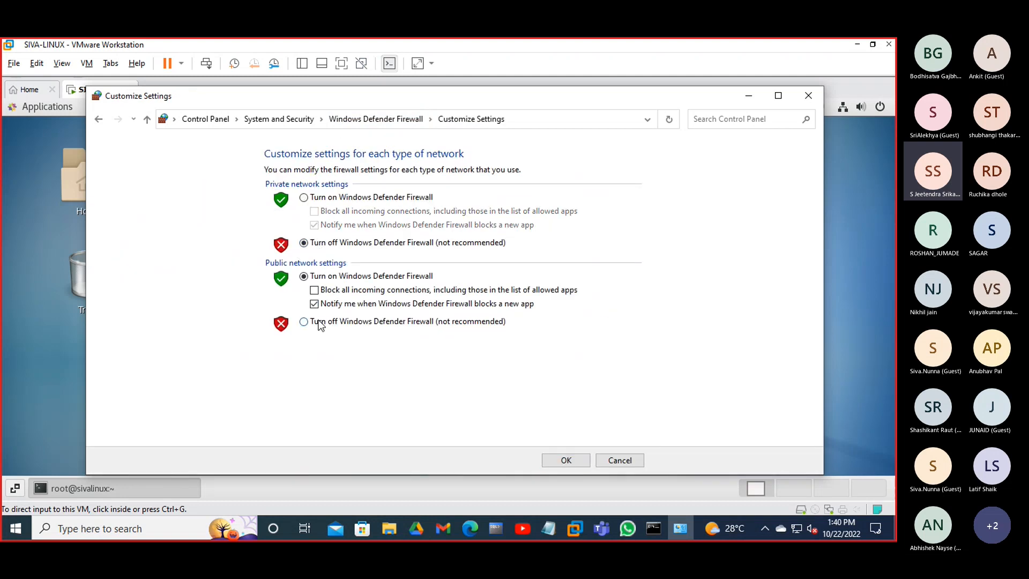
click(316, 323)
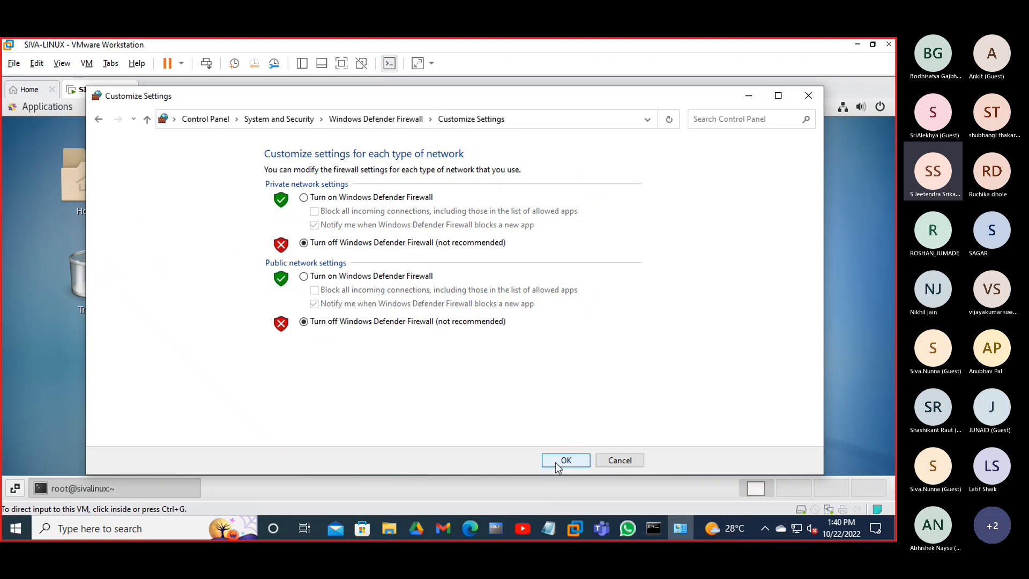
click(556, 462)
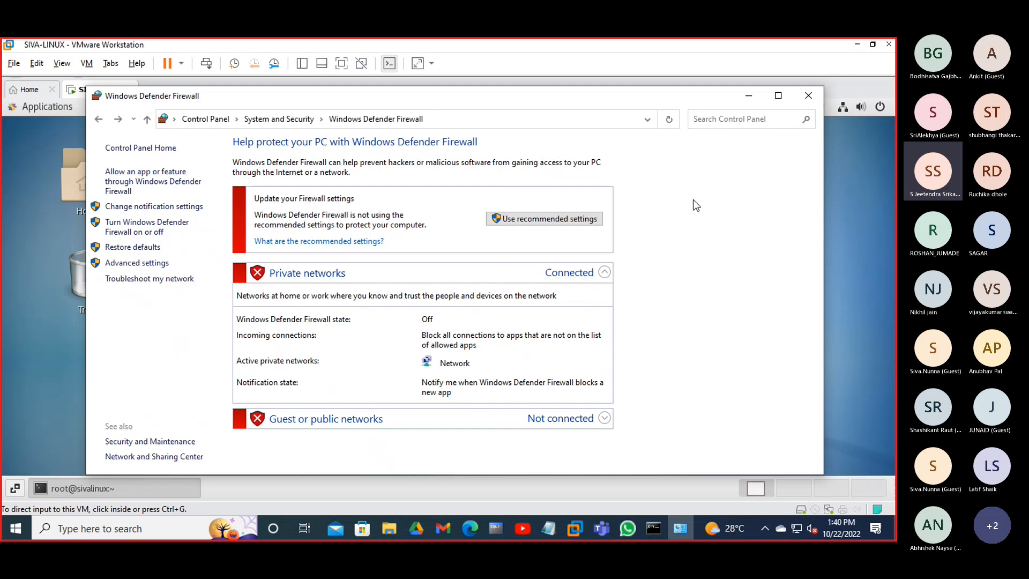
- Stop the running CentOS ping with Ctrl+C and recall the ping command for editing
click(746, 100)
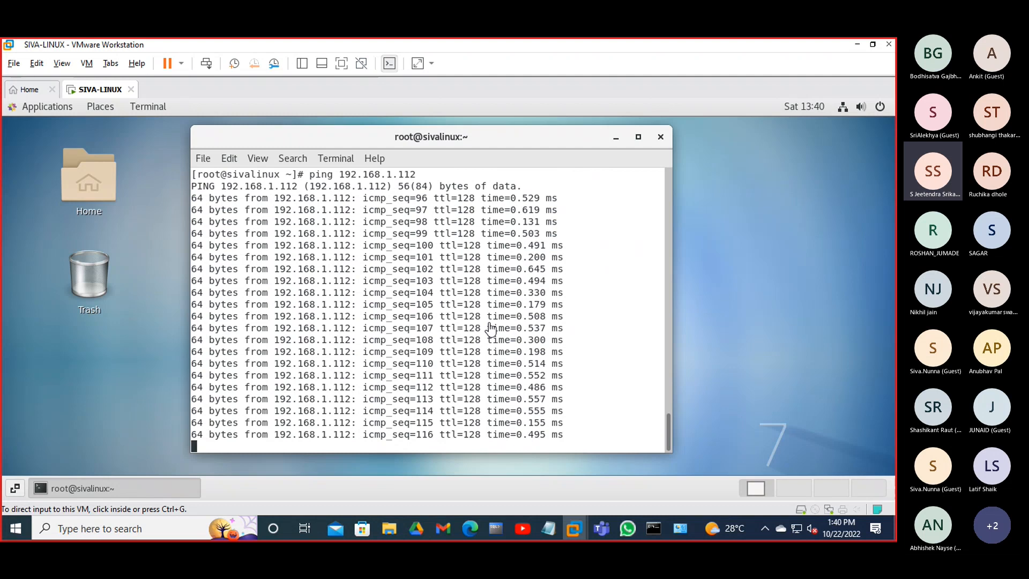
click(491, 328)
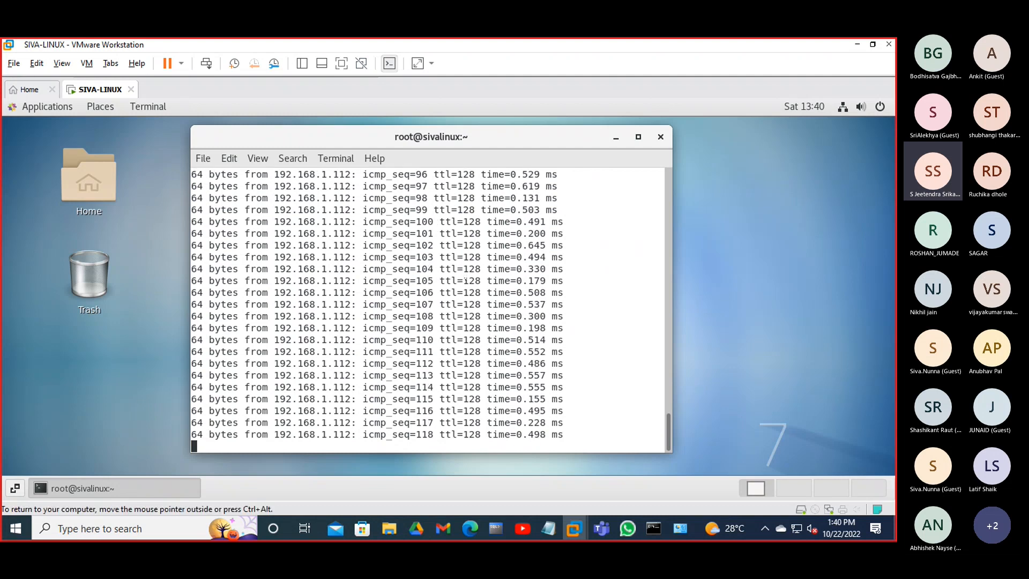
key(ctrl+c)
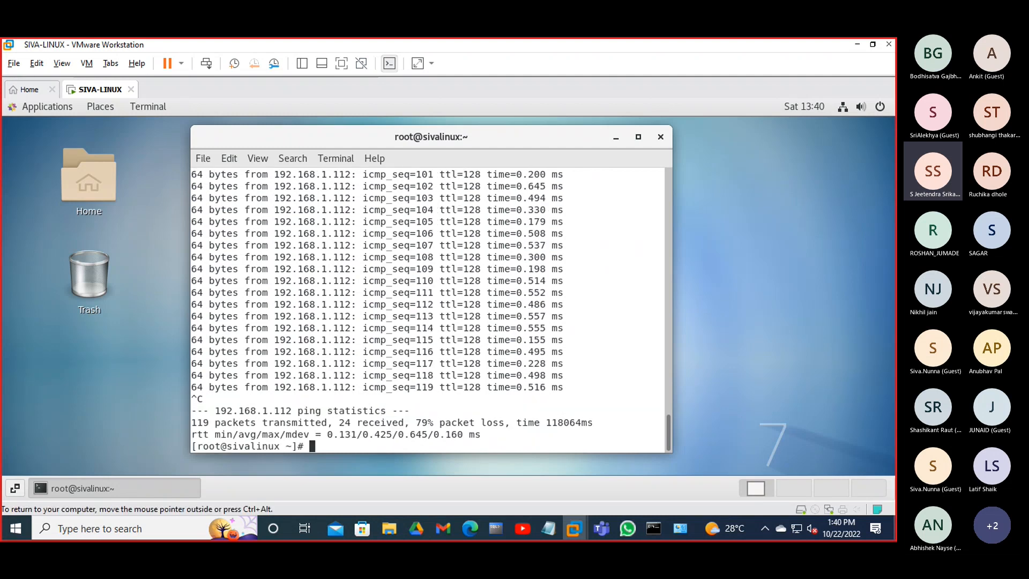
key(Return)
key(Up)
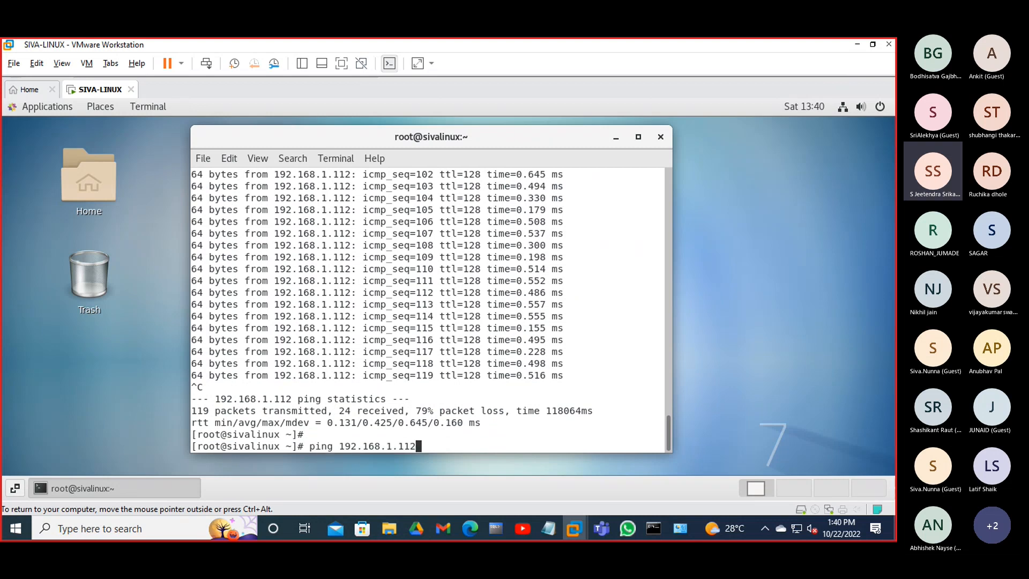
key(Left)
key(Left)
key(Left)
key(Left)
key(Left)
key(Left)
key(Left)
key(Left)
key(Left)
key(Left)
key(Left)
key(Left)
key(Left)
- Run ping -c3 to 192.168.1.112, then ping -c5 to 192.168.1.102, which shows 100% loss
text(-c3)
key(Return)
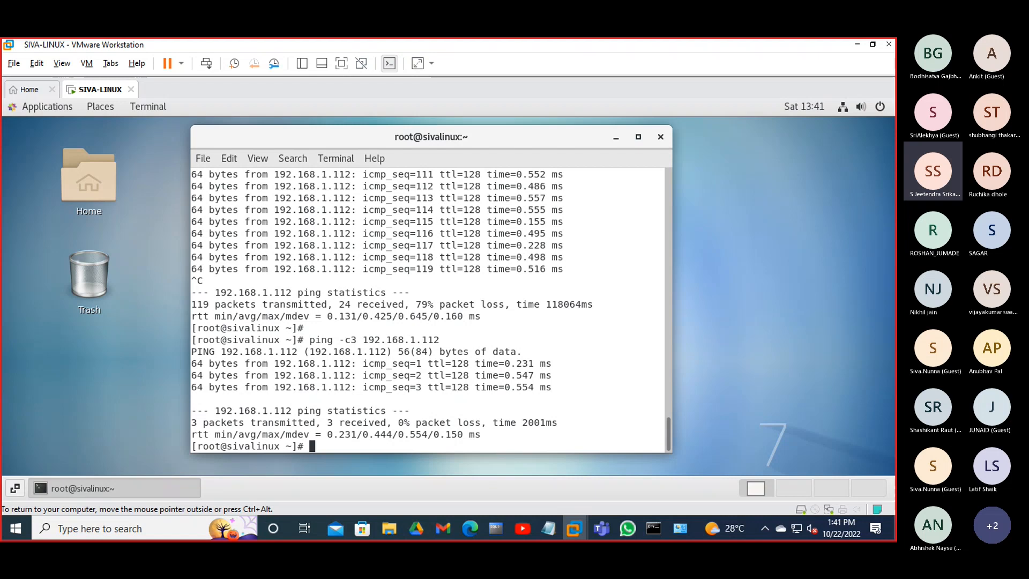
key(Up)
key(Left)
key(Left)
key(Left)
key(Left)
key(Left)
key(Left)
key(Left)
key(Left)
key(Left)
key(Left)
key(Left)
key(Left)
key(Left)
key(Left)
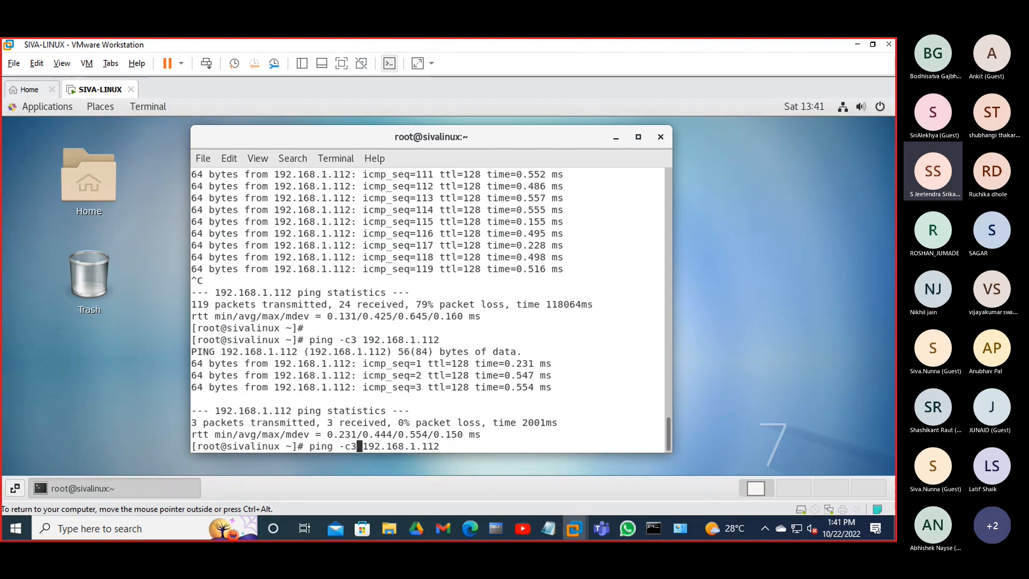
key(BackSpace)
text(5)
key(Right)
key(Right)
key(Right)
key(Right)
key(Right)
key(Right)
key(Right)
key(Right)
key(Right)
key(Right)
key(Right)
key(Right)
key(Right)
key(Right)
key(BackSpace)
key(BackSpace)
key(BackSpace)
text(102)
key(Return)
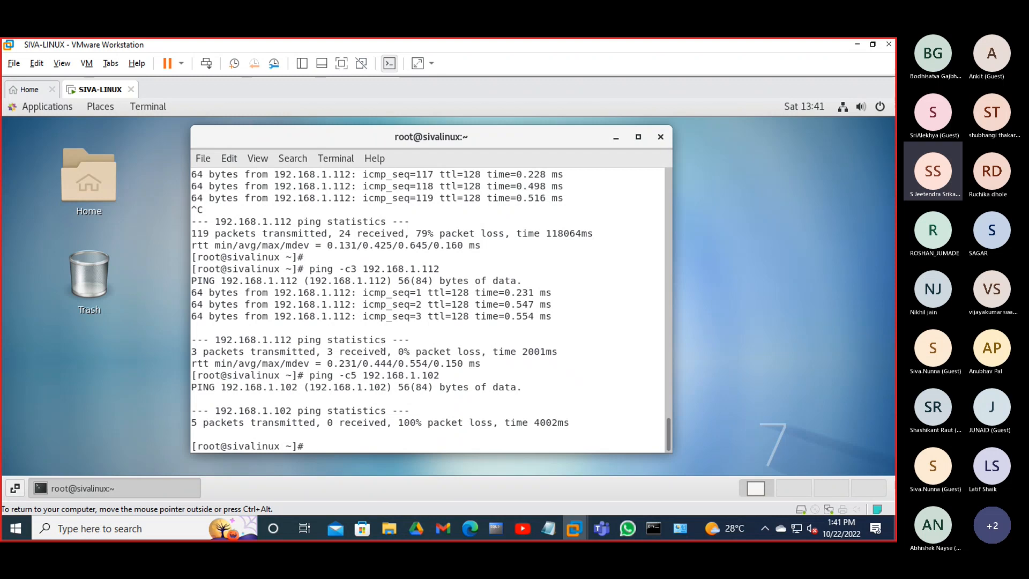
drag(309, 376, 552, 407)
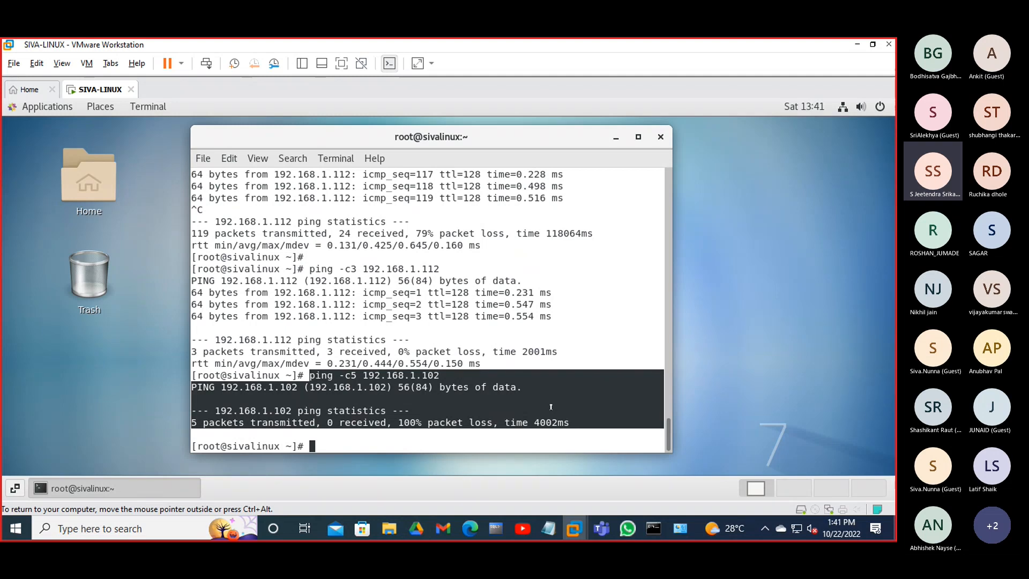
- Turn Windows Defender Firewall back on for private and public networks
click(685, 531)
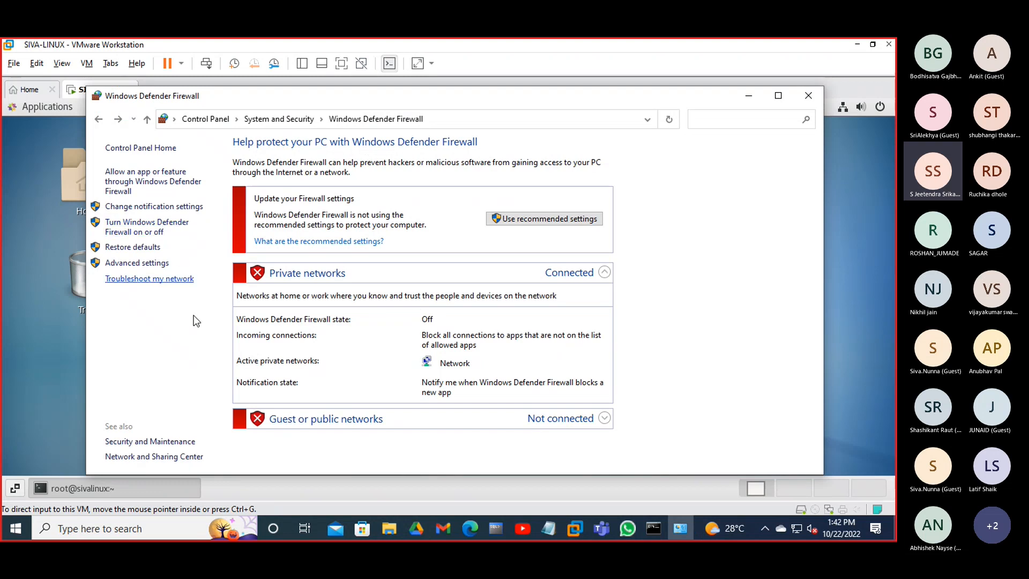
click(164, 236)
click(340, 198)
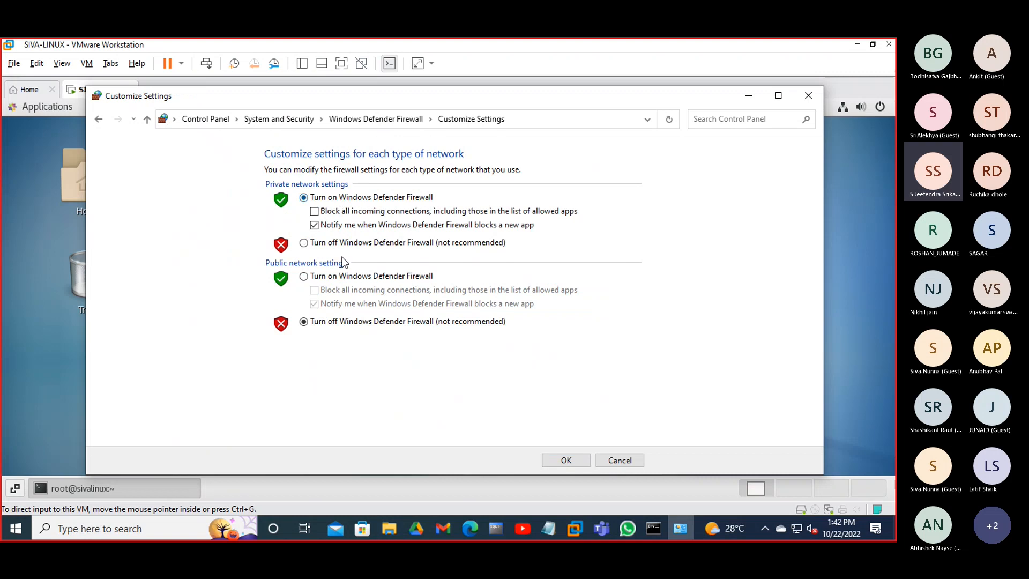
click(343, 277)
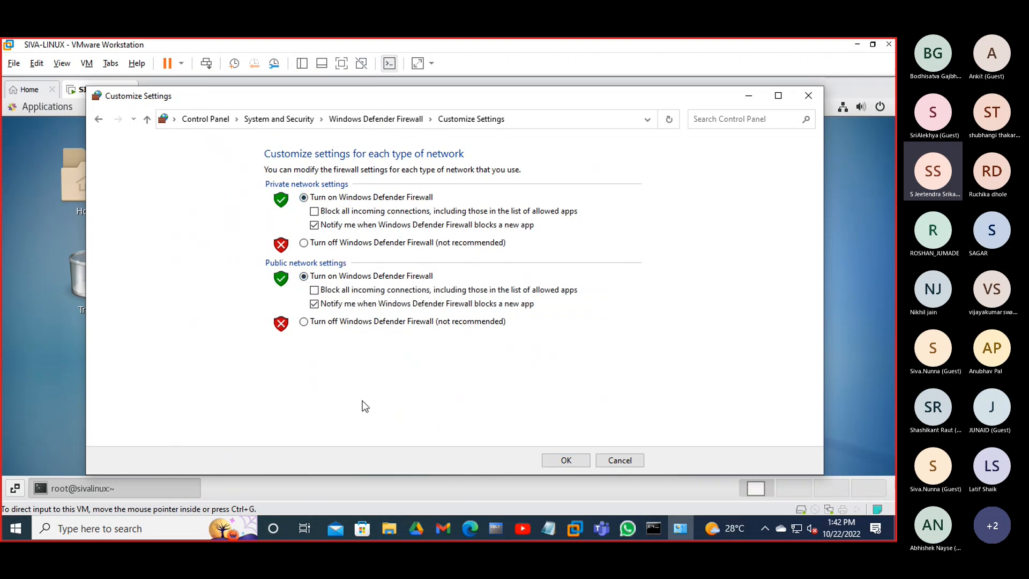
click(392, 118)
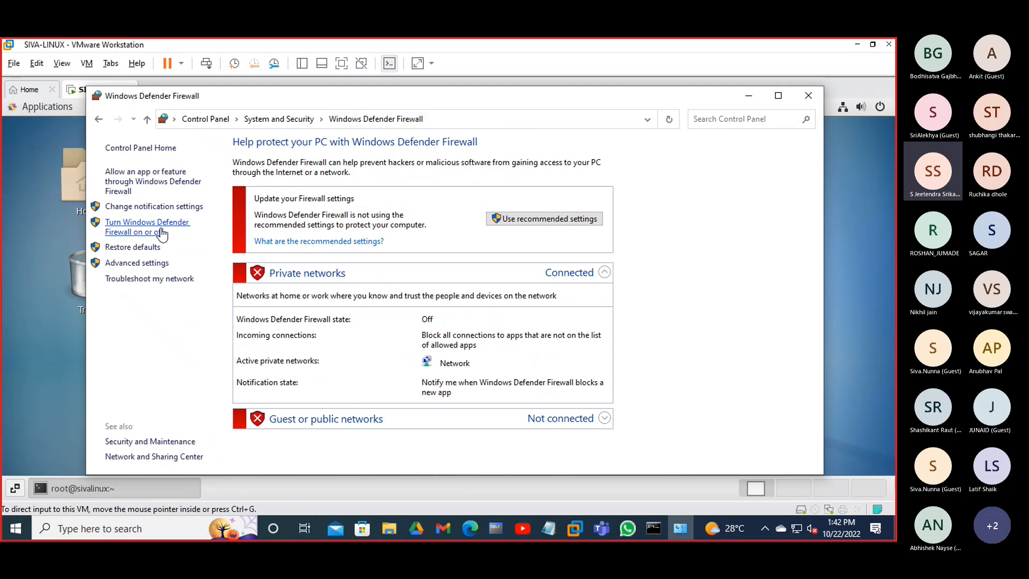
click(161, 231)
click(346, 198)
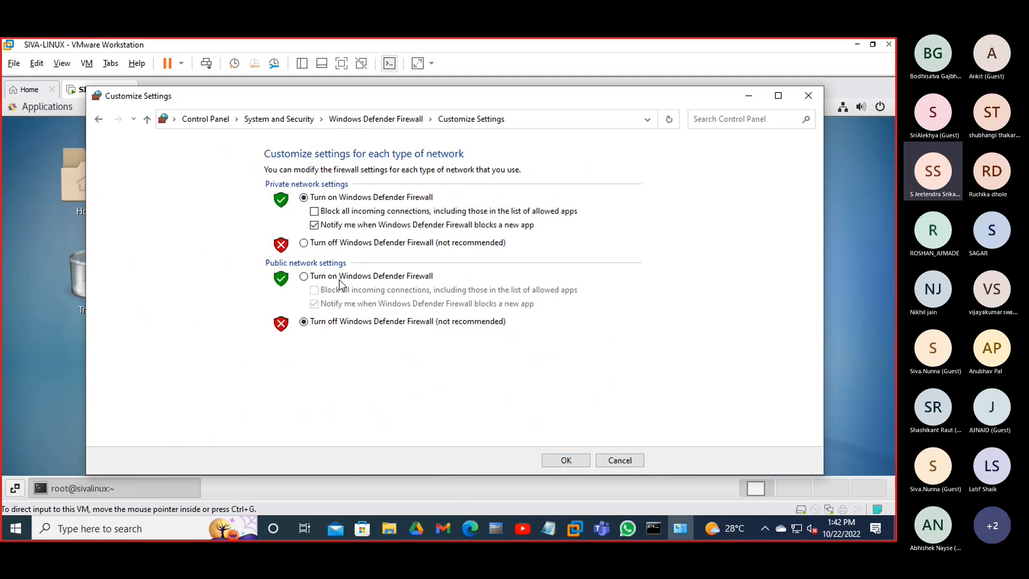
click(343, 276)
click(565, 461)
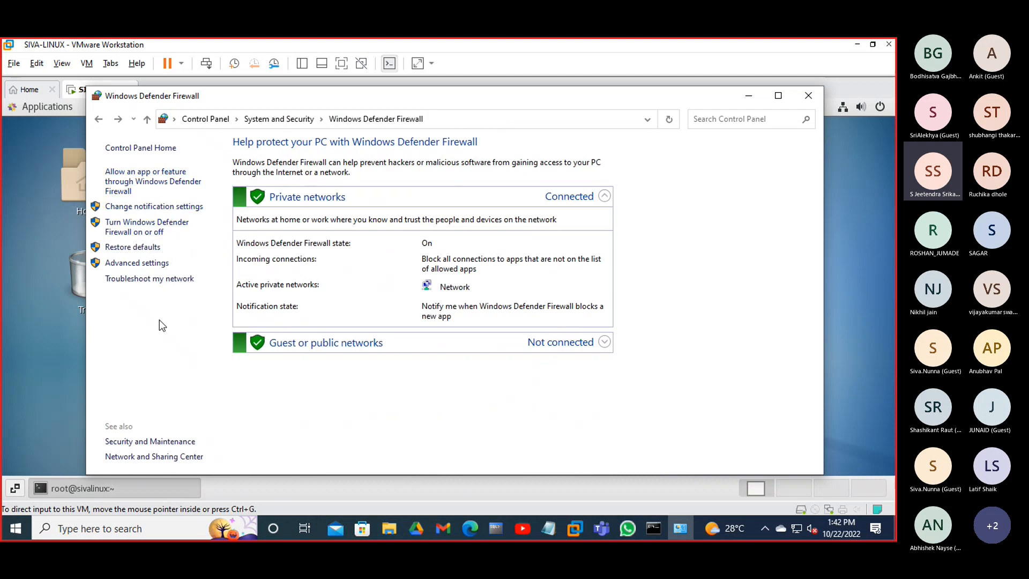
- Open the firewall's Advanced settings and browse the Inbound Rules list
click(151, 263)
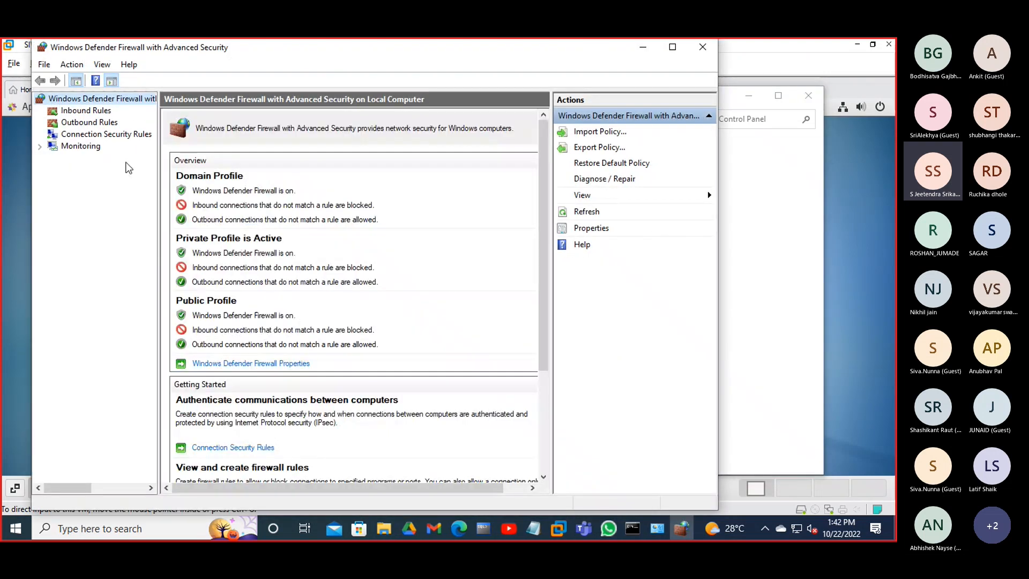
click(86, 110)
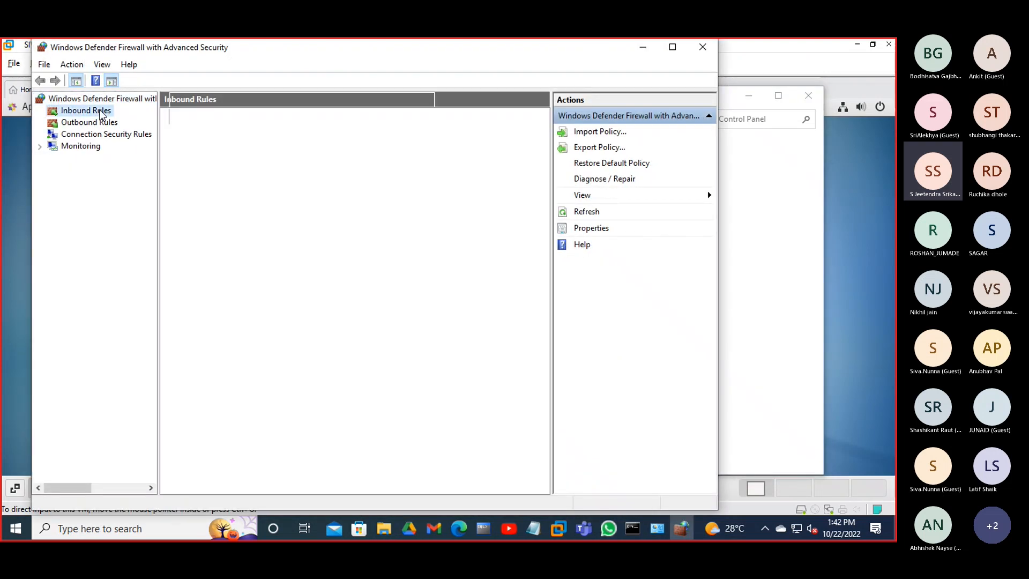
click(230, 267)
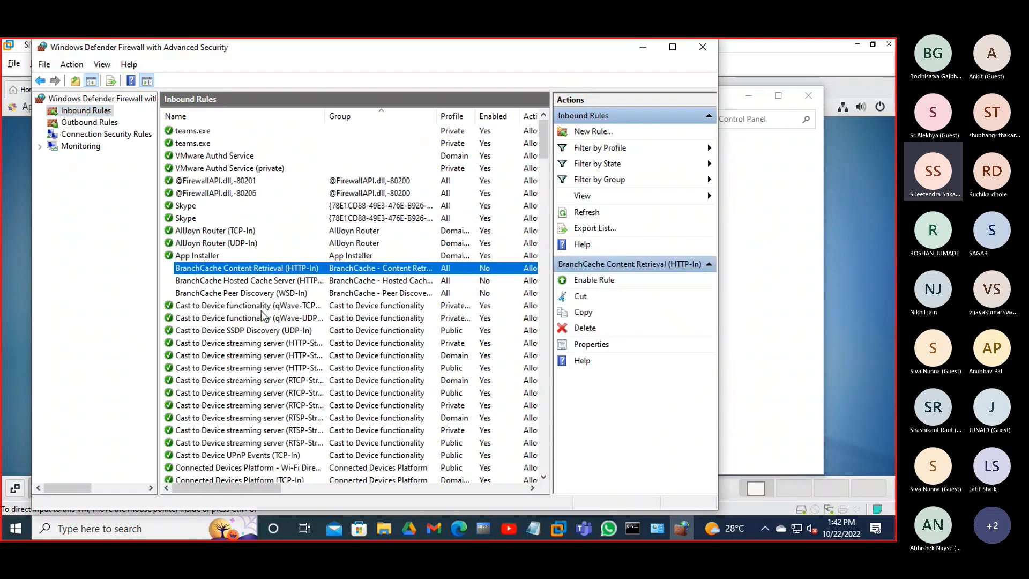
scroll(276, 332, down, 4)
scroll(284, 351, down, 3)
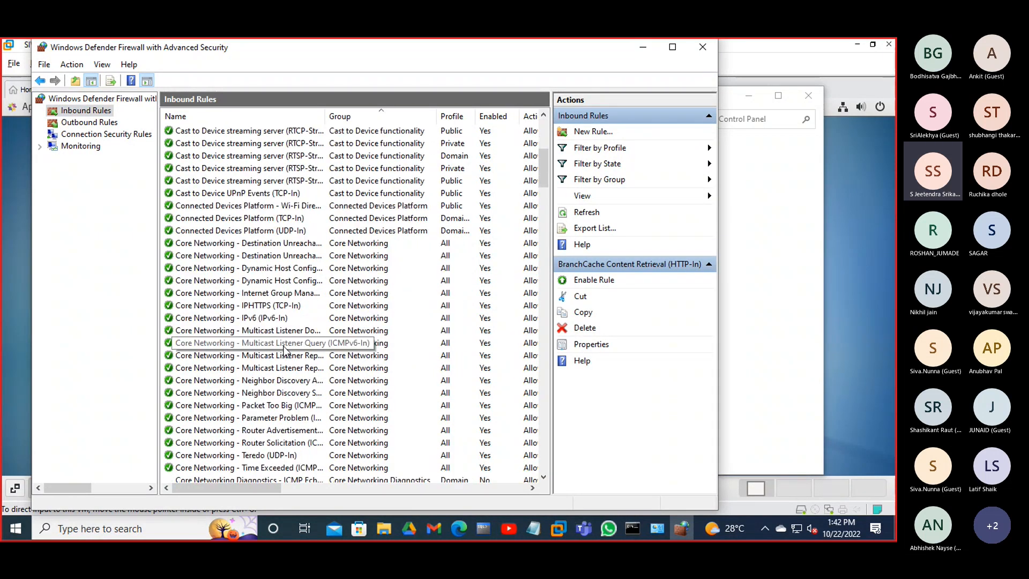
scroll(284, 351, down, 9)
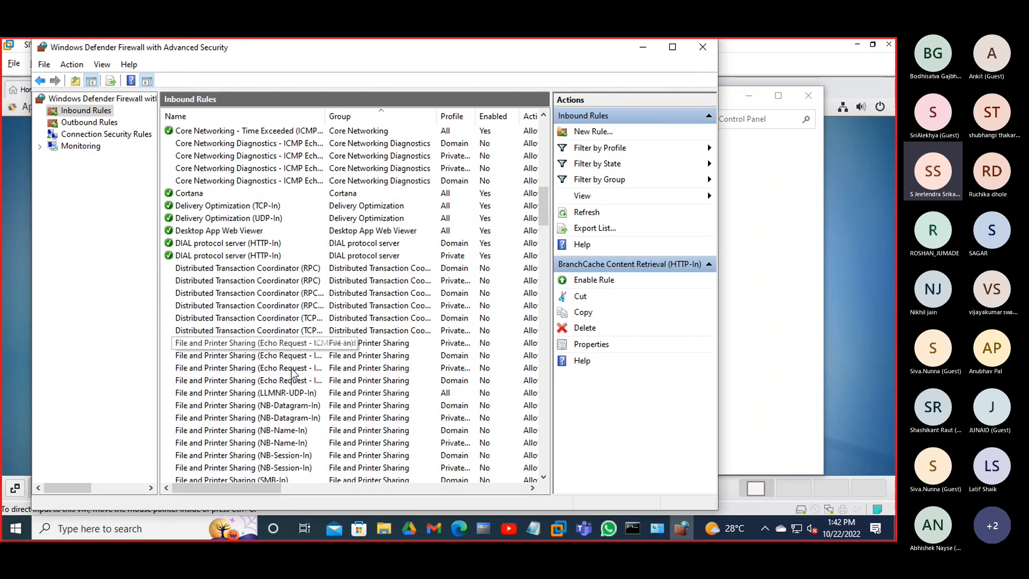
scroll(292, 371, down, 1)
- Enable the Private-profile File and Printer Sharing (Echo Request - ICMPv4-In) rule
click(294, 309)
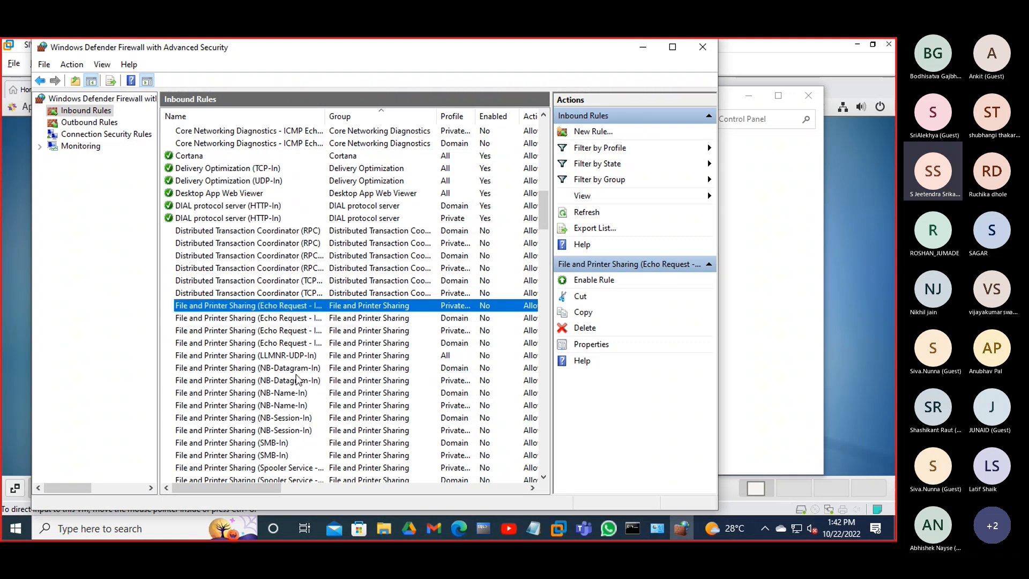
scroll(296, 378, down, 4)
scroll(294, 374, up, 2)
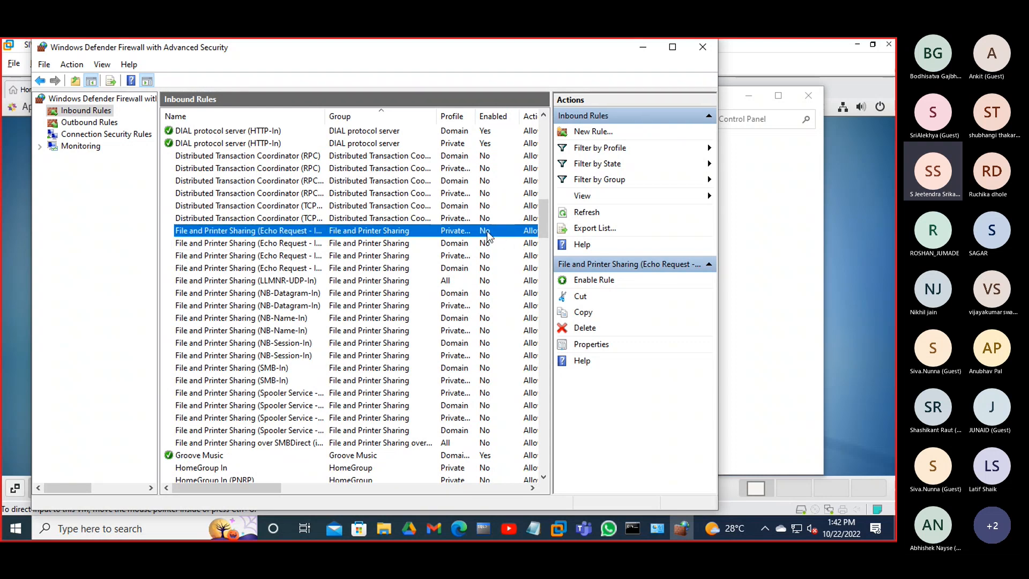
mouse_move(236, 488)
mouse_down()
mouse_move(288, 485)
mouse_move(252, 487)
mouse_up()
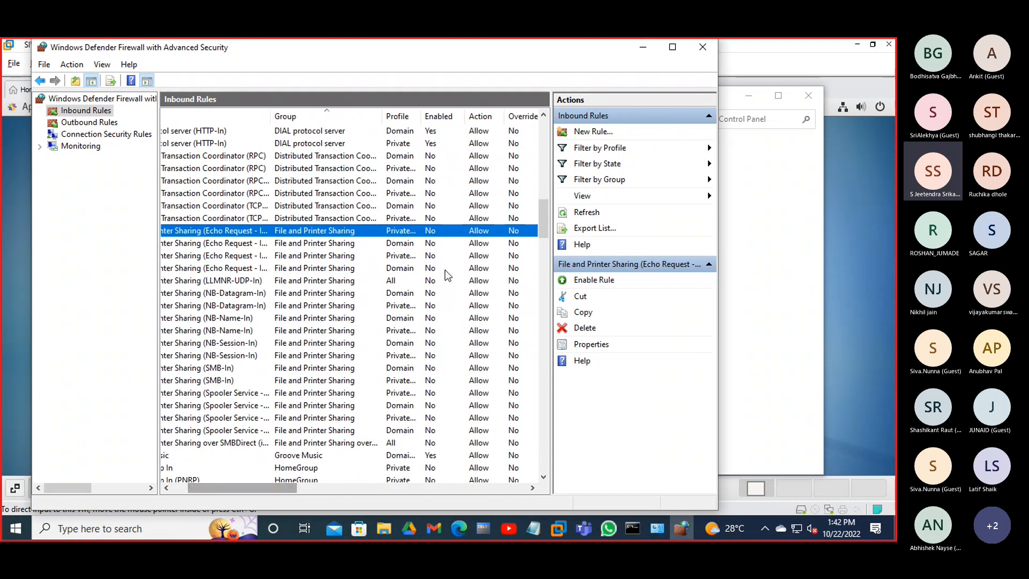
right_click(429, 232)
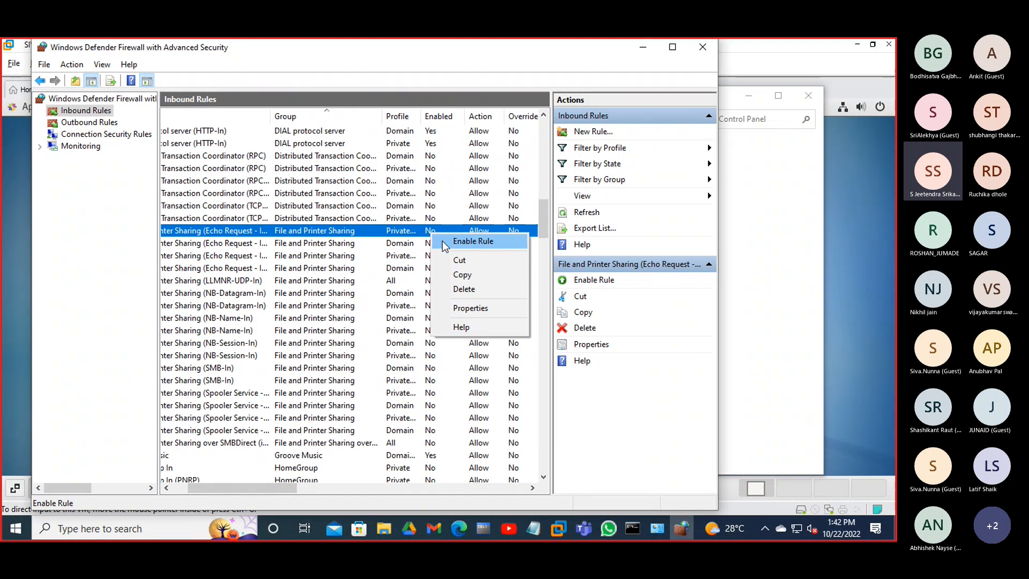
click(442, 240)
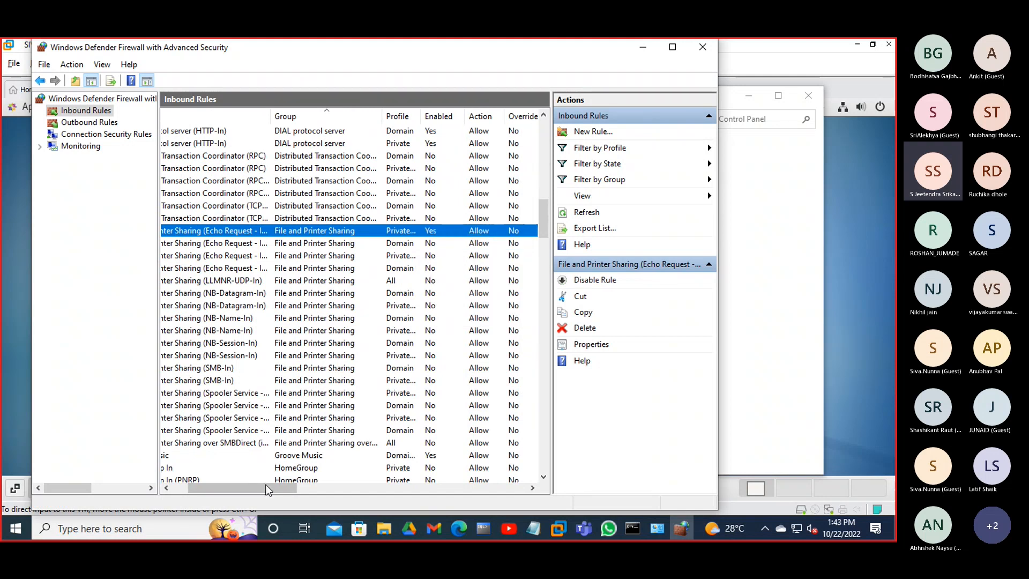
drag(265, 486, 247, 486)
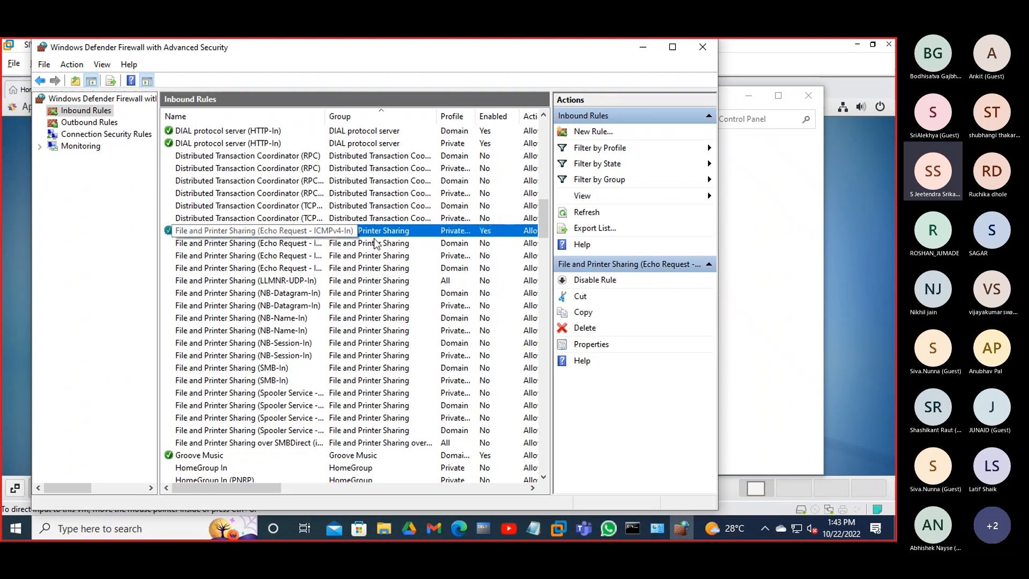
- Close the firewall windows and rerun ping -c3 192.168.1.112 from CentOS, getting 3 replies
click(643, 47)
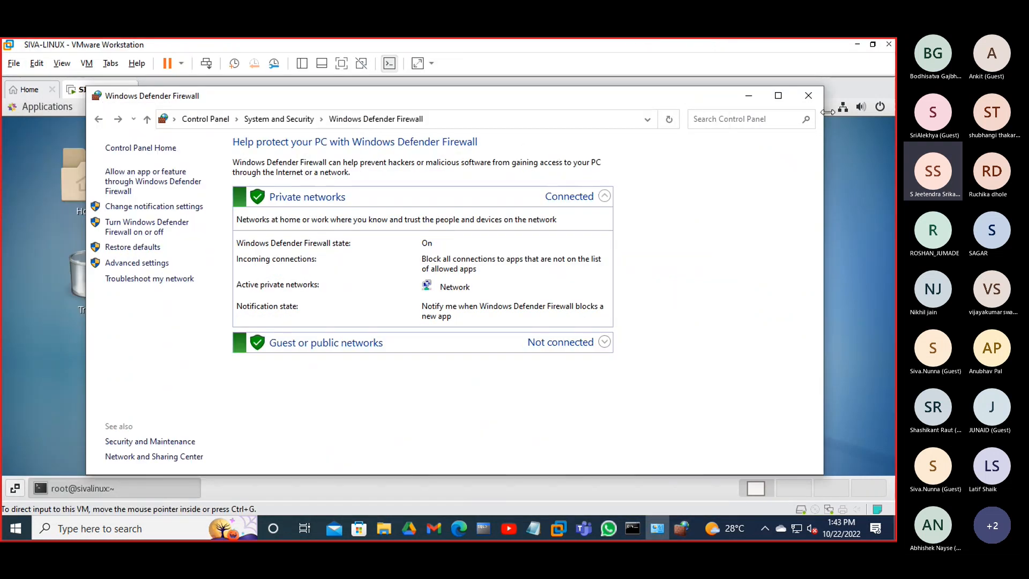
click(809, 96)
click(722, 152)
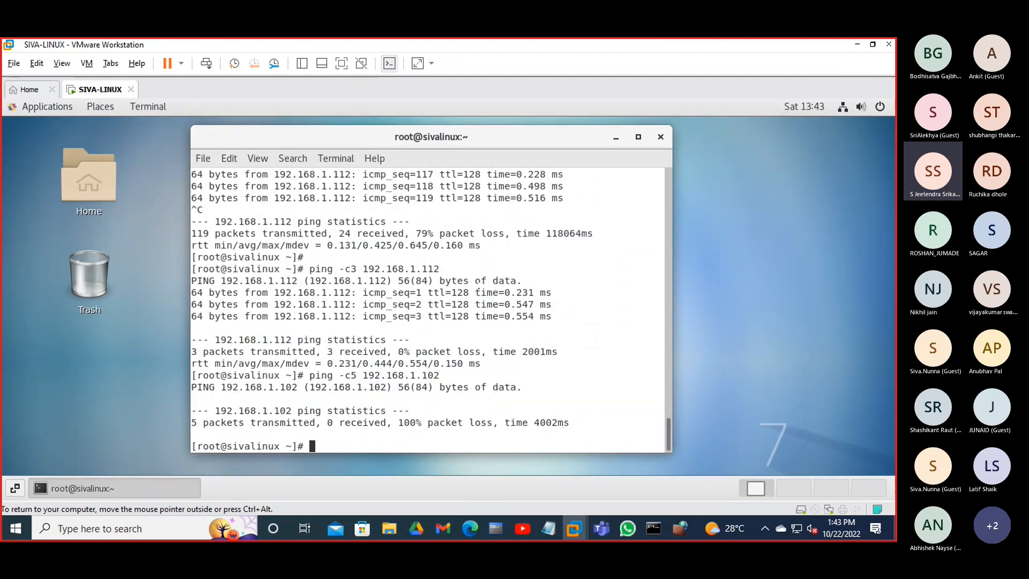
key(Up)
key(Up)
key(Return)
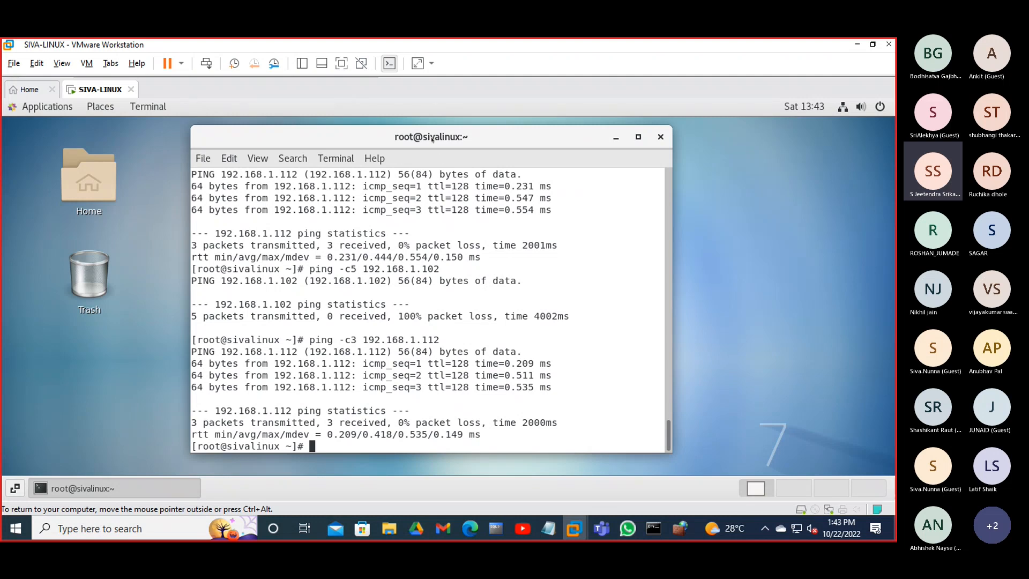
drag(432, 138, 477, 138)
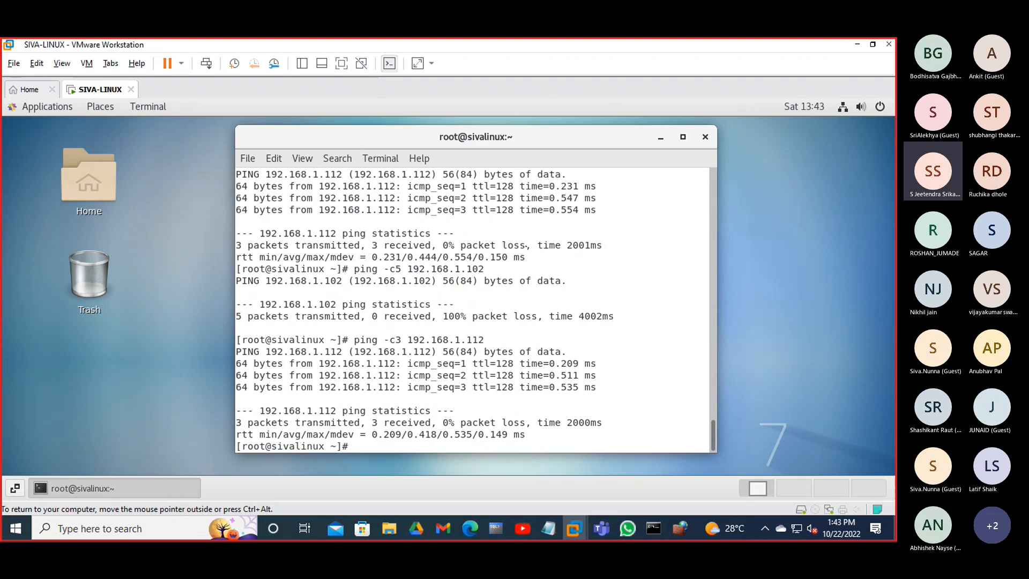
drag(513, 138, 464, 140)
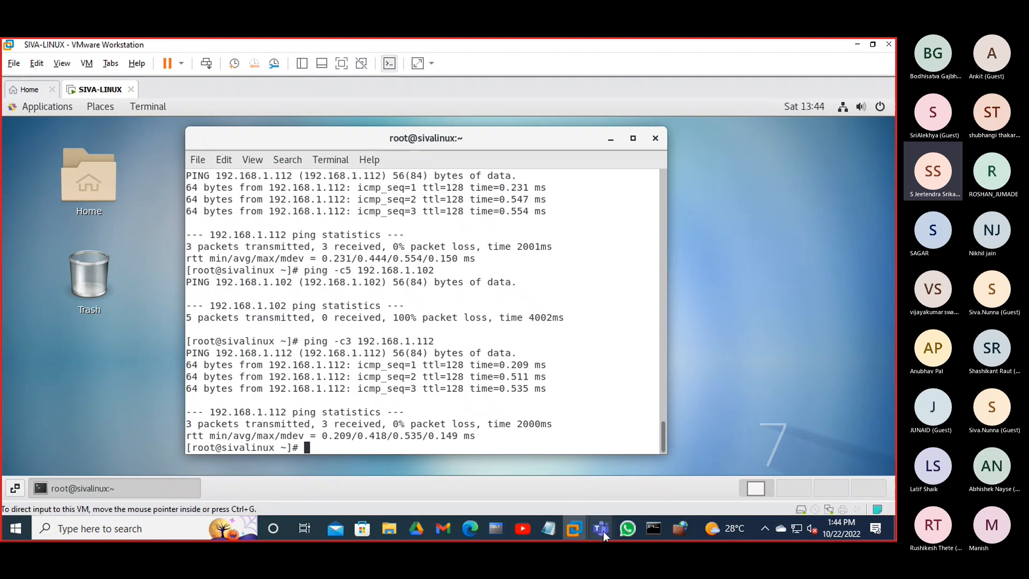
- Close the Meeting | Microsoft Teams window while the ping results stay visible
mouse_move(603, 531)
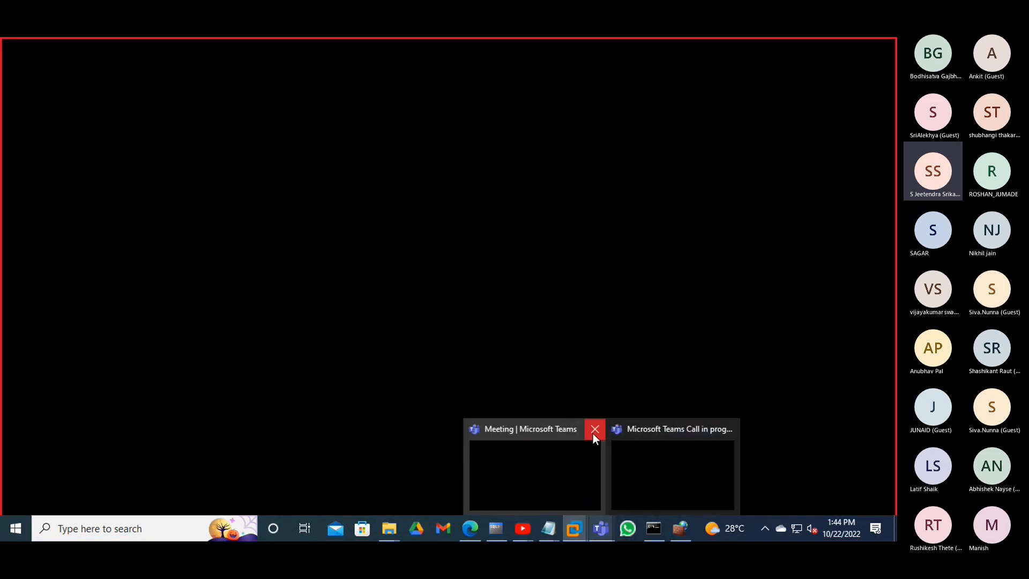
click(594, 432)
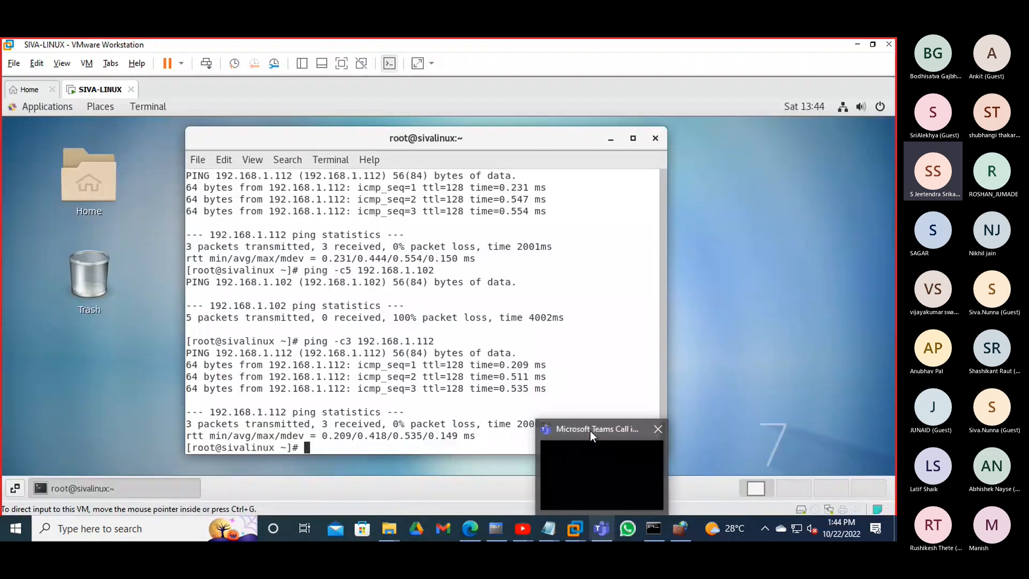